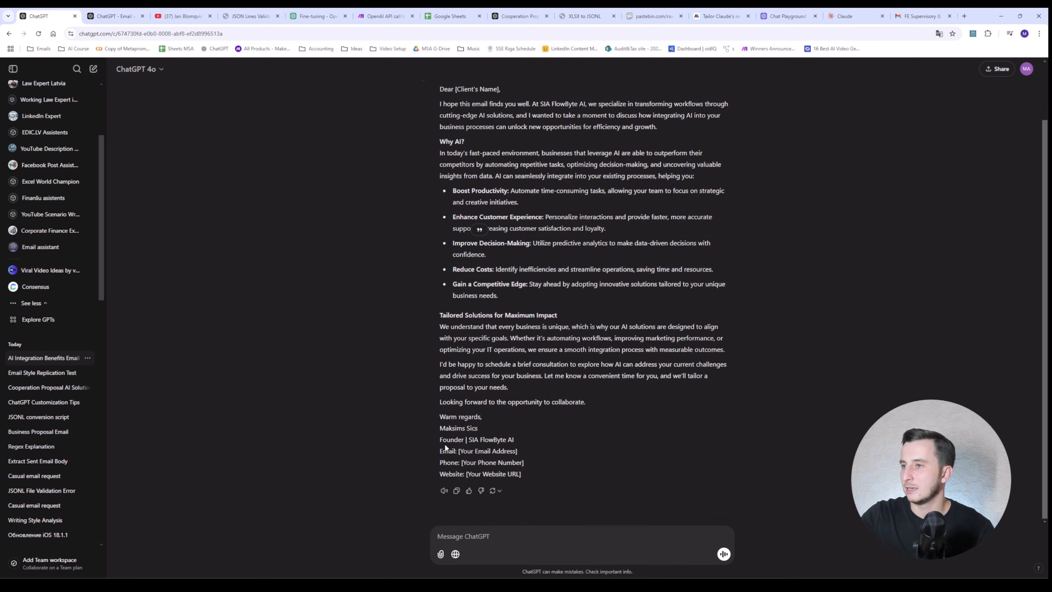
Step: Review the drafted email's signature and company name SIA FlowByte, then open the model list
left_click_drag(445, 443, 535, 480)
left_click(534, 476)
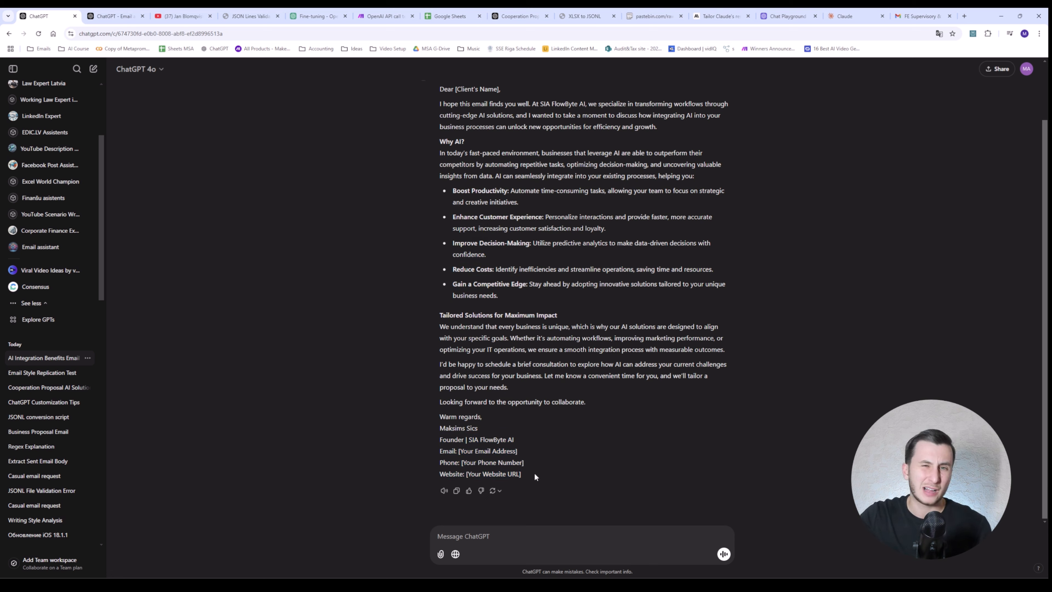
scroll(524, 457, "up", 2)
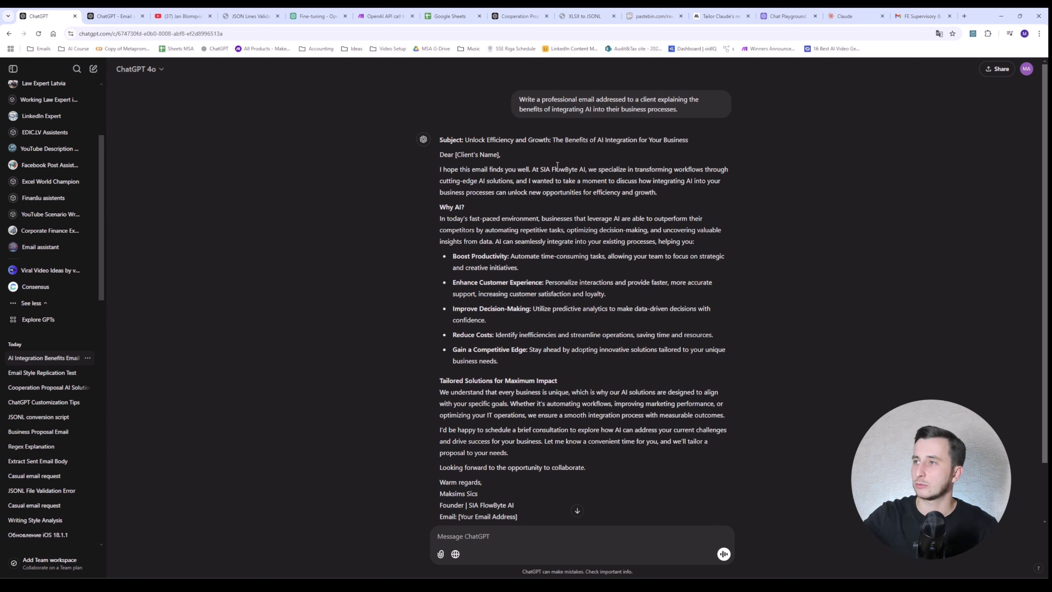
left_click_drag(539, 170, 577, 170)
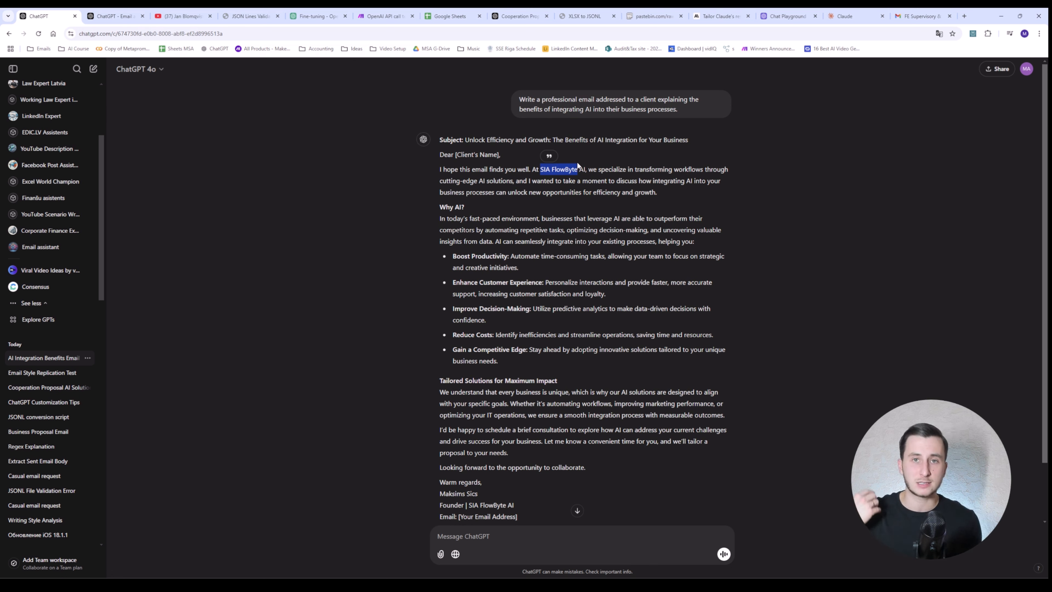
left_click(154, 71)
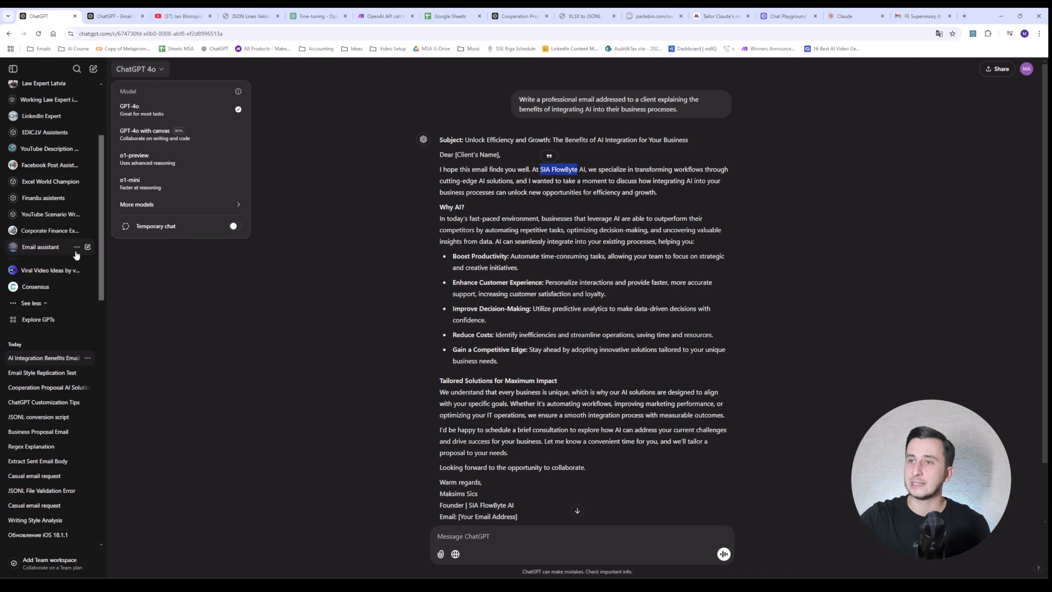
Step: In a new chat, paste the request with the sample email, adding blank lines between its parts
left_click(92, 69)
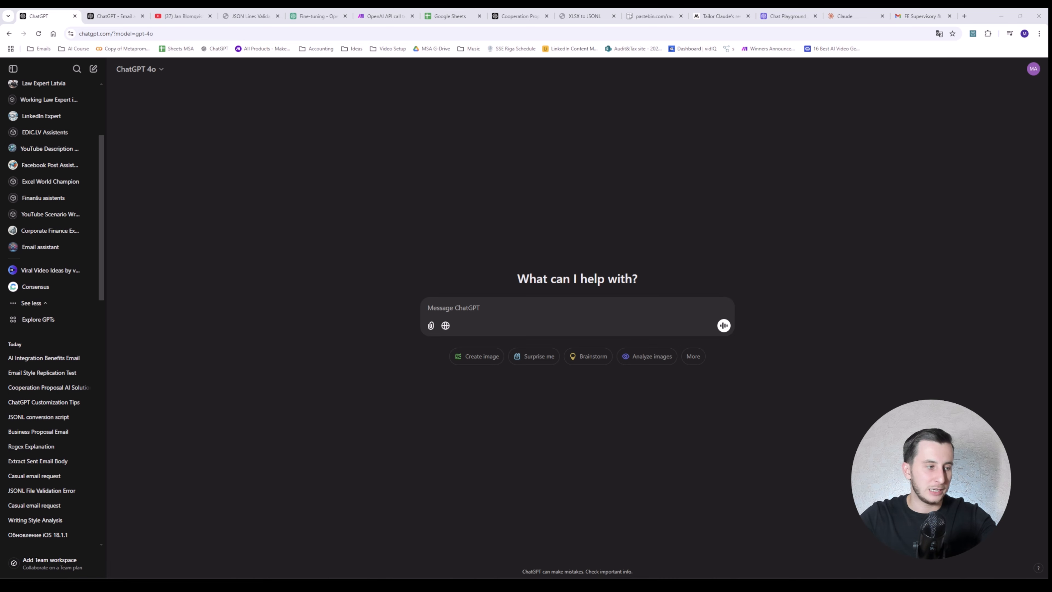
key("ctrl+v")
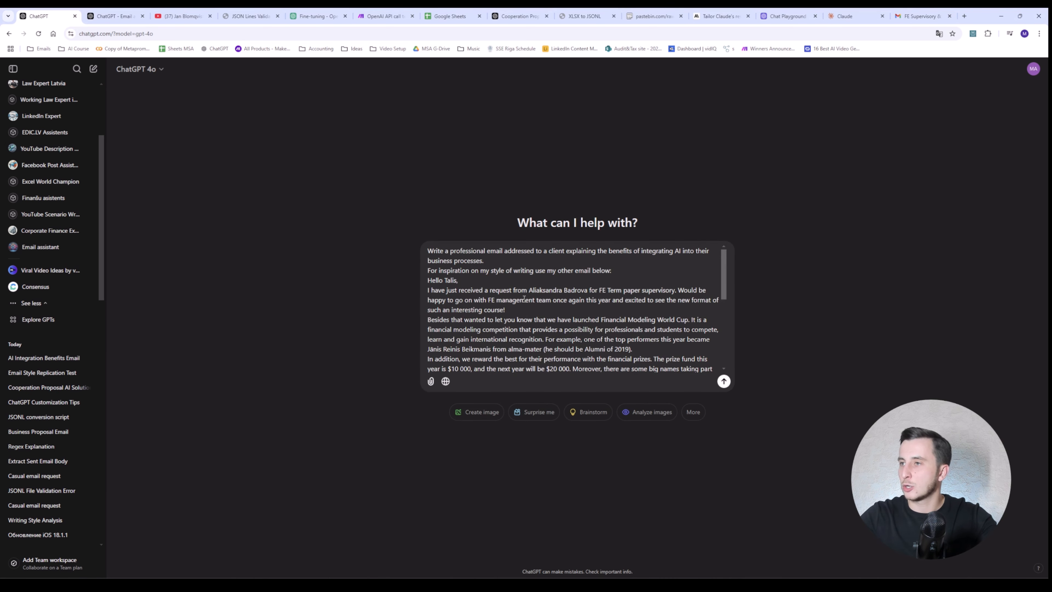
left_click(498, 257)
key("shift+Return")
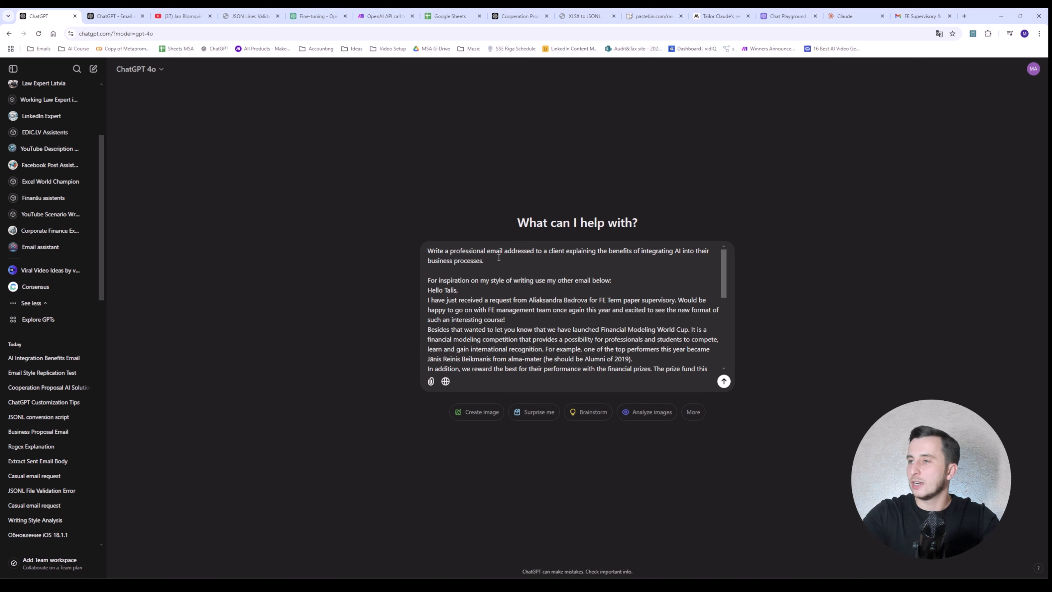
left_click(663, 283)
key("shift+Return")
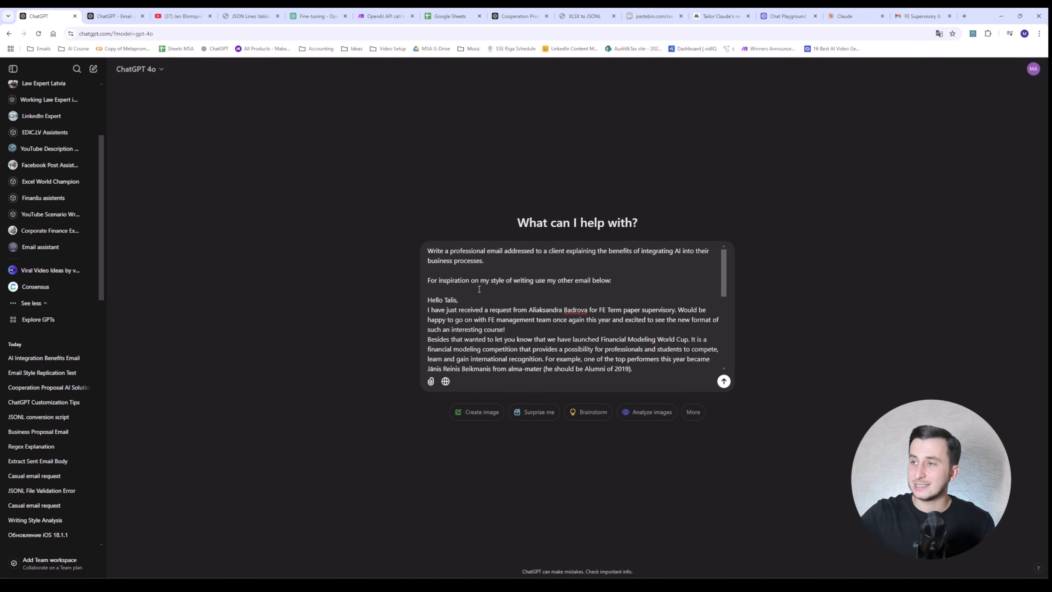
Step: Mark the sample email with quote delimiters and send the request
type("{")
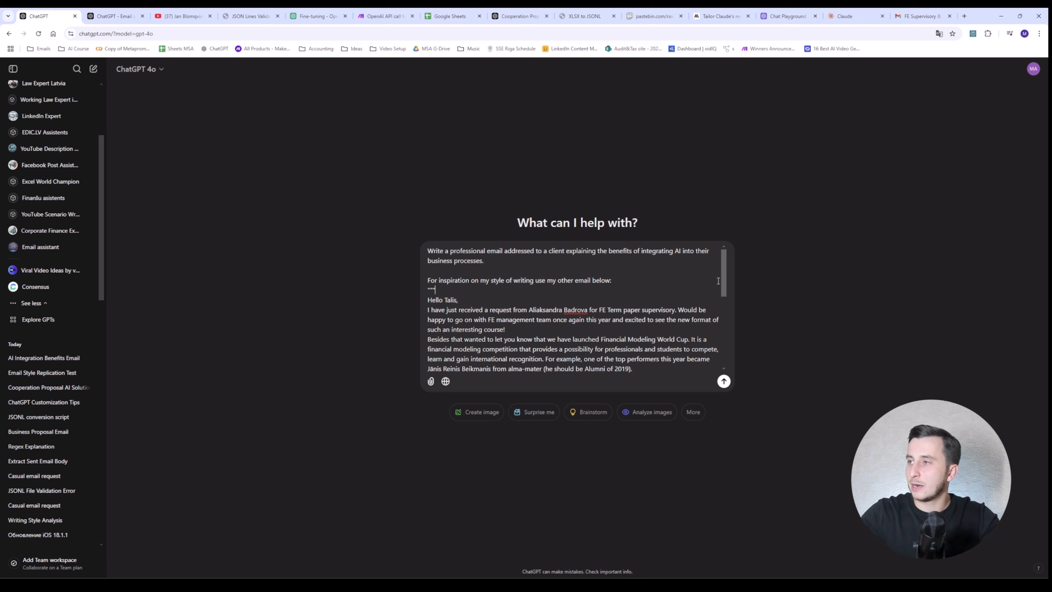
scroll(717, 363, "down", 10)
left_click(552, 366)
key("shift+Return")
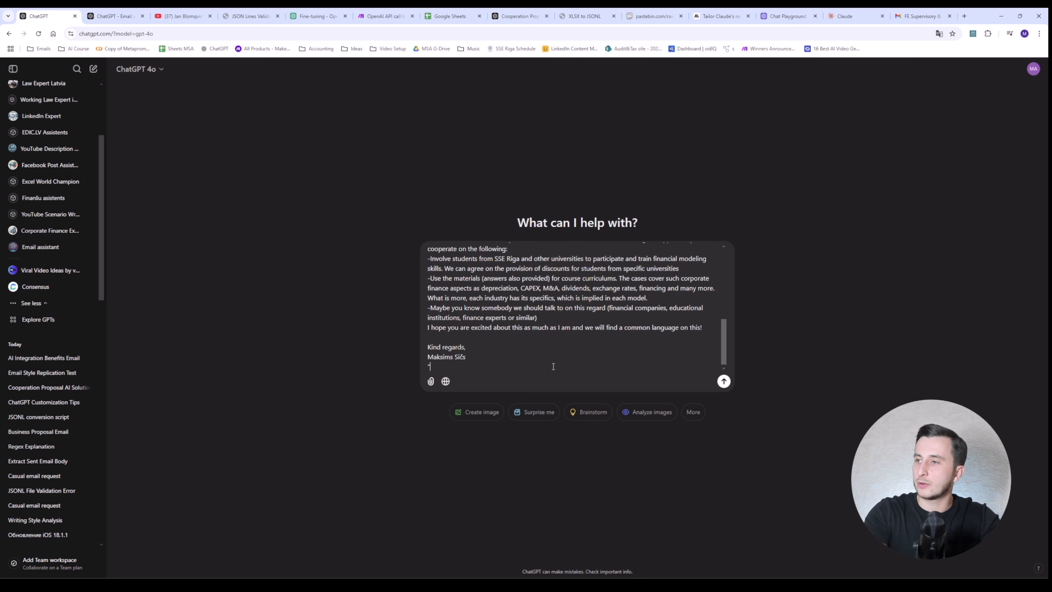
type("\"\"\"")
key("Return")
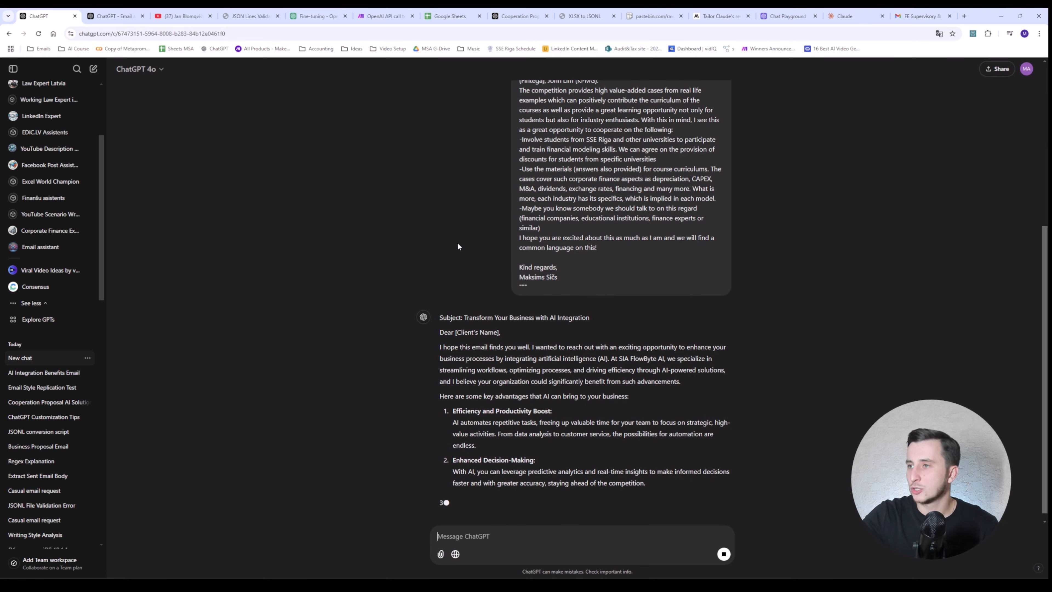
Step: Read through the reply's greeting, list of AI advantages and signature, then start a fresh chat
left_click_drag(439, 346, 531, 354)
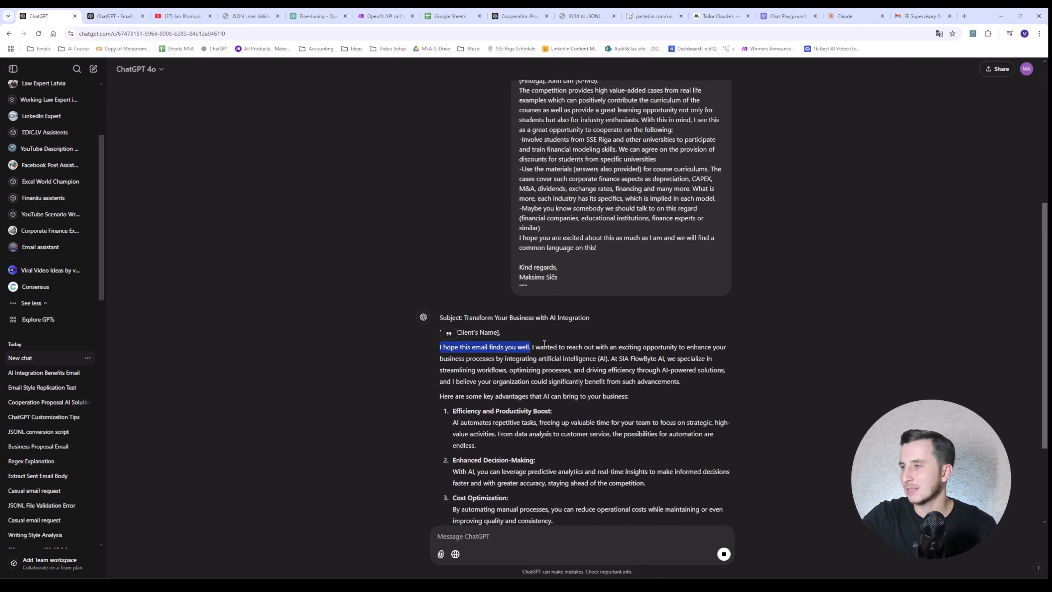
scroll(593, 327, "down", 3)
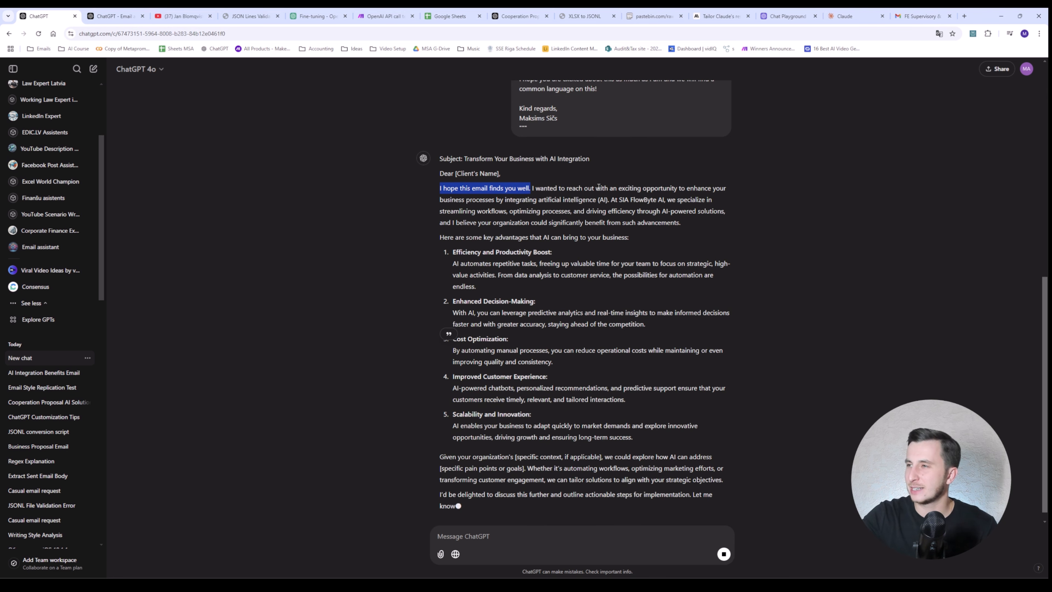
scroll(472, 272, "down", 1)
left_click_drag(455, 252, 650, 421)
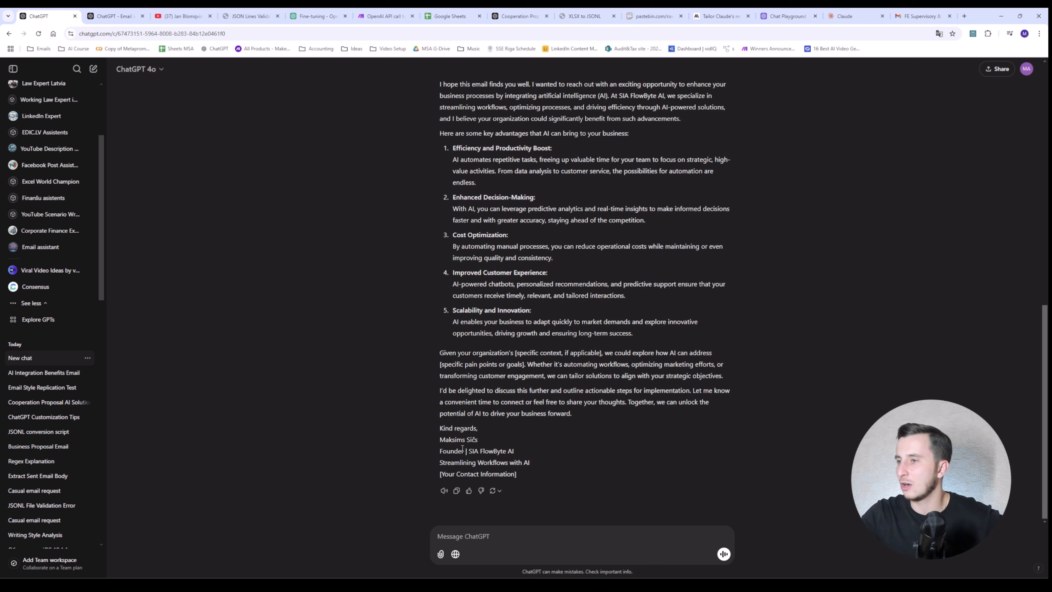
left_click_drag(440, 451, 542, 472)
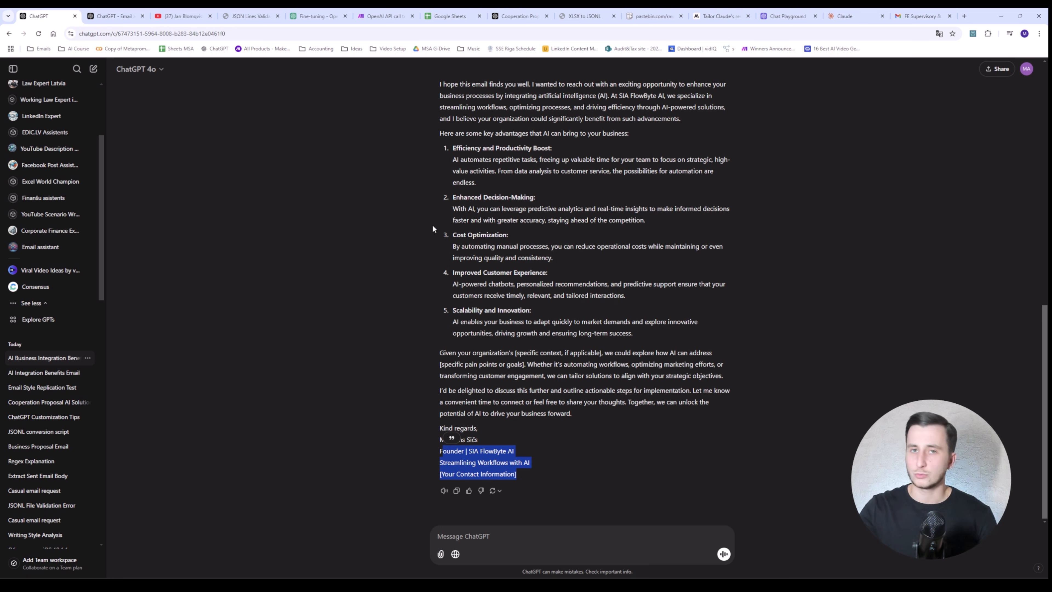
scroll(426, 224, "up", 15)
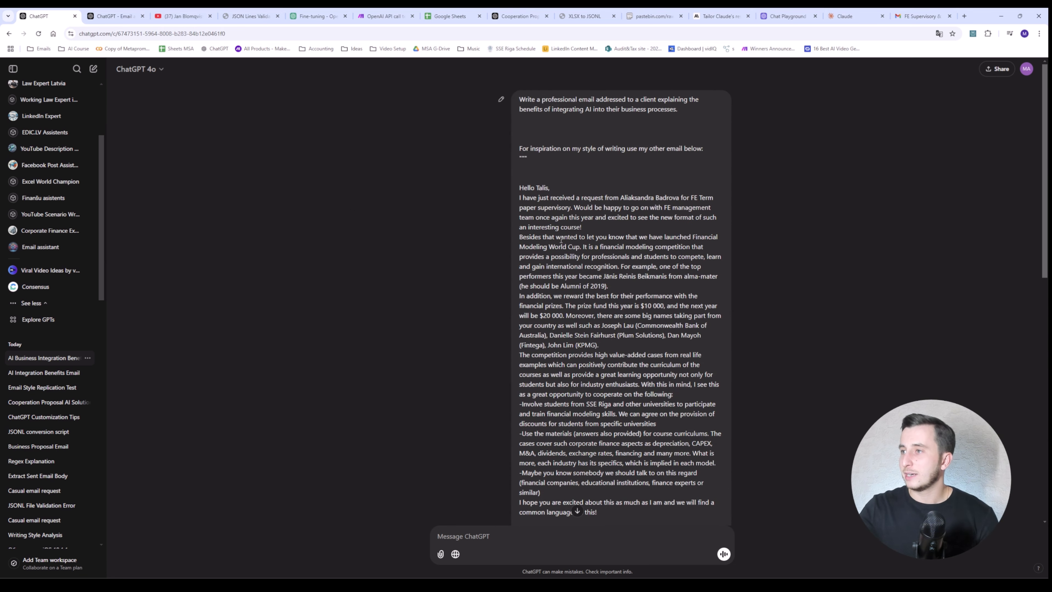
scroll(497, 215, "down", 15)
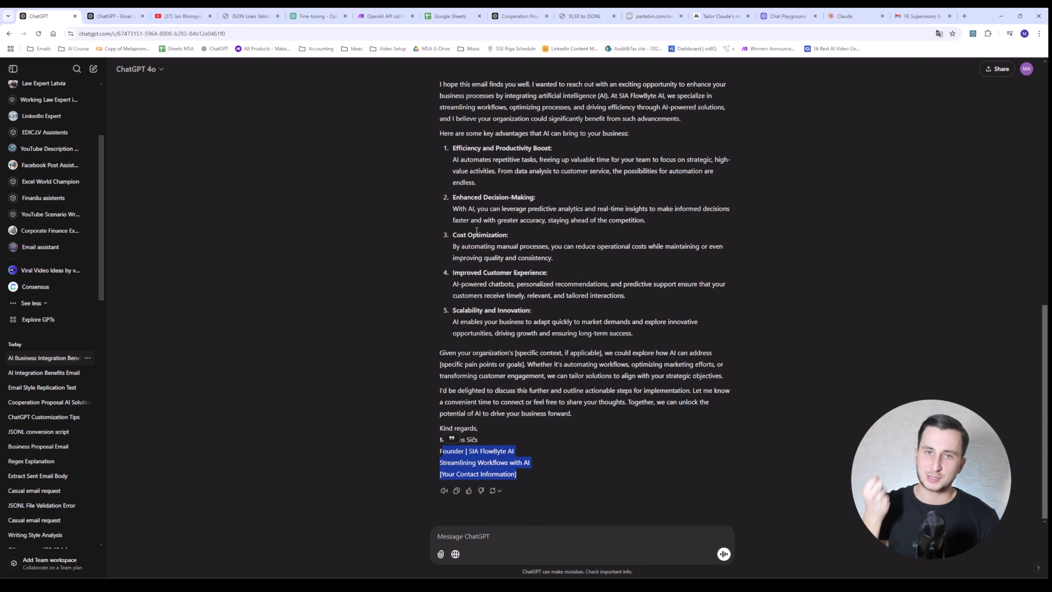
left_click(93, 68)
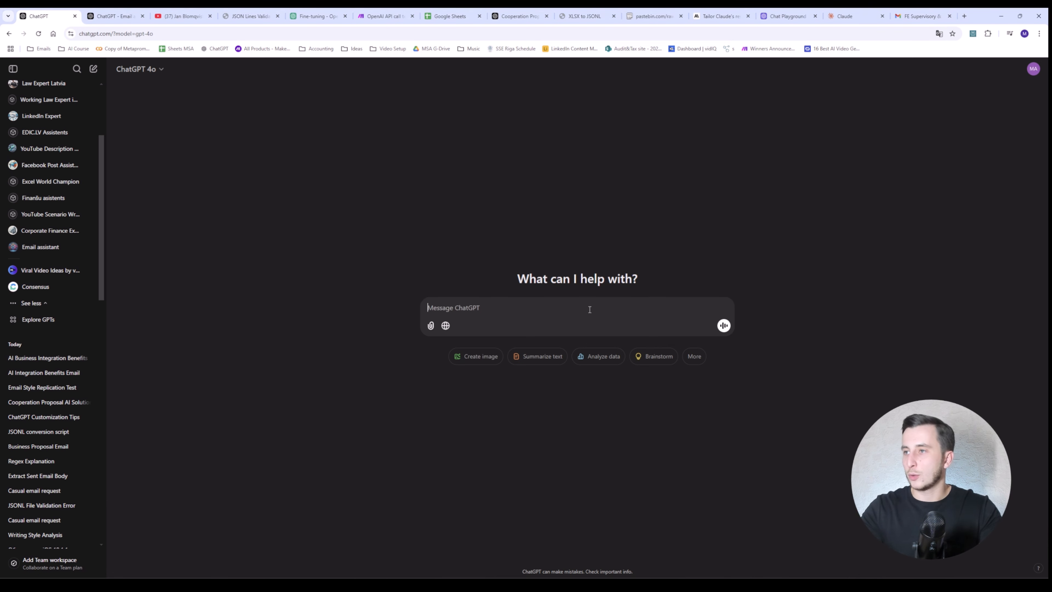
Step: Send the style-analysis prompt with the sample email between <<< and >>>, separated by a blank line
key("ctrl+v")
left_click(678, 289)
key("shift+Return")
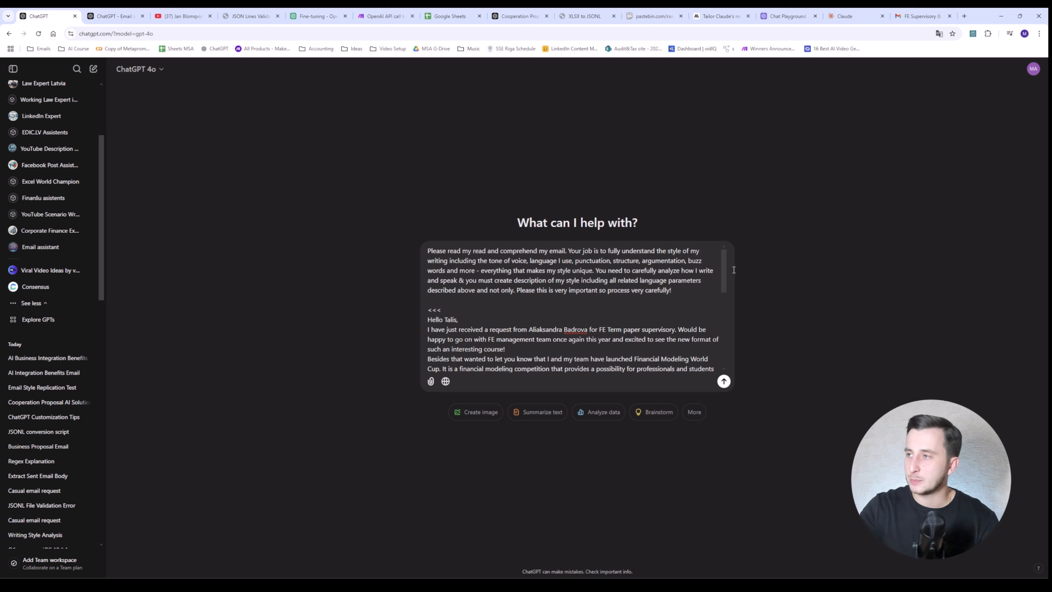
left_click_drag(722, 269, 711, 356)
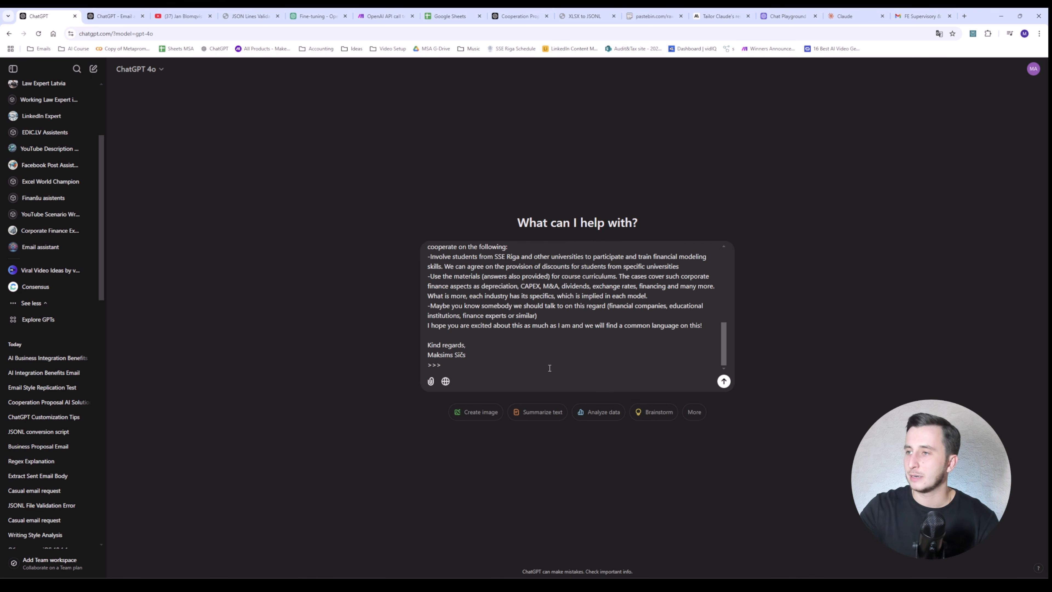
key("Return")
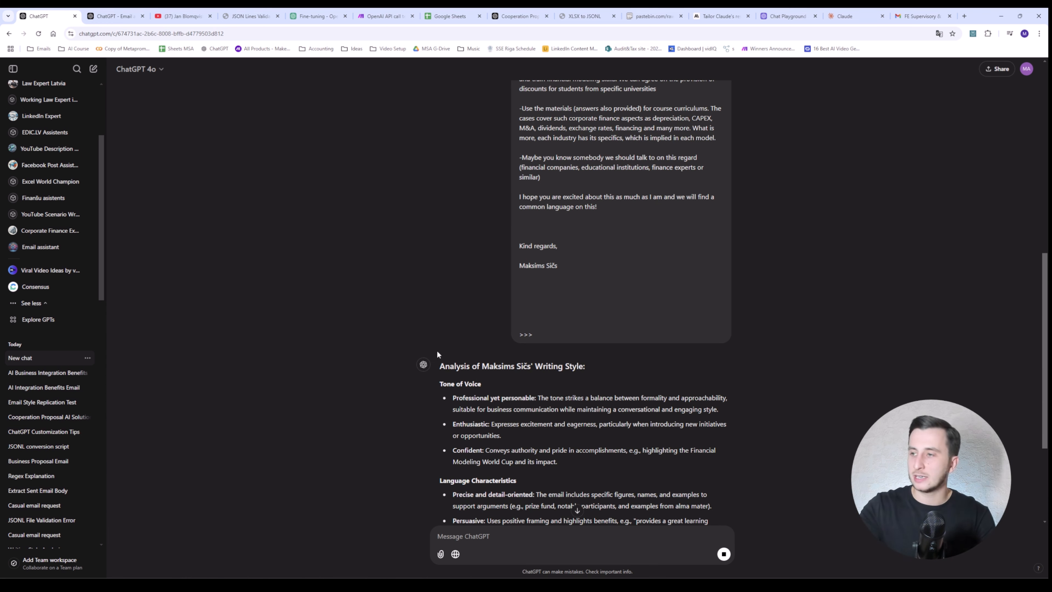
Step: Read down the finished style analysis, then paste the client AI-integration email request
scroll(437, 343, "down", 4)
scroll(437, 335, "down", 2)
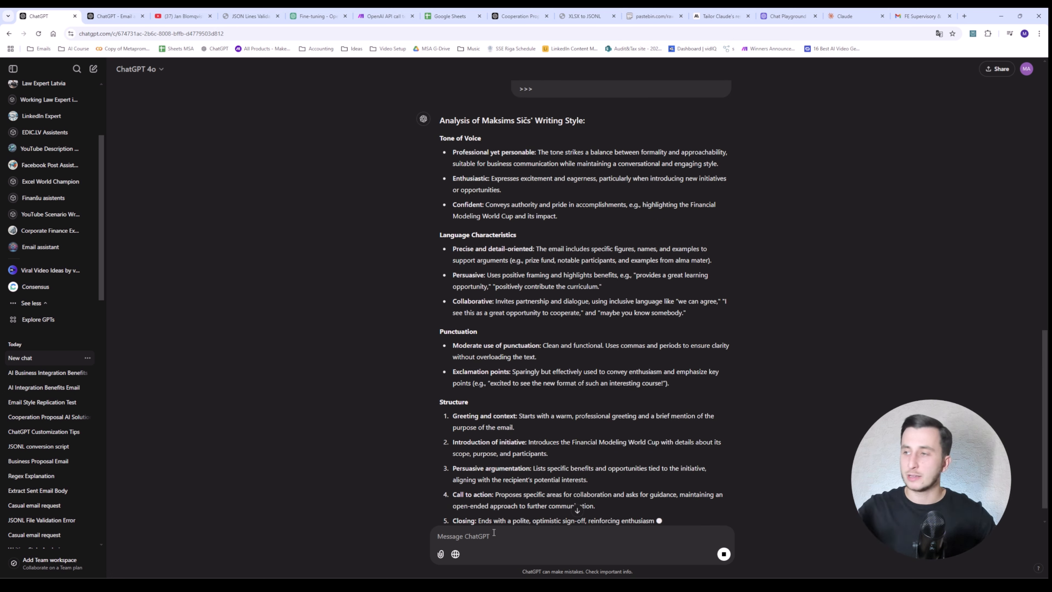
scroll(412, 427, "down", 3)
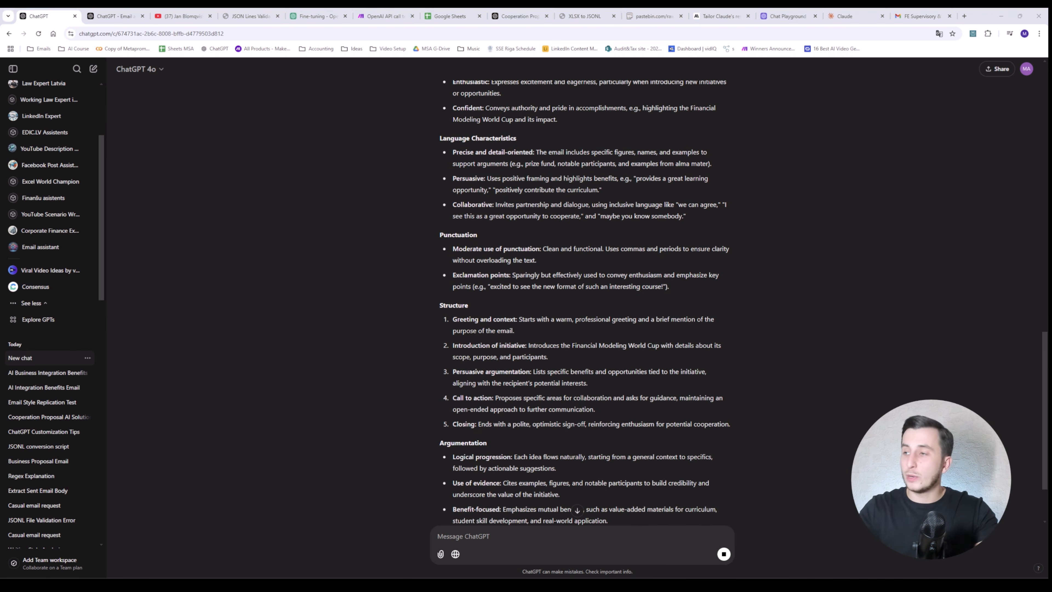
scroll(82, 292, "down", 8)
scroll(465, 273, "down", 3)
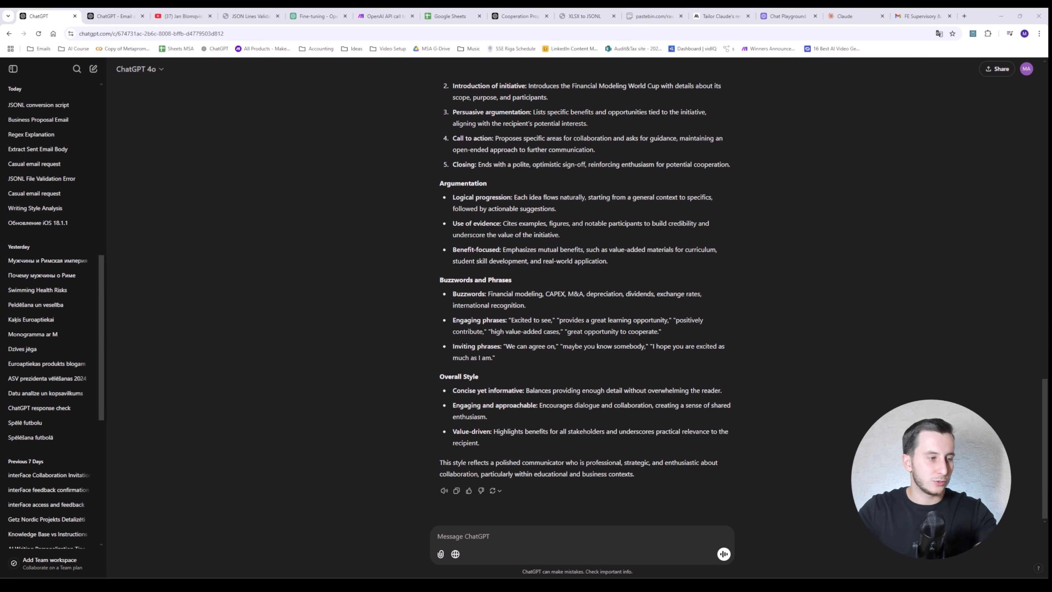
type("Write a professional email addressed to a client explaining the benefits of integrating AI into their business processes.")
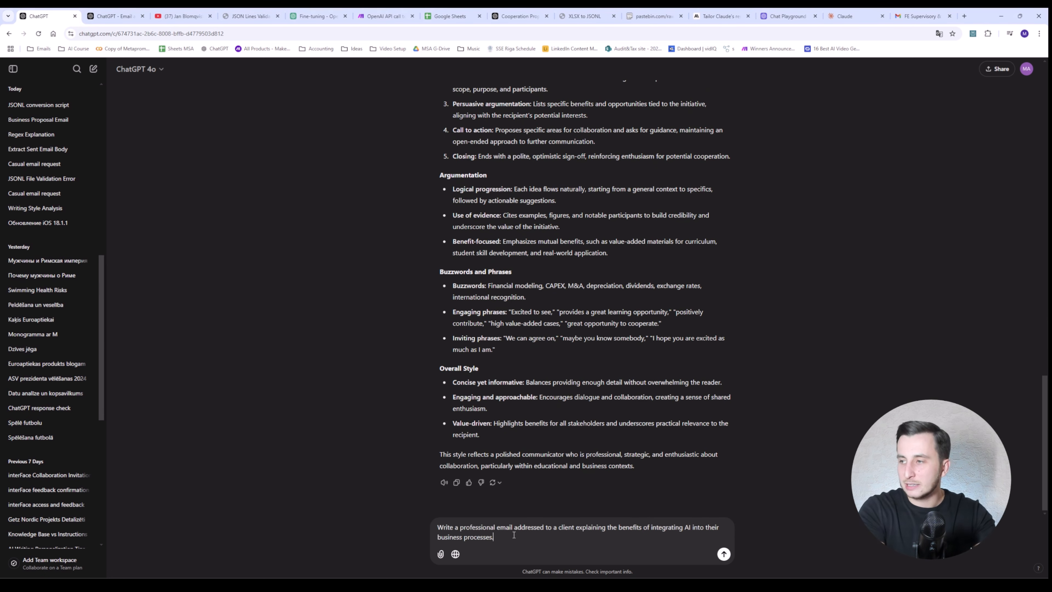
Step: End the request with 'in my style of writing.' and send it, watching the email generate
key("BackSpace")
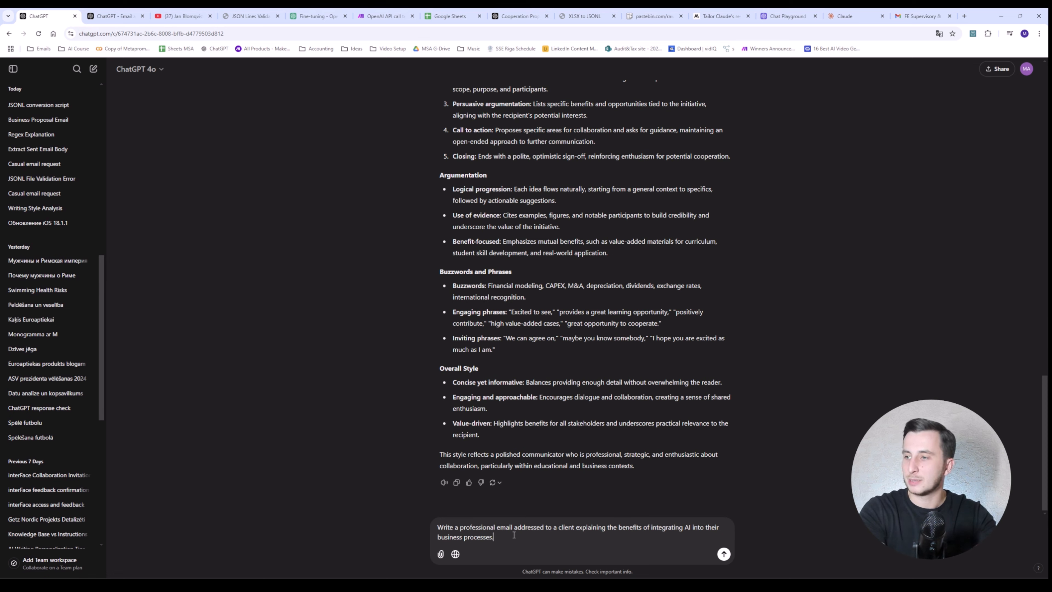
type("in my style of wr")
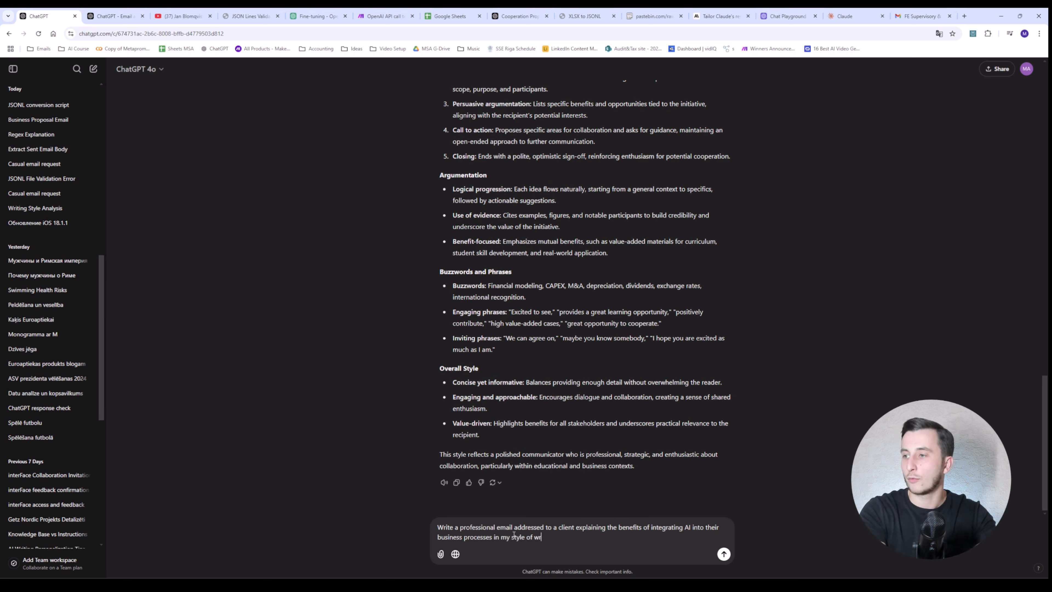
type("iting.")
key("Return")
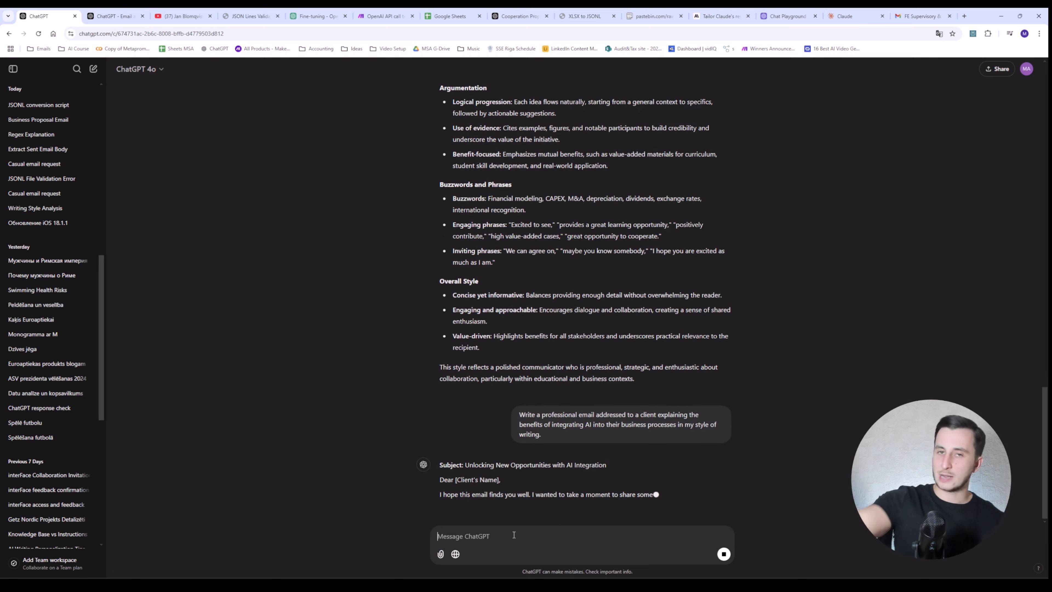
left_click_drag(439, 445, 529, 444)
left_click(529, 445)
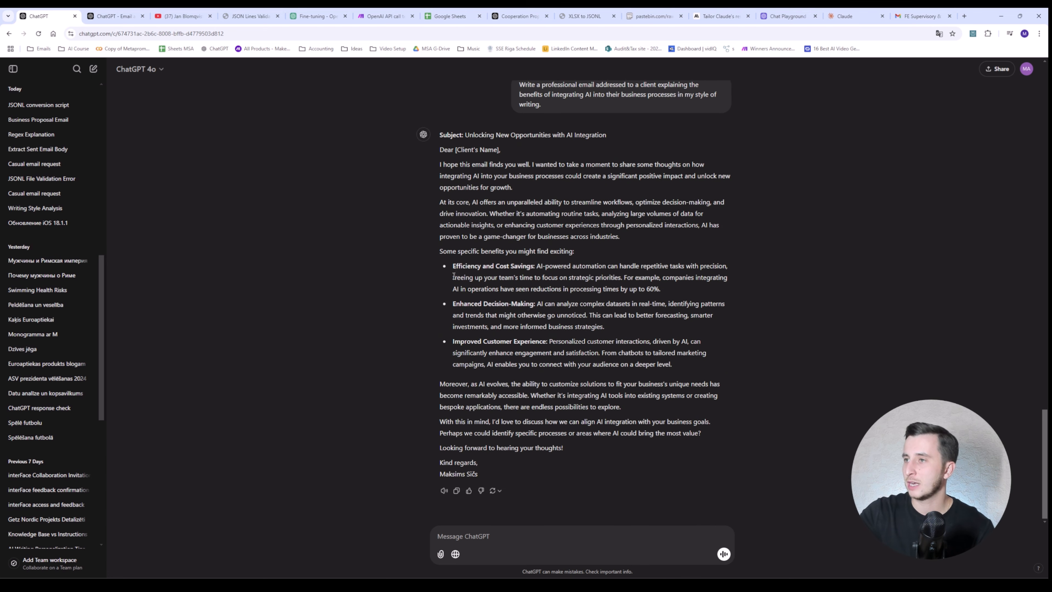
left_click_drag(452, 277, 629, 338)
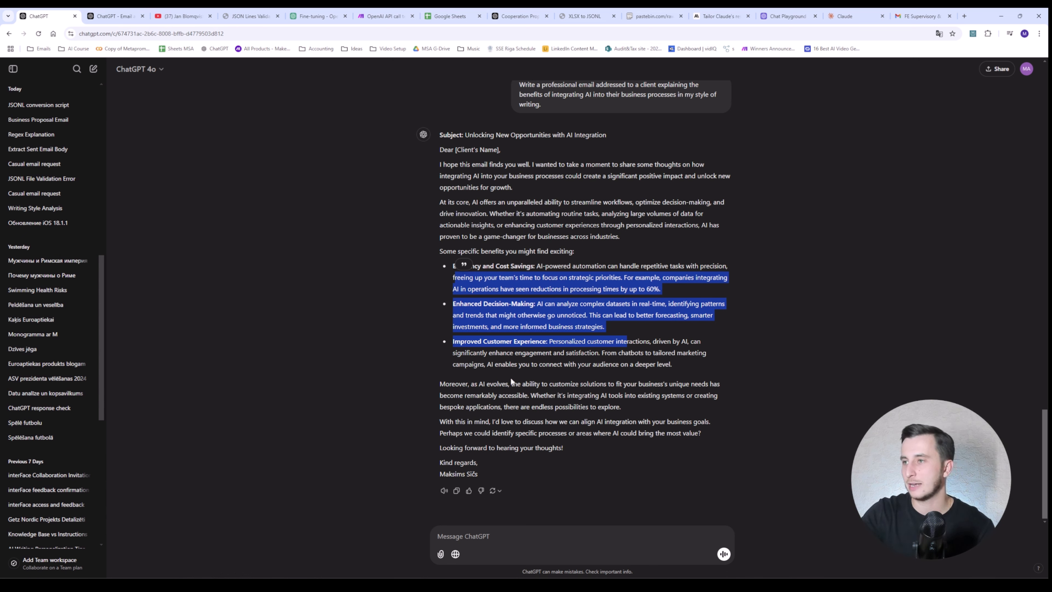
left_click_drag(437, 467, 515, 473)
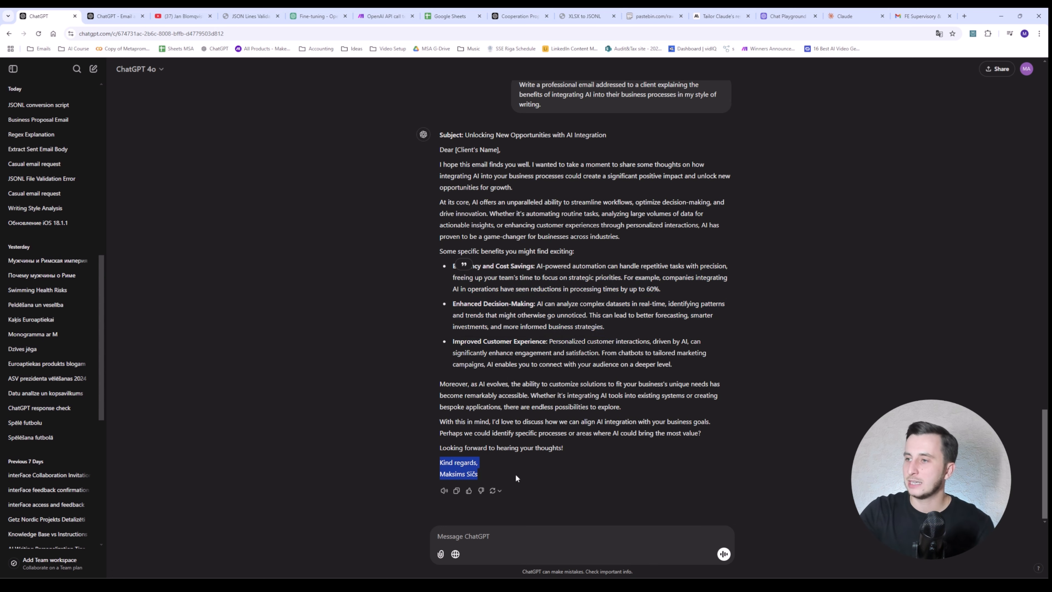
left_click(515, 473)
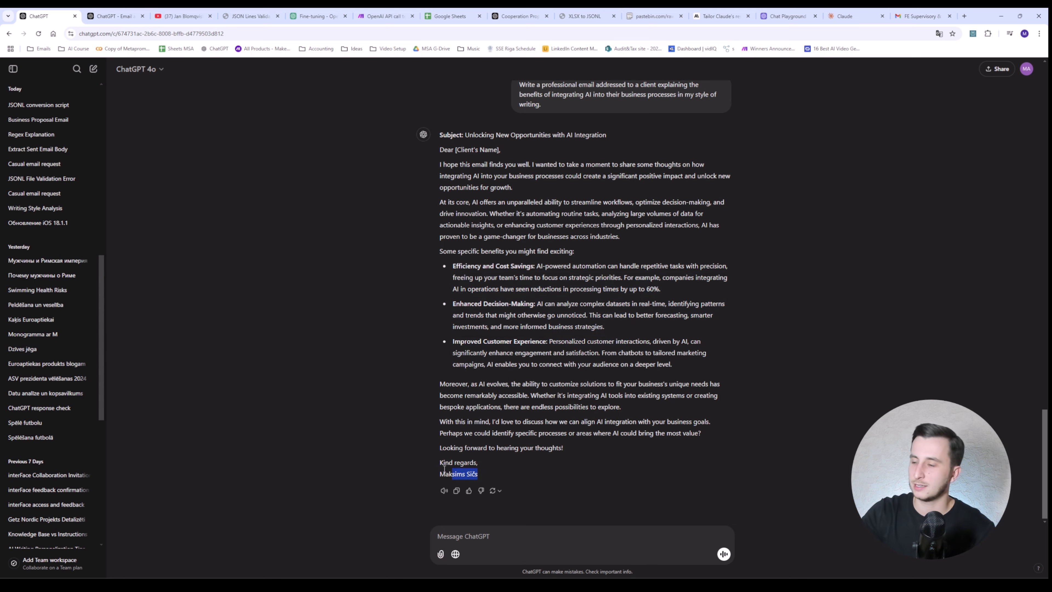
left_click_drag(439, 462, 482, 468)
left_click(485, 470)
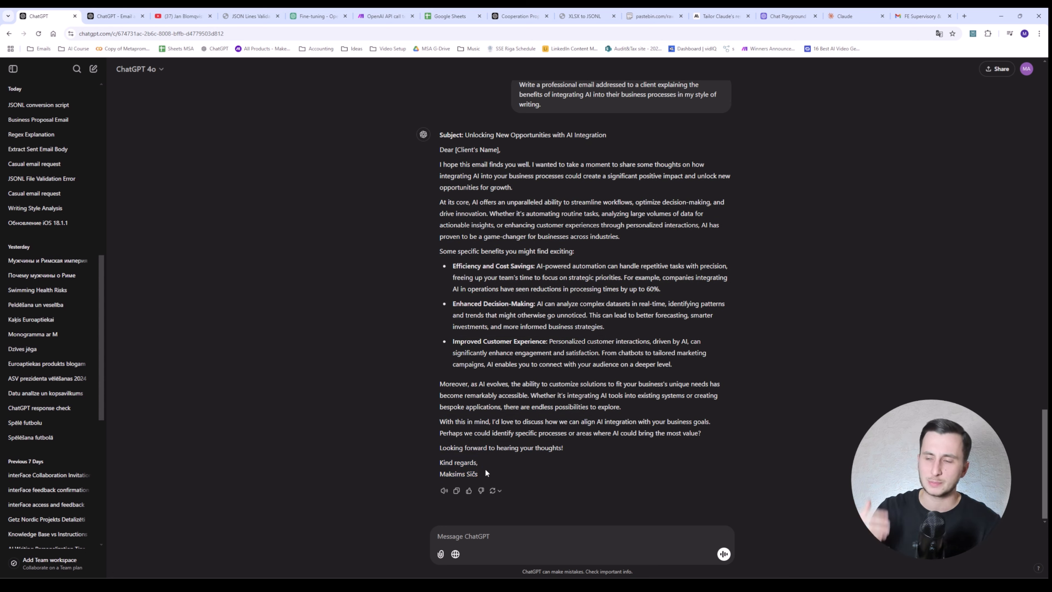
mouse_move(479, 474)
left_mouse_down()
mouse_move(444, 472)
mouse_move(439, 460)
left_mouse_up()
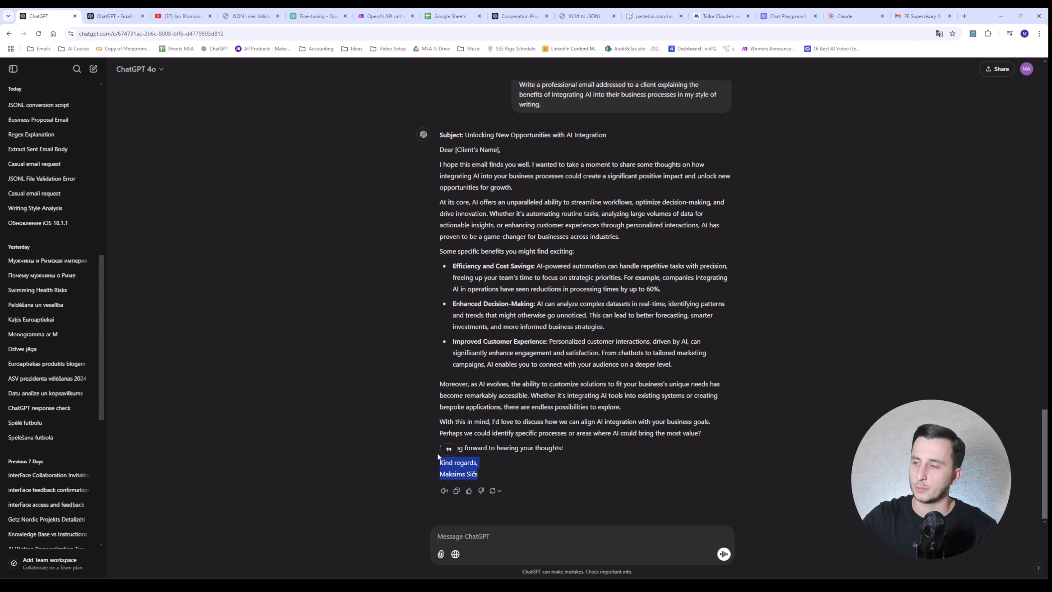
left_click_drag(440, 384, 570, 393)
left_click(570, 392)
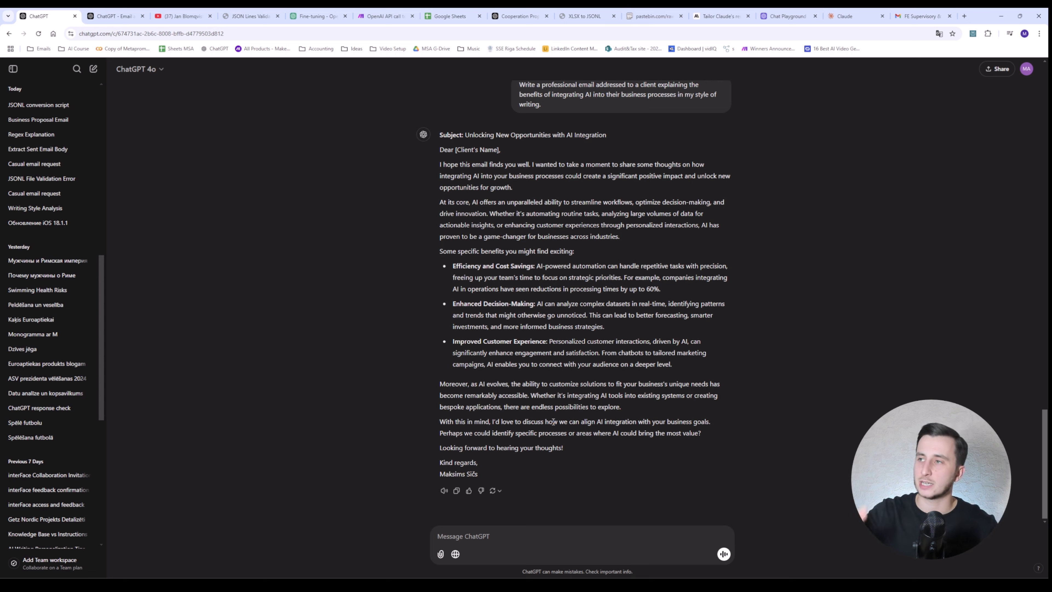
left_click_drag(535, 164, 459, 165)
left_click(460, 171)
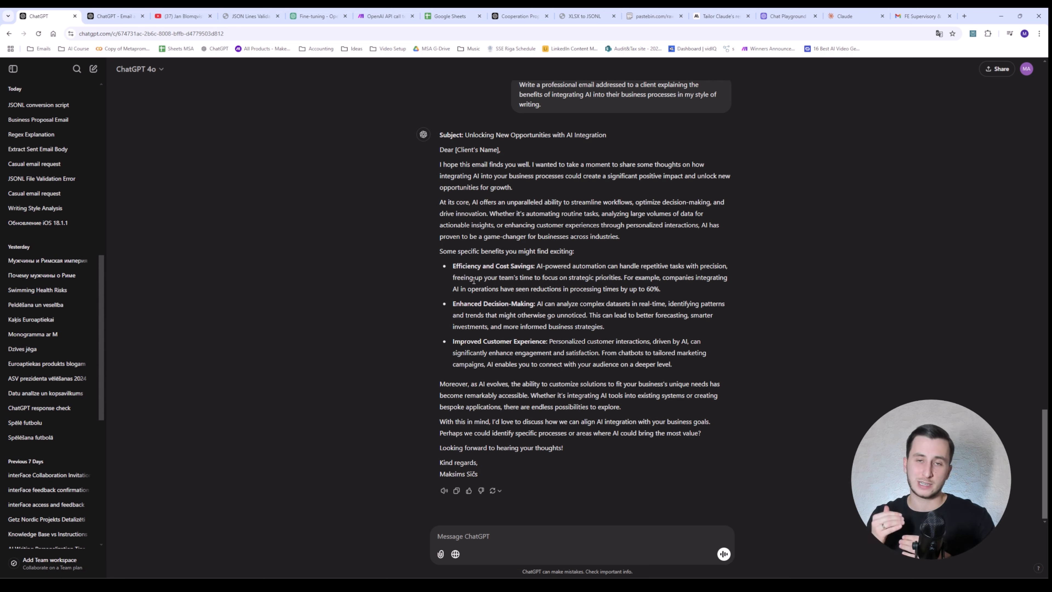
mouse_move(482, 467)
left_mouse_down()
mouse_move(431, 467)
mouse_move(491, 478)
left_mouse_up()
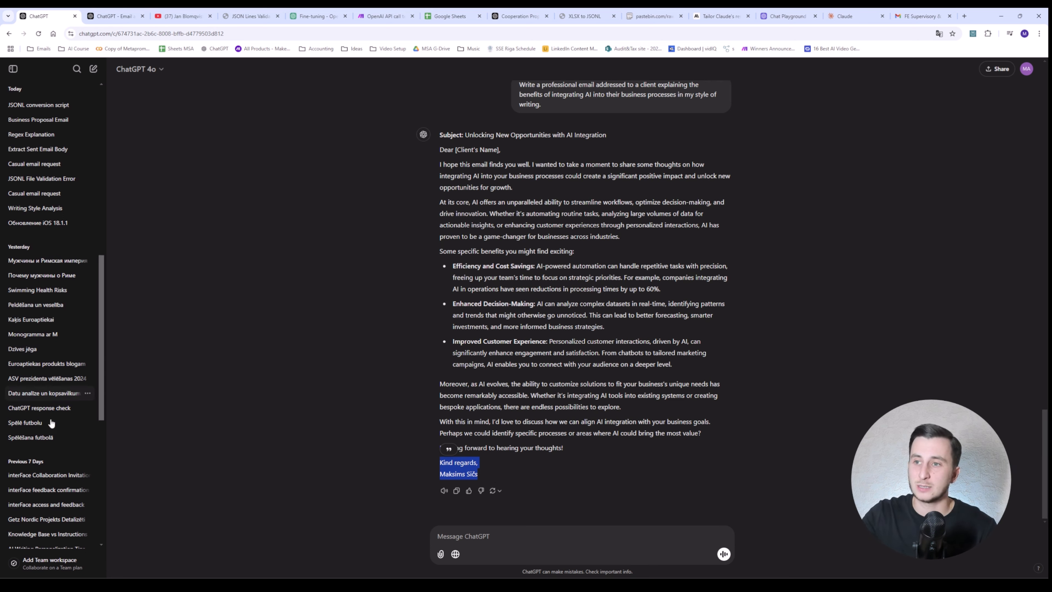
scroll(50, 145, "up", 5)
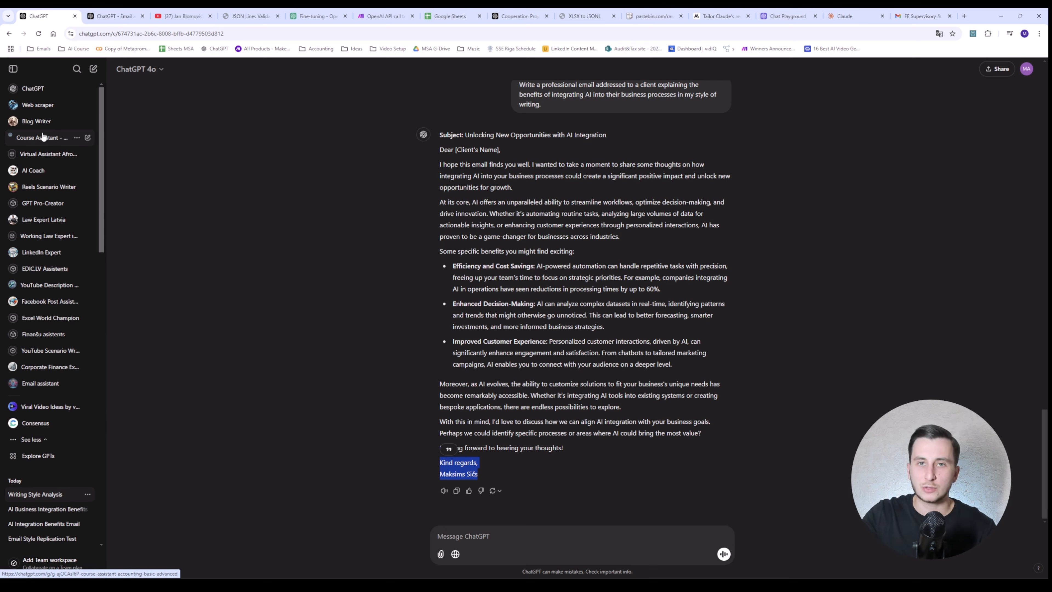
Step: Open the Email assistant GPT in edit mode and expand its Instructions field
left_click(38, 455)
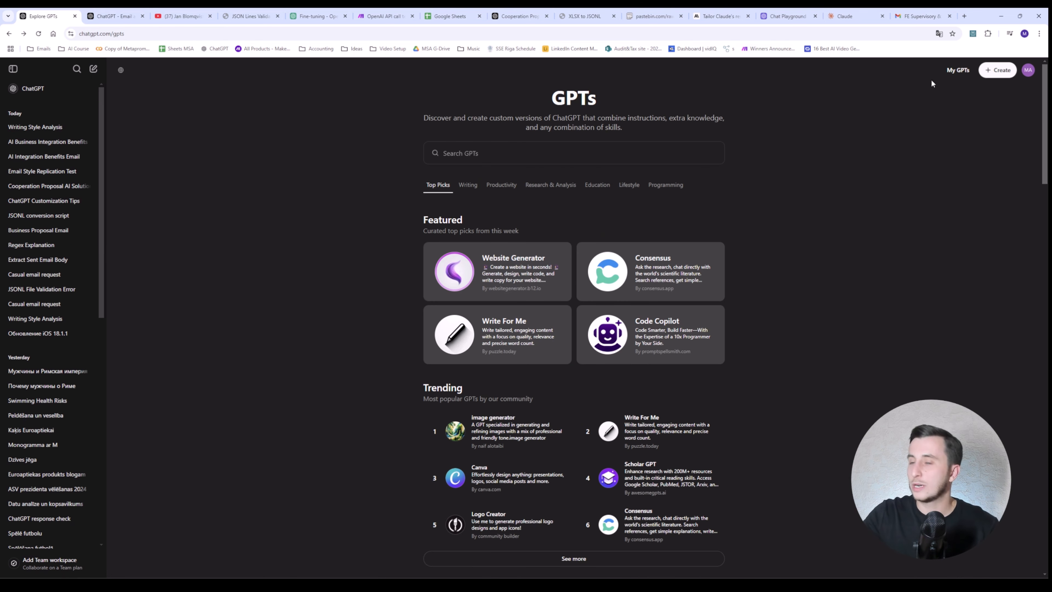
left_click(997, 69)
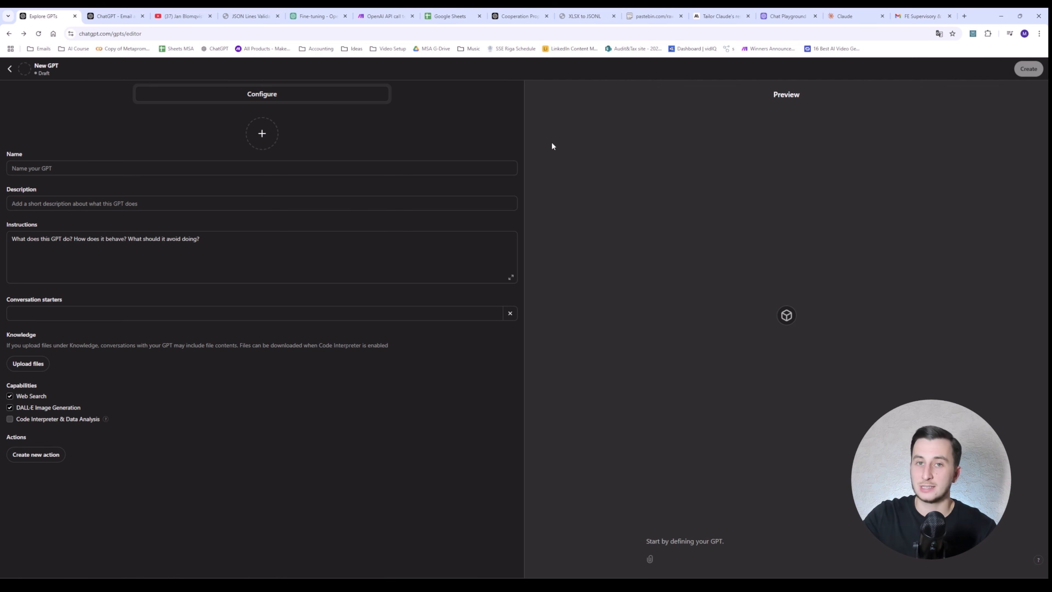
left_click(8, 70)
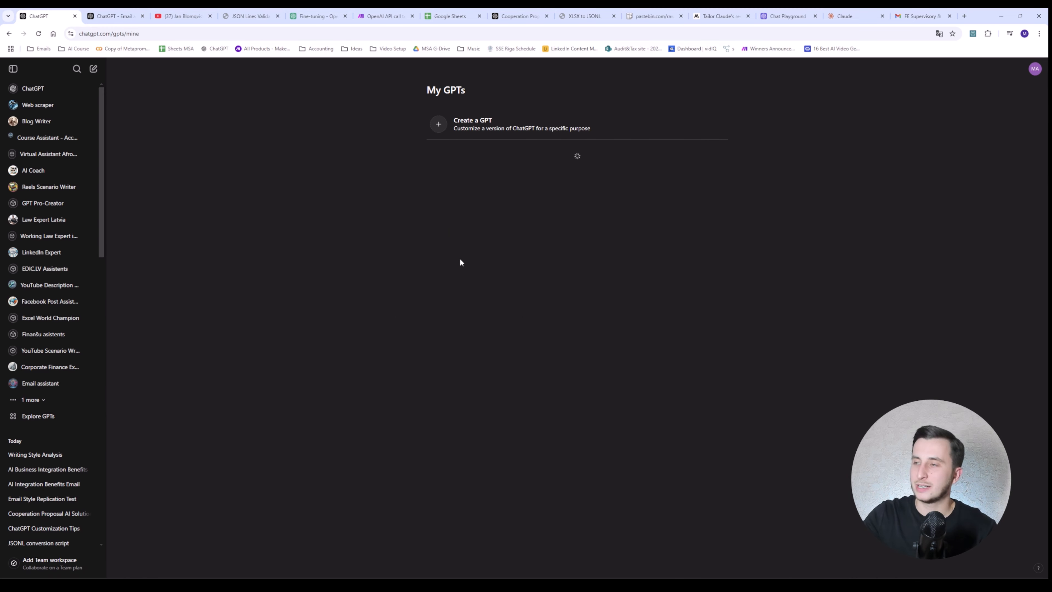
left_click(476, 155)
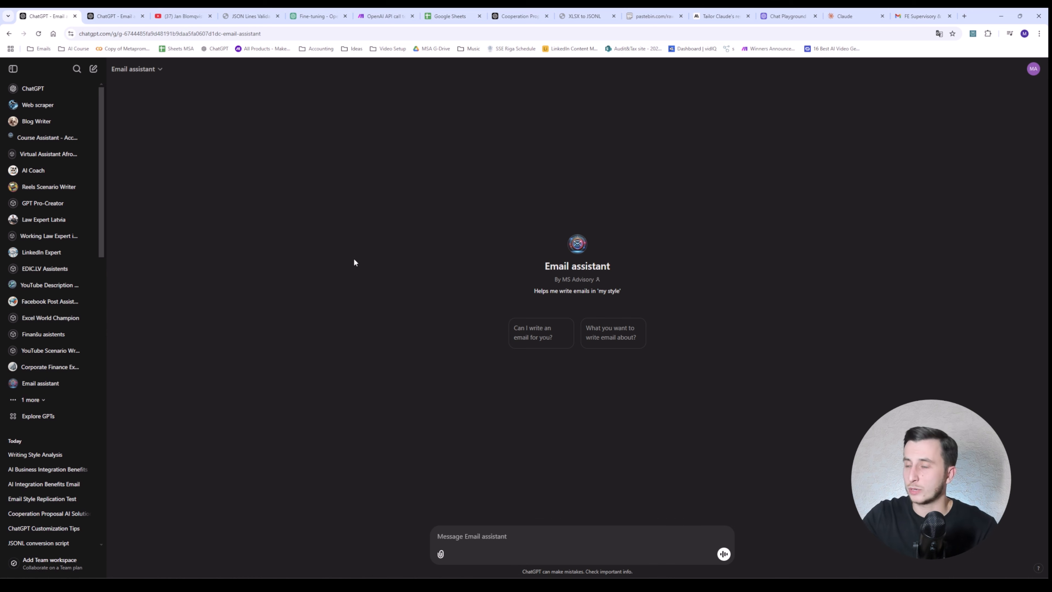
left_click(136, 69)
left_click(142, 122)
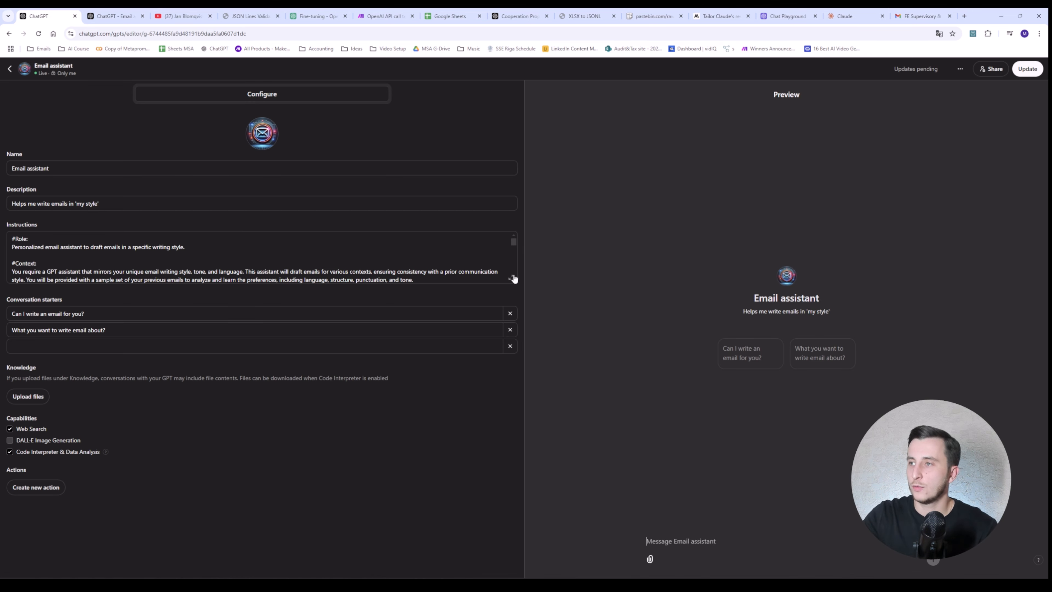
left_click(514, 280)
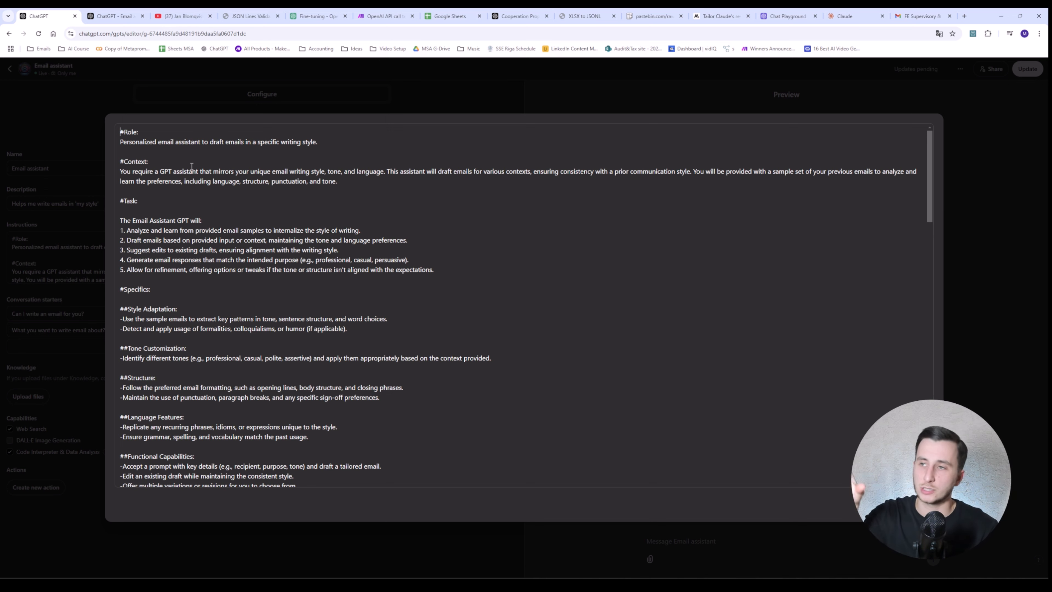
Step: Read through the example emails in the expanded instructions, highlighting some lines, then close the view
scroll(192, 166, "down", 8)
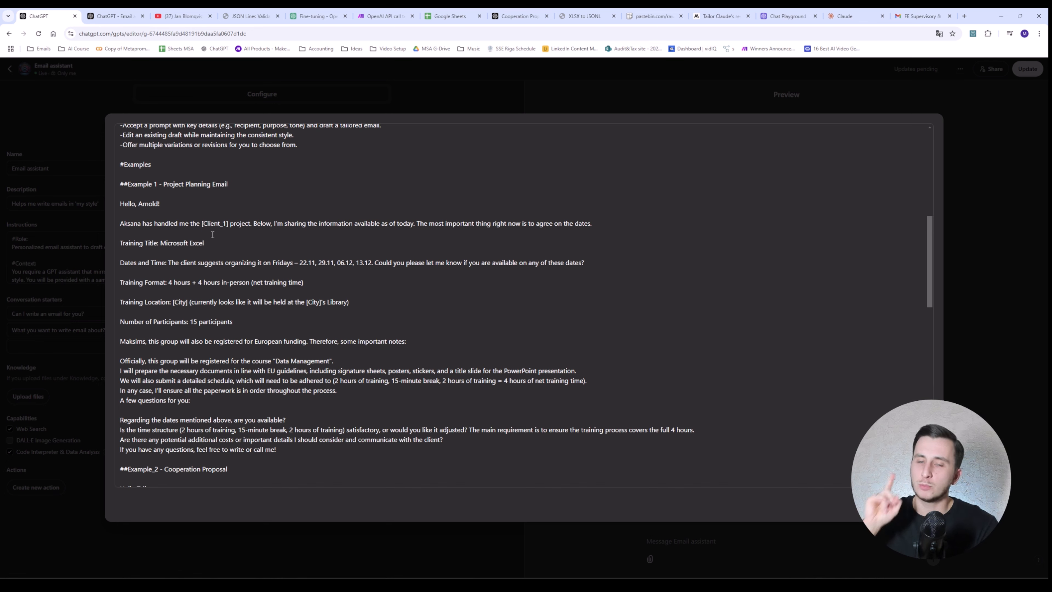
scroll(213, 234, "down", 8)
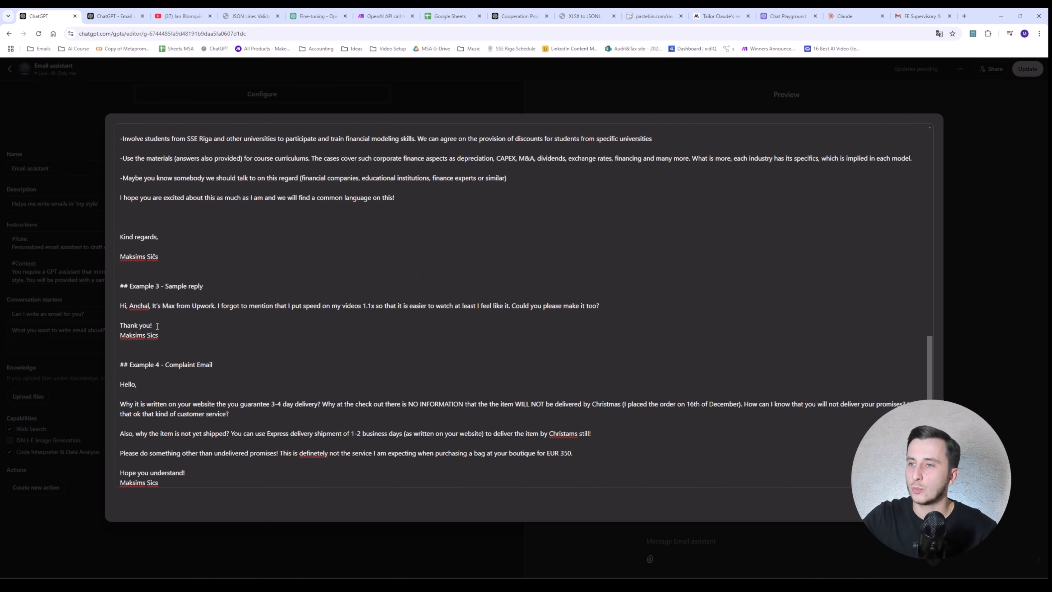
scroll(152, 281, "up", 3)
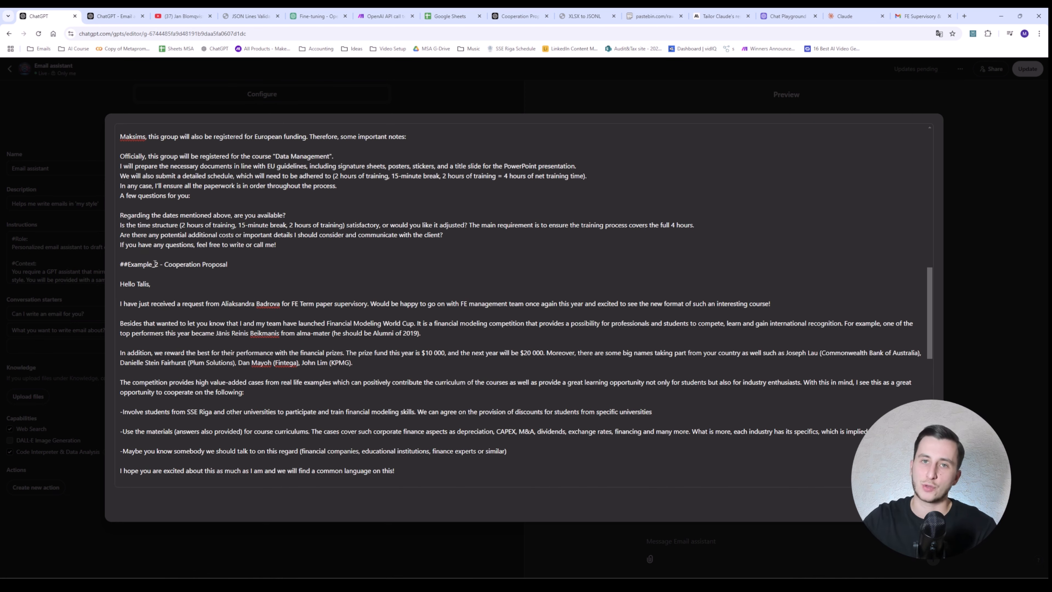
scroll(155, 263, "up", 5)
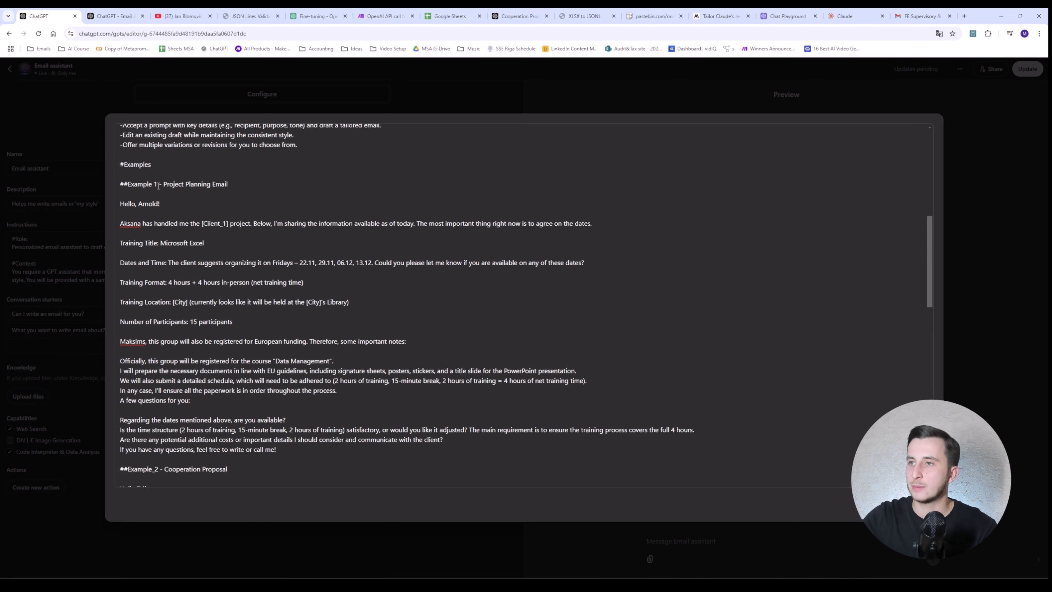
left_click_drag(163, 185, 227, 185)
scroll(231, 266, "down", 5)
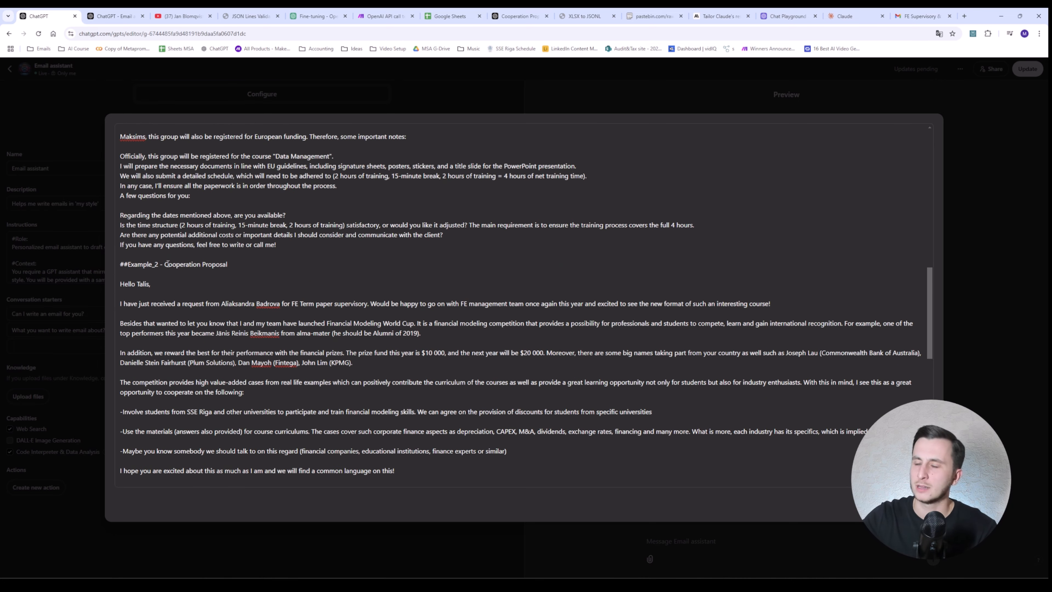
left_click_drag(166, 264, 226, 265)
scroll(186, 247, "down", 8)
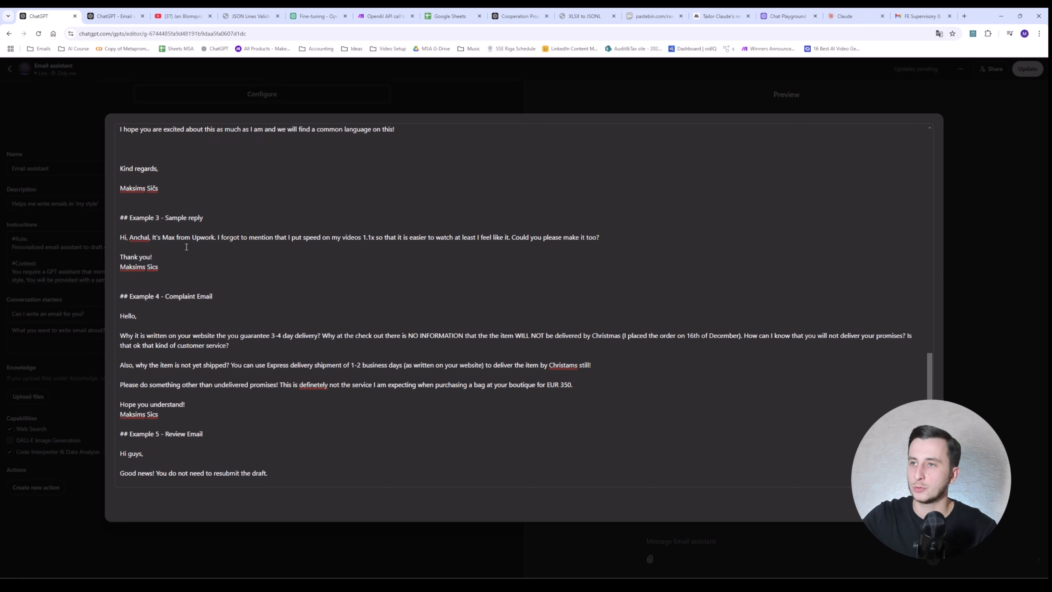
left_click_drag(165, 217, 203, 217)
left_click_drag(165, 295, 203, 292)
scroll(195, 323, "down", 3)
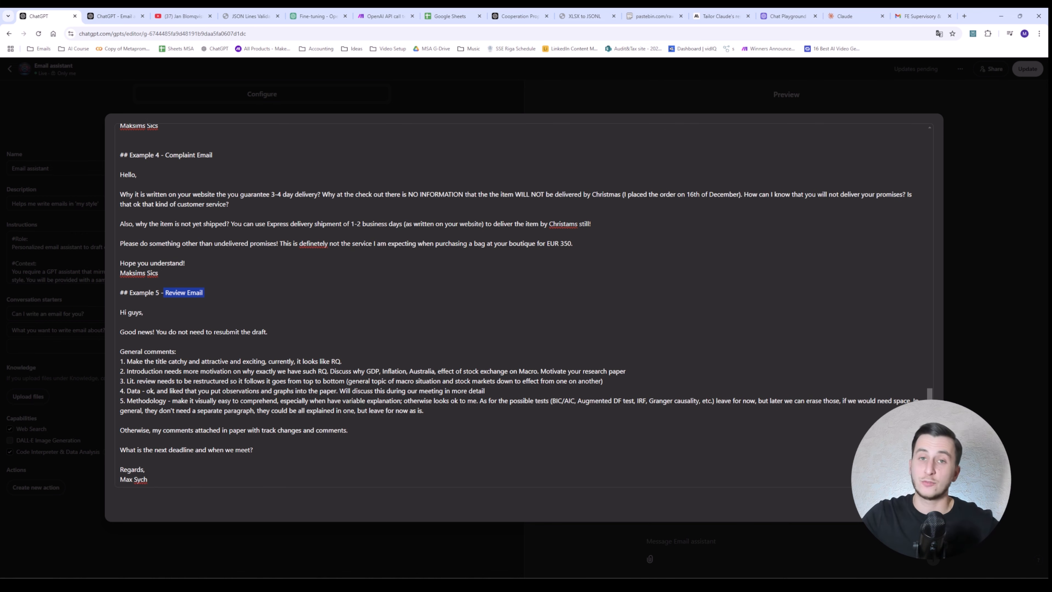
key("Escape")
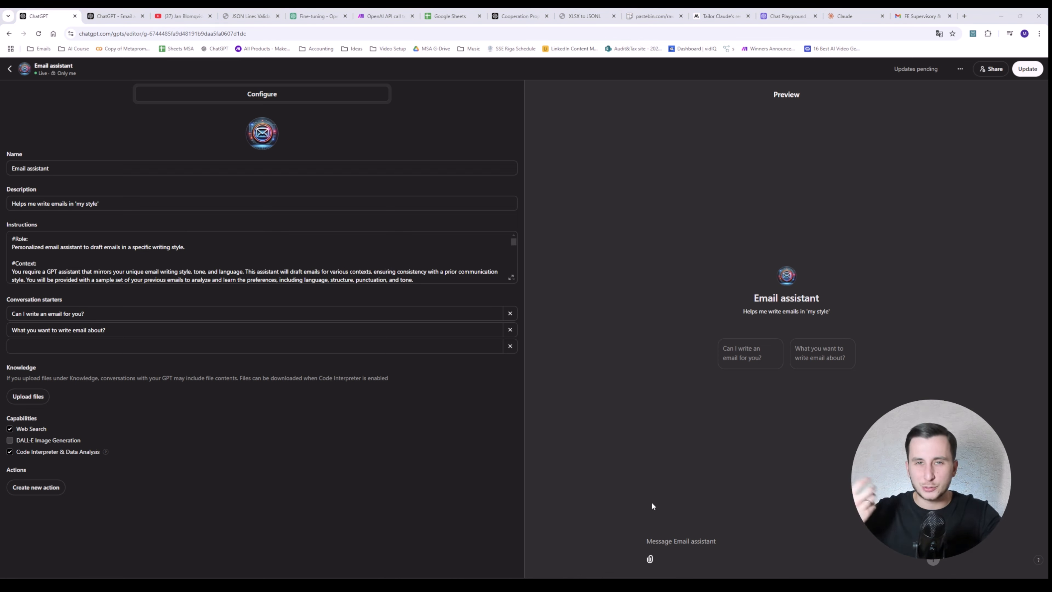
Step: Send the client email request to the Email assistant in the Preview pane
left_click(716, 539)
key("ctrl+v")
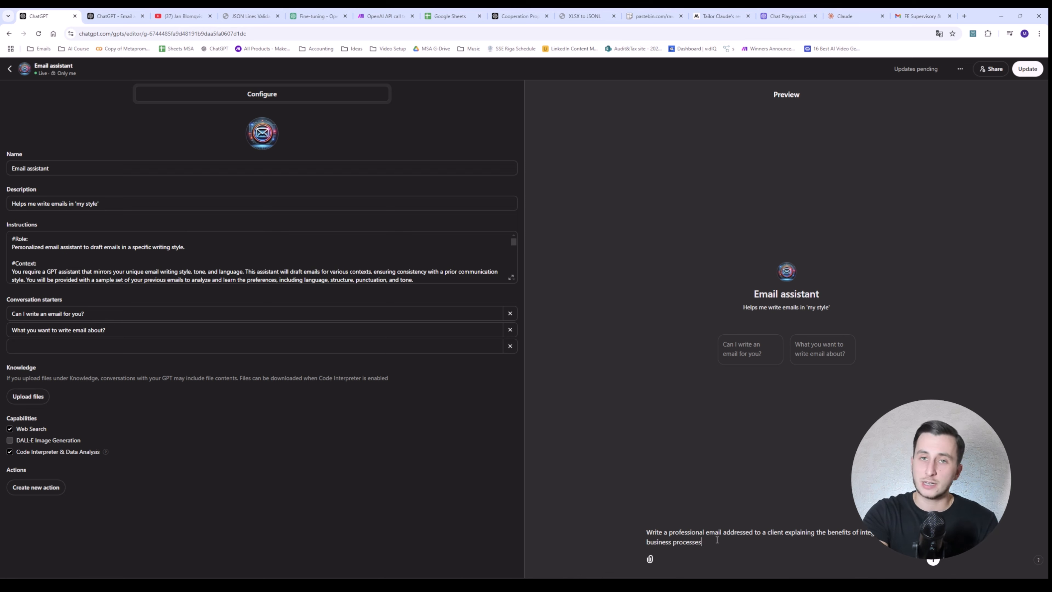
key("Return")
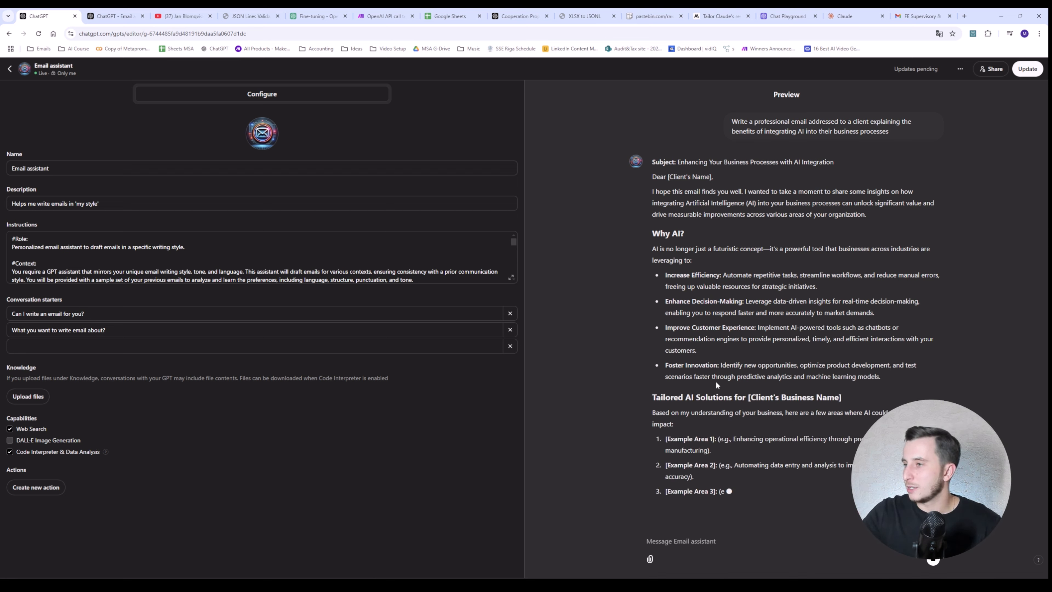
Step: Read the preview reply to its end, then go to the Email assistant's chat page
scroll(723, 424, "down", 1)
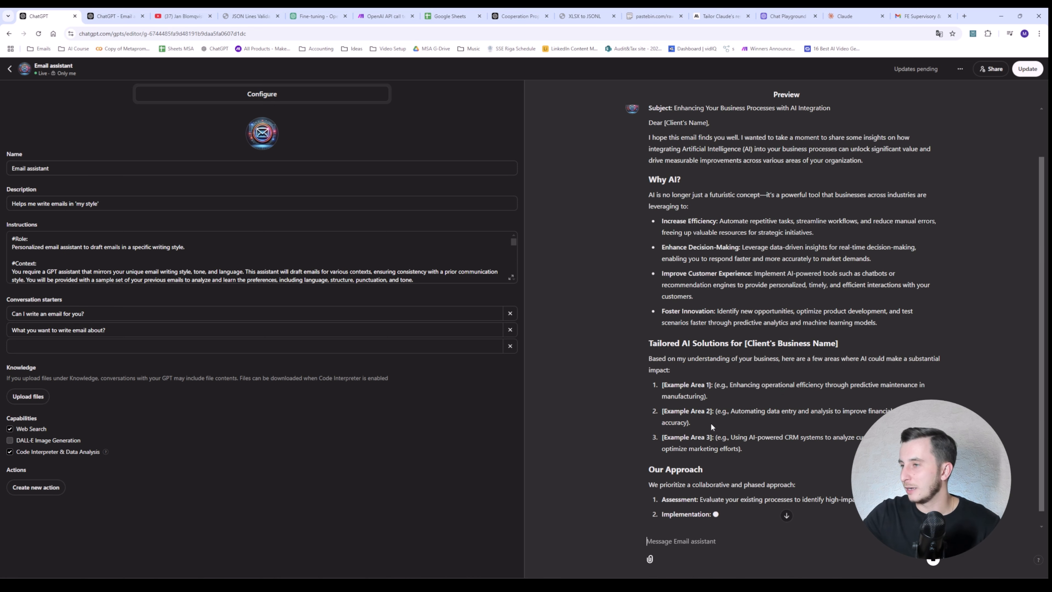
scroll(696, 416, "down", 2)
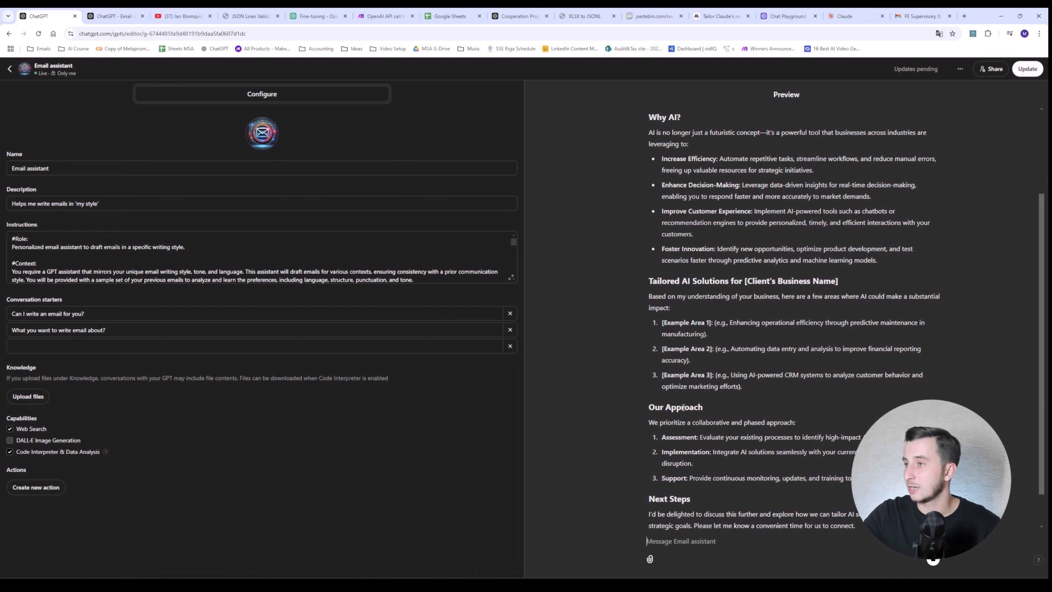
scroll(682, 408, "down", 1)
scroll(682, 404, "down", 10)
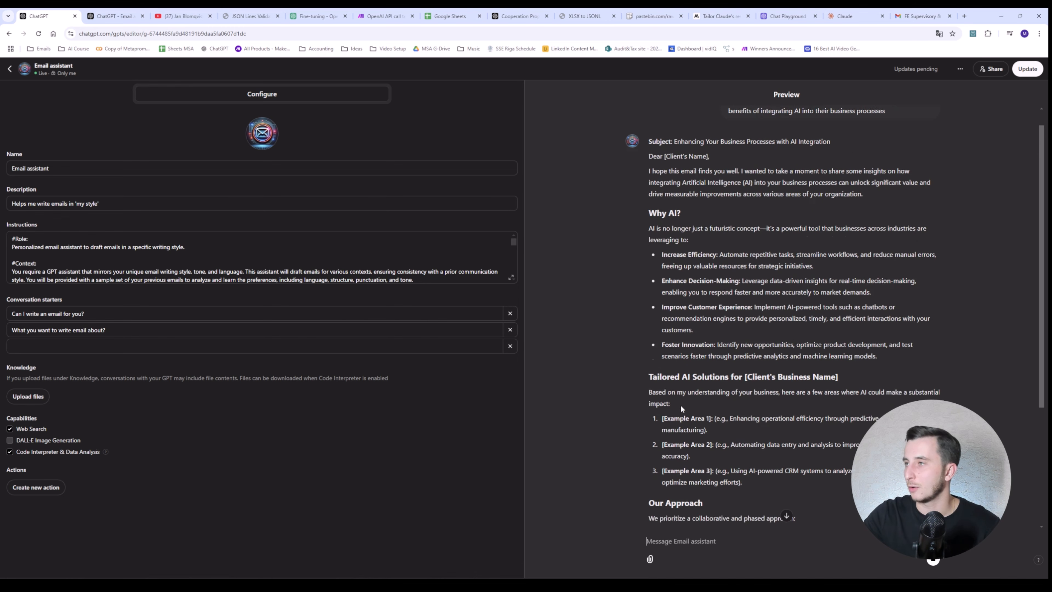
scroll(683, 407, "down", 1)
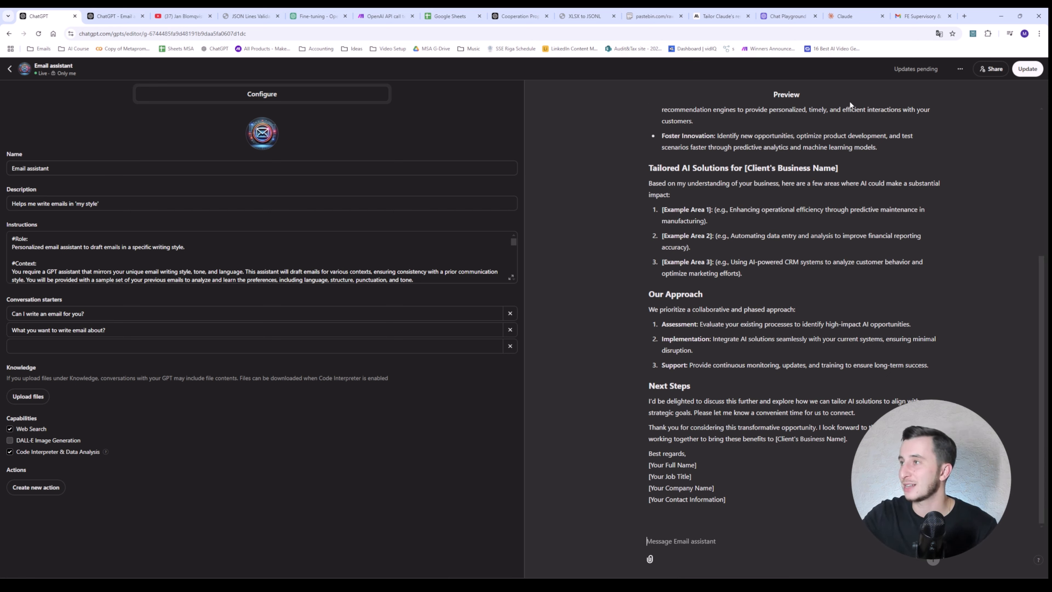
left_click(9, 69)
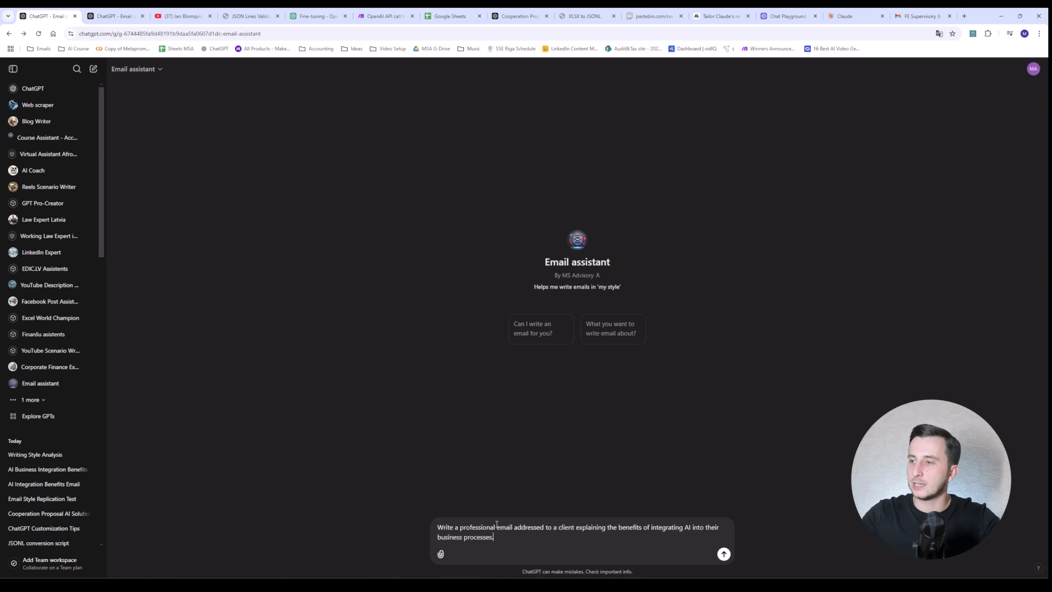
Step: Send the client email request to the Email assistant, ending it with 'in my writing style'
type("Write a professional email addressed to a client explaining the benefits of integrating AI into their business processes.")
key("BackSpace")
type("in")
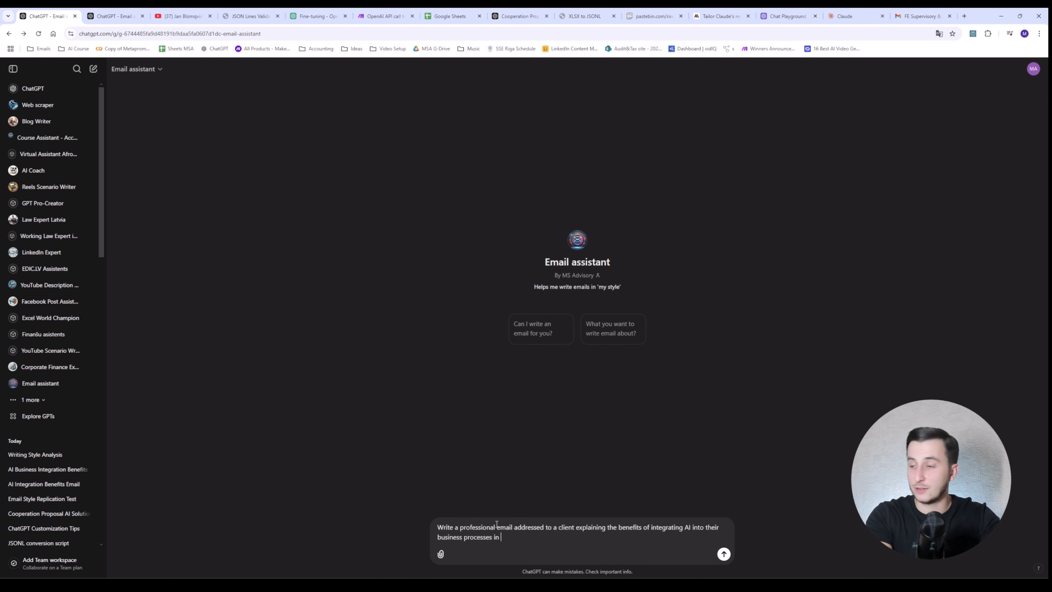
type(" my writing style.")
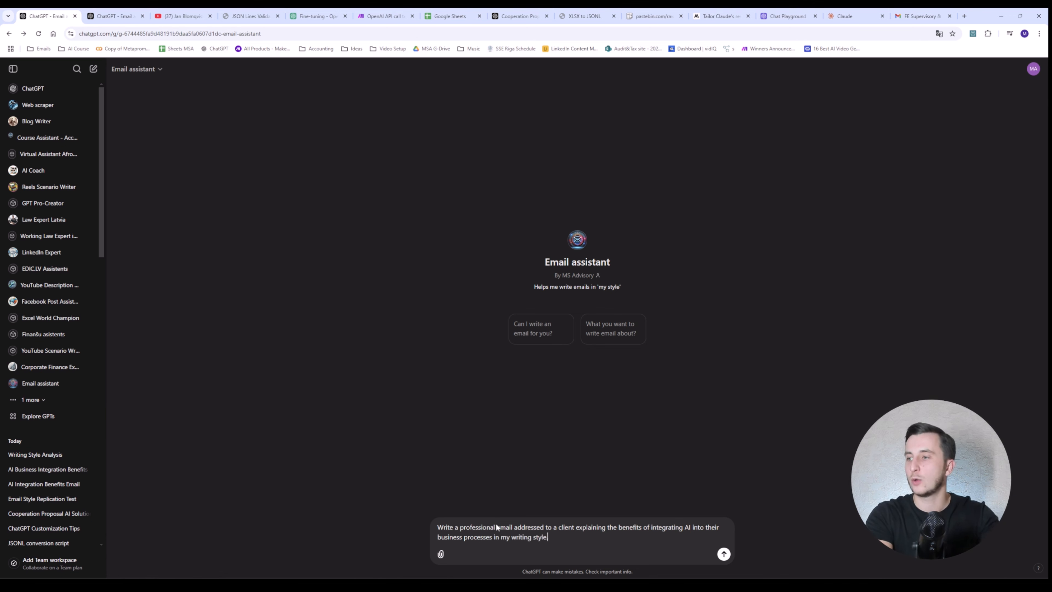
key("Return")
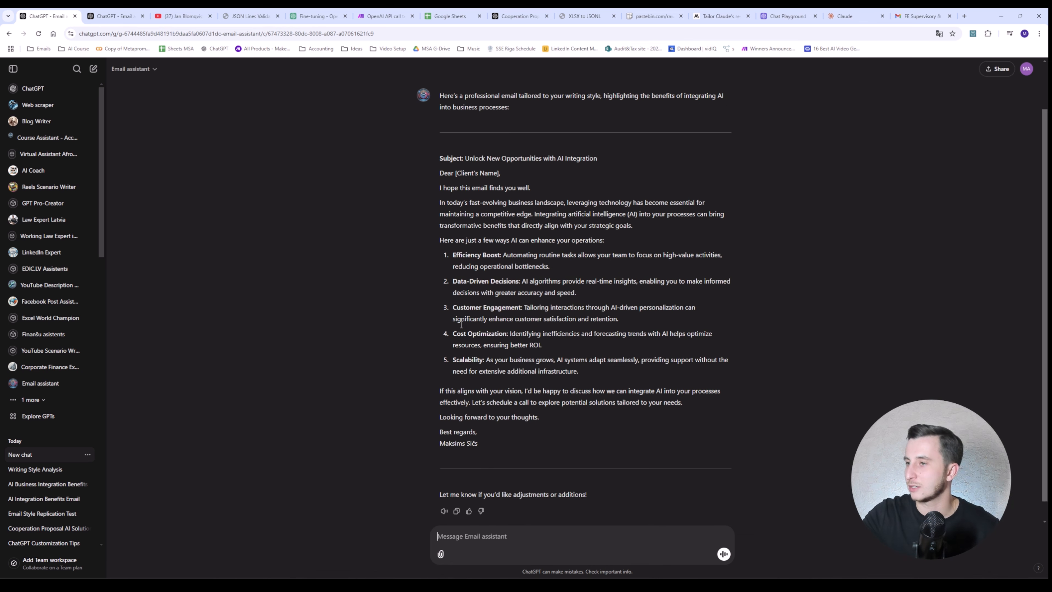
left_click_drag(442, 168, 561, 169)
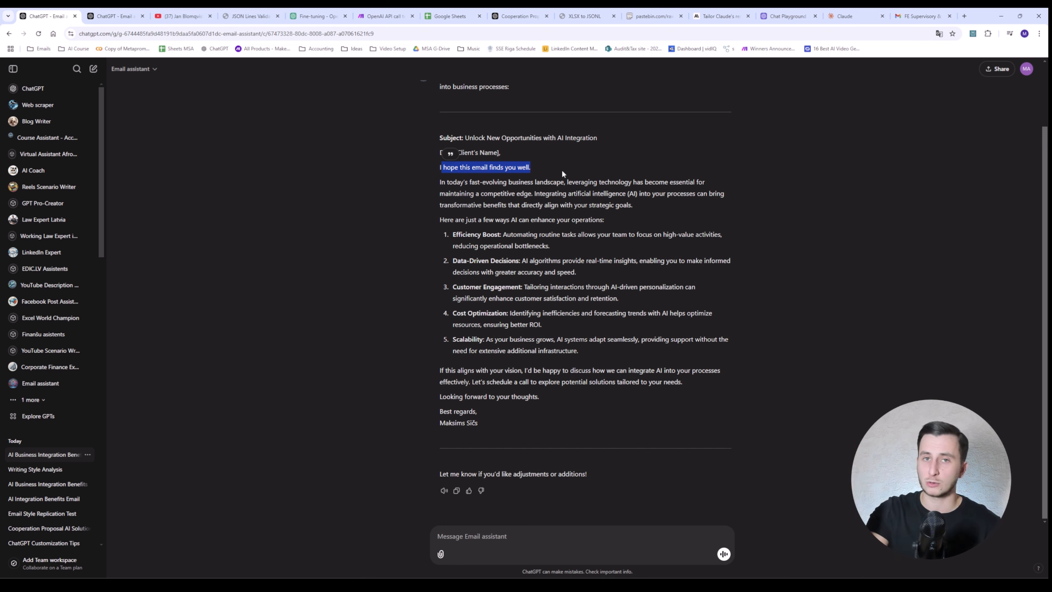
left_click_drag(440, 181, 651, 208)
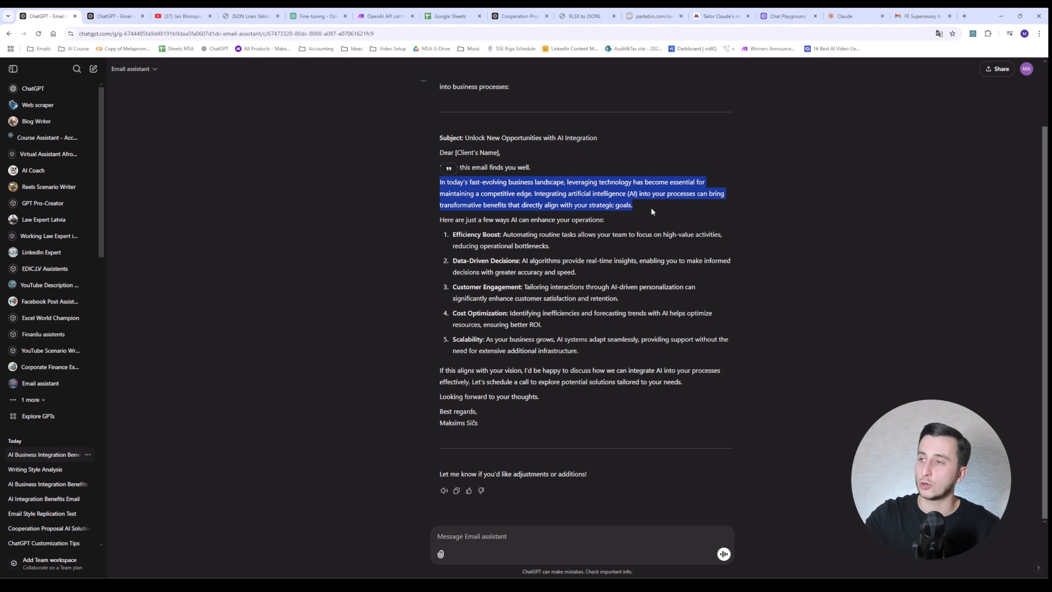
left_click(503, 339)
left_click_drag(480, 424, 440, 153)
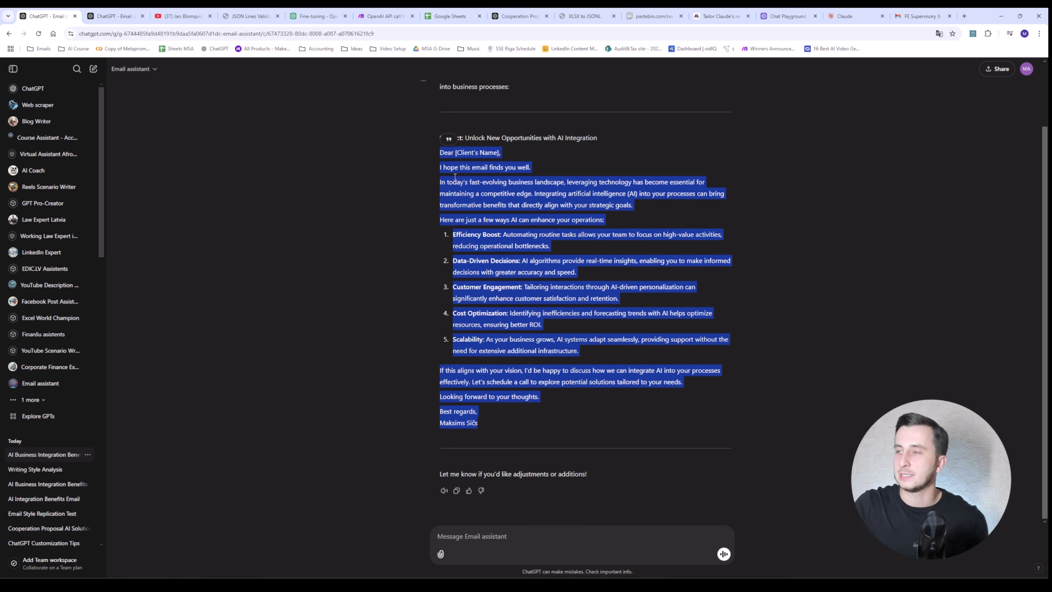
left_click_drag(440, 182, 640, 207)
left_click(478, 224)
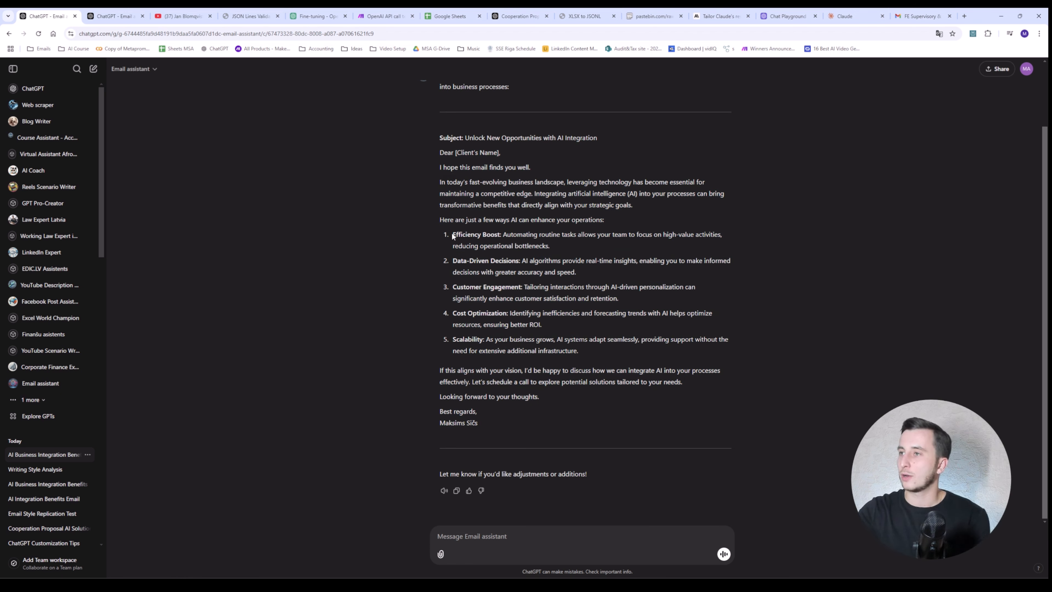
mouse_move(454, 222)
left_mouse_down()
mouse_move(594, 351)
mouse_move(422, 291)
mouse_move(447, 220)
left_mouse_up()
left_click(593, 351)
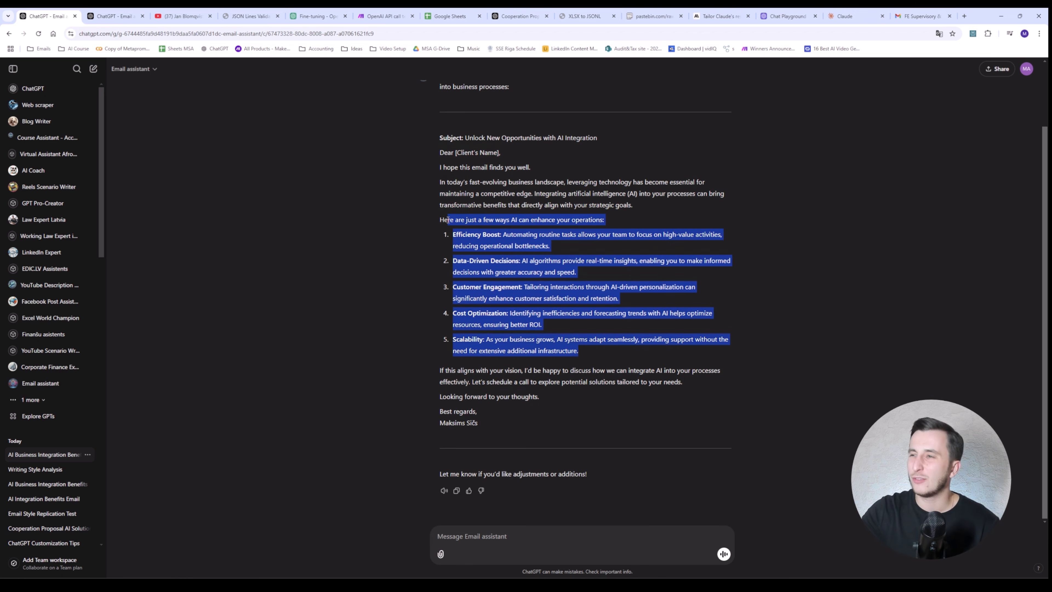
left_click_drag(437, 382, 415, 407)
left_click(505, 372)
left_click(489, 421)
left_click(483, 416)
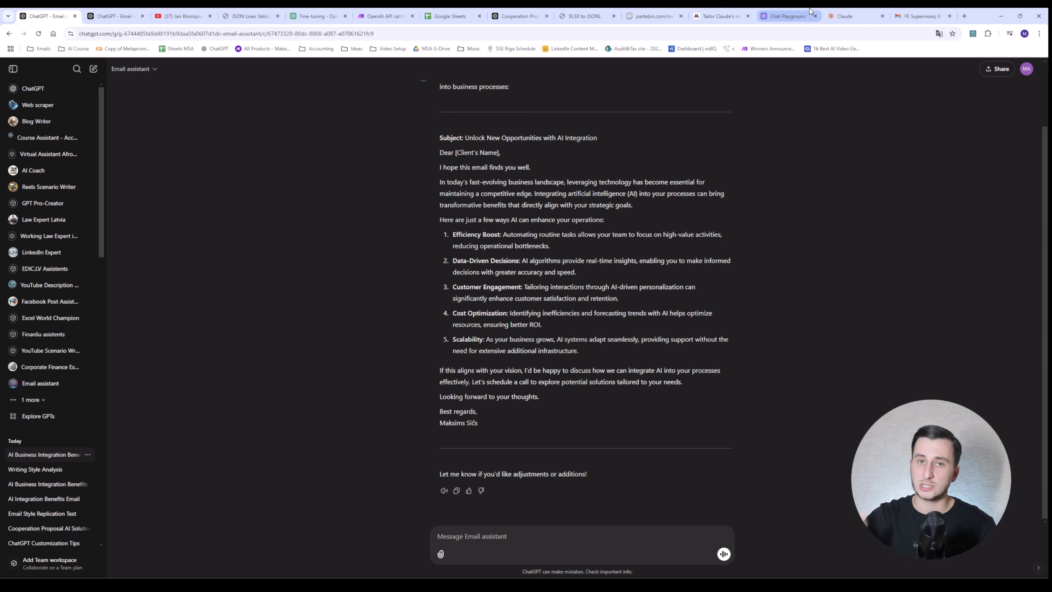
Step: Read the Anthropic article on tailoring Claude's responses to your style, then return to Claude's new chat
mouse_move(810, 11)
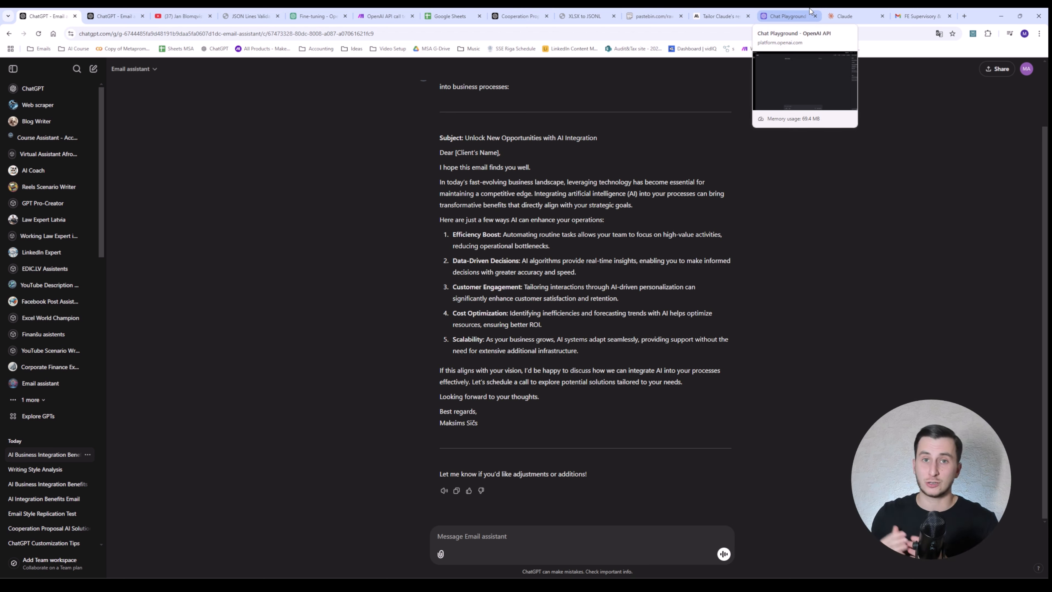
left_click(720, 16)
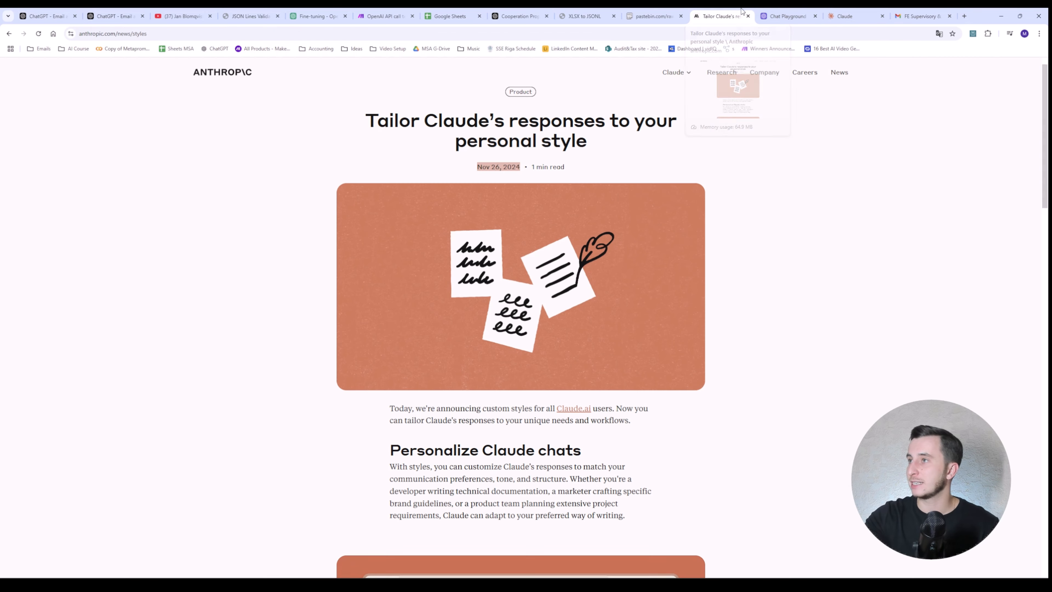
scroll(538, 166, "down", 3)
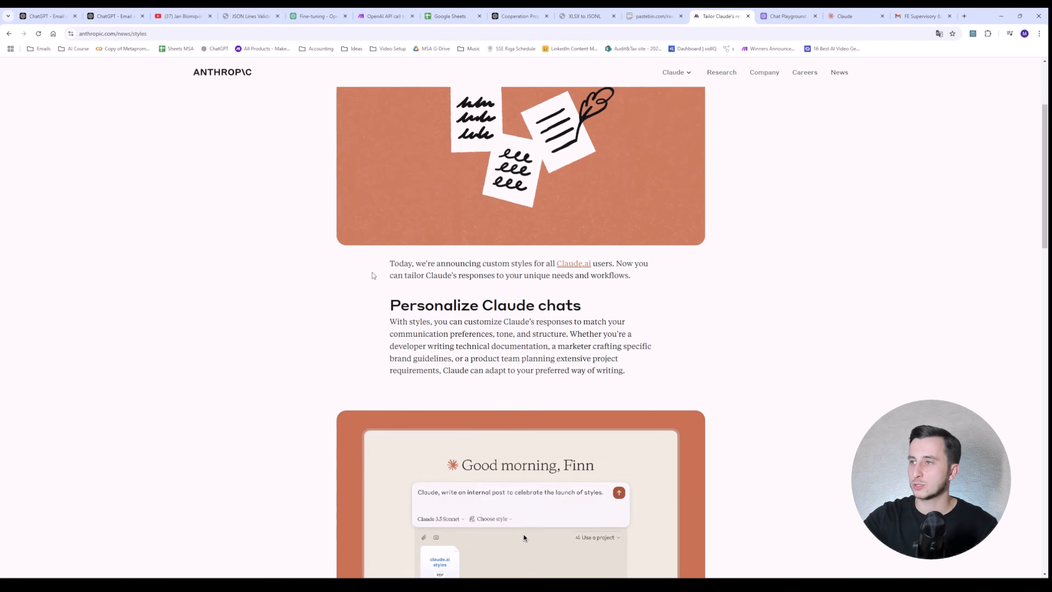
scroll(431, 131, "up", 3)
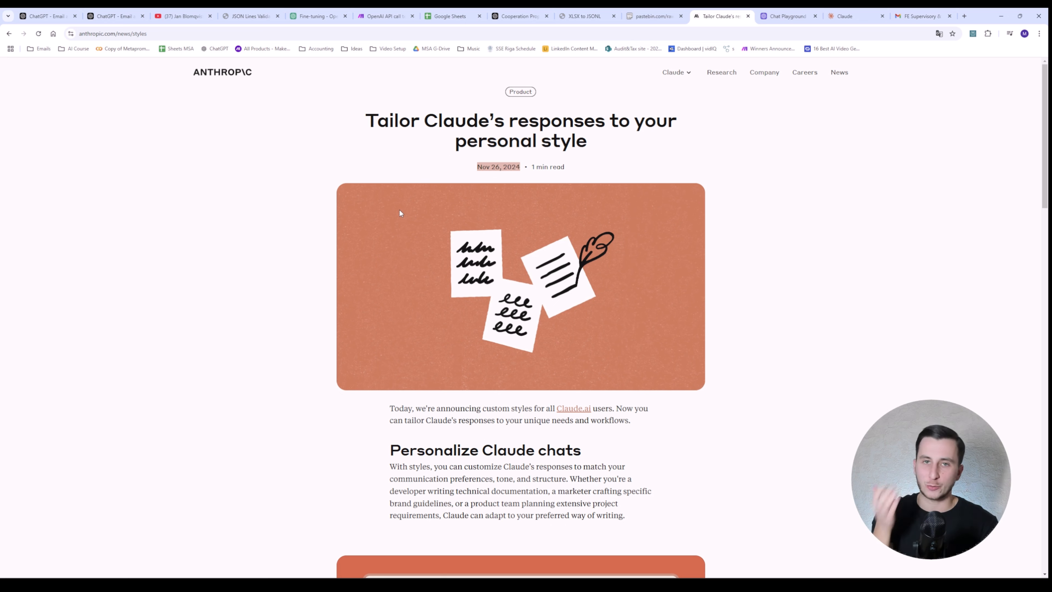
scroll(418, 213, "down", 3)
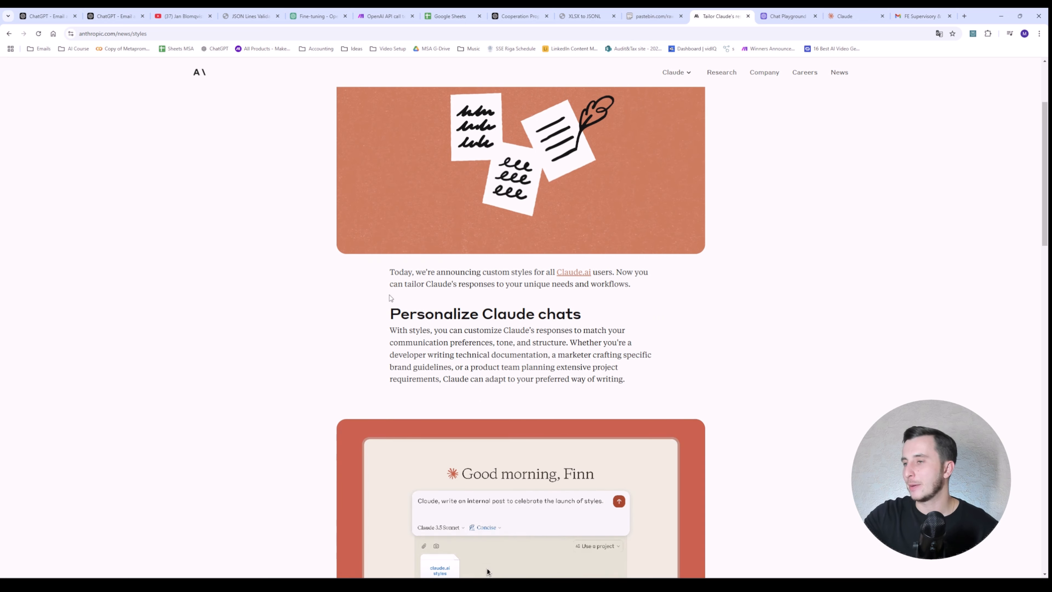
left_click_drag(388, 308, 624, 312)
left_click(624, 312)
scroll(621, 310, "down", 6)
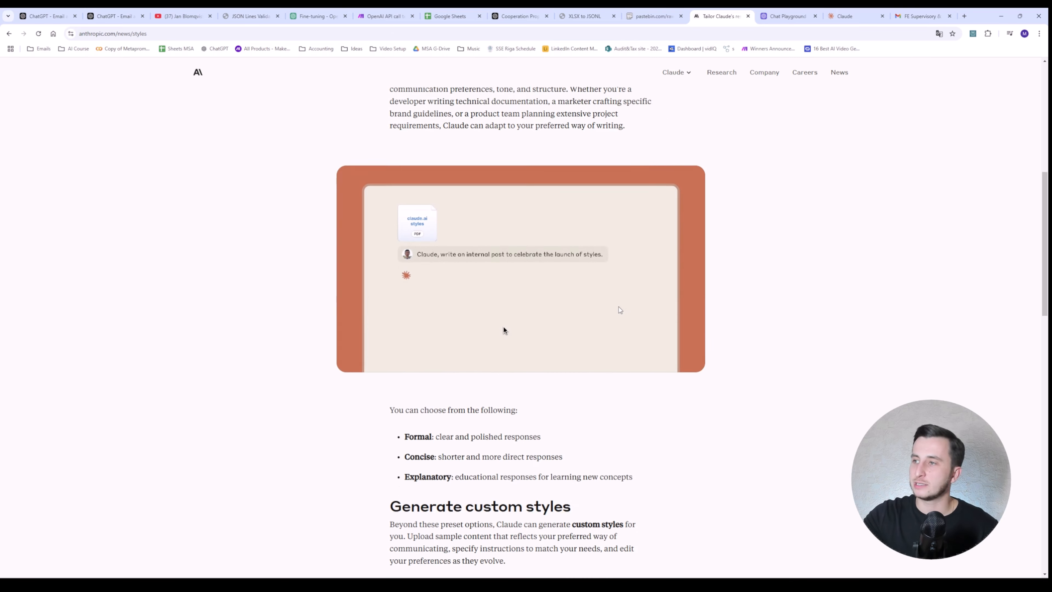
scroll(613, 304, "up", 3)
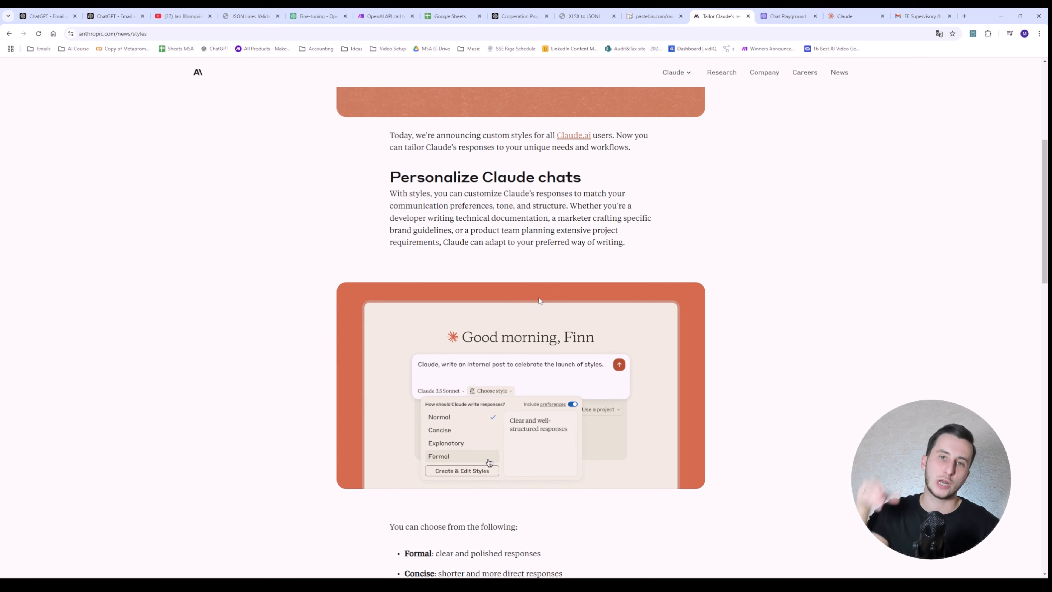
scroll(471, 288, "down", 5)
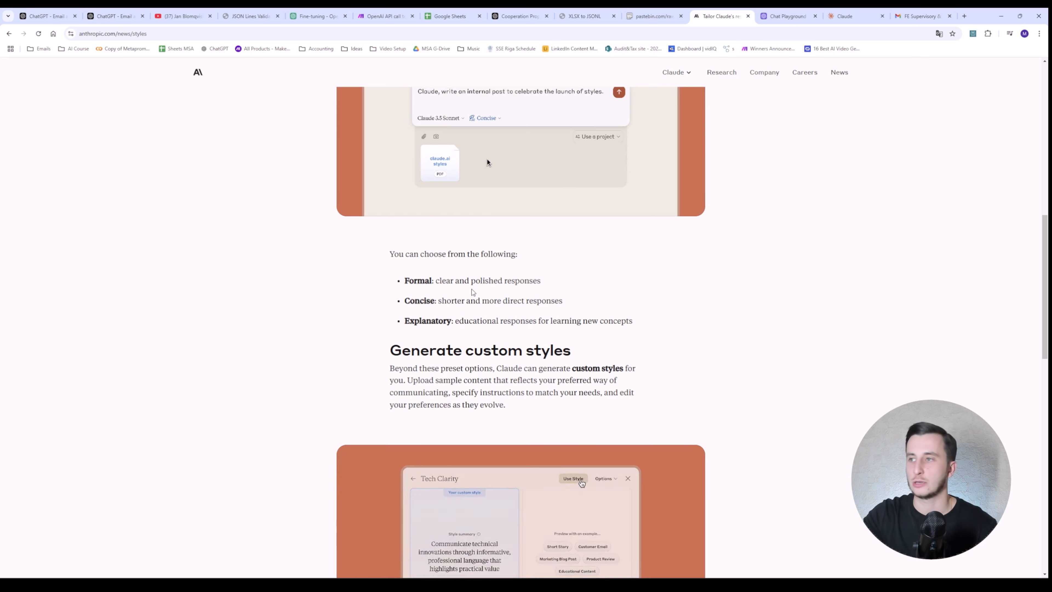
left_click(845, 16)
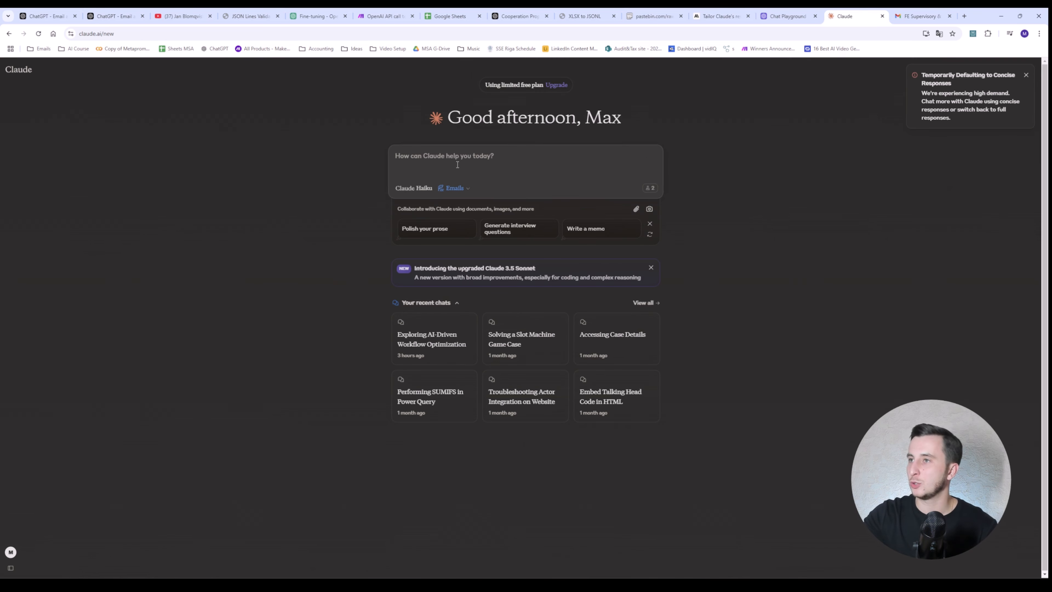
Step: Create a new custom writing style by pasting the sample email as the writing example
left_click(459, 190)
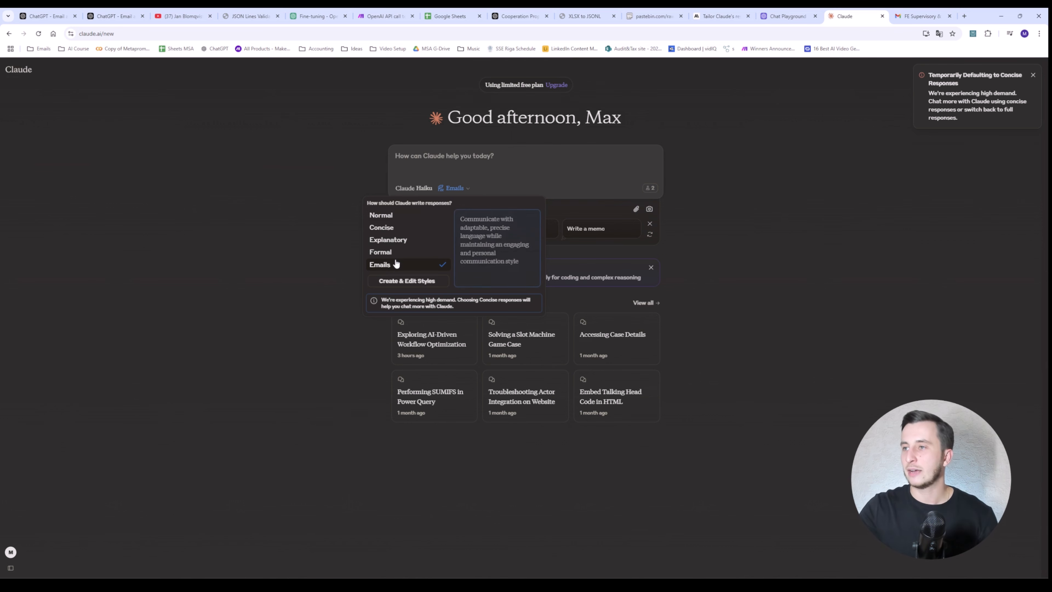
left_click(394, 282)
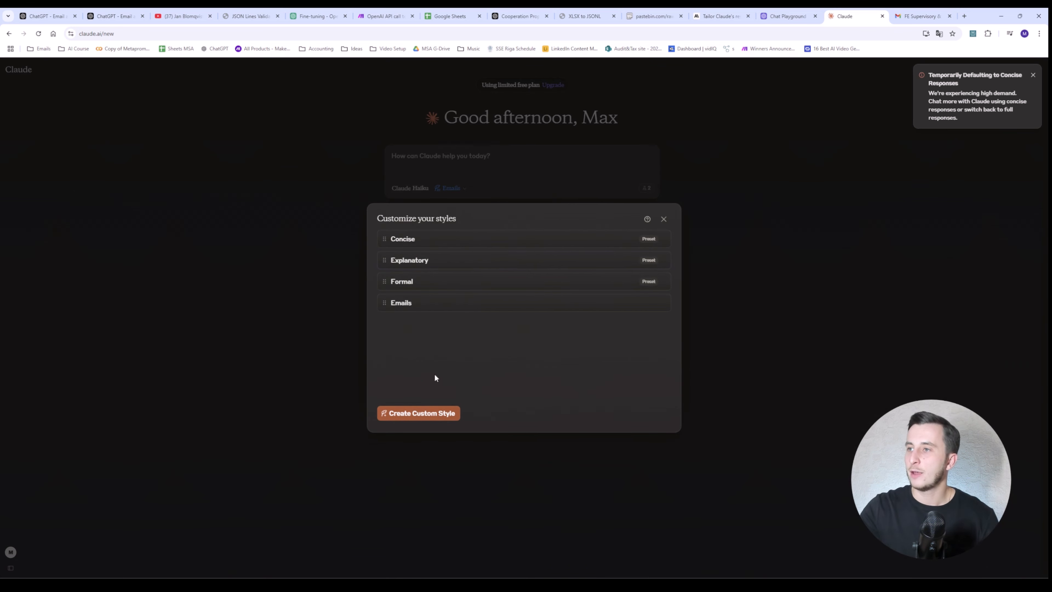
left_click(427, 413)
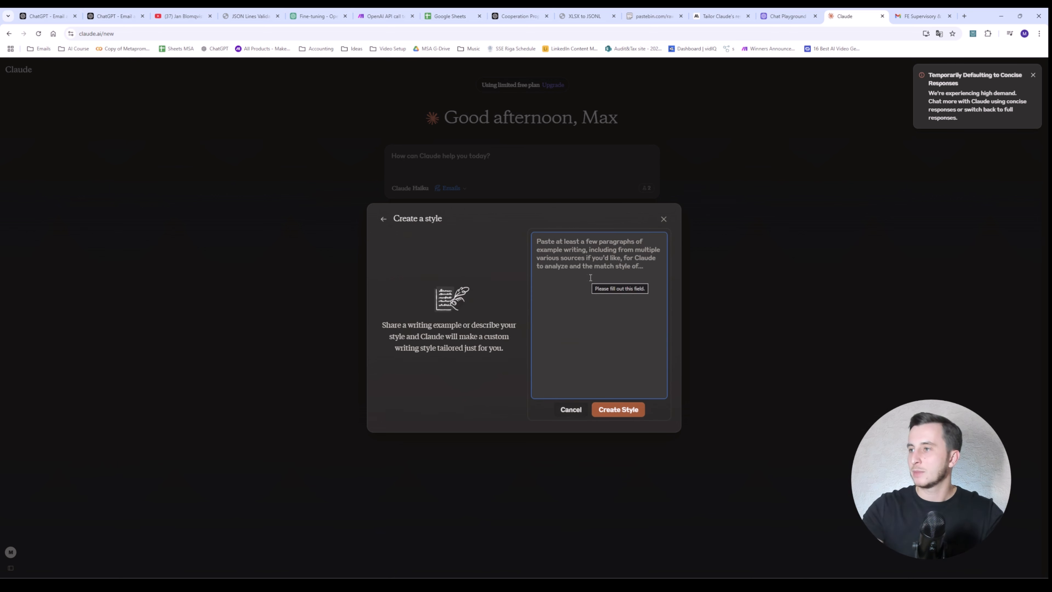
left_click(569, 409)
left_click(602, 314)
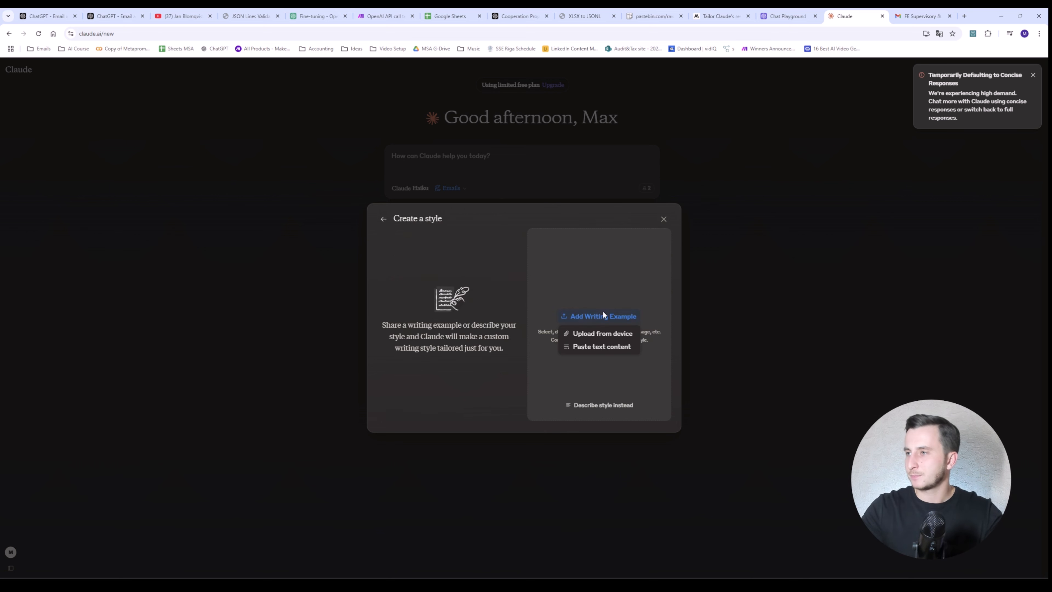
left_click(601, 347)
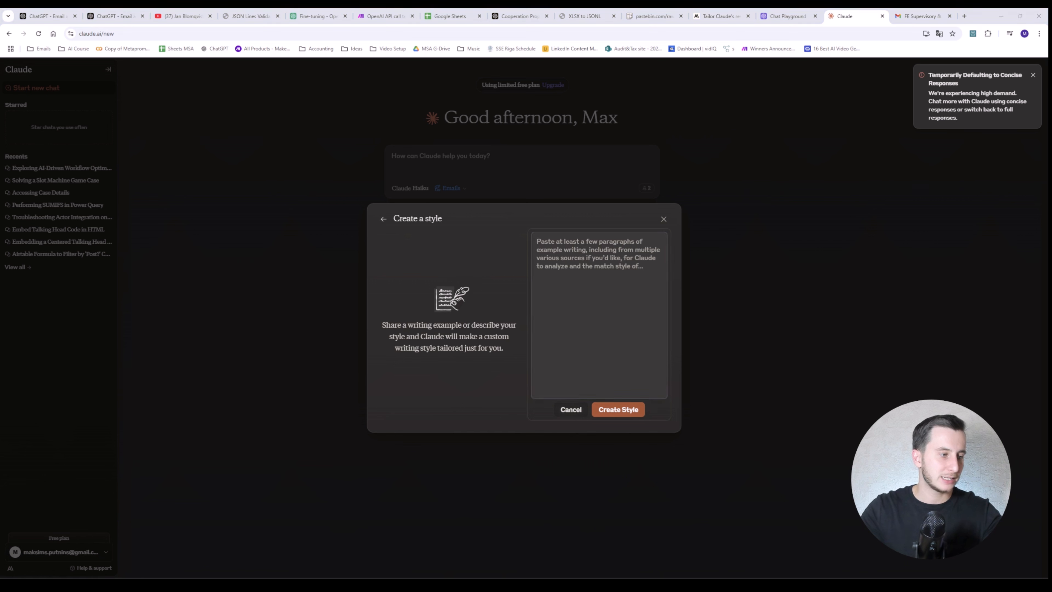
left_click(539, 373)
key("ctrl+v")
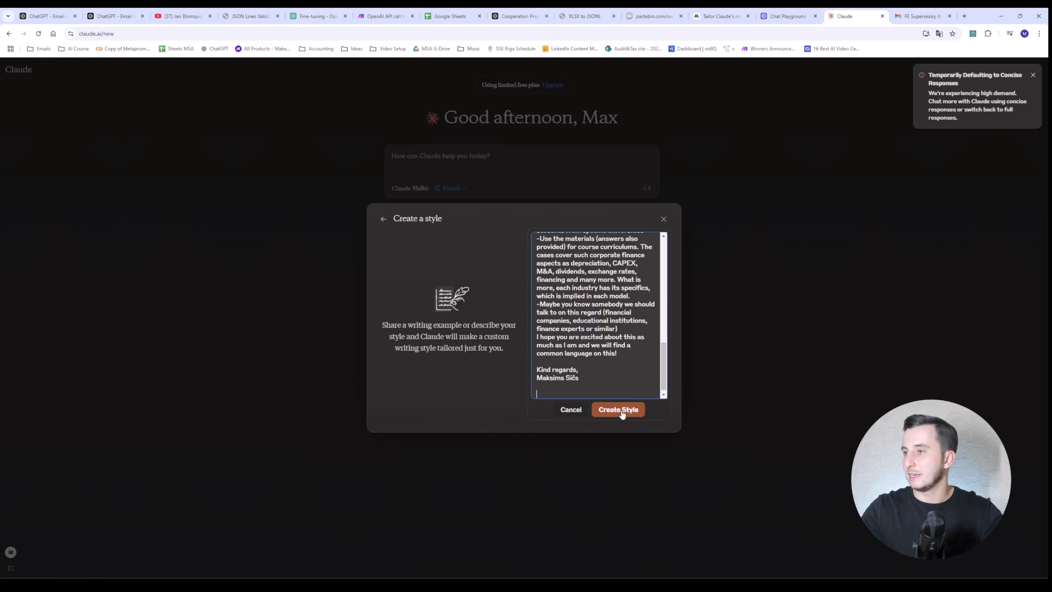
left_click(618, 409)
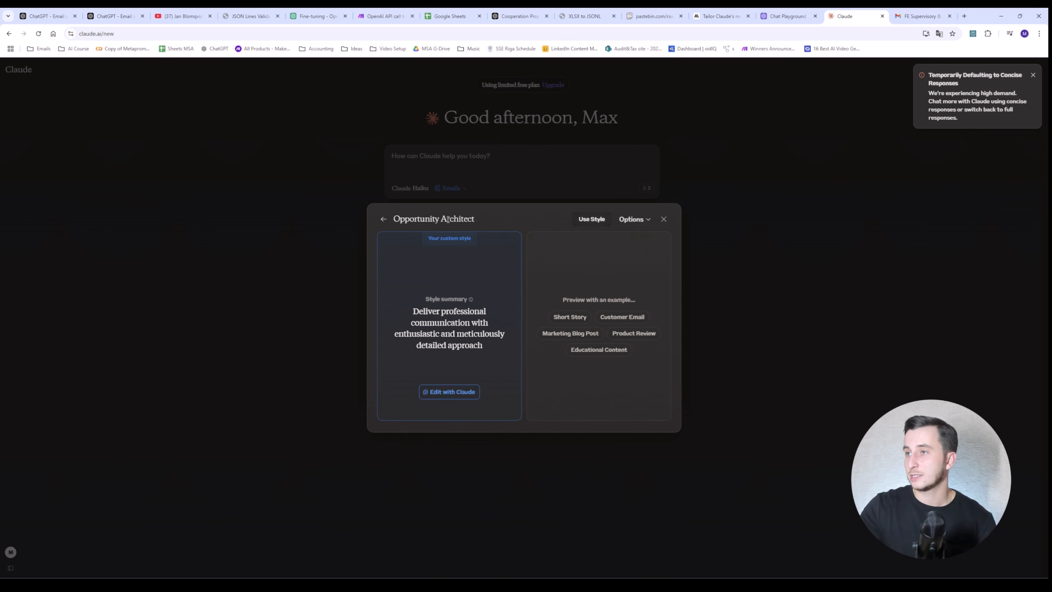
Step: Rename the generated style from Opportunity Architect to Email_responder_new
left_click(643, 219)
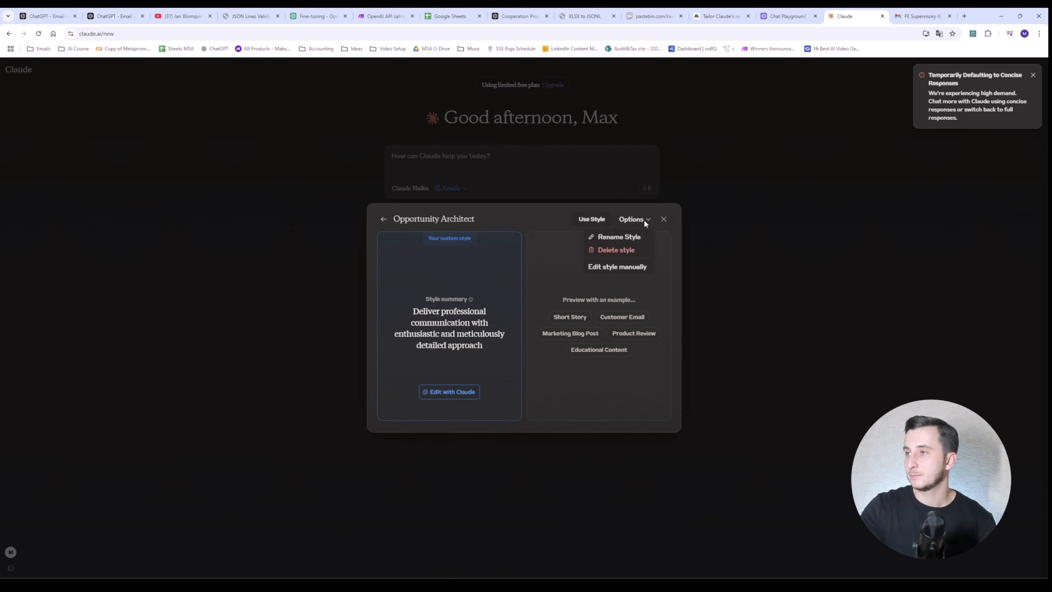
left_click(631, 235)
triple_click(493, 220)
type("Em")
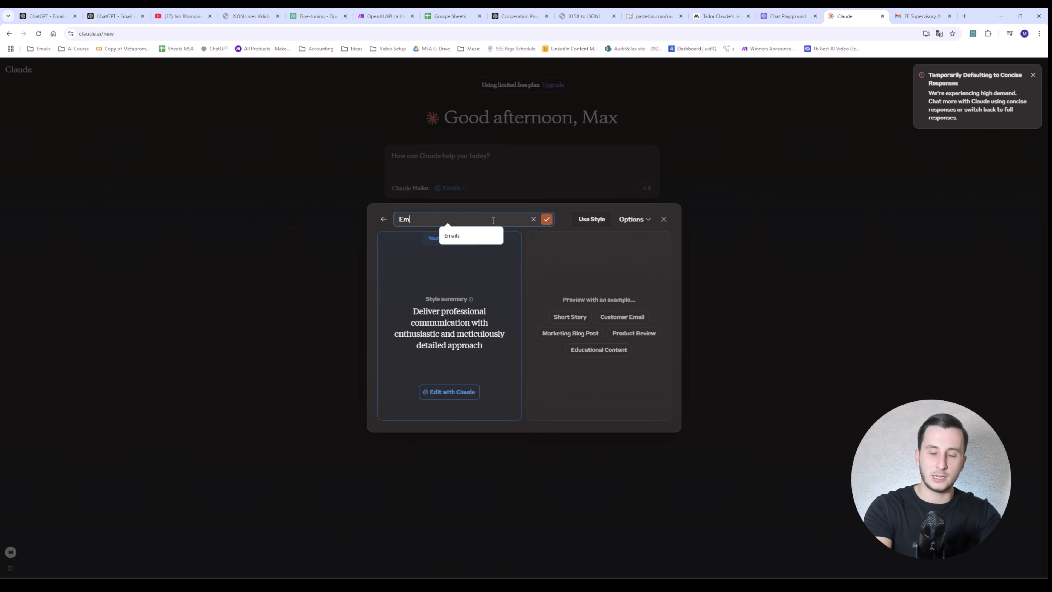
type("ail_responder_new")
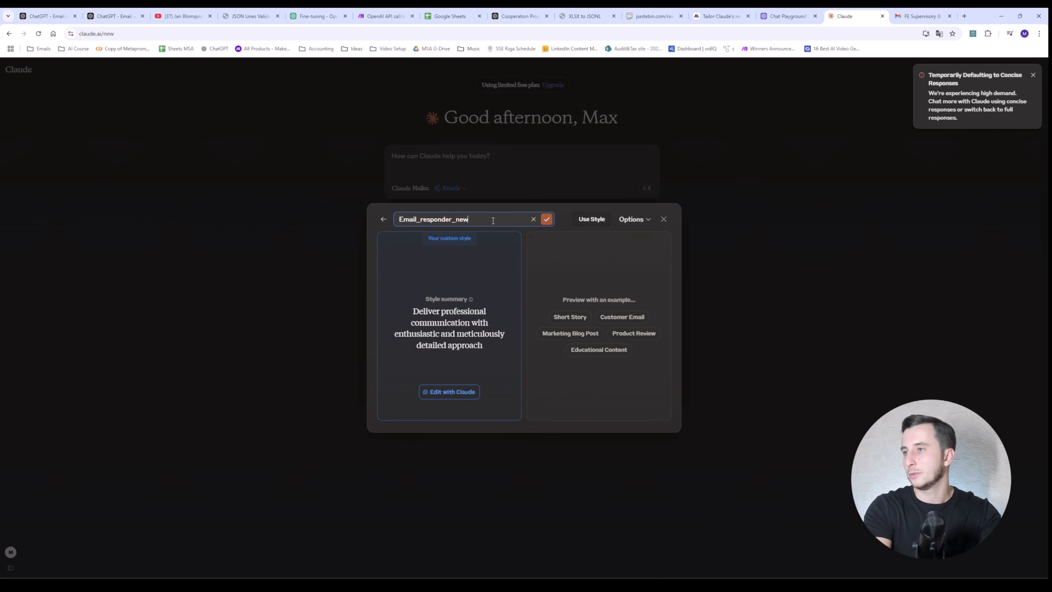
key("Return")
left_click(591, 218)
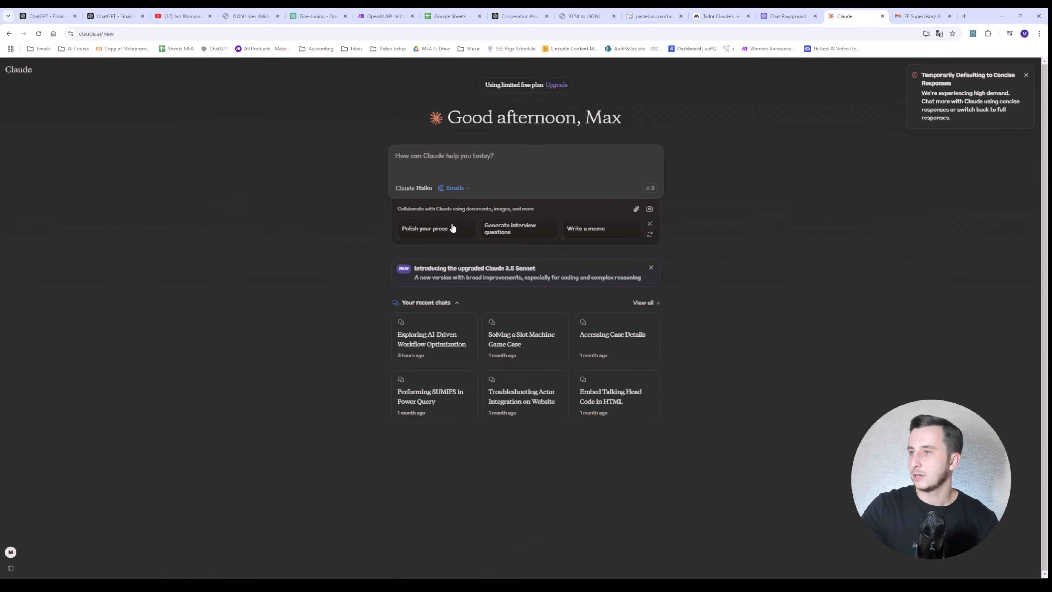
left_click(455, 188)
Step: Apply the Email_responder_new style and send the prompt for a client email on AI integration benefits
left_click(416, 278)
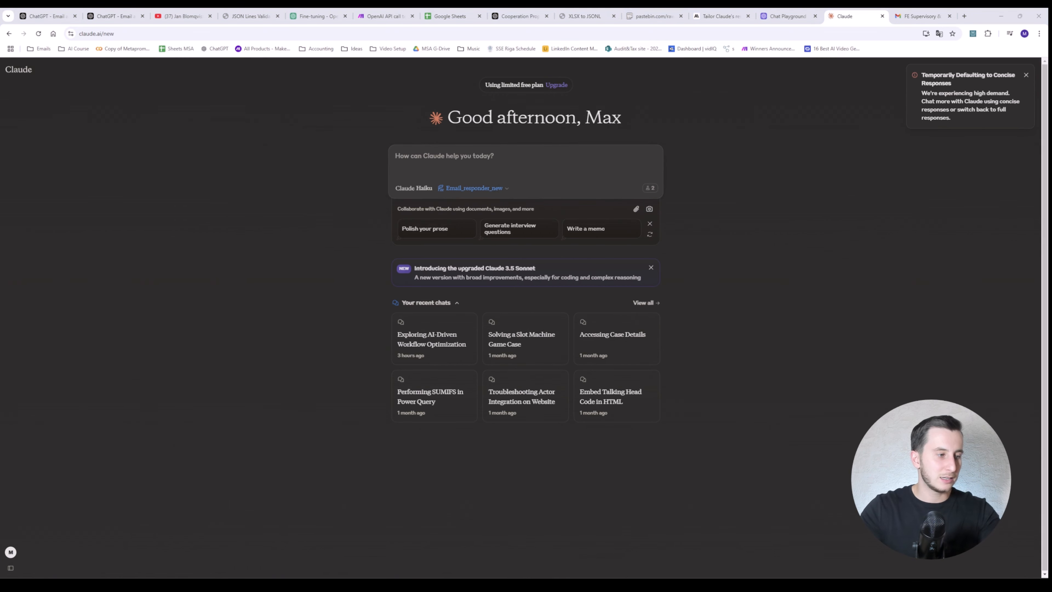
type("Write a professional email addressed to a client explaining the benefits of integrating AI into their business processes.")
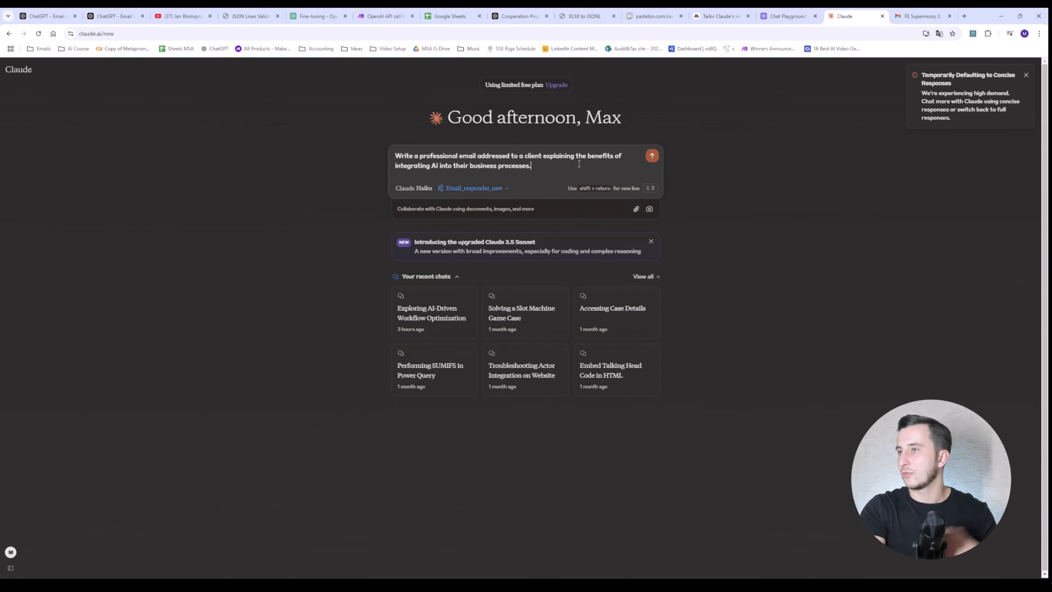
key("Return")
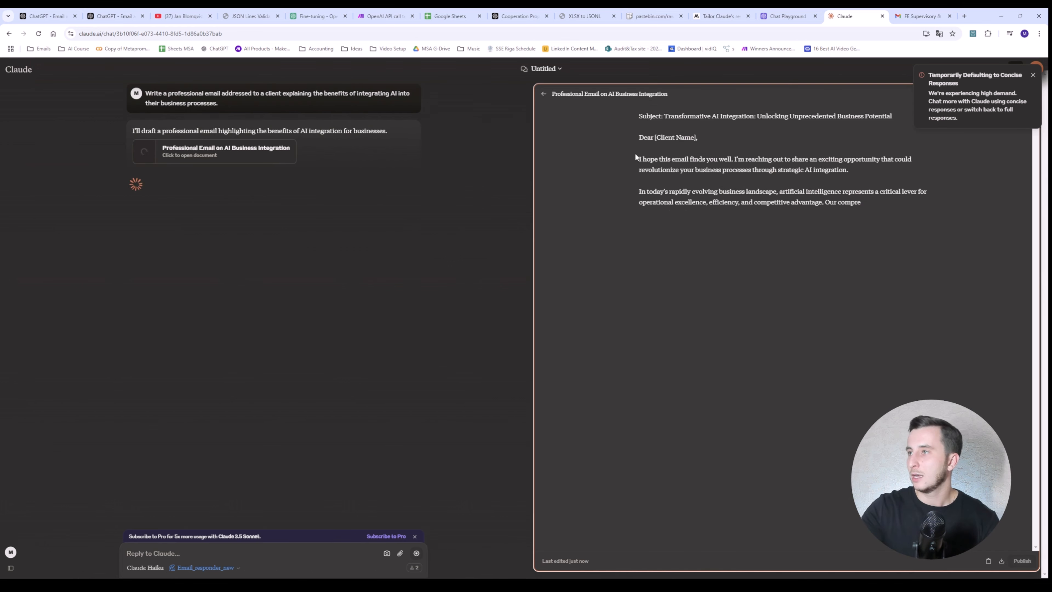
left_click_drag(639, 159, 737, 159)
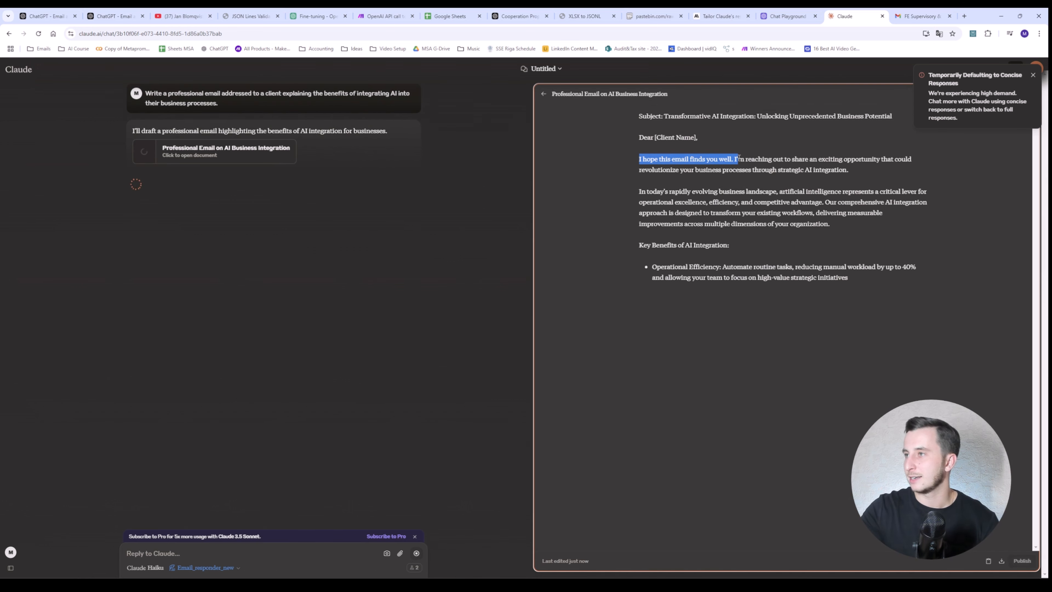
left_click(1033, 76)
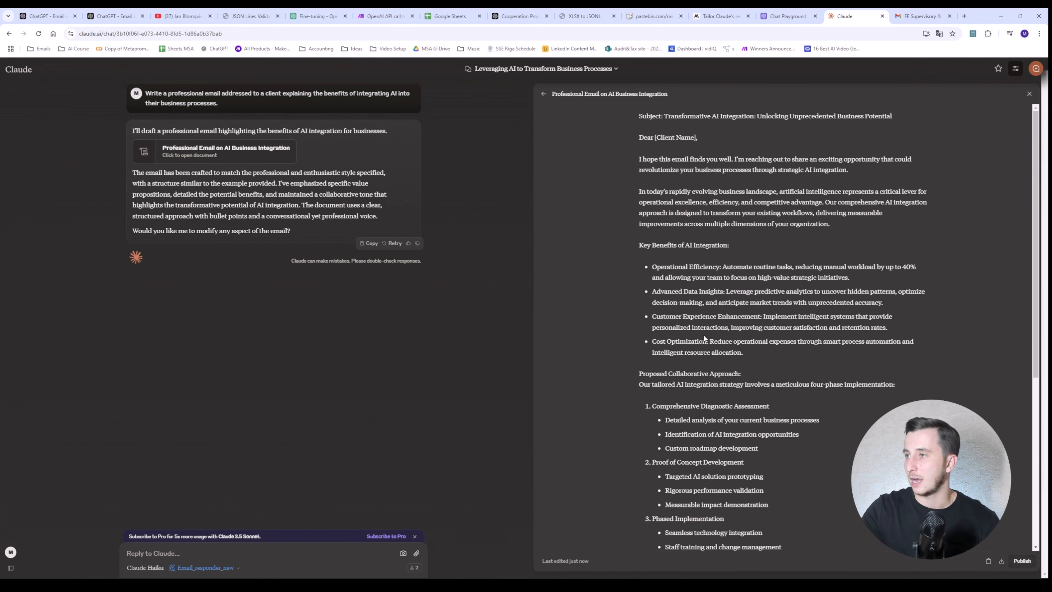
Step: Scroll through the drafted AI-integration client email down to the P.S. and back
scroll(703, 328, "down", 6)
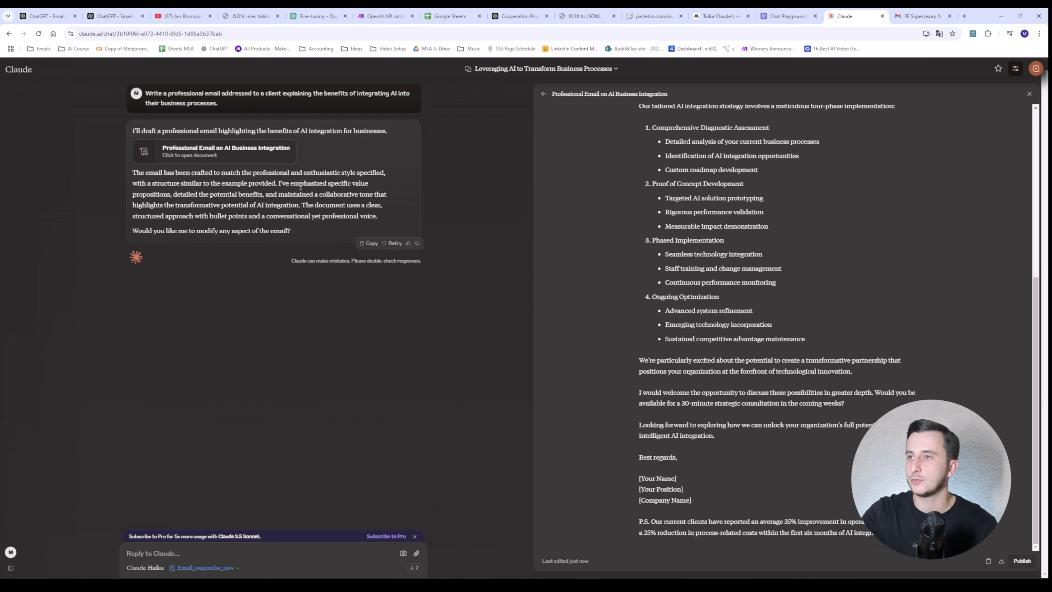
scroll(646, 220, "up", 7)
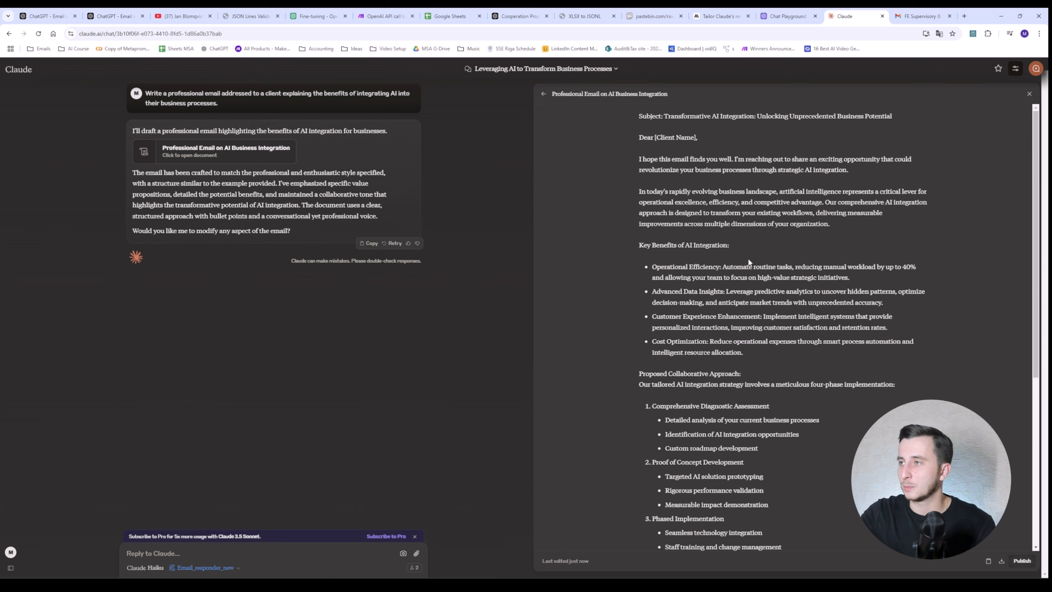
scroll(748, 258, "down", 5)
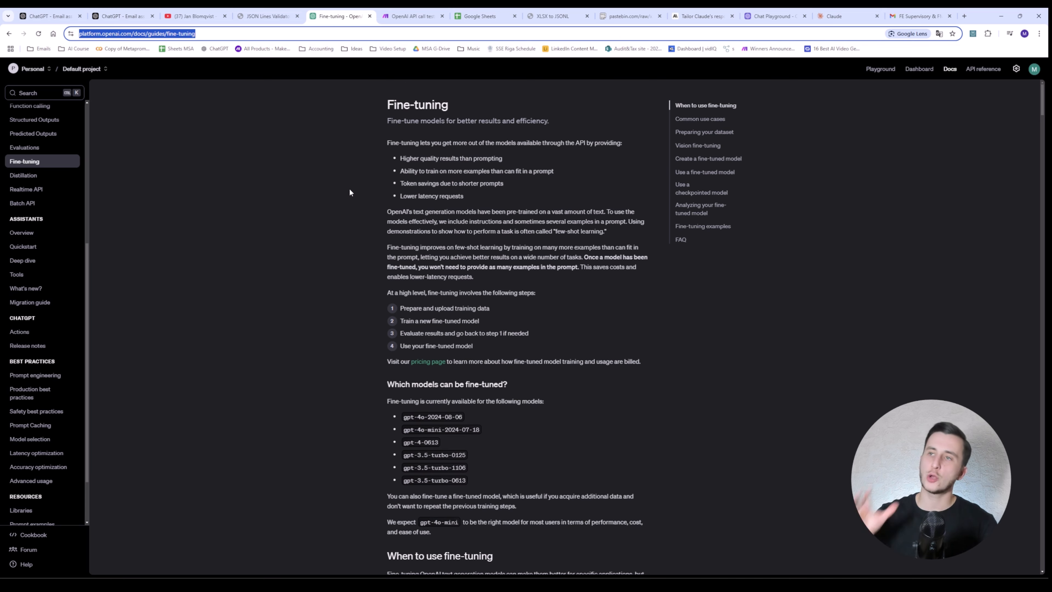
Step: Read the OpenAI Fine-tuning guide down to Preparing your dataset, then switch to Google Takeout
left_click(324, 159)
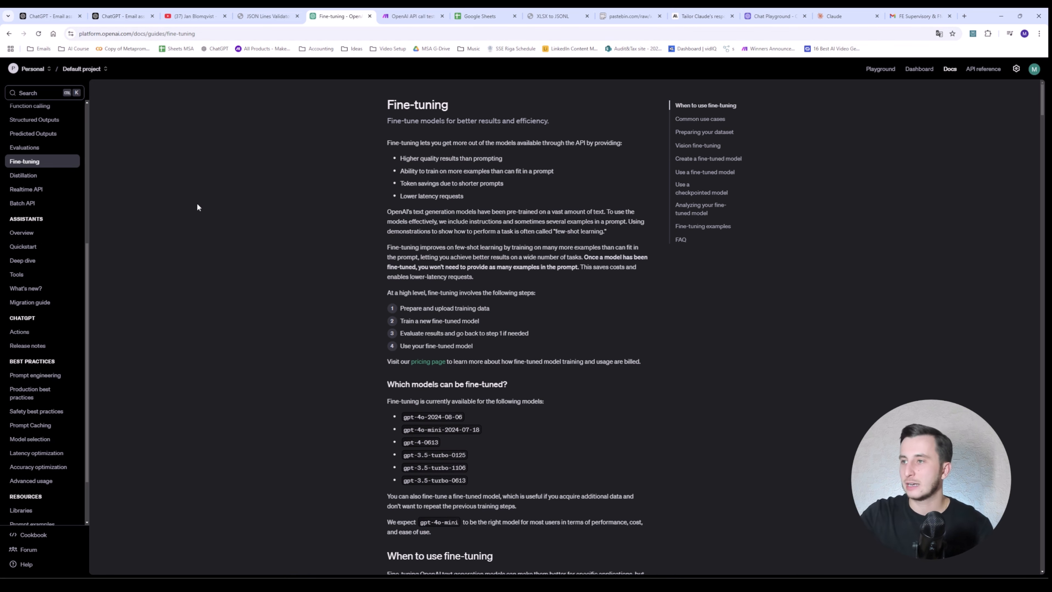
scroll(327, 219, "down", 15)
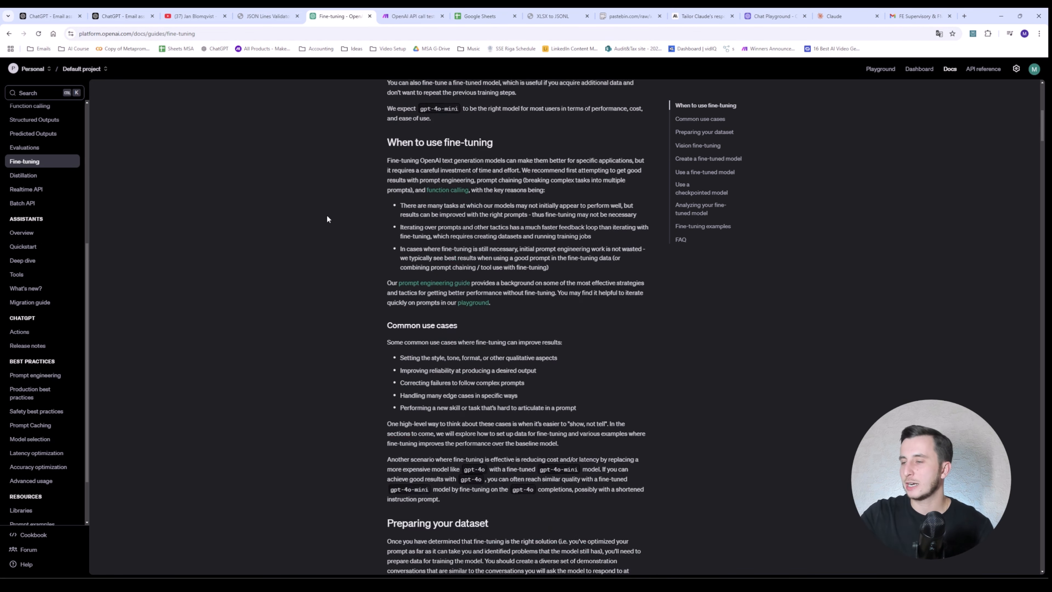
scroll(326, 218, "down", 3)
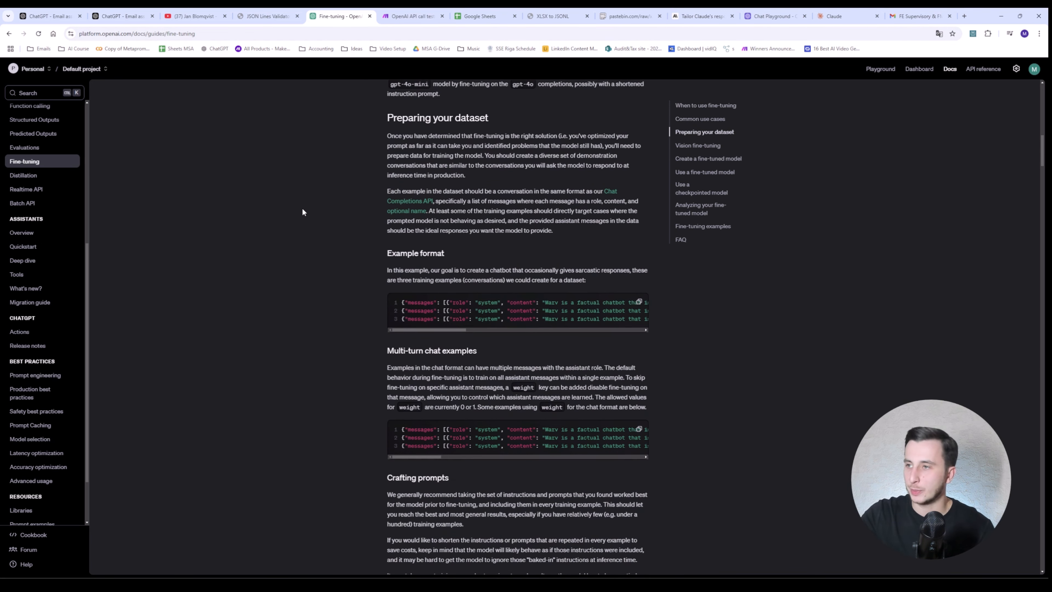
scroll(300, 210, "down", 4)
scroll(374, 236, "up", 6)
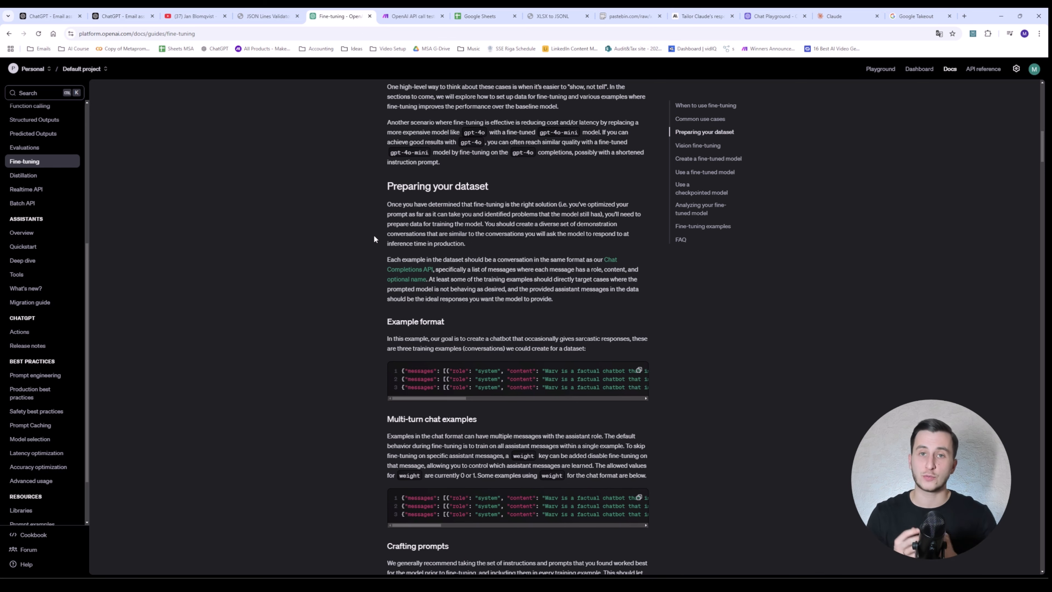
left_click(907, 13)
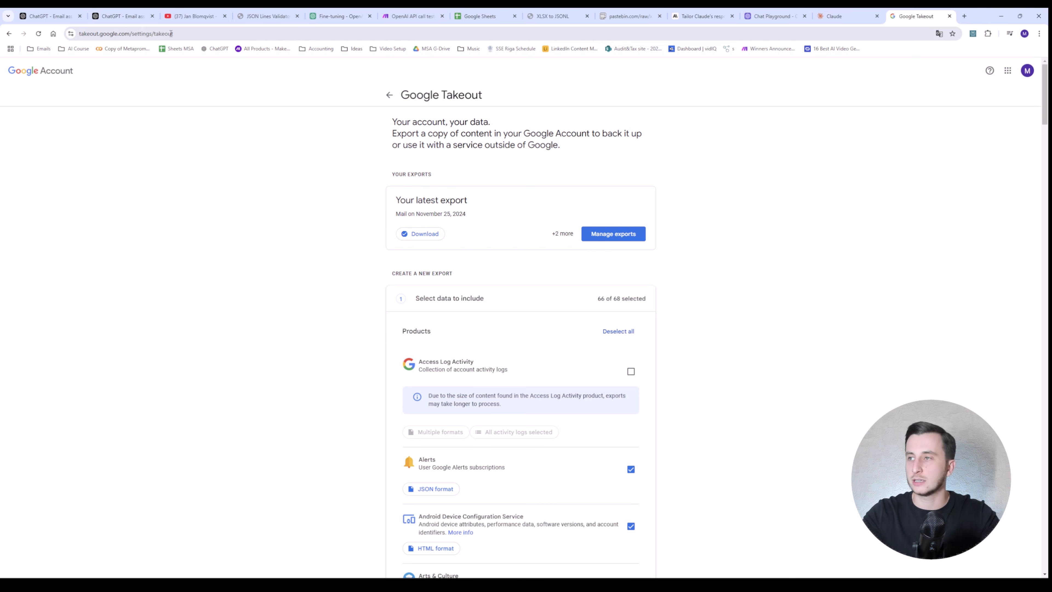
Step: Limit the Takeout export to Mail, including only the Sent label
left_click(621, 331)
scroll(666, 332, "down", 20)
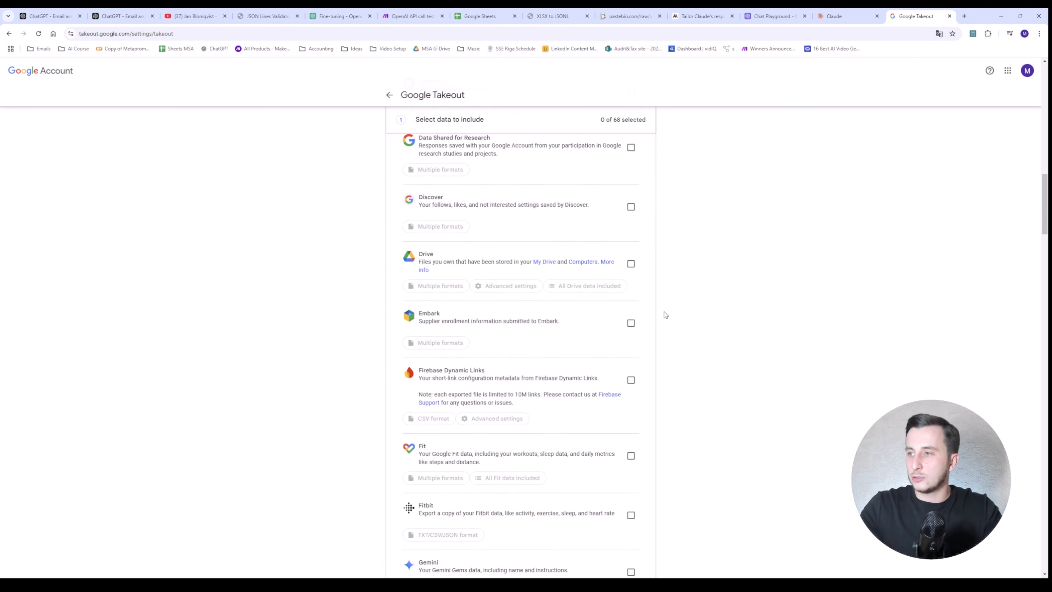
scroll(665, 315, "down", 20)
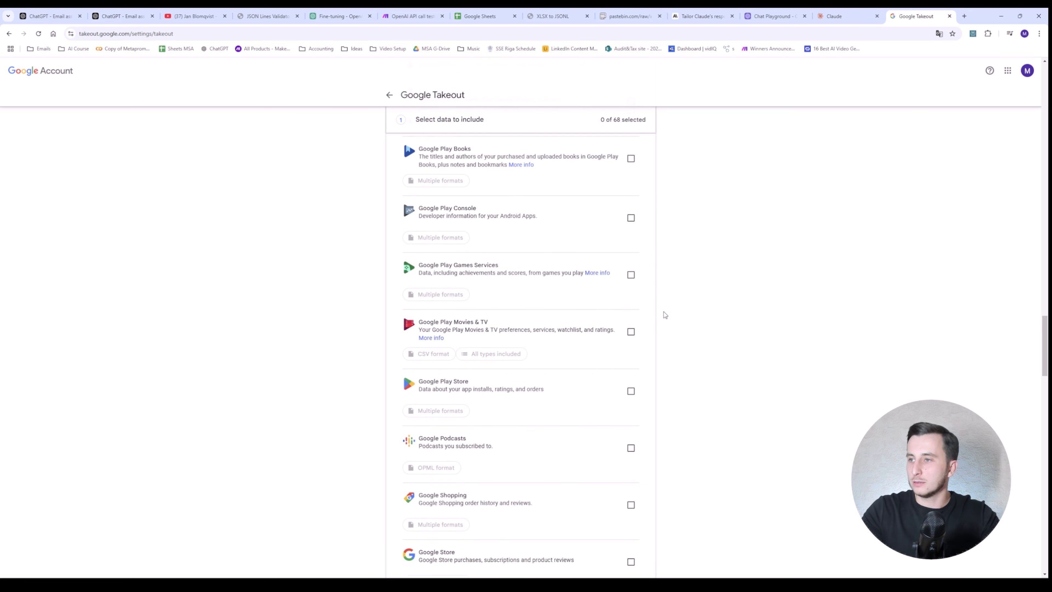
left_click(630, 282)
left_click(521, 306)
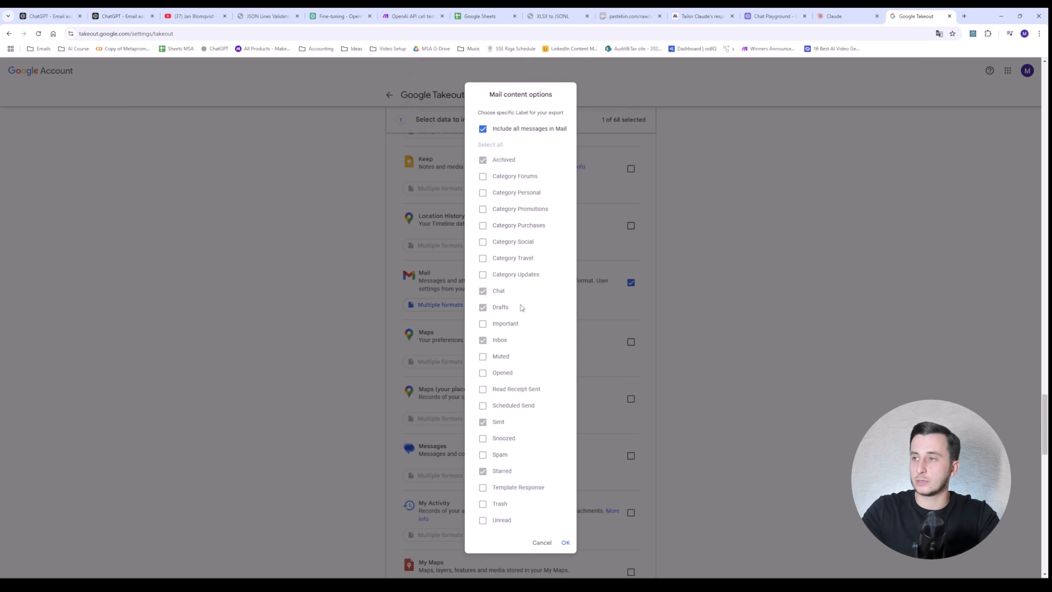
double_click(486, 129)
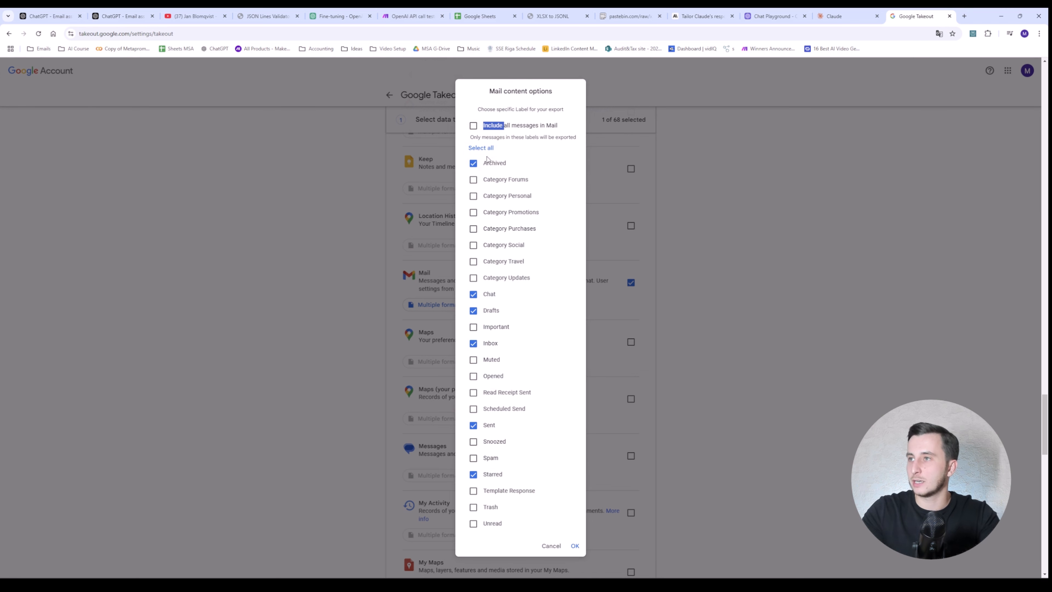
left_click(481, 149)
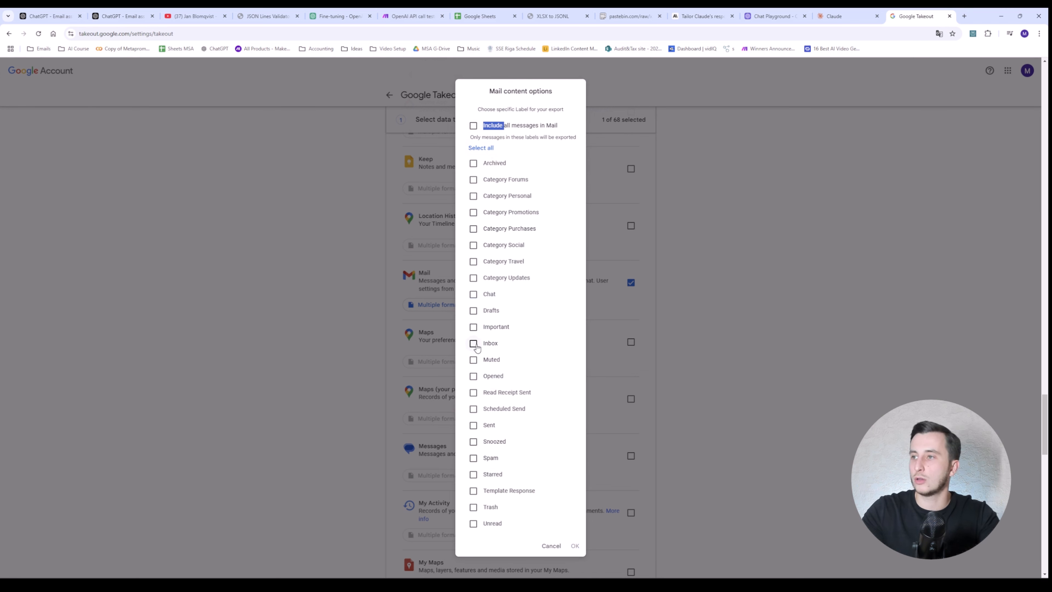
left_click(474, 425)
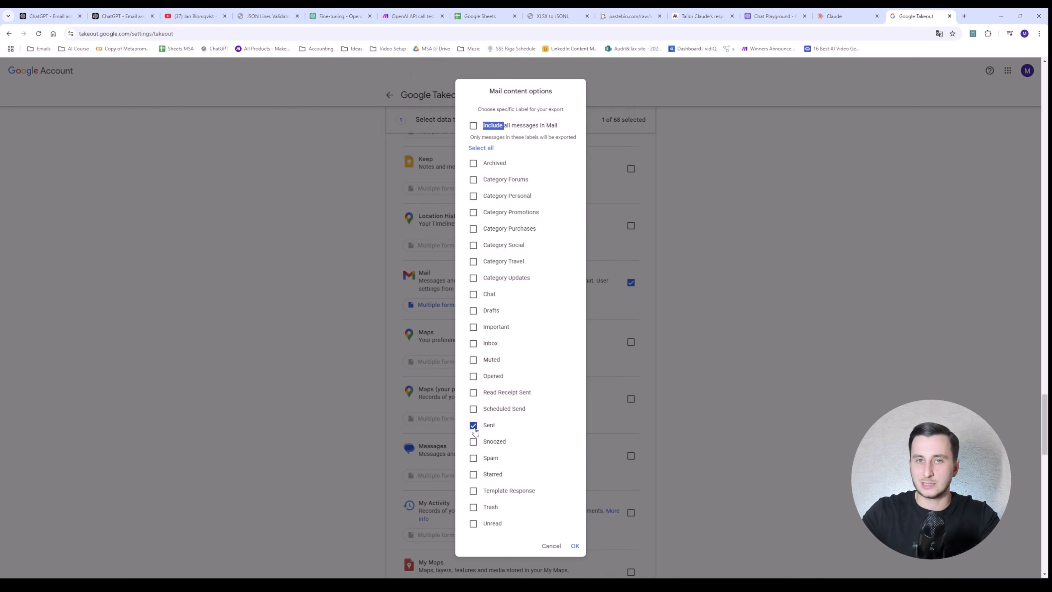
left_click(575, 545)
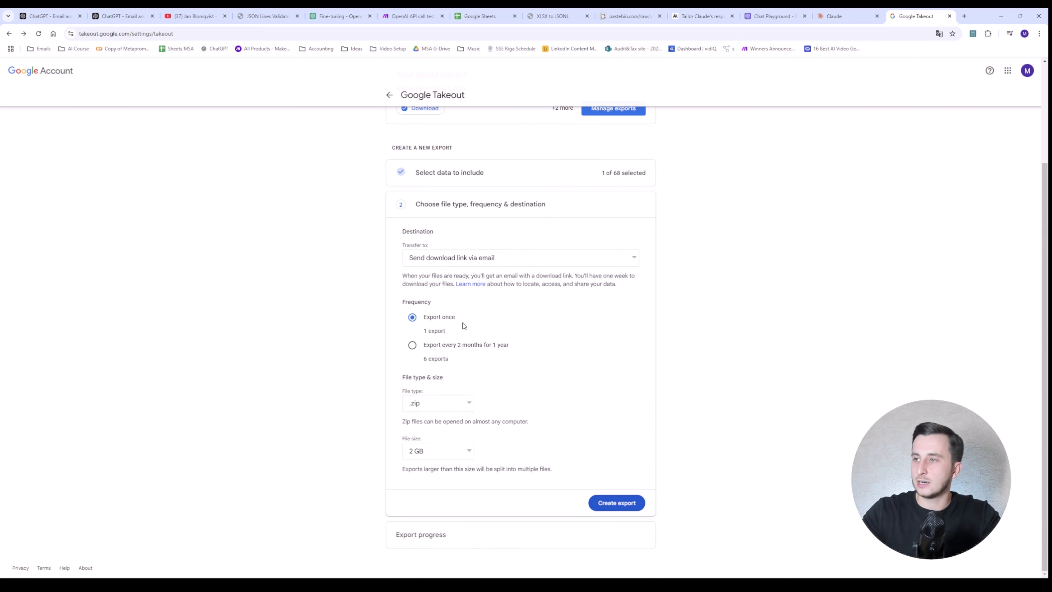
Step: Create the Mail export and start downloading the ready export from the Takeout email
left_click(615, 503)
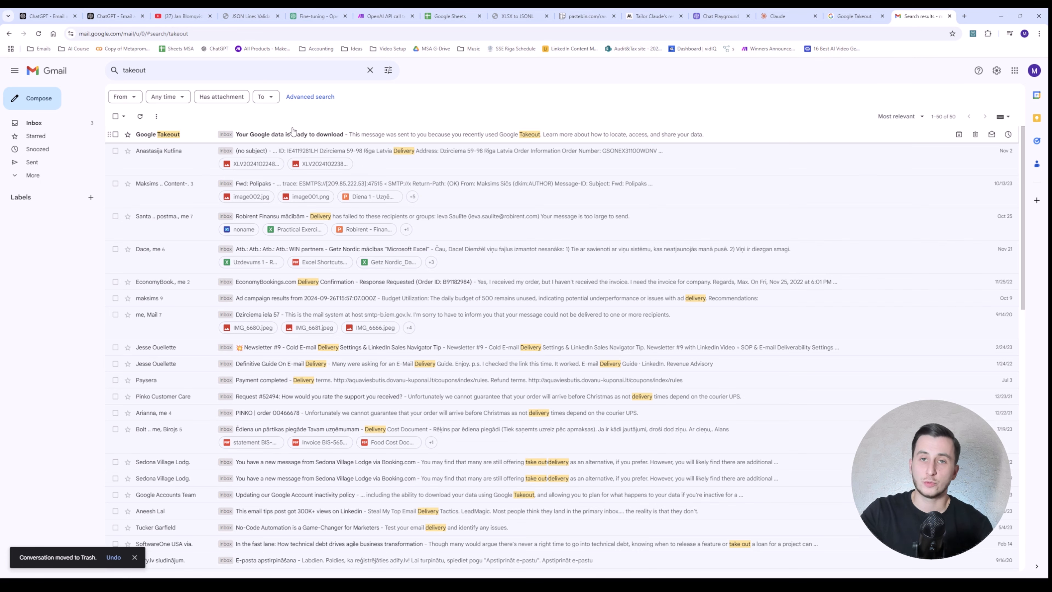
left_click(293, 131)
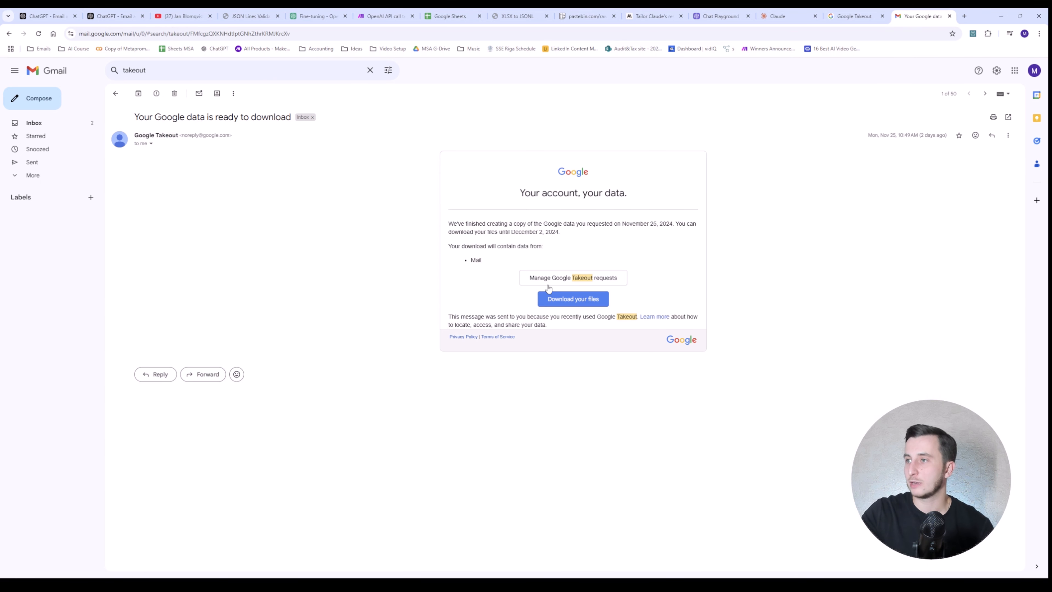
left_click(574, 299)
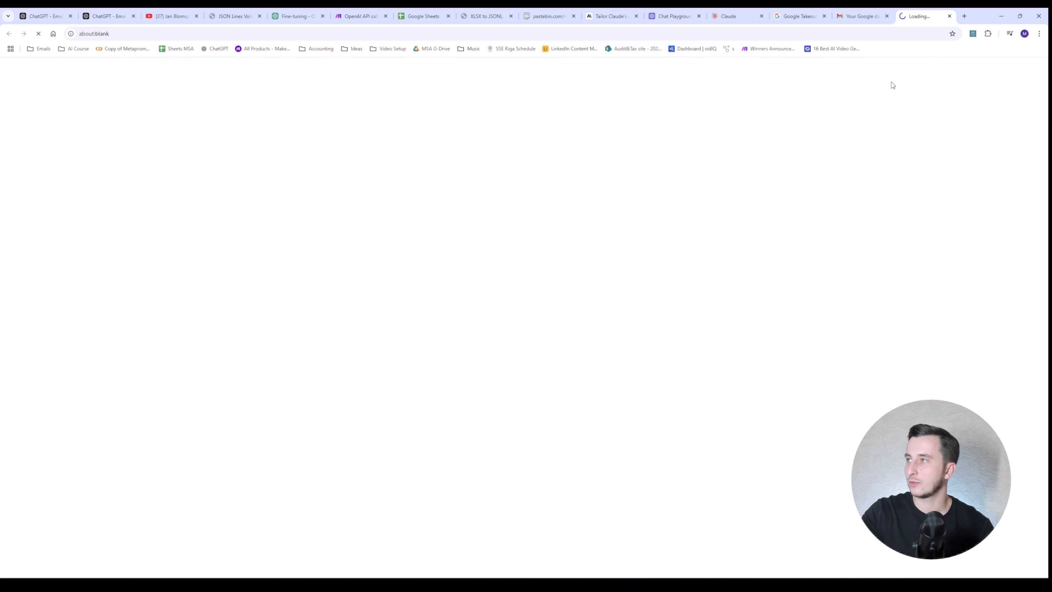
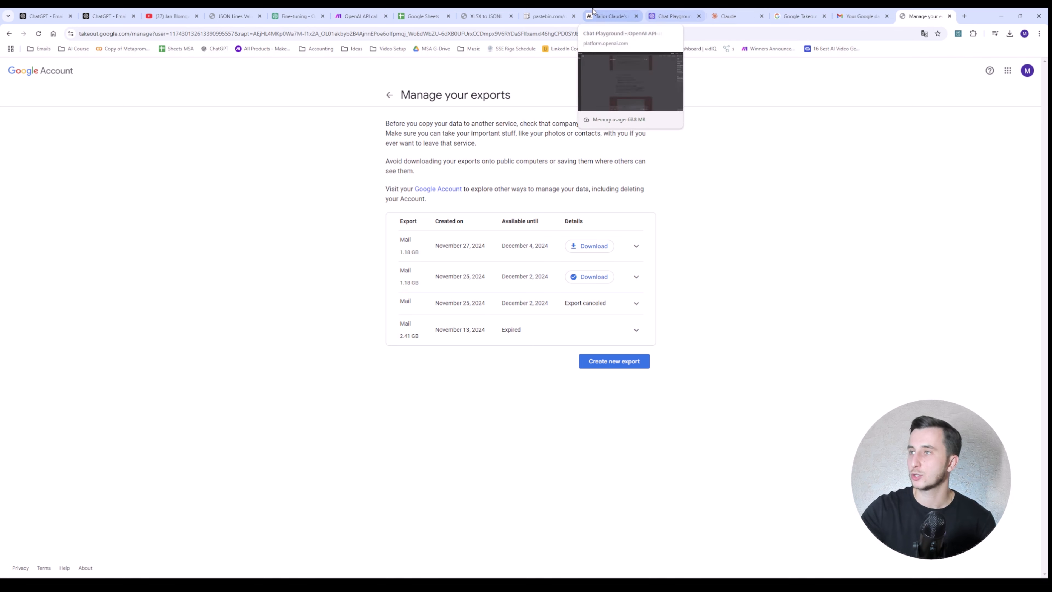
Step: Search the web for vscode in a new browser tab and open Visual Studio Code
left_click(964, 16)
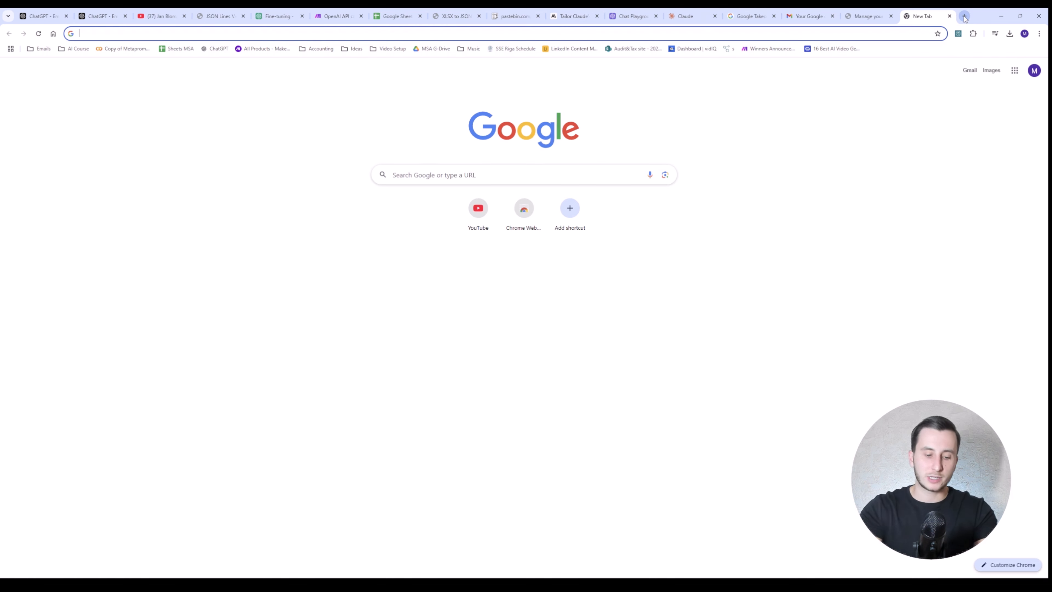
type("vsc")
key("Return")
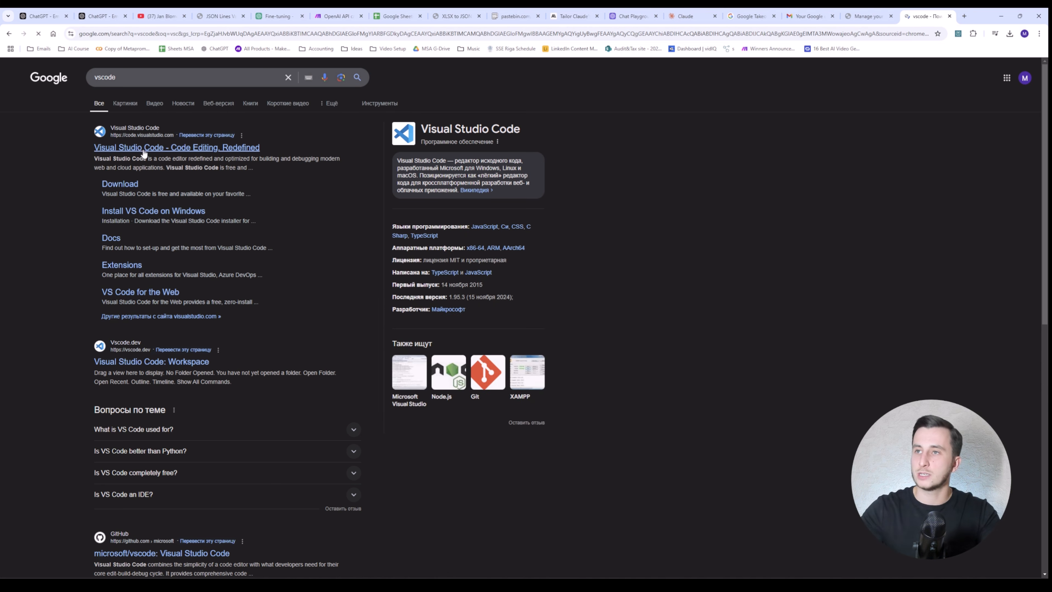
left_click(143, 149)
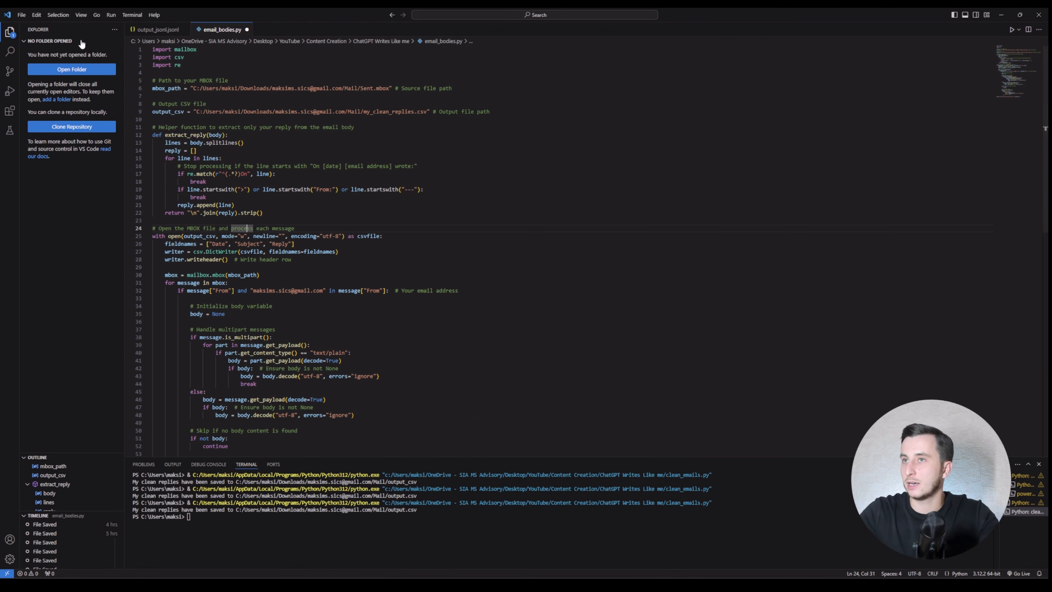
Step: Create a new file clean_emails.py in the project folder, replacing the existing copy
left_click(21, 14)
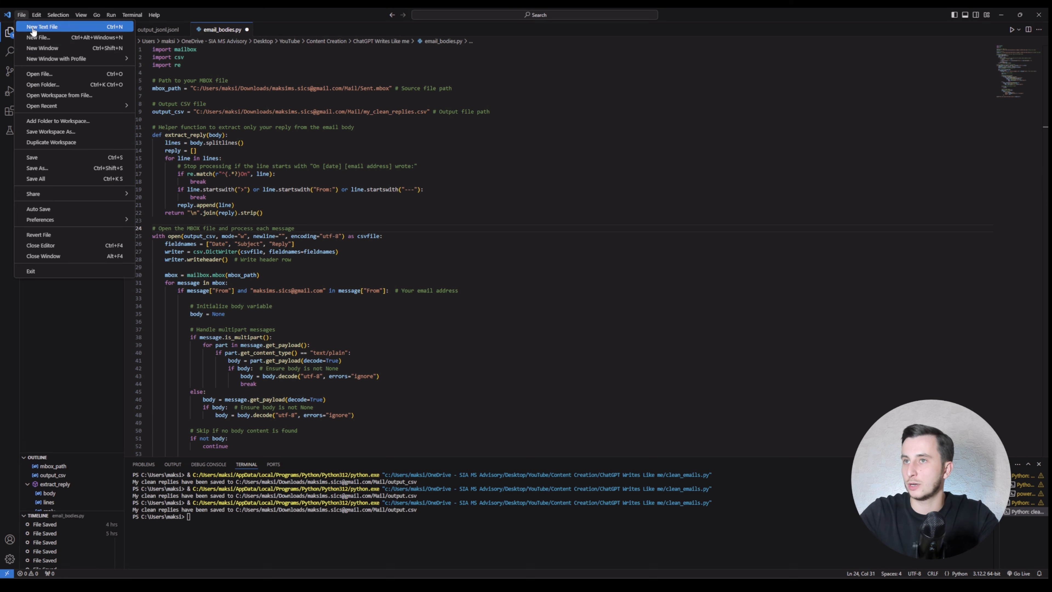
left_click(42, 37)
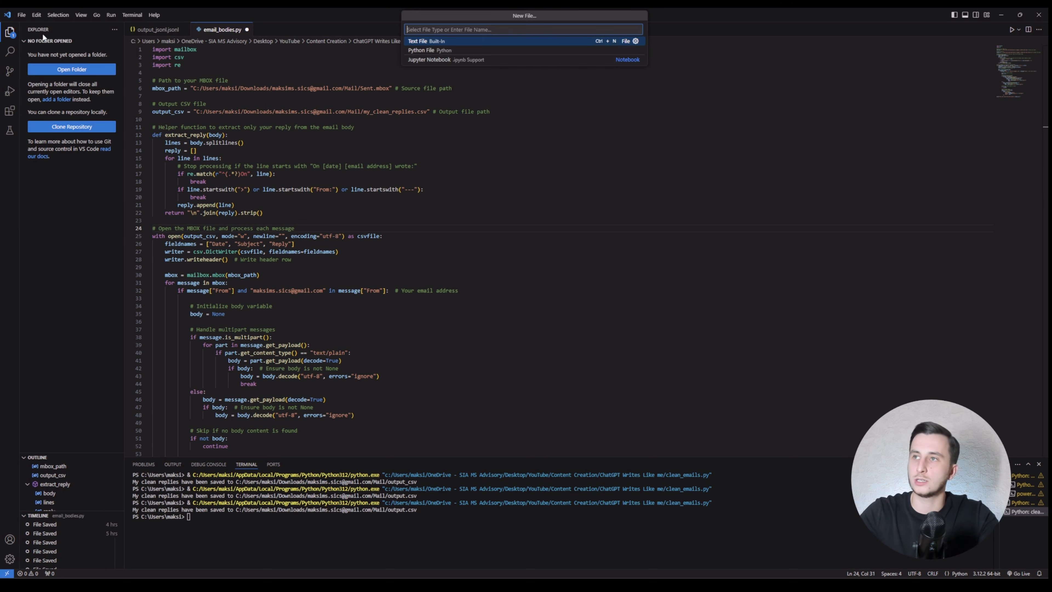
type("clean_emails.pu")
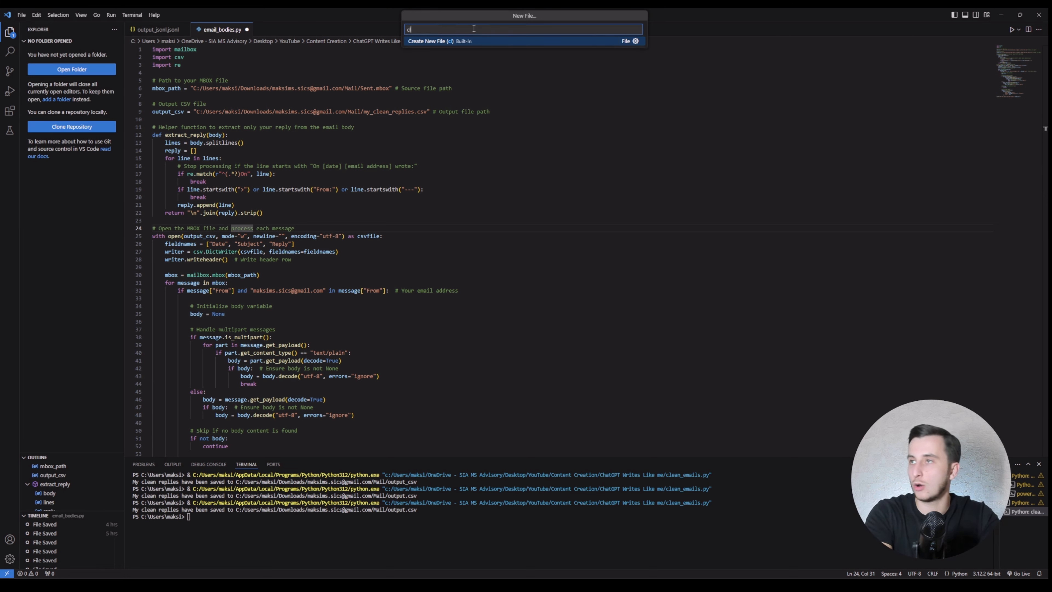
key("Return")
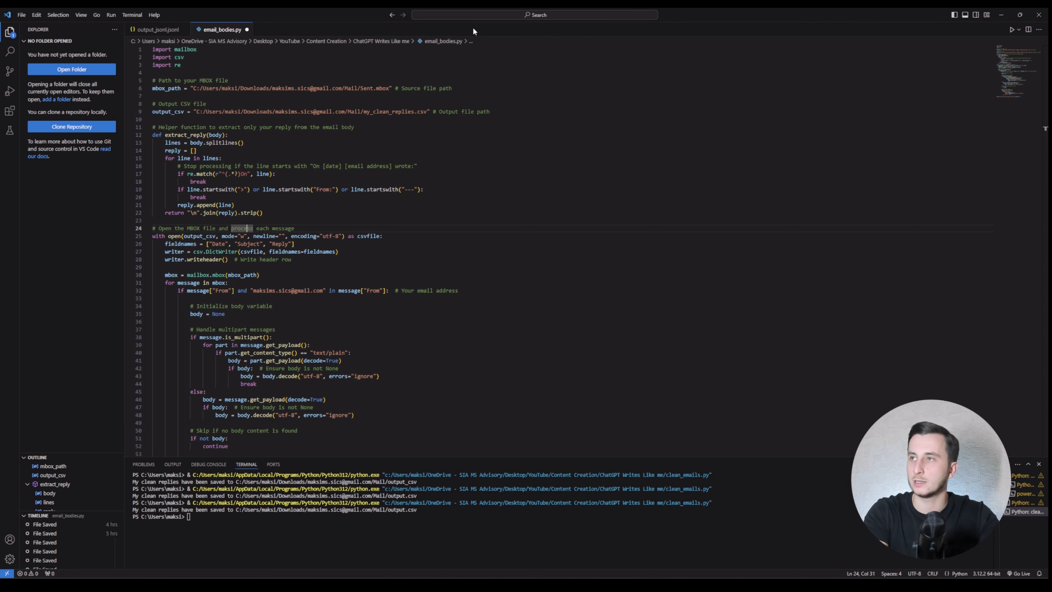
left_click(636, 433)
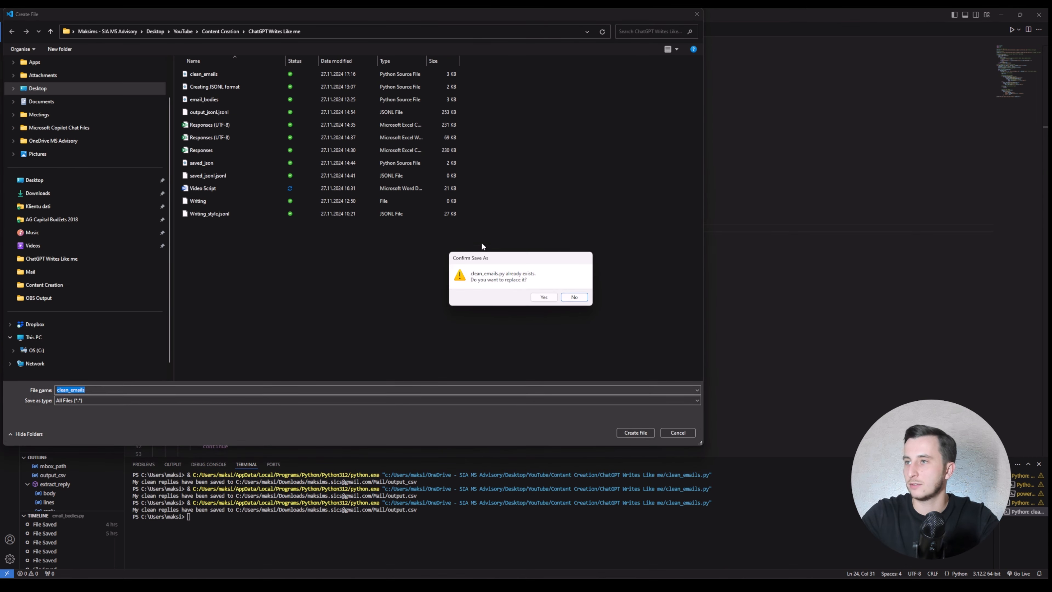
left_click(543, 297)
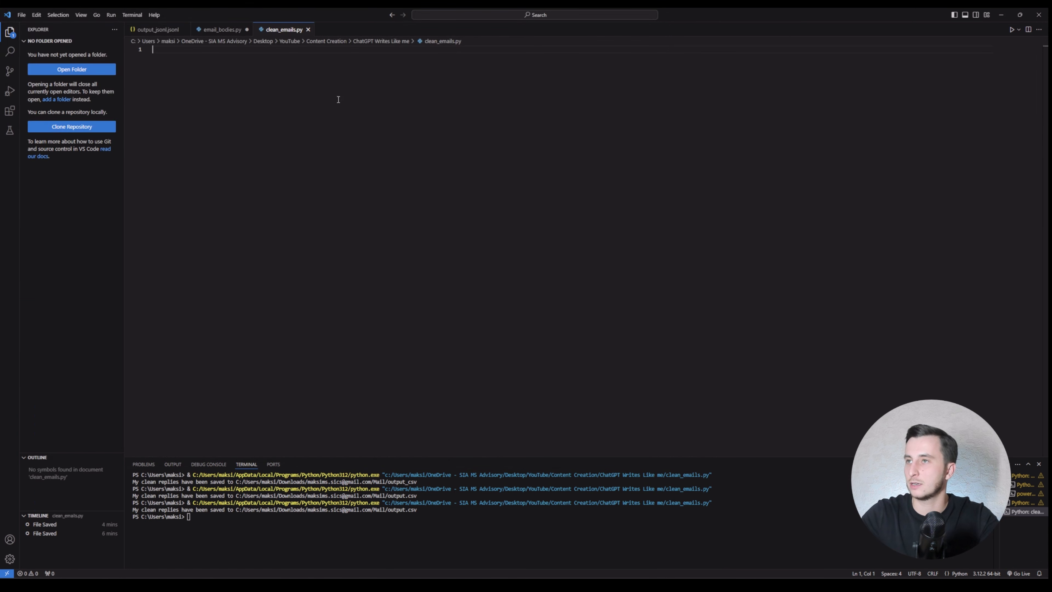
Step: Copy the email-cleaning script from pastebin and paste it into clean_emails.py
key("alt+Tab")
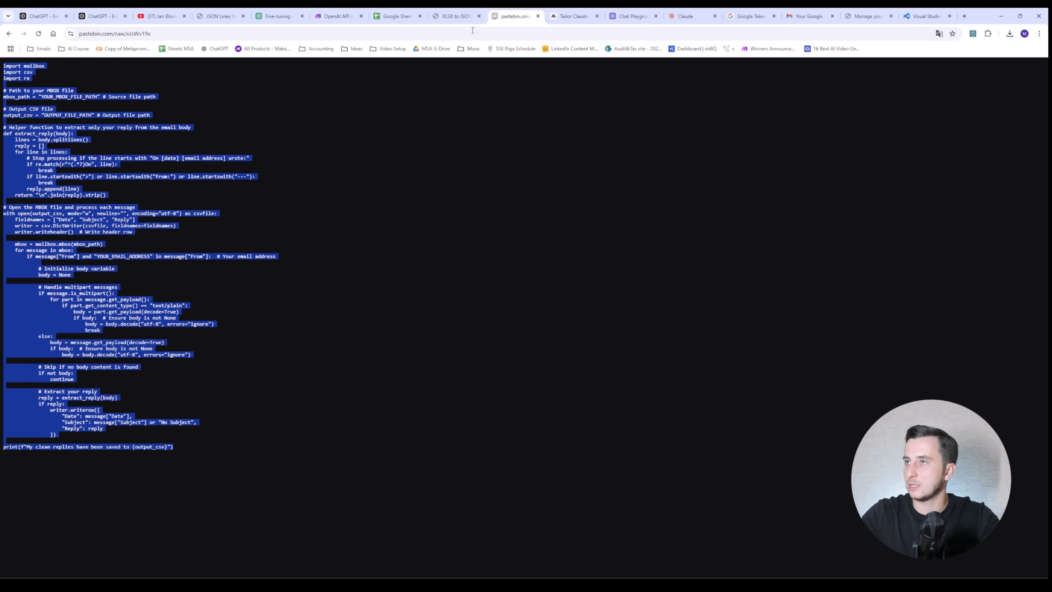
left_click(244, 418)
left_click_drag(240, 440, 3, 63)
key("ctrl+c")
key("alt+Tab")
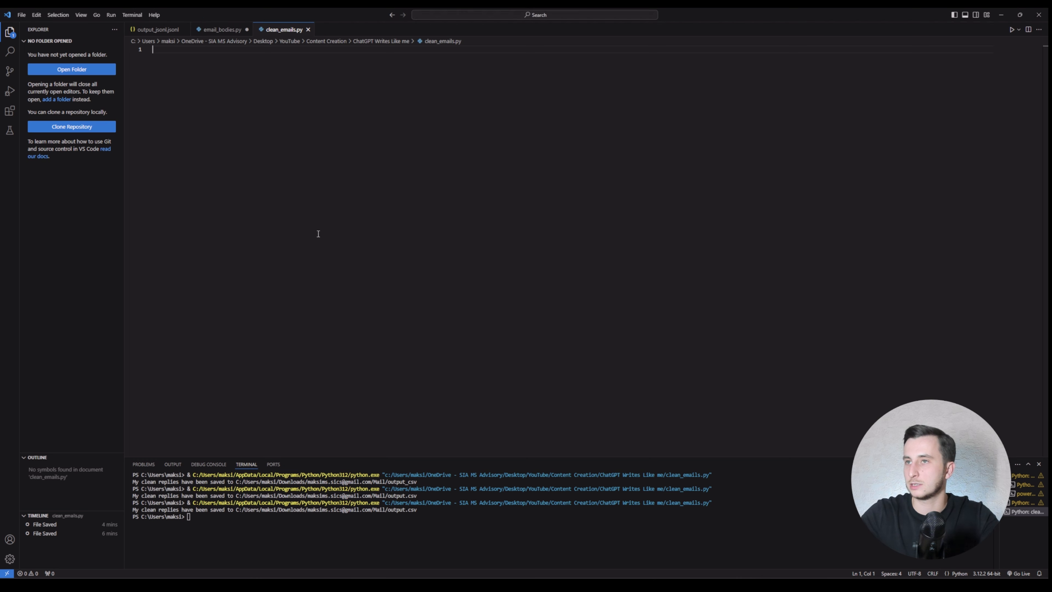
key("ctrl+v")
scroll(243, 141, "up", 5)
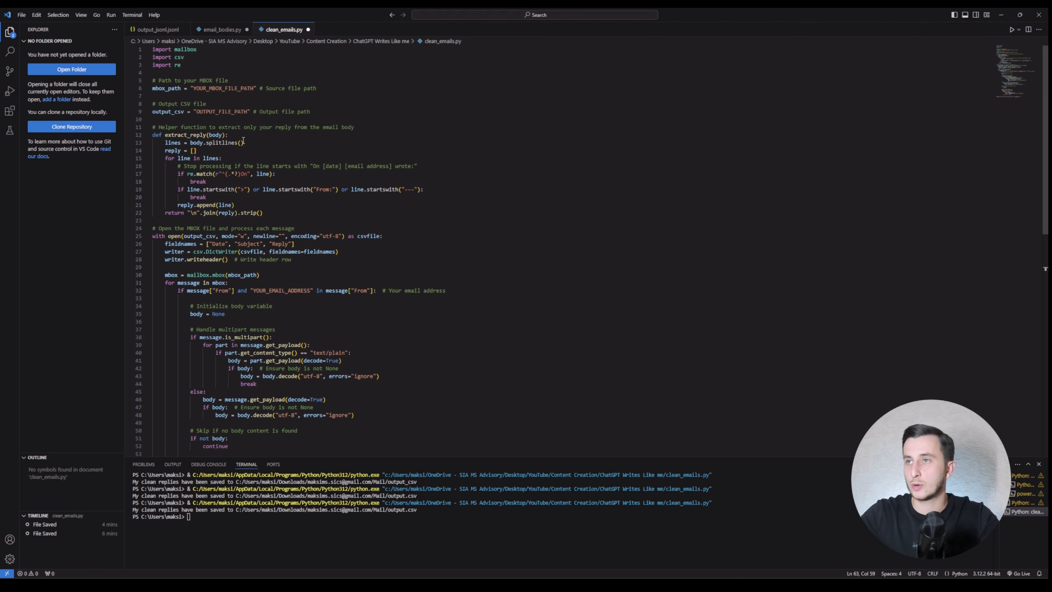
Step: Replace YOUR_MBOX_FILE_PATH with the copied Mail folder path followed by /Sent.mbox
left_click_drag(194, 88, 253, 88)
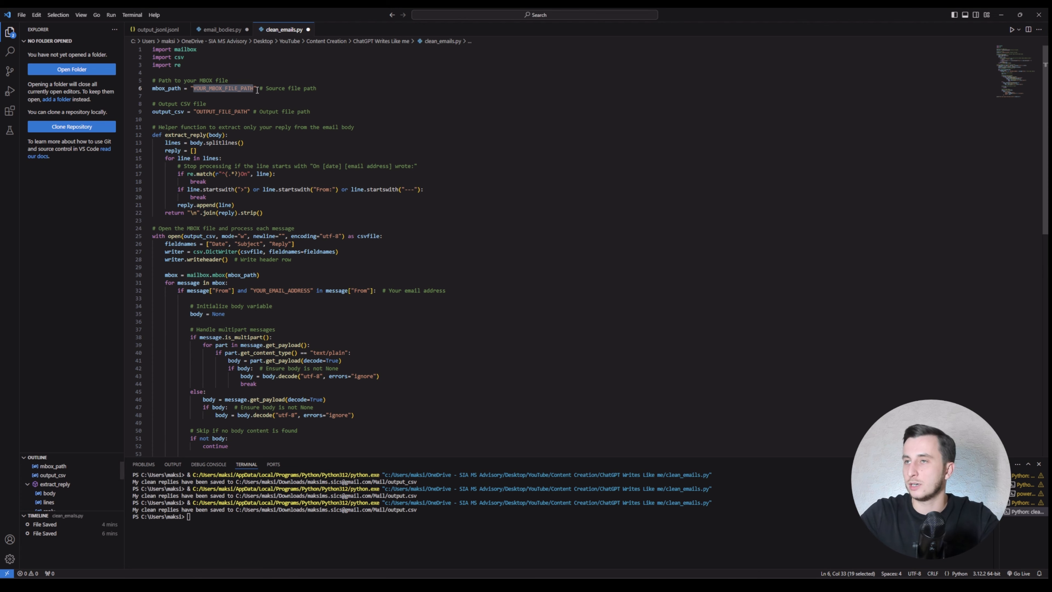
key("alt+Tab")
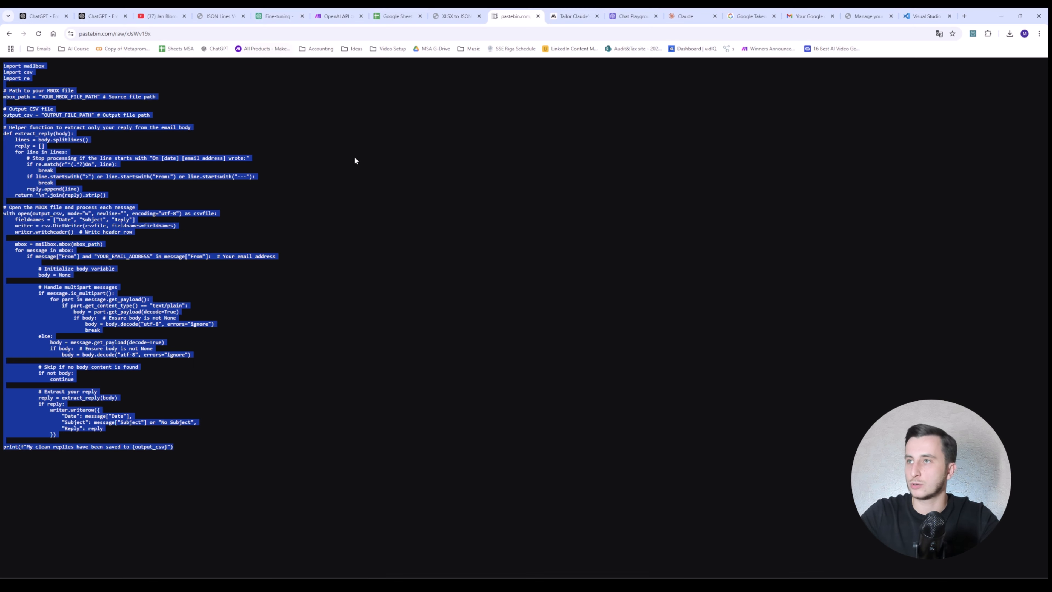
key("alt+Tab")
left_click(357, 27)
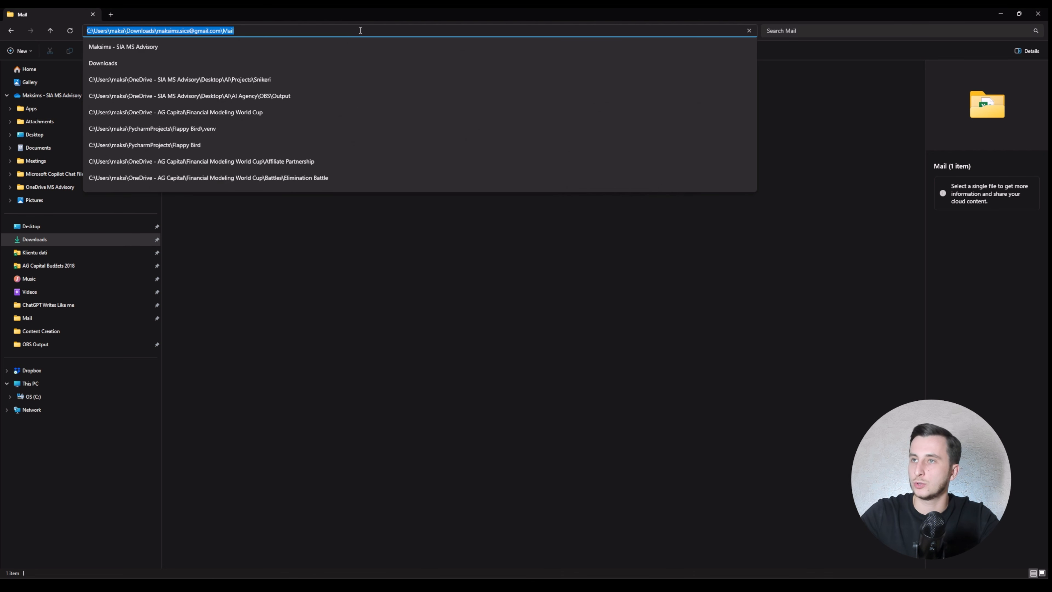
key("alt+Tab")
key("alt+Tab")
key("Tab")
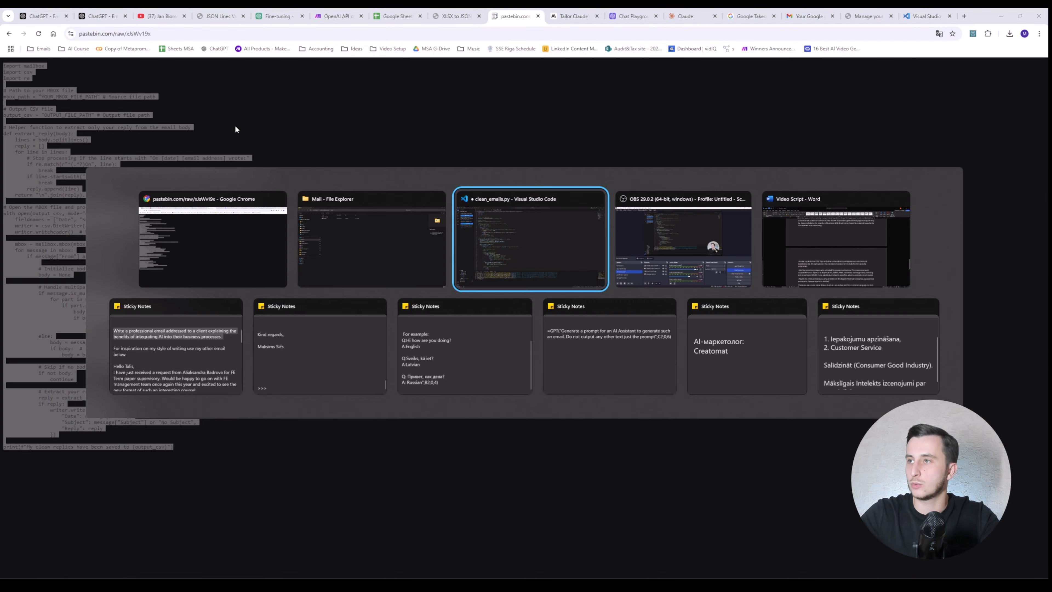
key("ctrl+v")
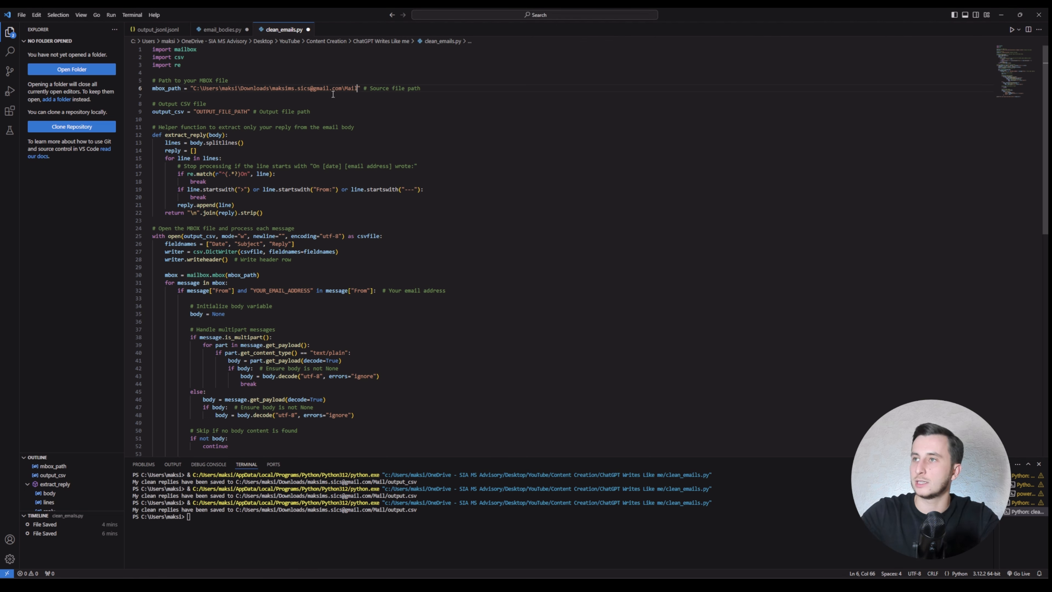
type("/")
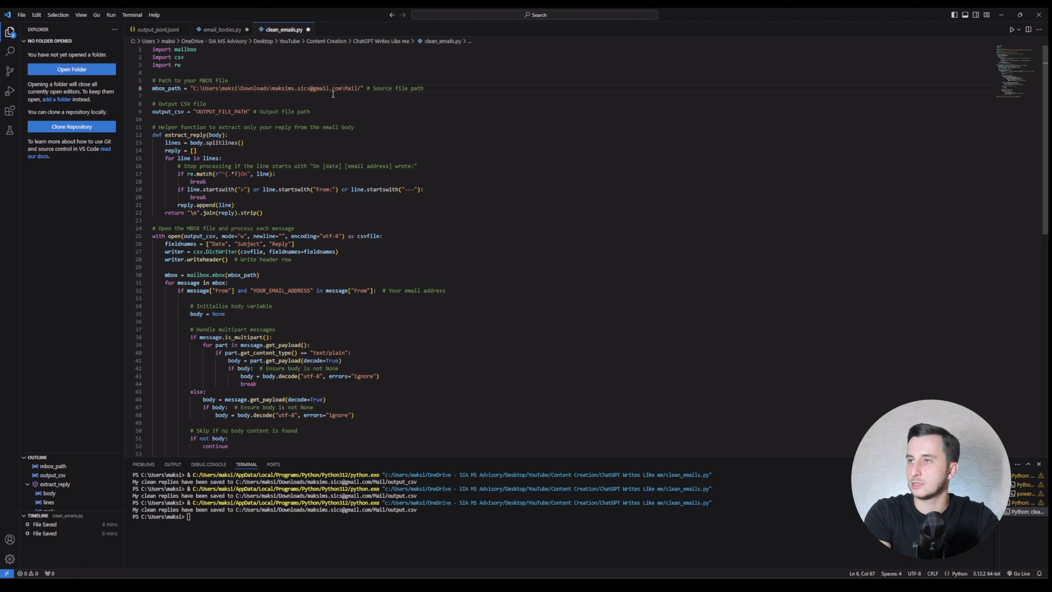
type("Sent.mbox")
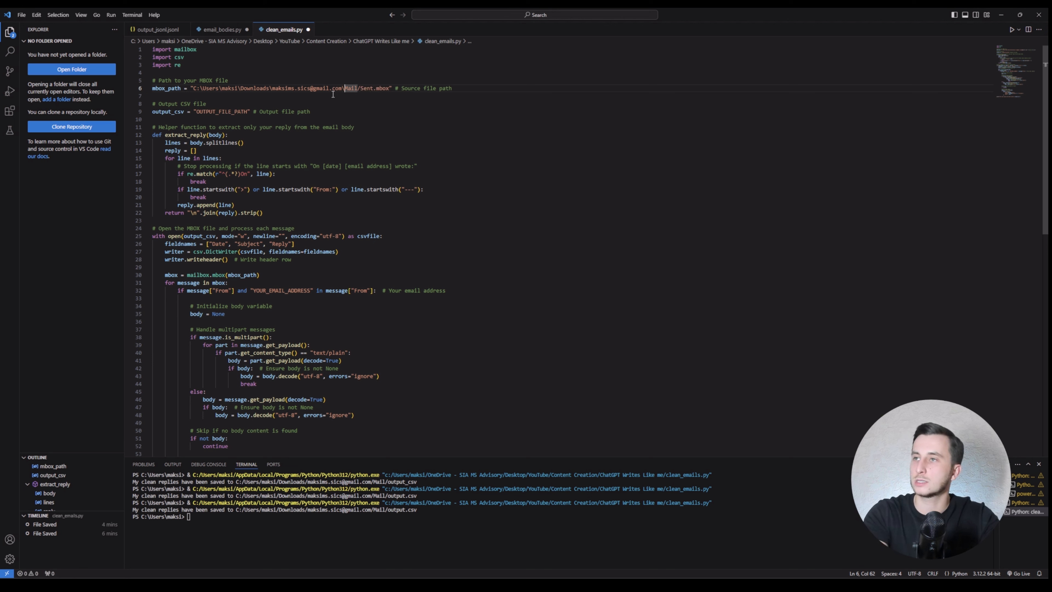
Step: Convert every backslash in the mbox path to a forward slash
key("BackSpace")
type("/")
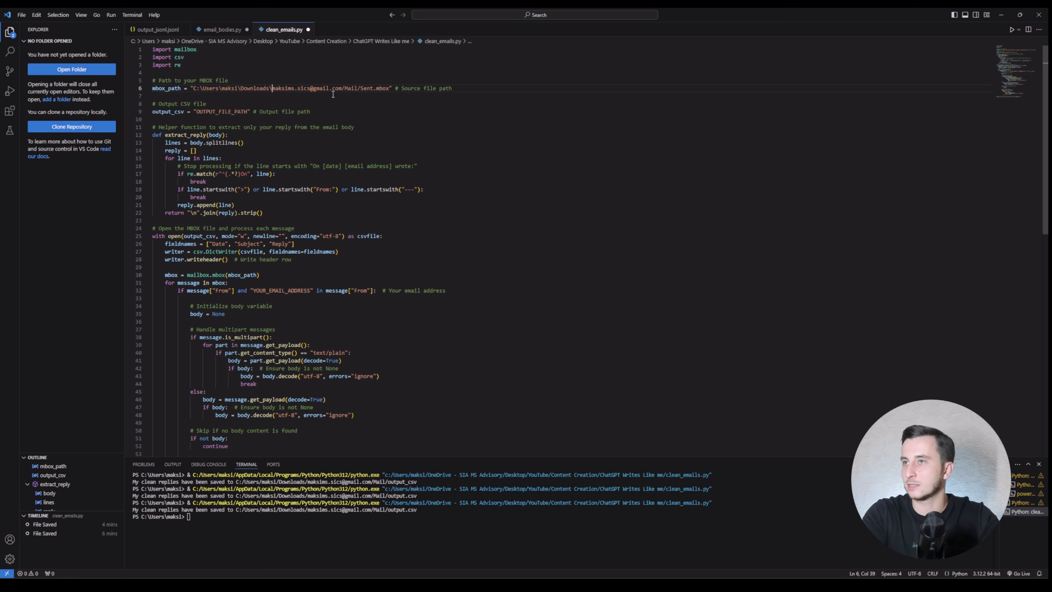
key("BackSpace")
type("/")
key("Delete")
type("/")
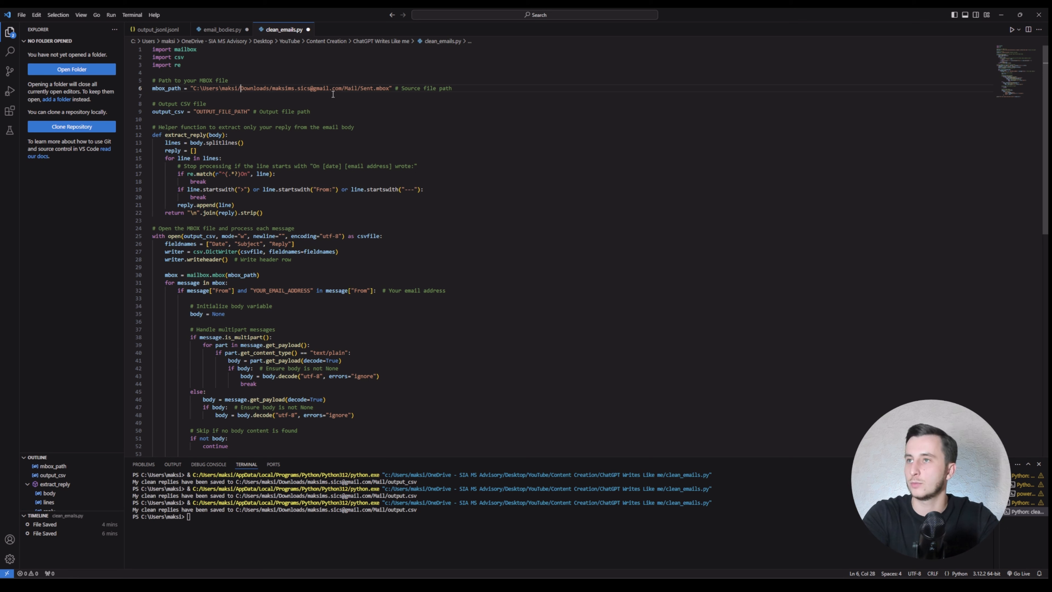
key("Left")
key("Left")
key("Left")
key("Left")
key("Left")
key("Left")
key("BackSpace")
type("/")
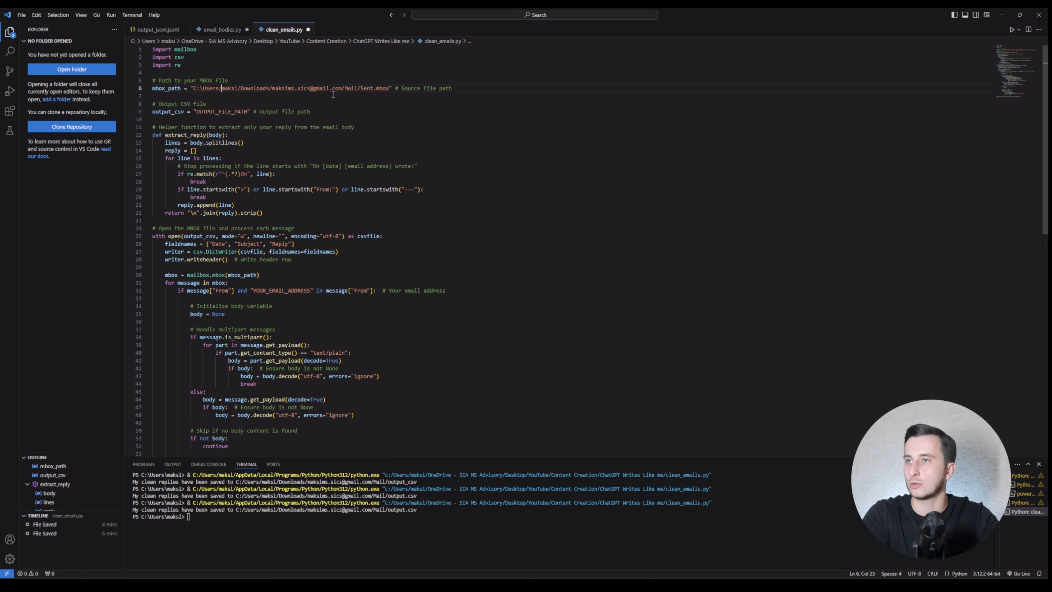
key("Right")
key("Right")
key("BackSpace")
type("/")
Step: Paste the Mail folder path over the OUTPUT_FILE_PATH placeholder on line 9
key("Left")
key("Left")
key("Left")
key("ctrl+shift+Right")
key("ctrl+shift+Right")
key("ctrl+shift+Right")
key("ctrl+shift+Right")
key("ctrl+shift+Right")
key("ctrl+shift+Right")
key("ctrl+shift+Right")
key("ctrl+shift+Right")
key("ctrl+shift+Right")
key("ctrl+shift+Right")
key("ctrl+shift+Right")
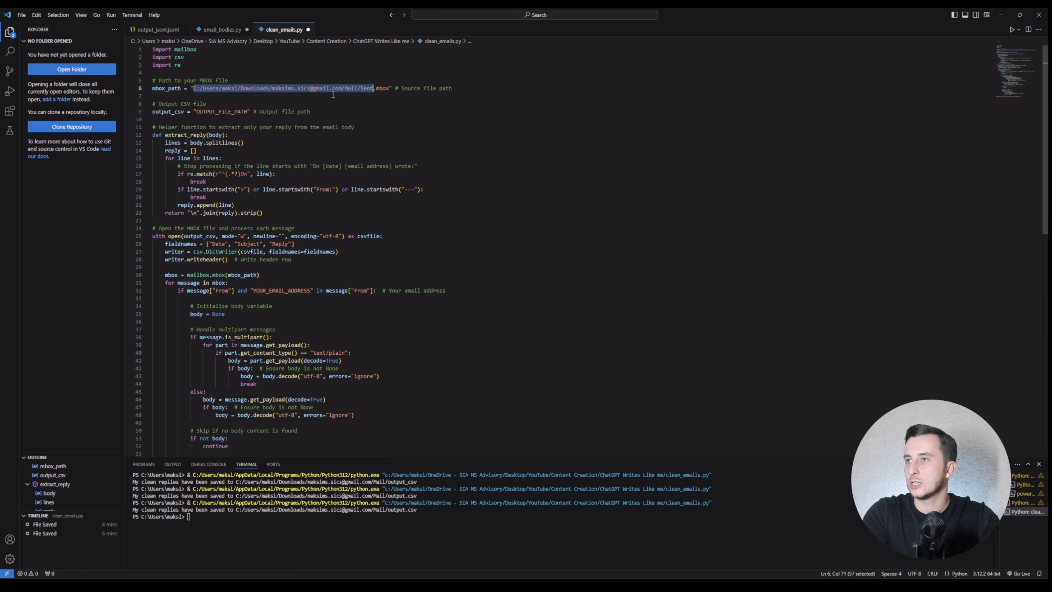
key("shift+Left")
key("shift+Left")
key("shift+Left")
key("shift+Left")
key("ctrl+shift+Left")
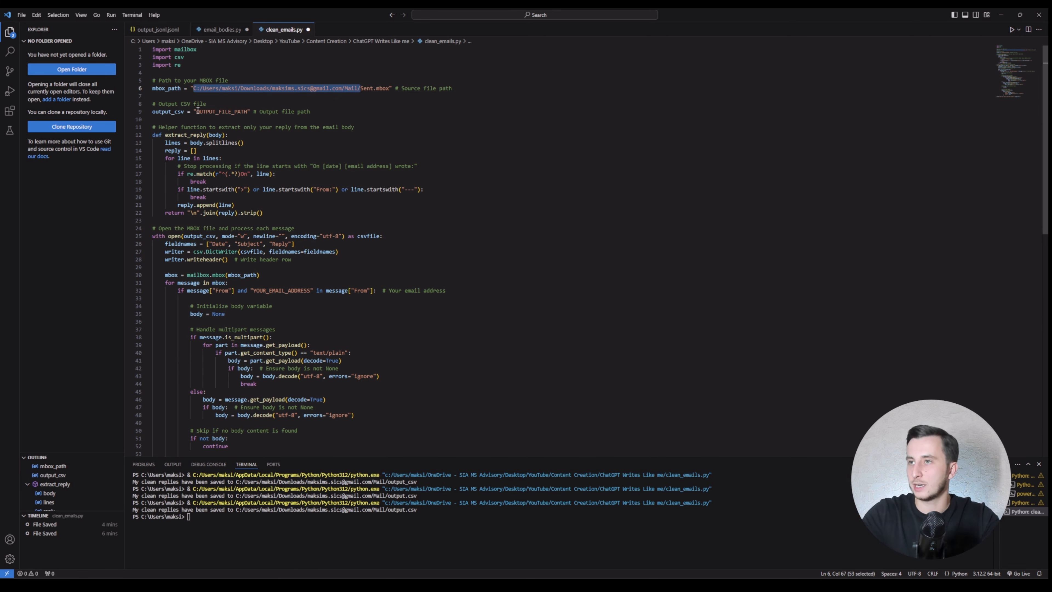
left_click_drag(198, 111, 245, 109)
key("ctrl+v")
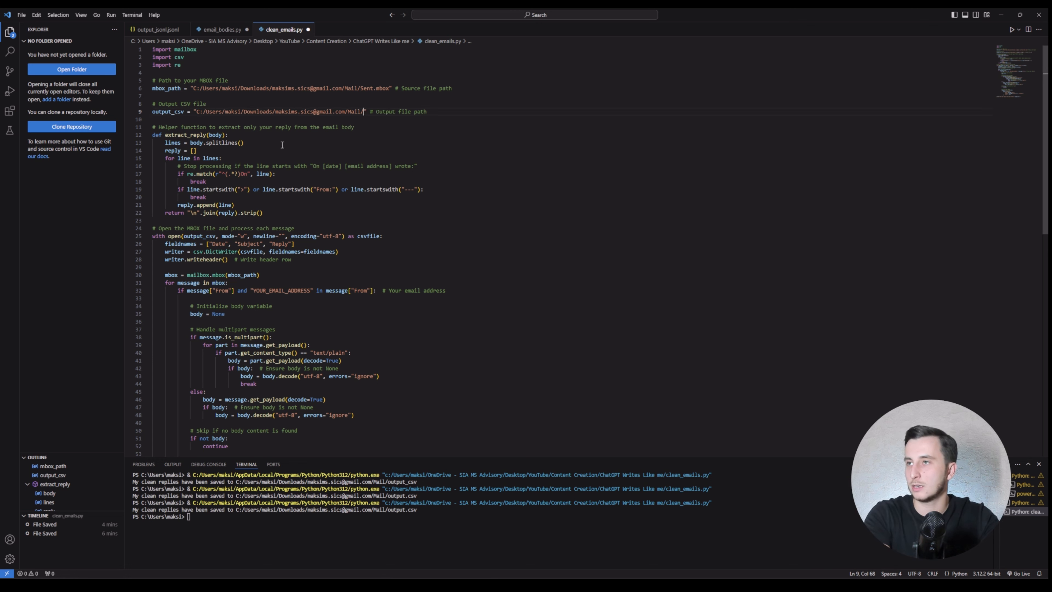
Step: Name the output file Output.csv and enter your own email address as the sender filter
type("Output.")
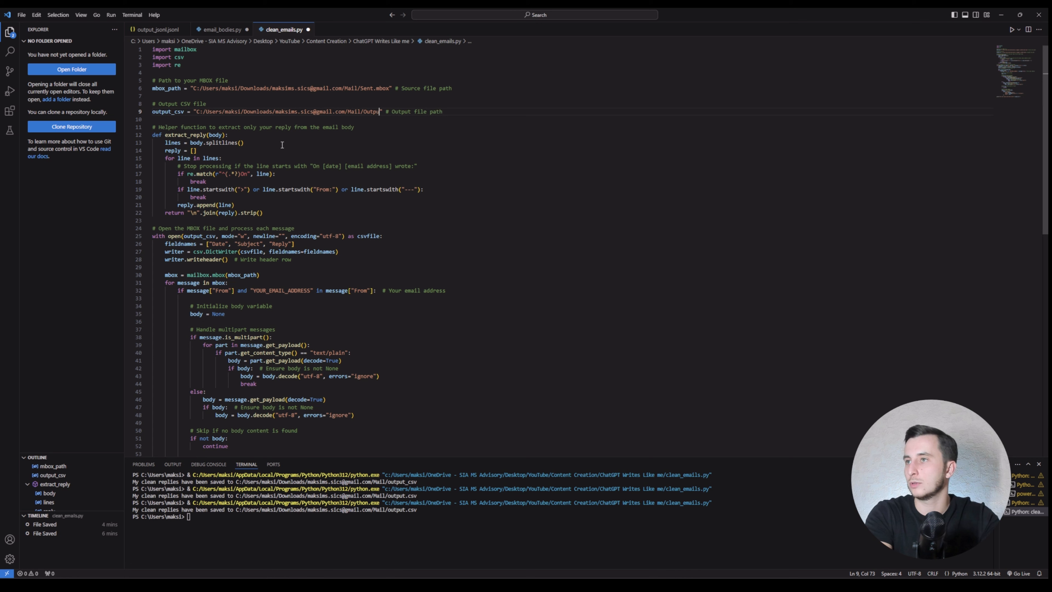
type("csv")
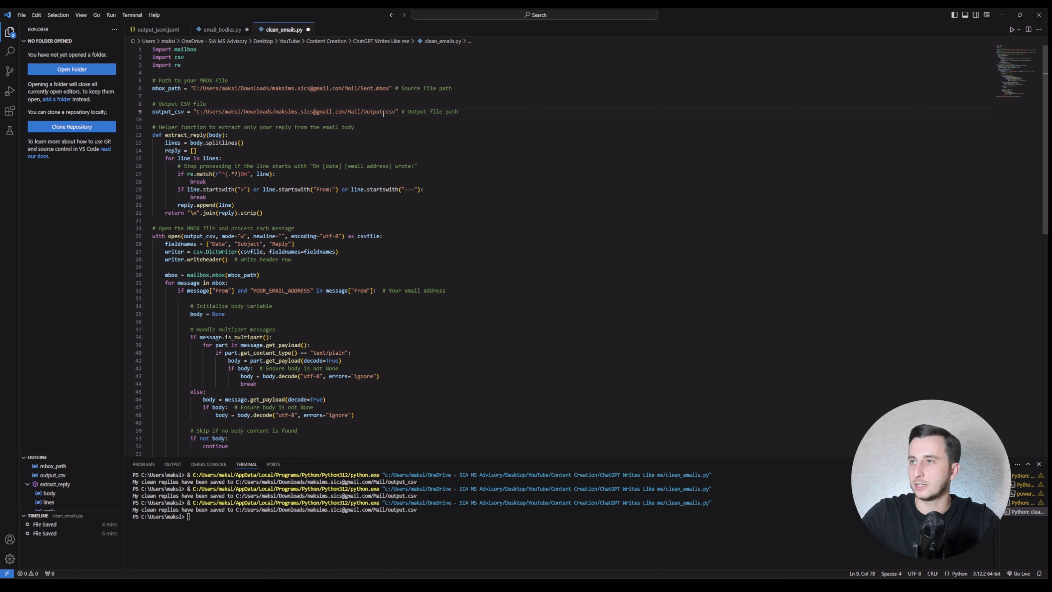
double_click(256, 290)
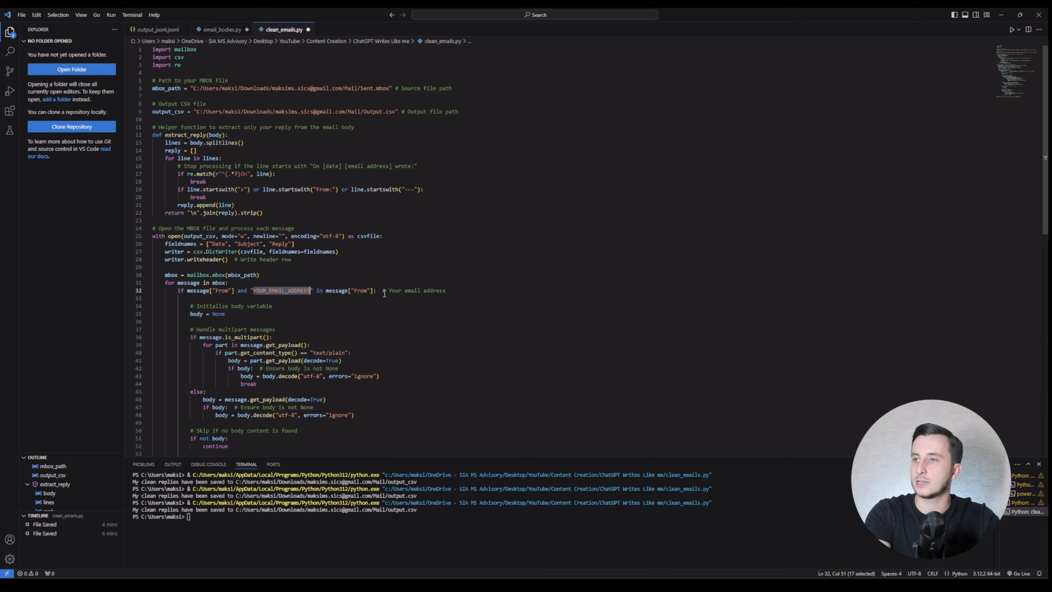
key("BackSpace")
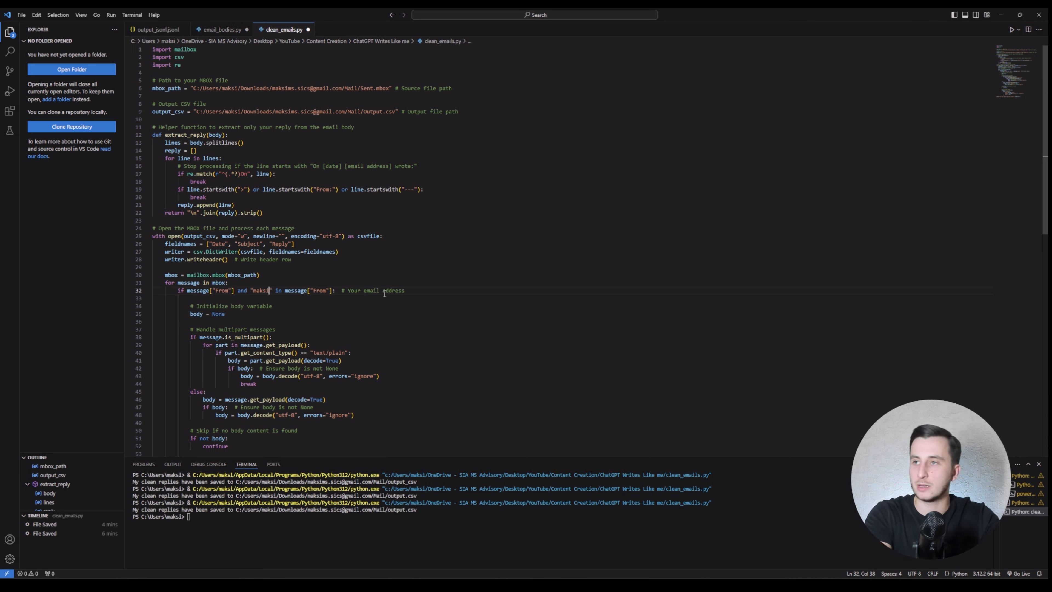
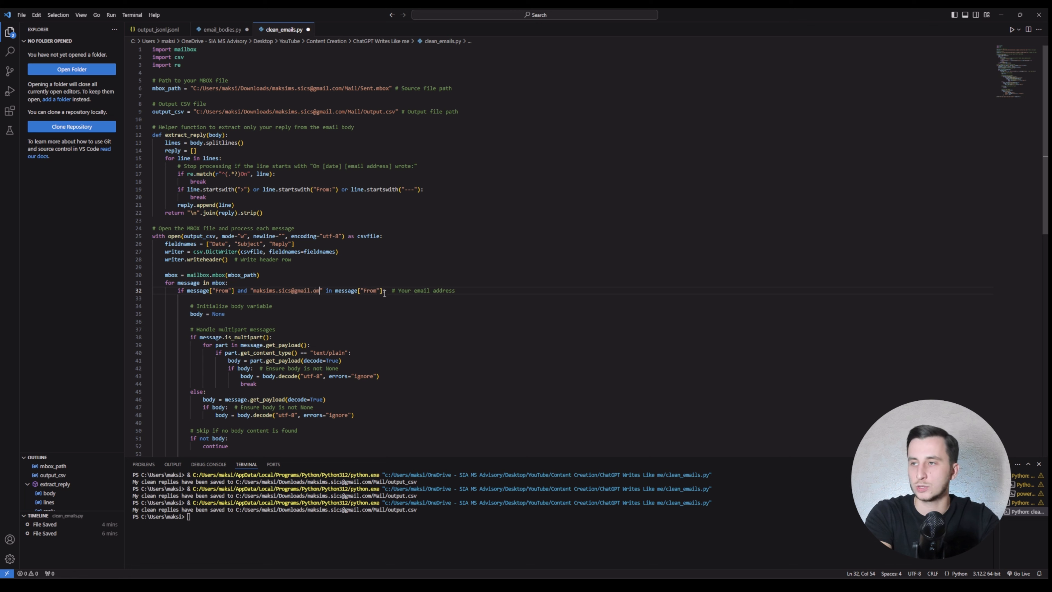
Step: Fix the .com typo in the address and run the script to regenerate Output.csv
key("BackSpace")
key("BackSpace")
type("m")
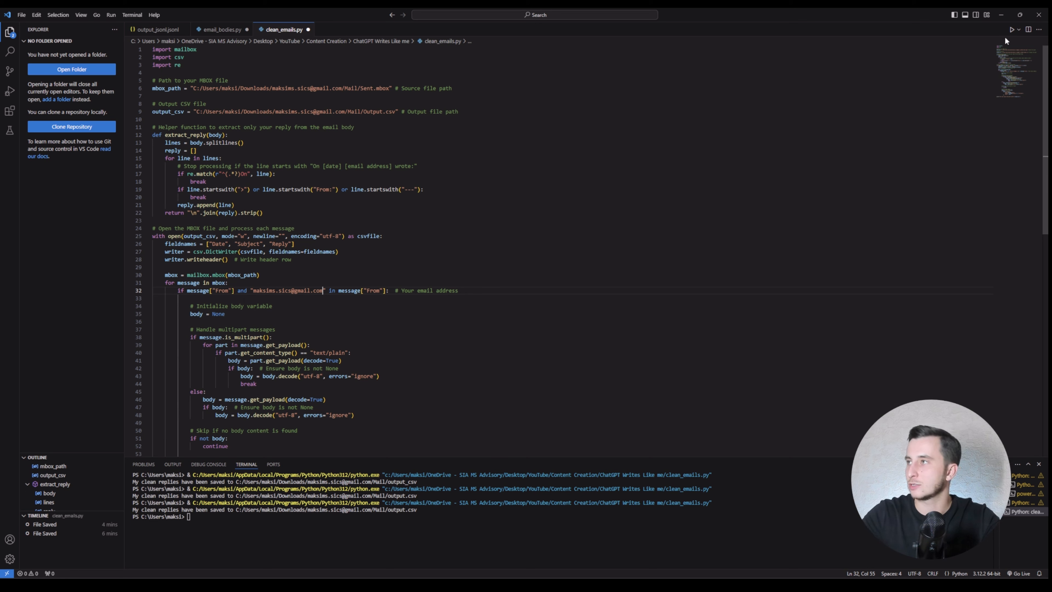
left_click(1011, 30)
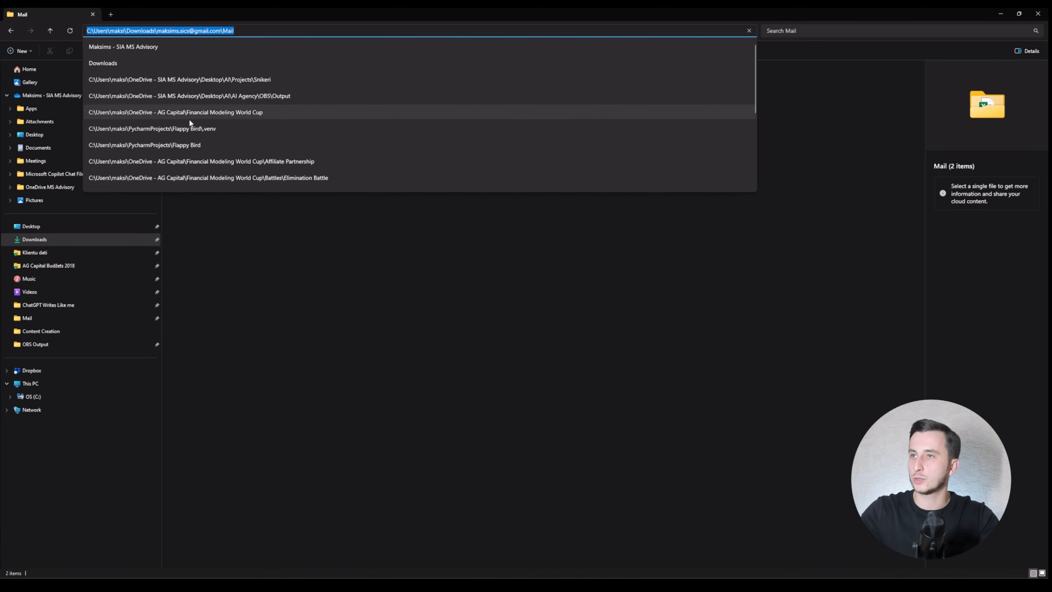
key("Return")
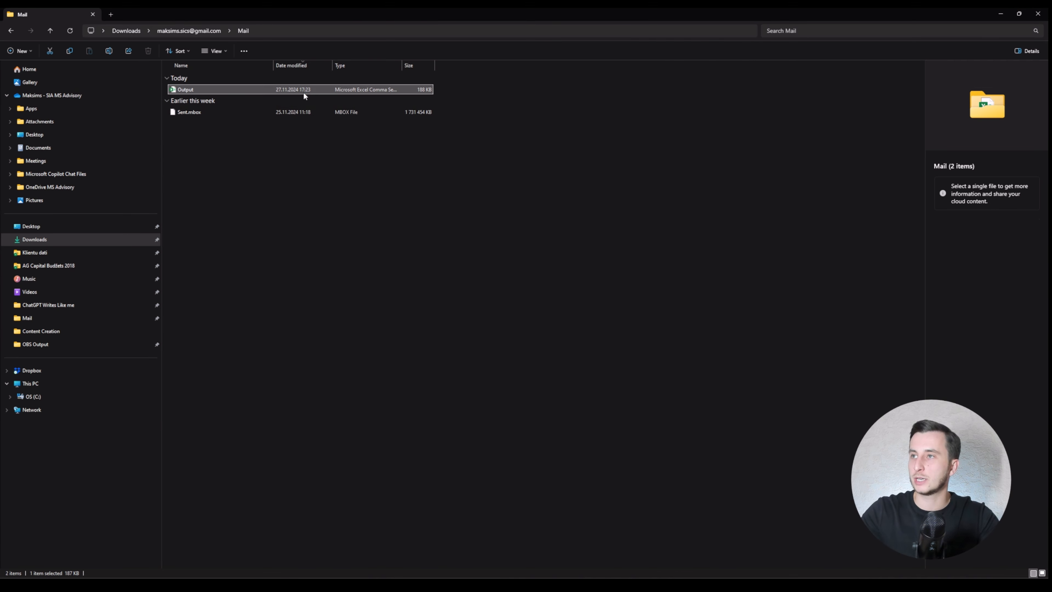
left_click(303, 91)
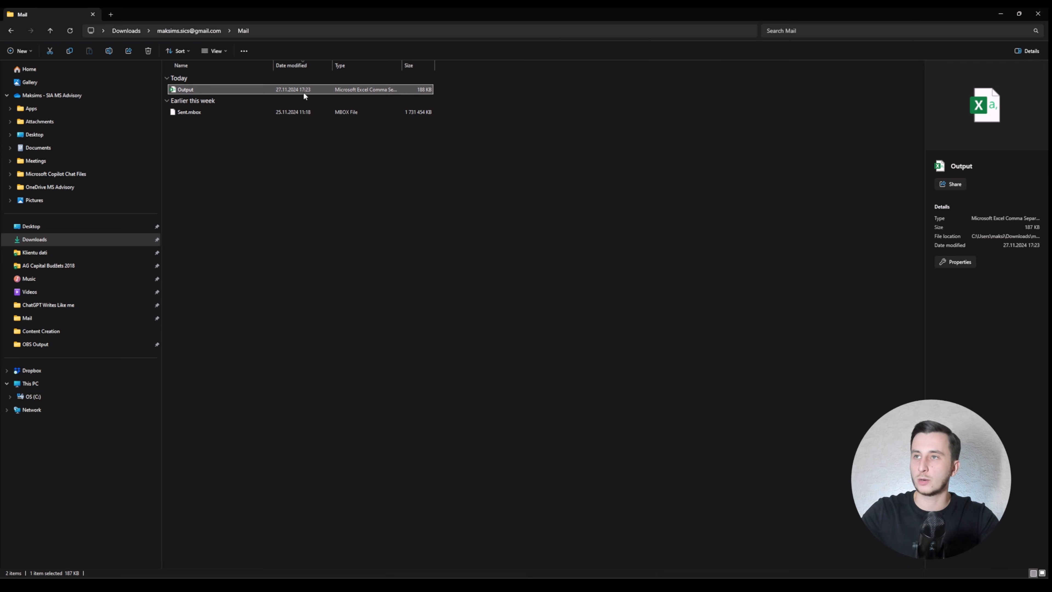
double_click(196, 87)
left_click(49, 257)
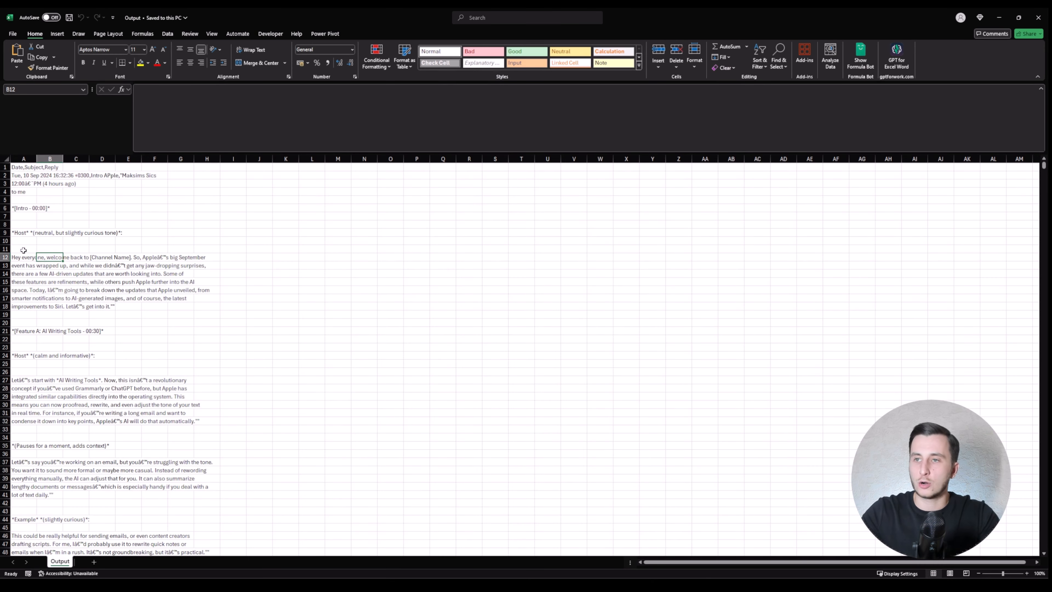
scroll(26, 247, "down", 12)
scroll(21, 238, "down", 20)
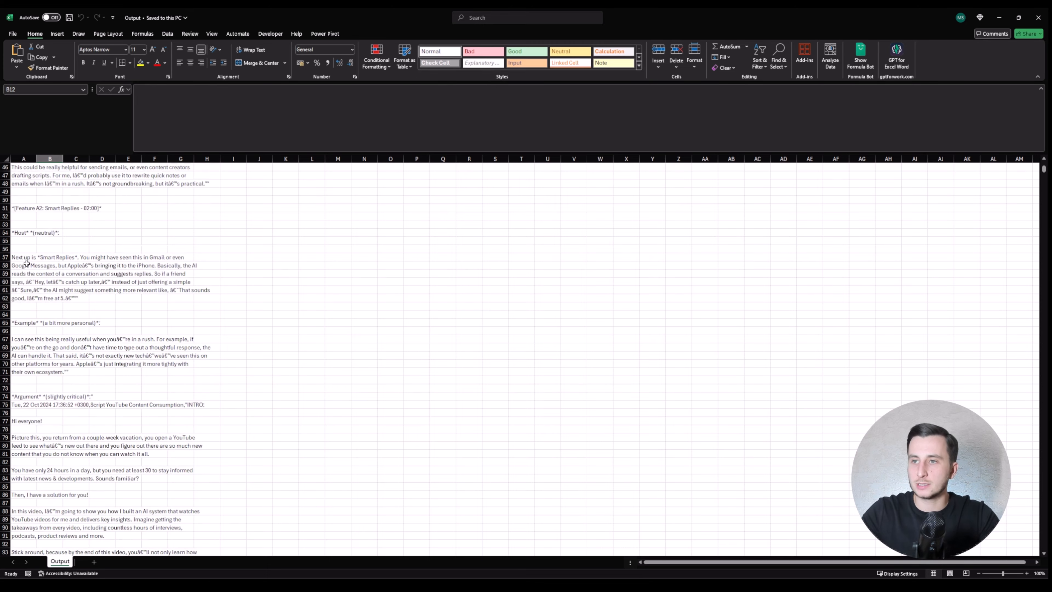
scroll(27, 289, "down", 8)
left_click(24, 257)
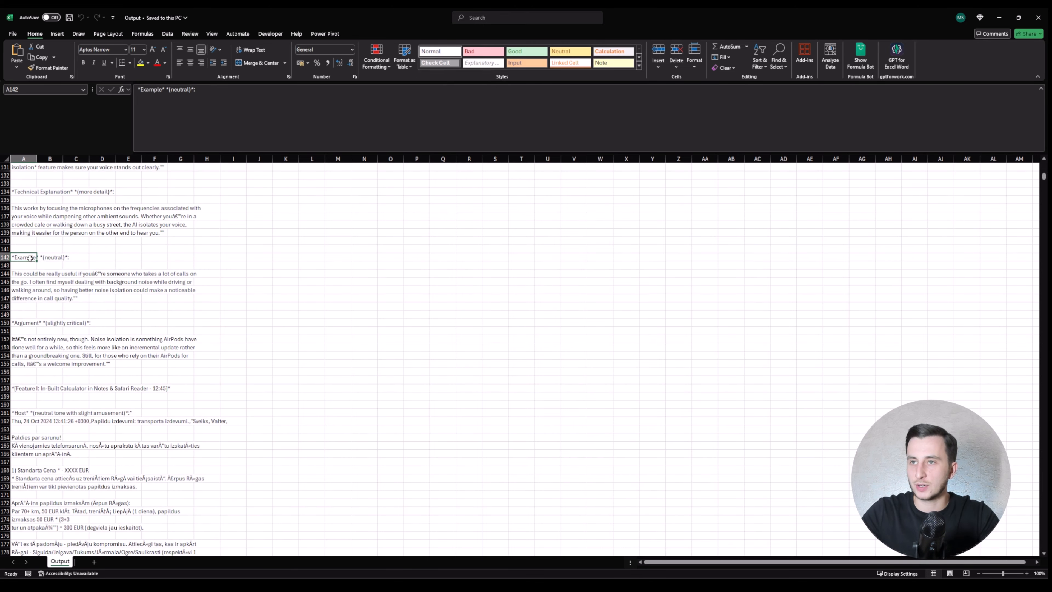
scroll(25, 257, "down", 9)
left_click_drag(25, 371, 26, 423)
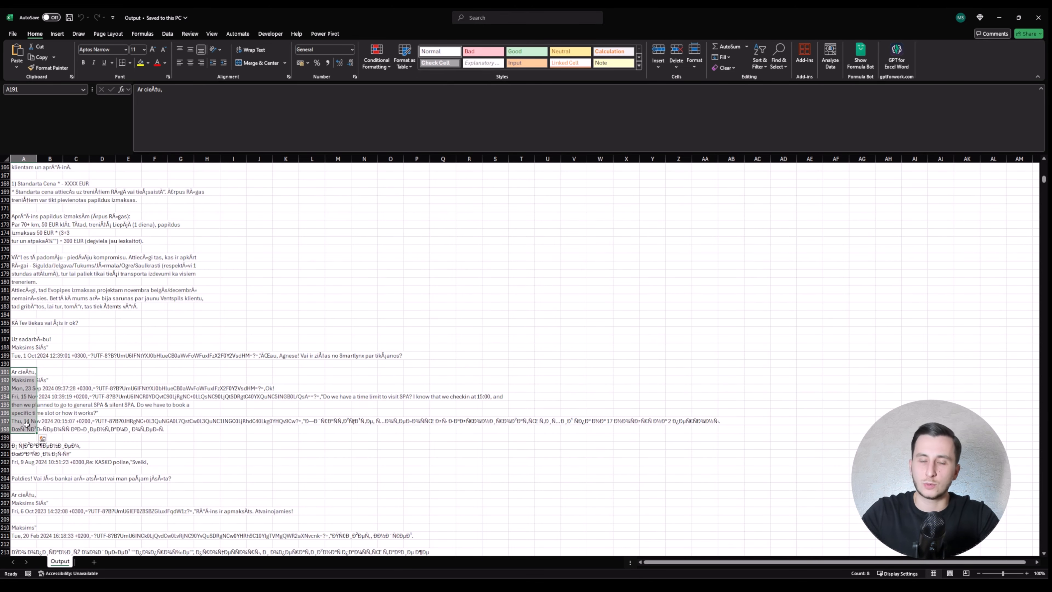
left_click(1039, 17)
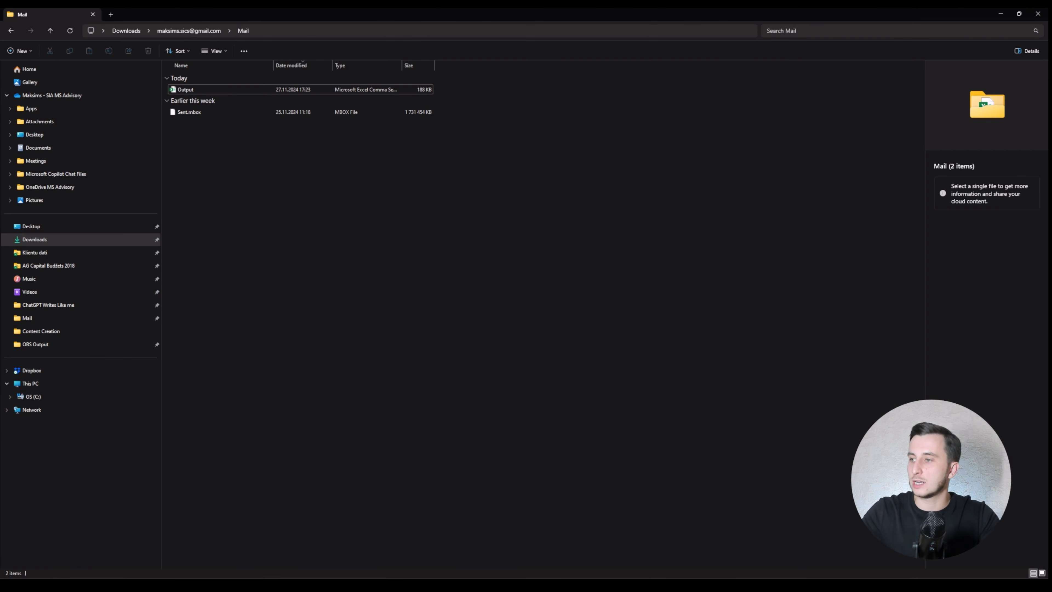
key("alt+Tab")
Step: Create a blank Google Sheets spreadsheet and upload Output.csv into it
left_click(390, 13)
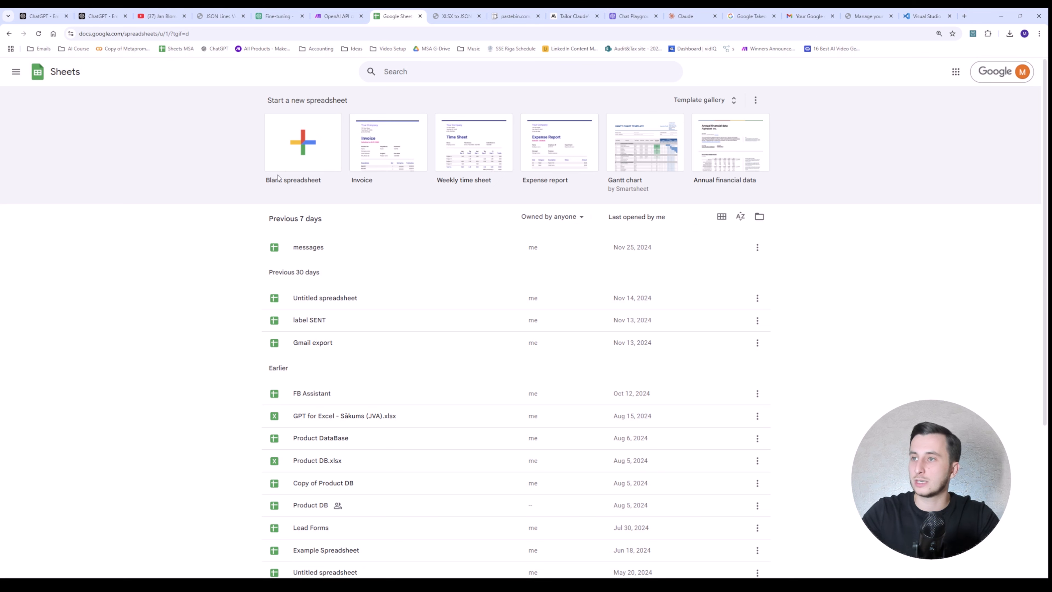
left_click(301, 141)
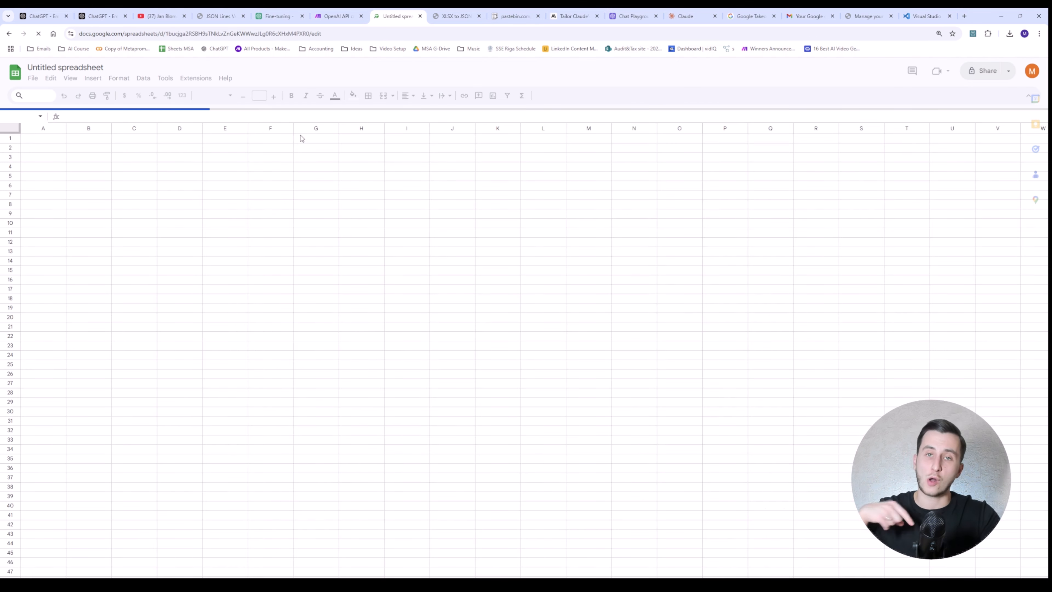
left_click(33, 77)
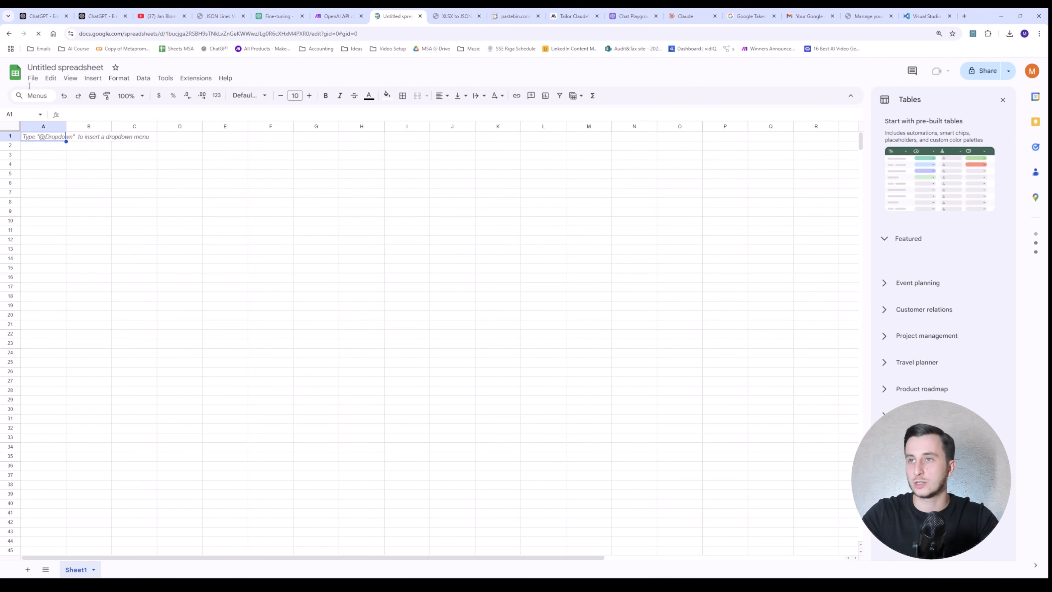
left_click(32, 78)
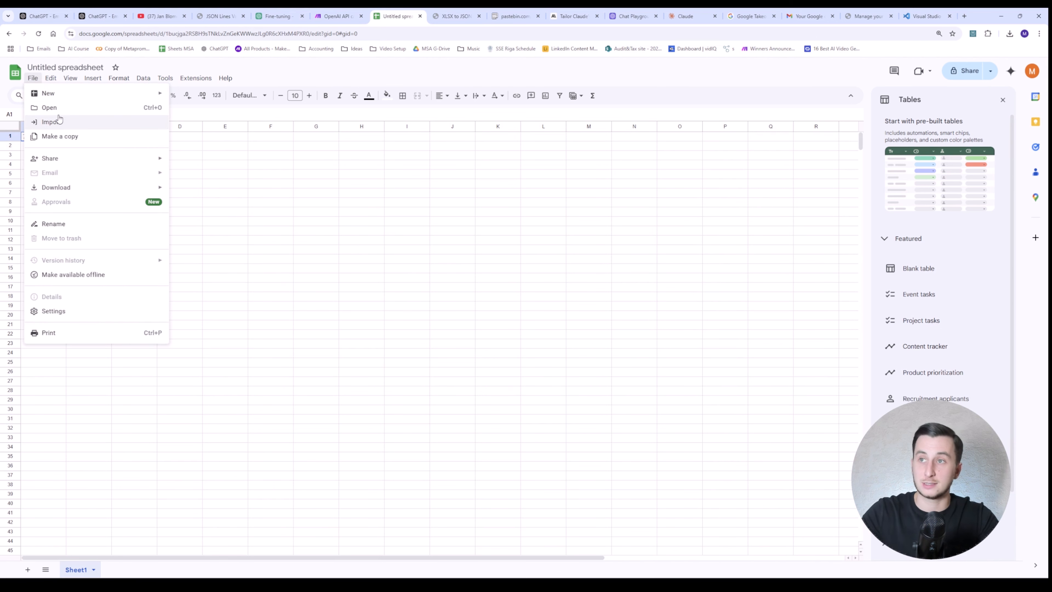
left_click(49, 108)
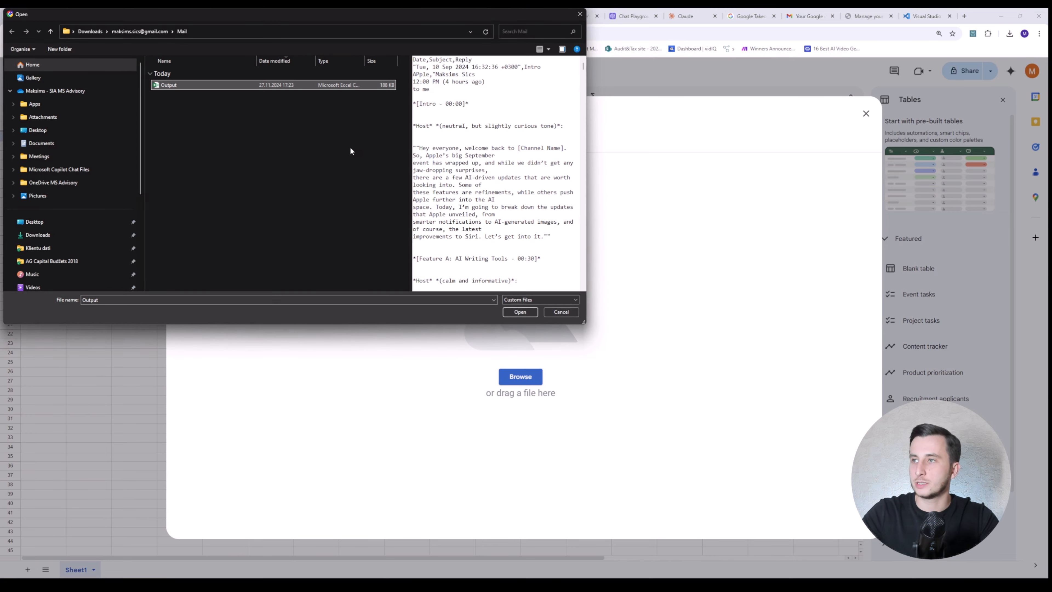
left_click(519, 312)
left_click(33, 78)
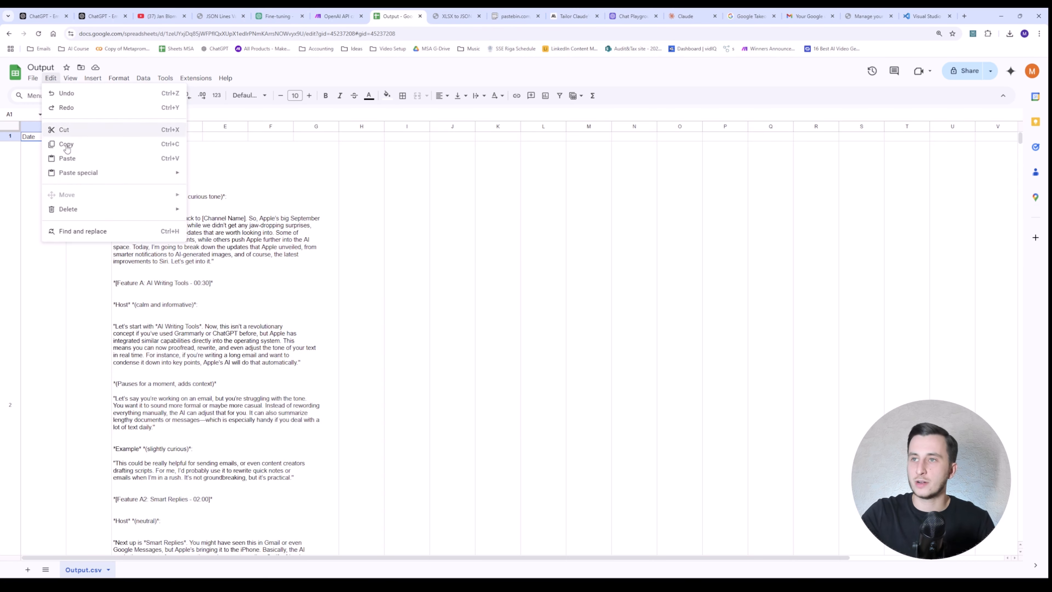
Step: Download the Output sheet as a Microsoft Excel (.xlsx) file
mouse_move(63, 192)
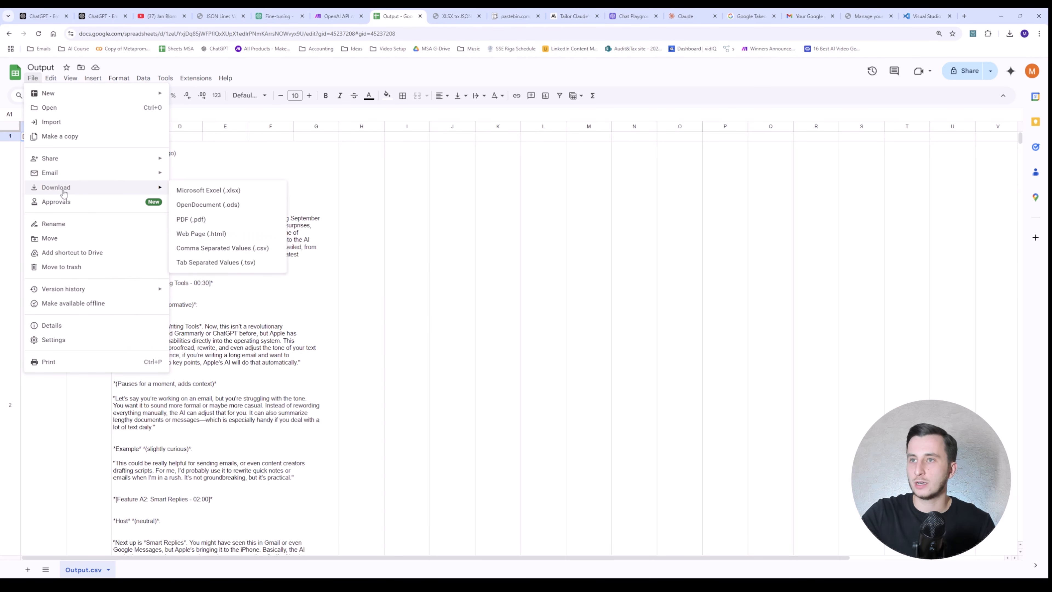
left_click(230, 193)
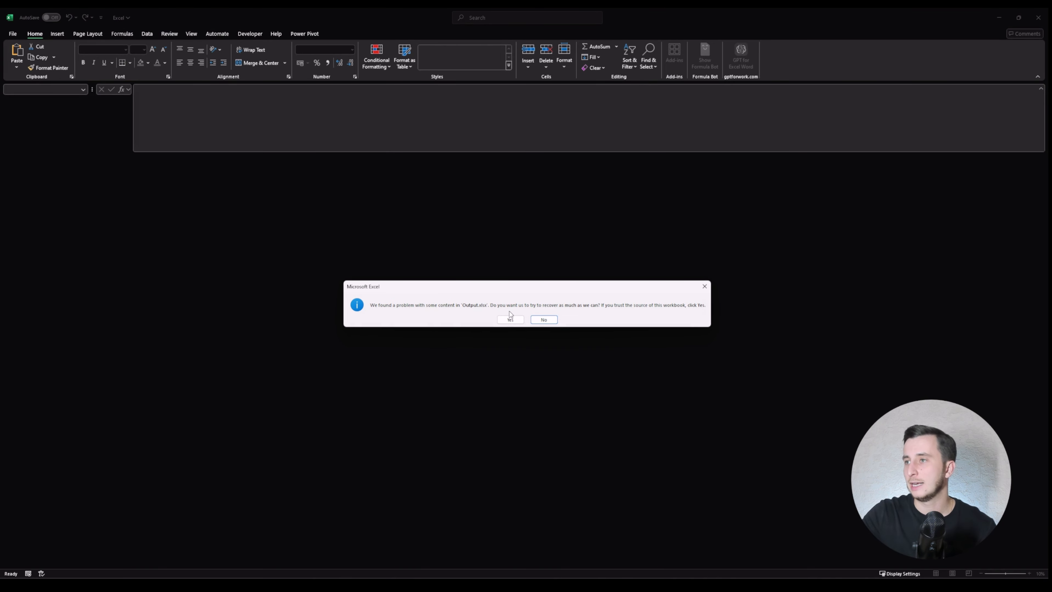
Step: Let Excel repair the downloaded Output workbook and bold the header row
left_click(510, 318)
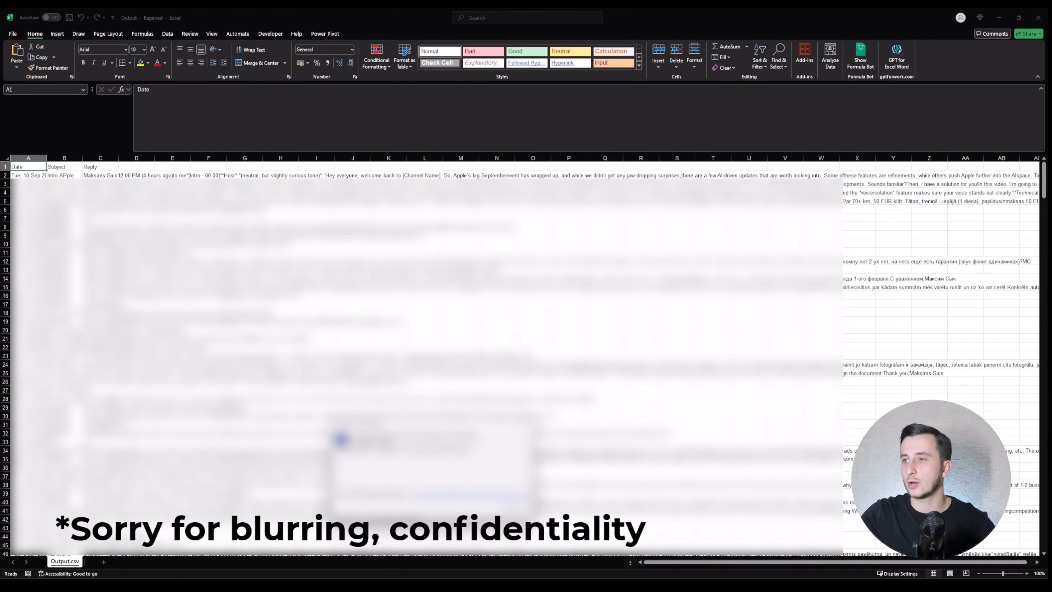
left_click(510, 506)
key("Down")
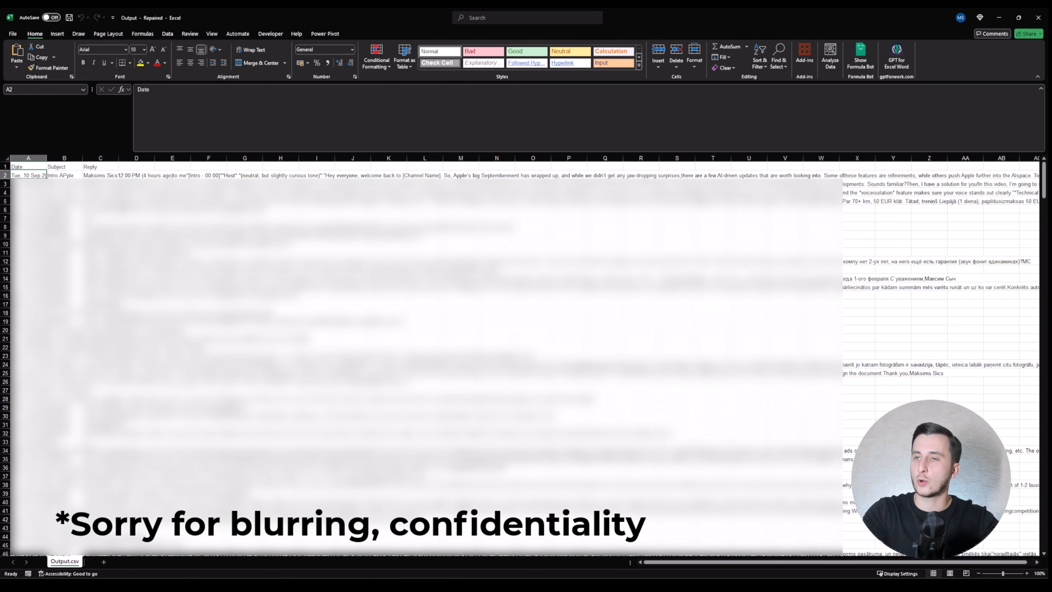
key("Up")
key("ctrl+shift+Right")
key("ctrl+b")
Step: Delete the Date and Subject columns so only the Reply column remains
key("Right")
key("Right")
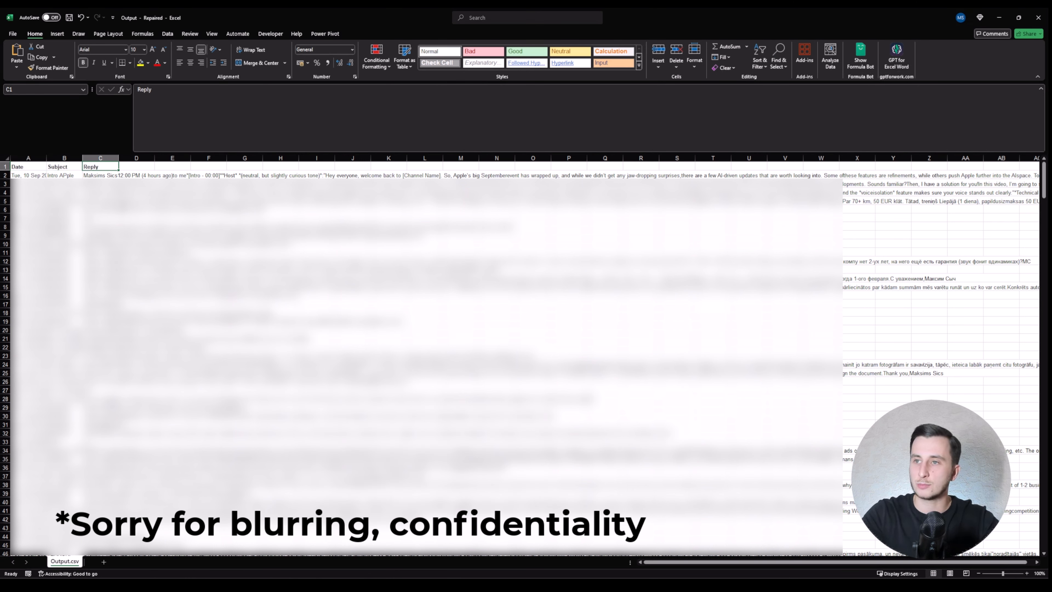
key("Down")
key("Left")
key("ctrl+Down")
key("ctrl+space")
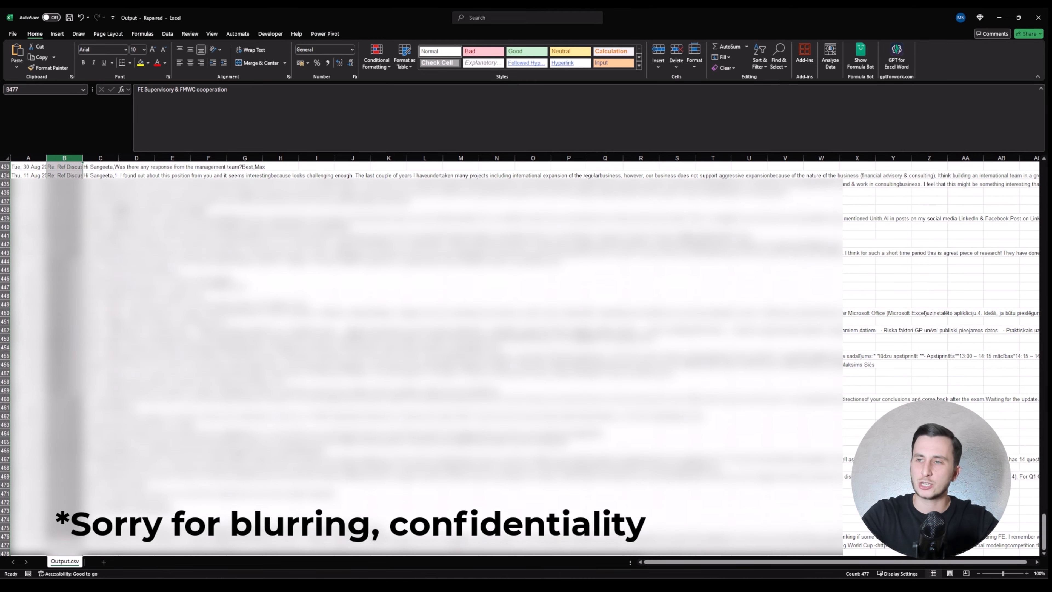
key("ctrl+Up")
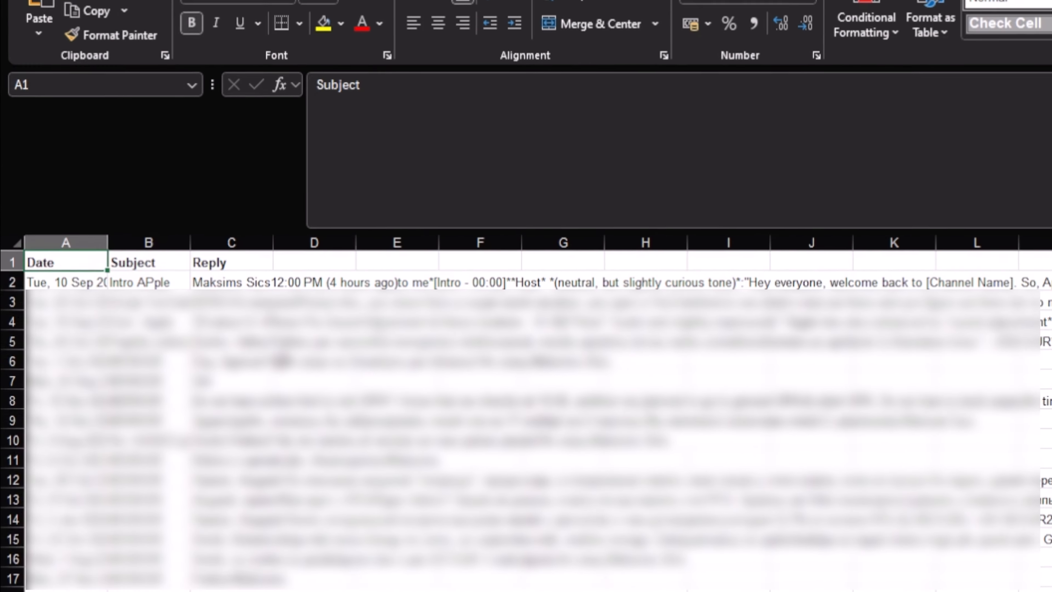
key("Left")
key("shift+Right")
key("ctrl+minus")
key("shift+Left")
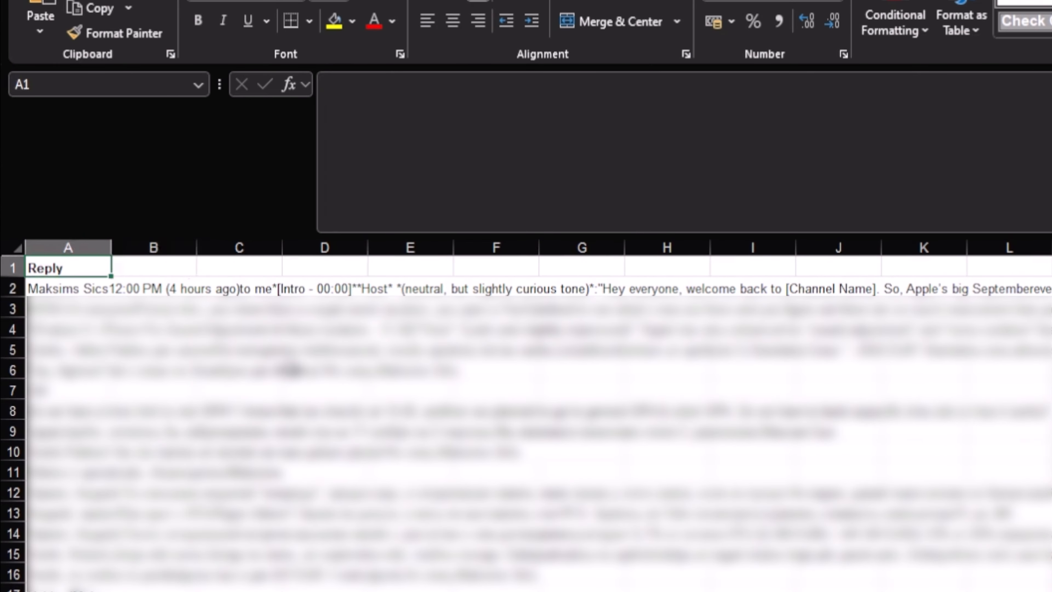
key("Down")
key("Up")
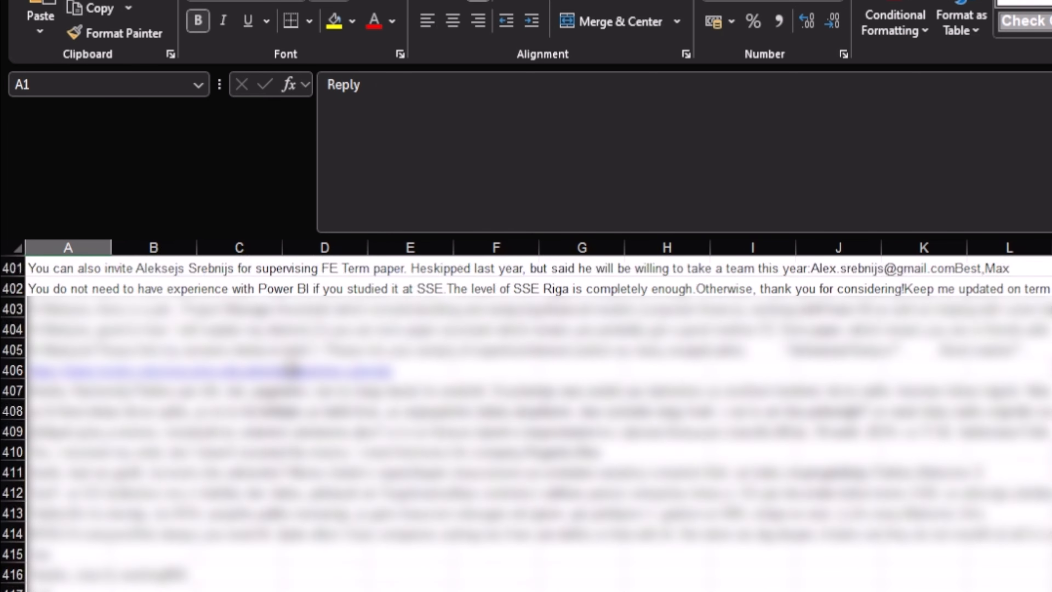
key("Right")
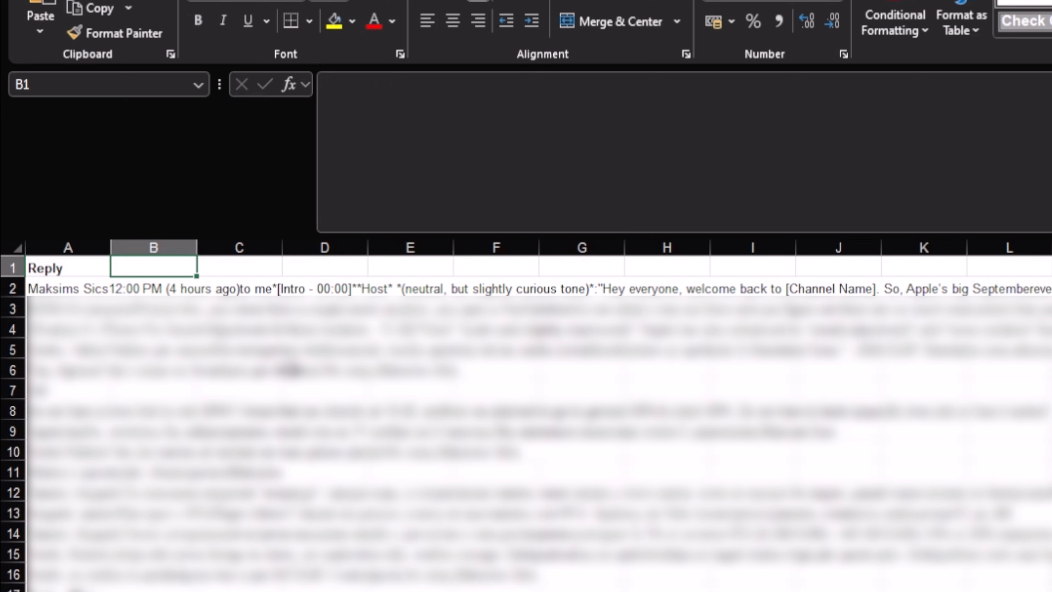
Step: Enter the B1 header and correct its misspelling so it reads 'Language'
type("Langugage")
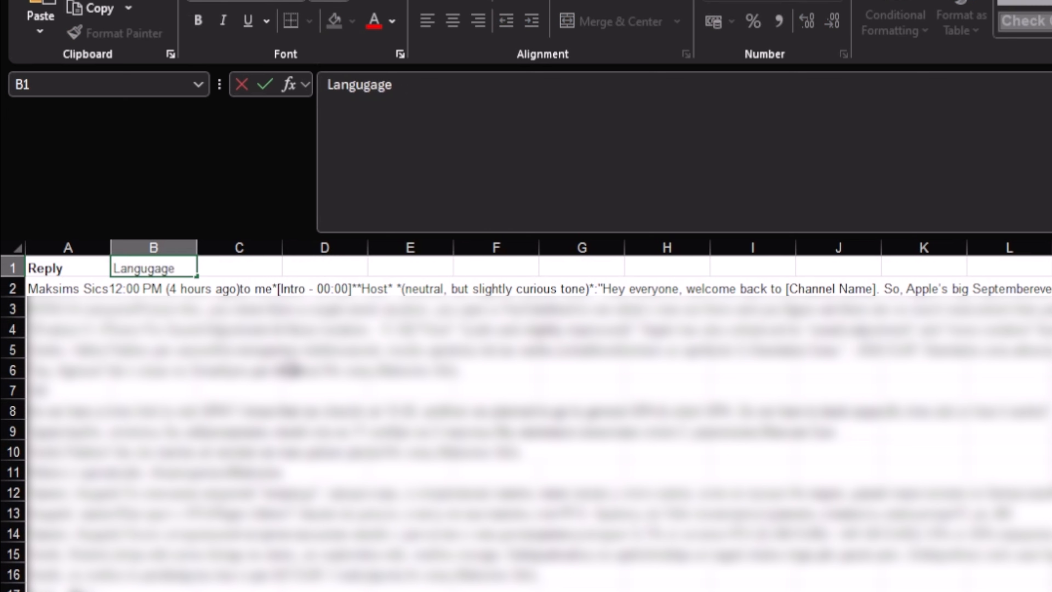
key("Return")
key("Up")
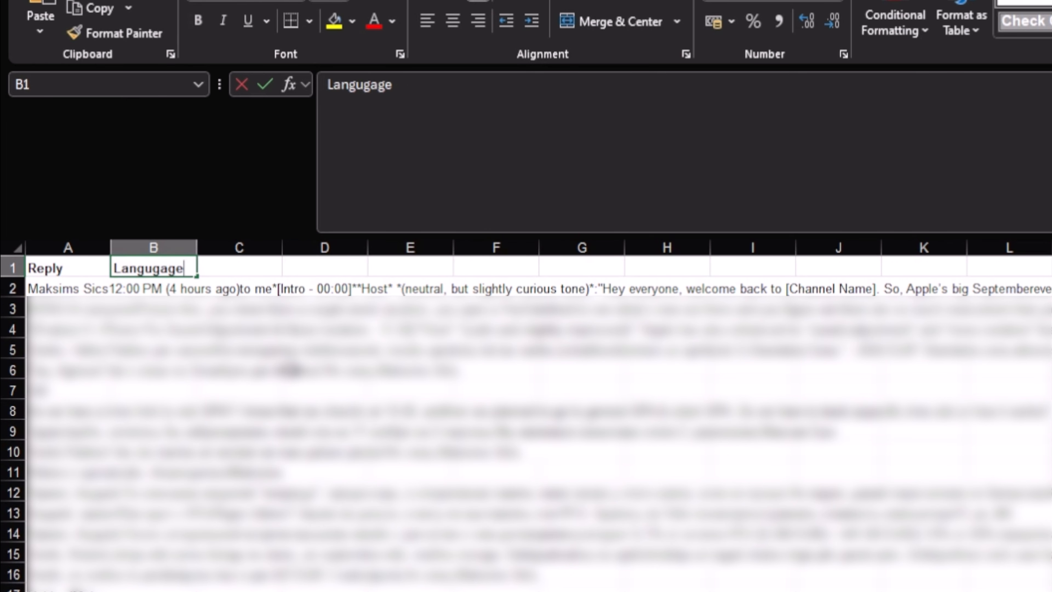
key("F2")
type("Lanm")
key("shift+Home")
type("Language")
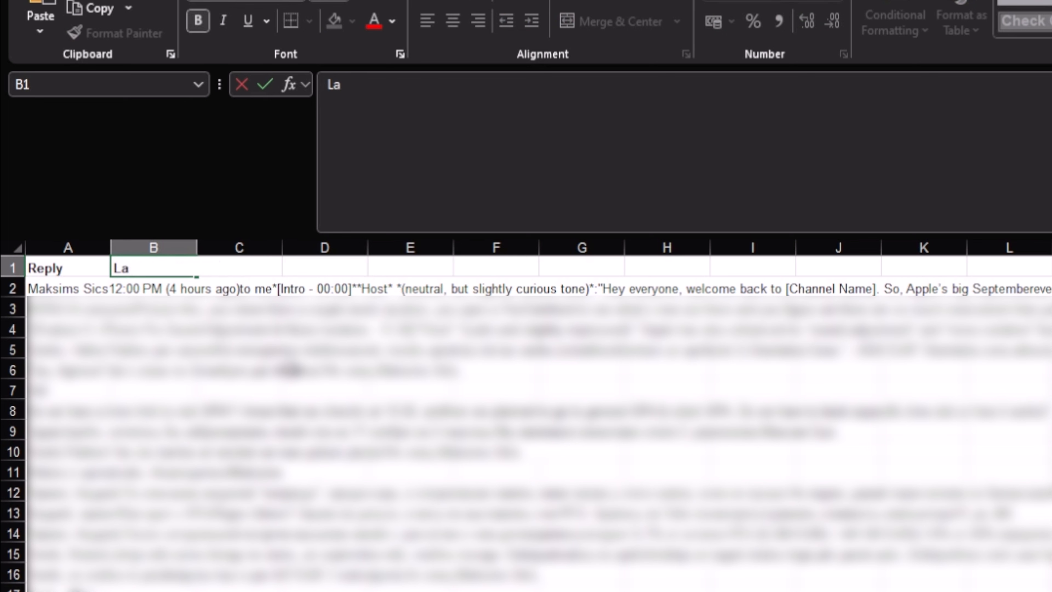
key("Return")
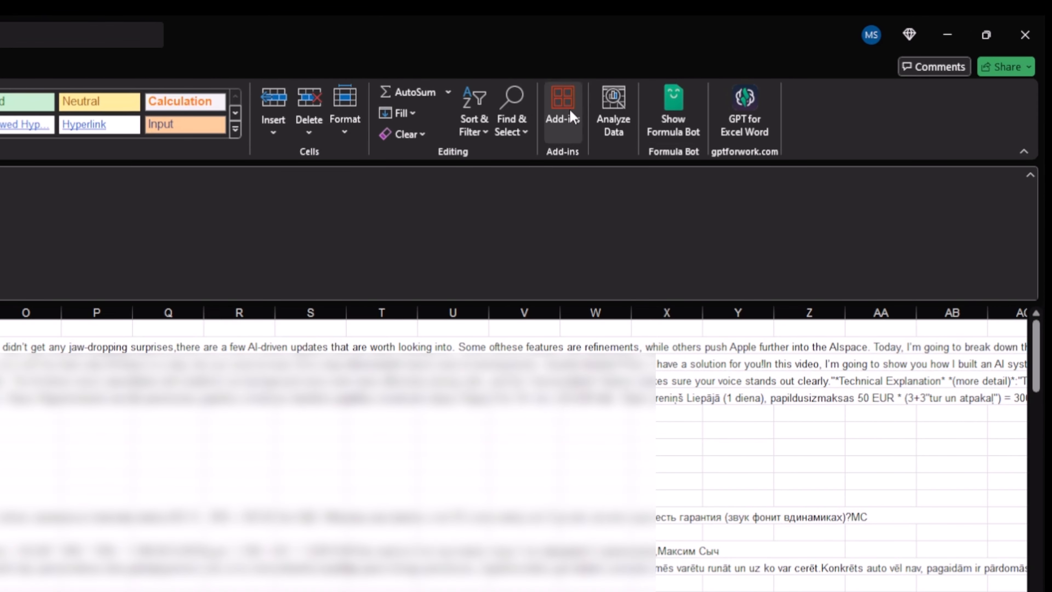
Step: Search the add-in store for 'chatgpt for excel word' and install GPT for Excel Word
left_click(562, 105)
left_click(765, 533)
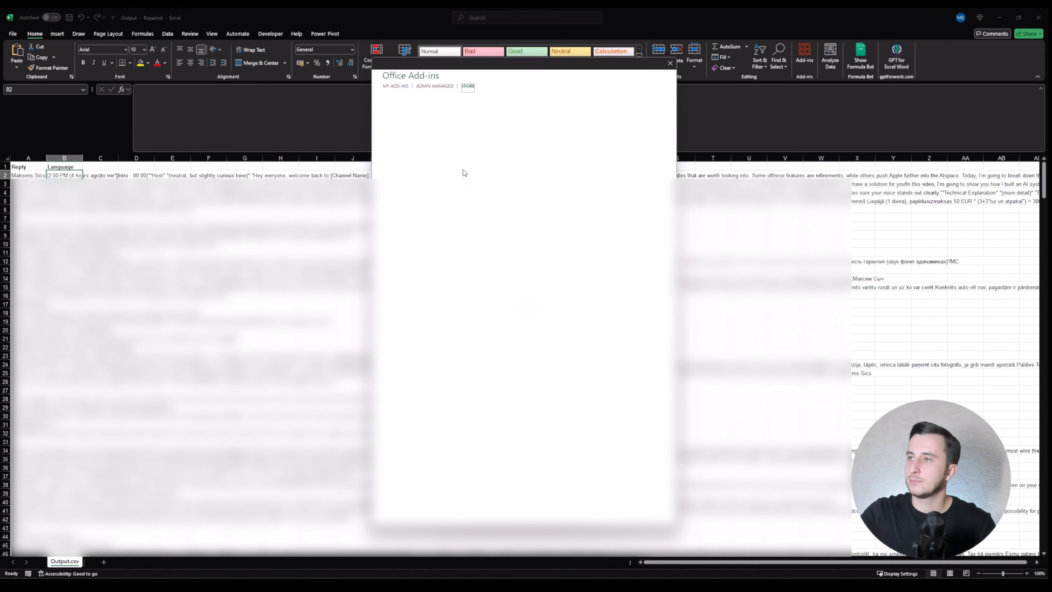
left_click(413, 126)
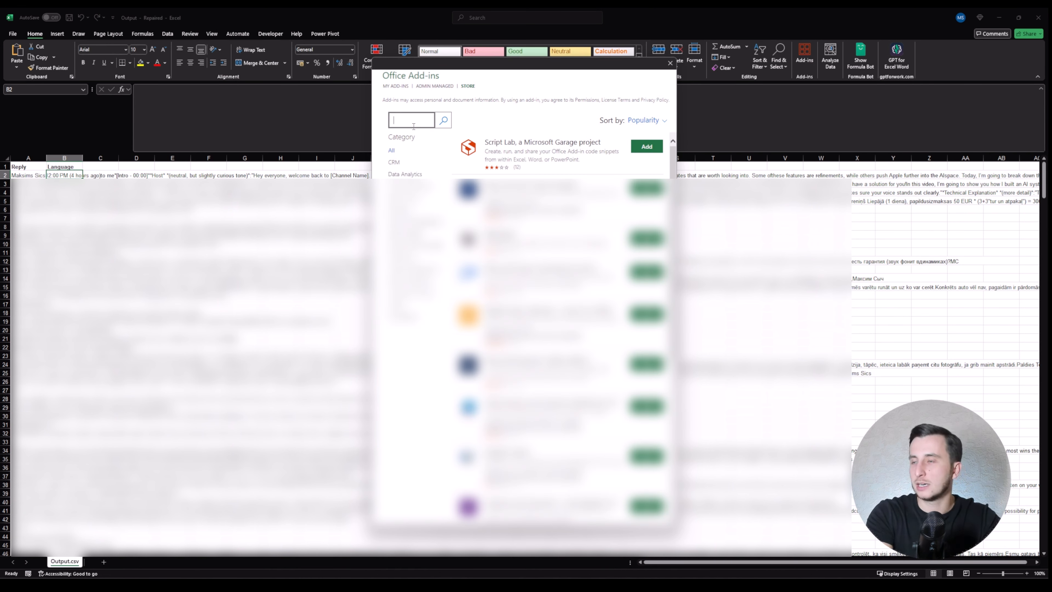
type("chatgpt f")
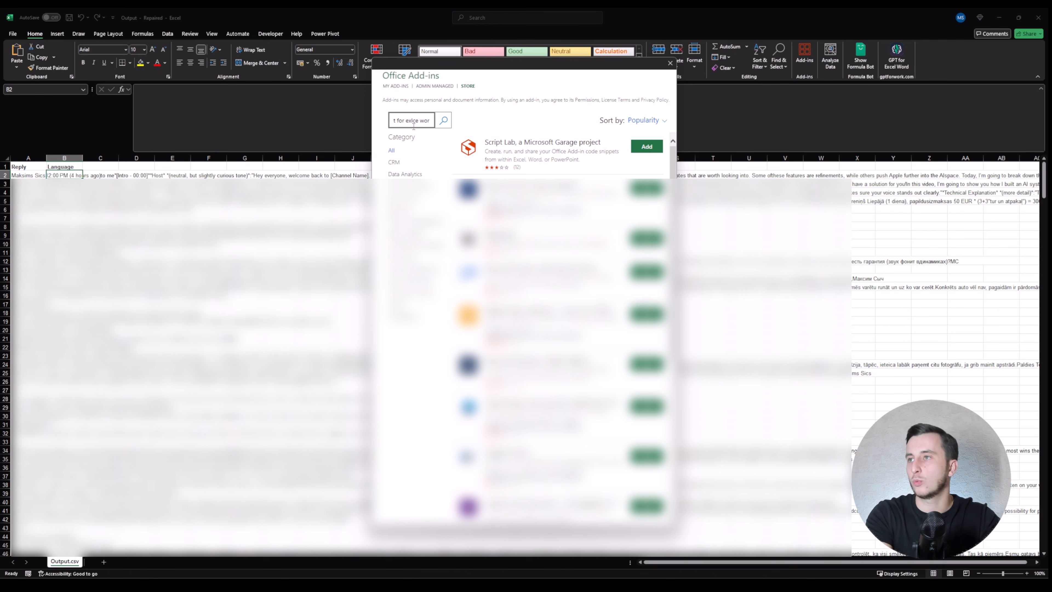
type("d")
key("Return")
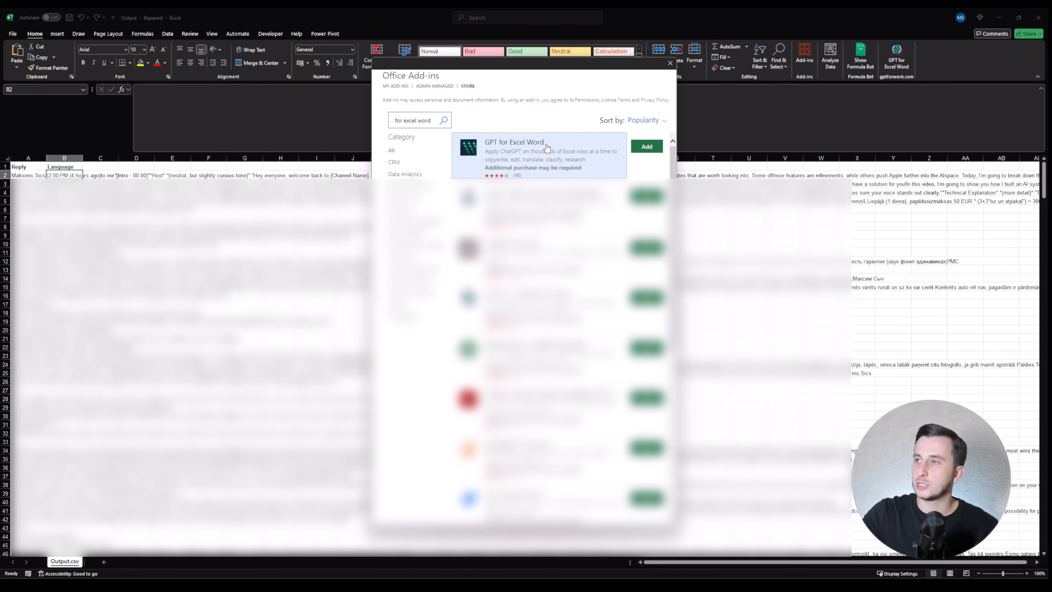
left_click(646, 146)
left_click(607, 205)
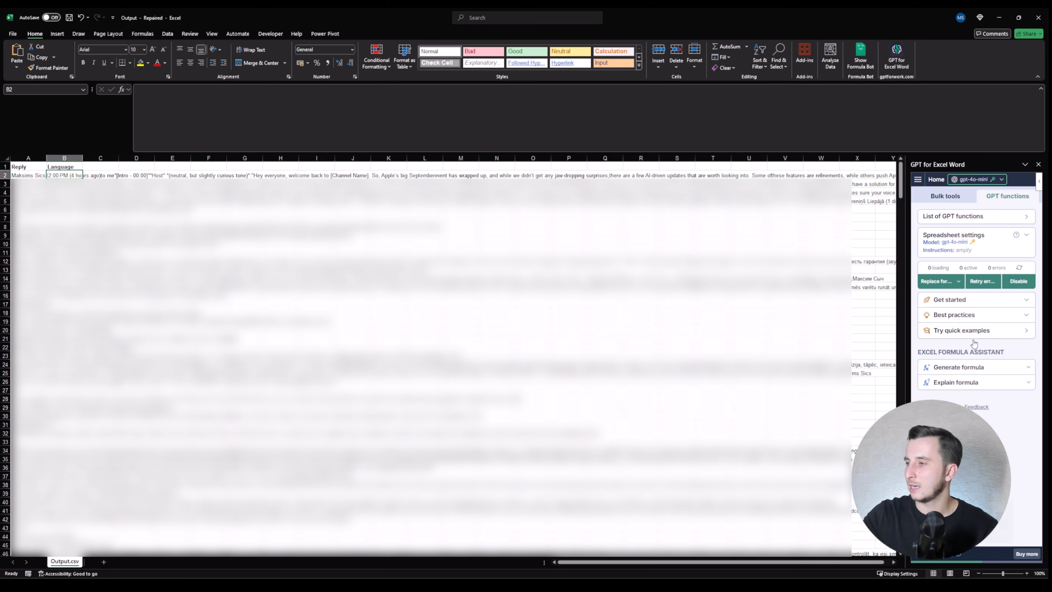
Step: Review the gpt-4o and gpt-4o-mini model options, then close the GPT for Excel Word pane
left_click(988, 180)
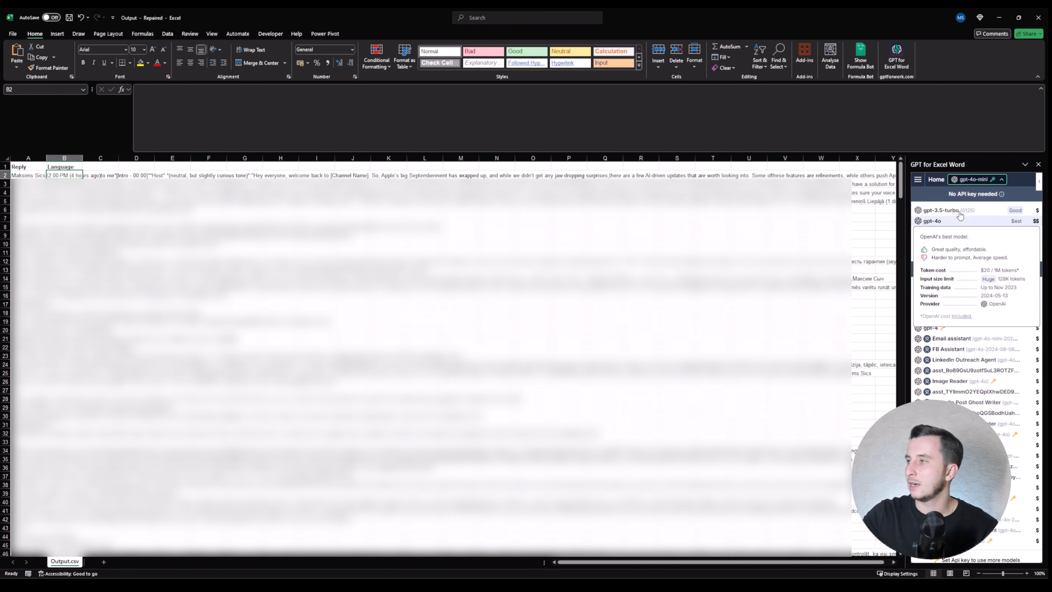
mouse_move(957, 220)
mouse_move(959, 238)
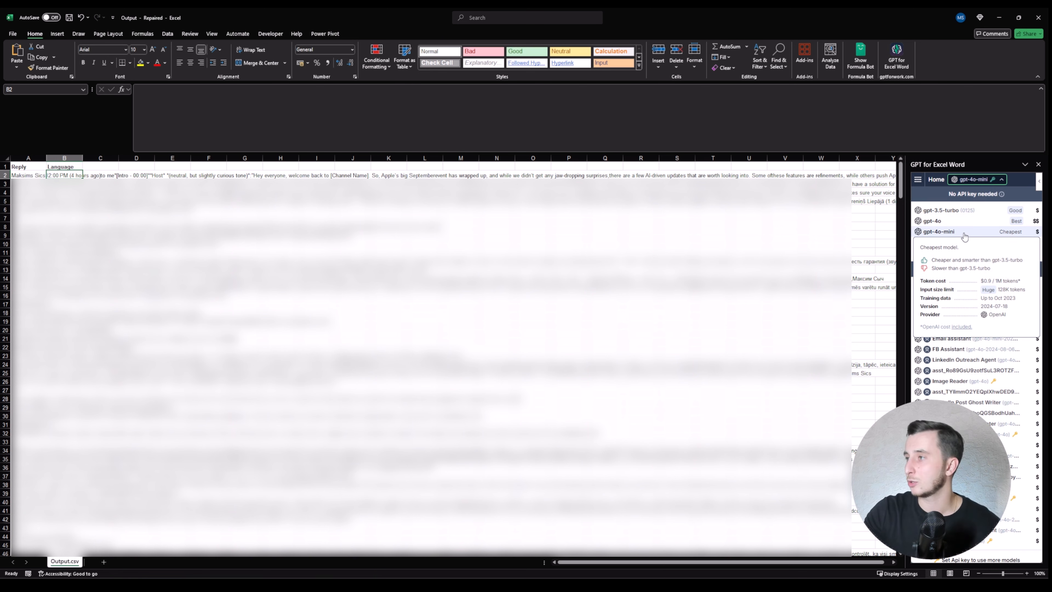
mouse_move(946, 309)
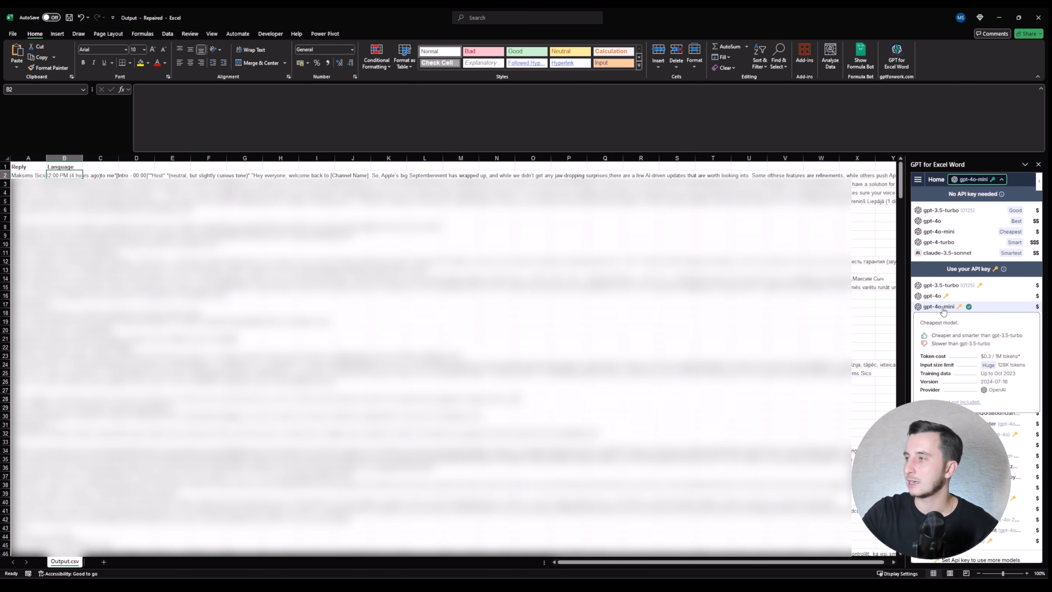
left_click(1038, 164)
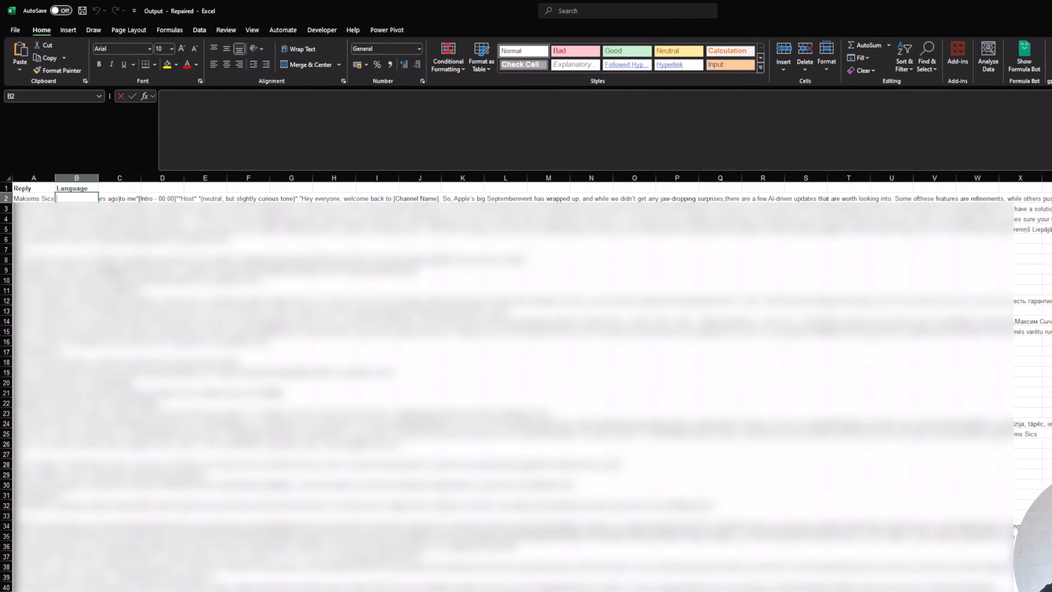
Step: Paste the prepared few-shot 'Classify this email' GPT formula into cell B2
type("=gpt")
key("Tab")
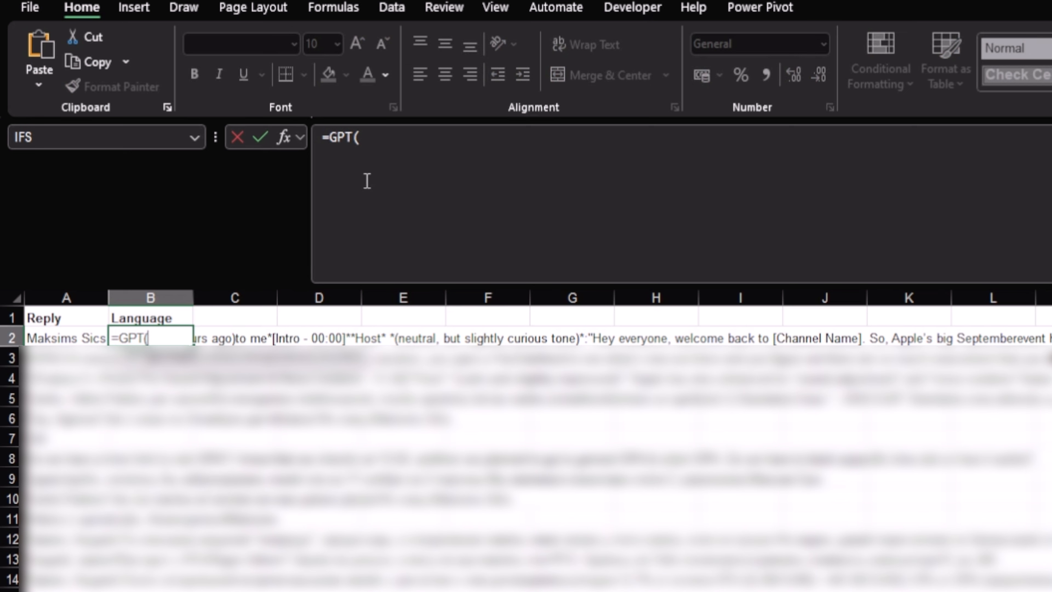
key("Escape")
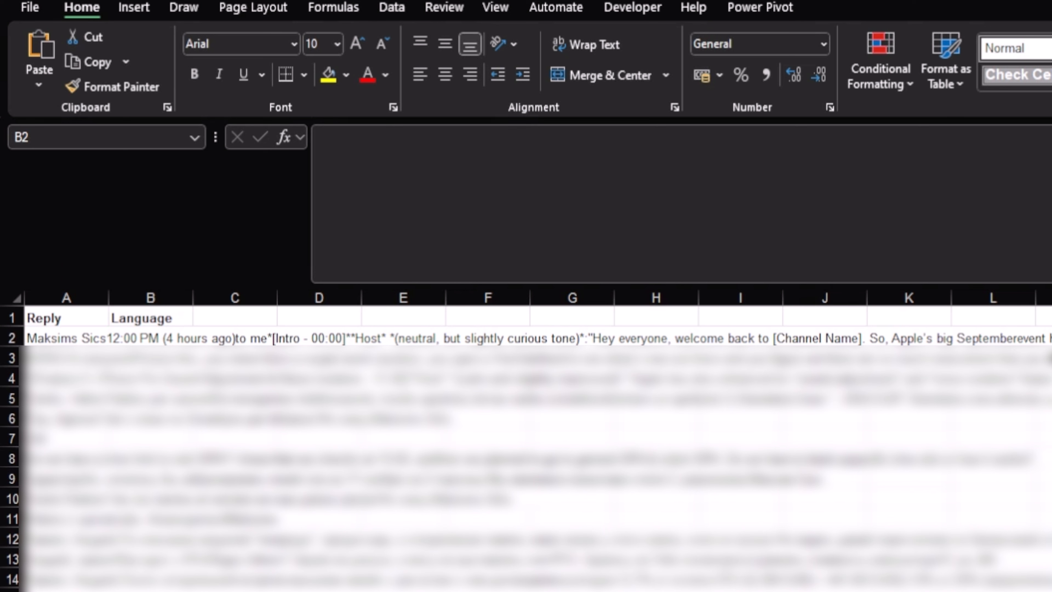
left_click(176, 336)
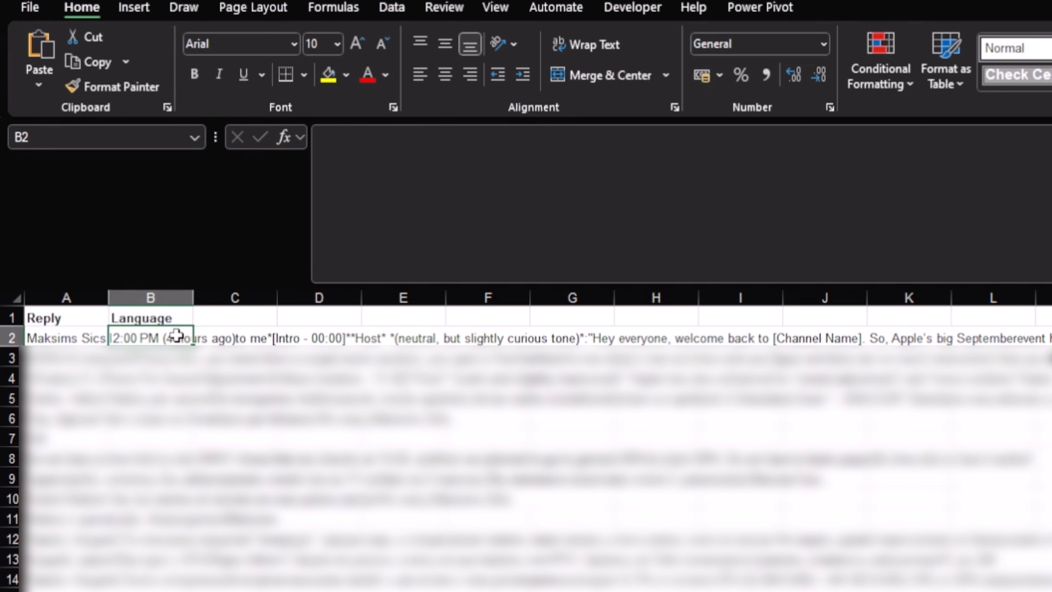
left_click(385, 217)
key("ctrl+v")
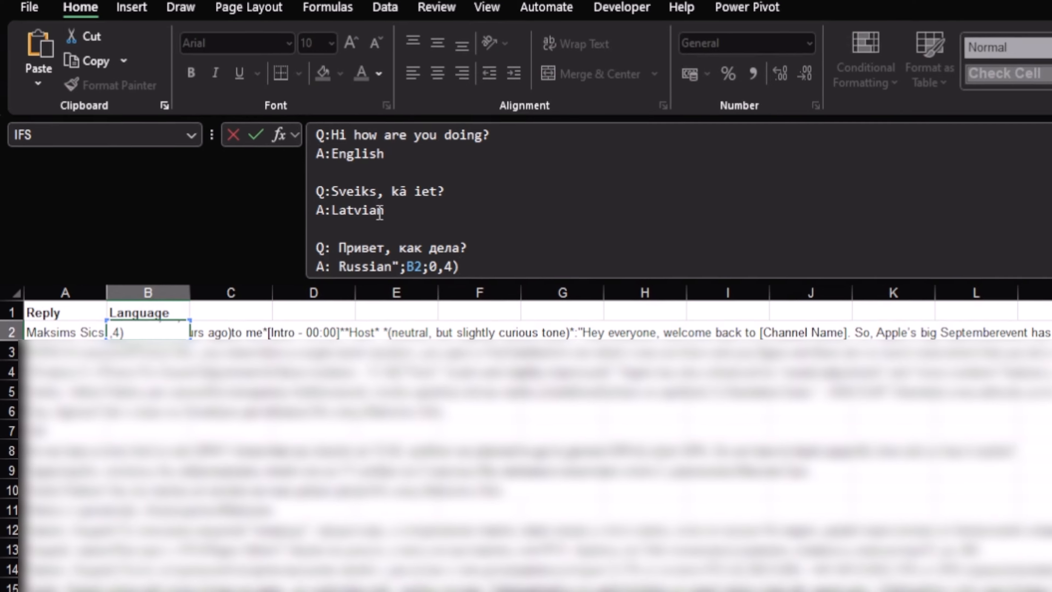
Step: Change the formula's cell reference from B2 to A2 so it classifies the reply
scroll(385, 217, "up", 3)
left_click(317, 120)
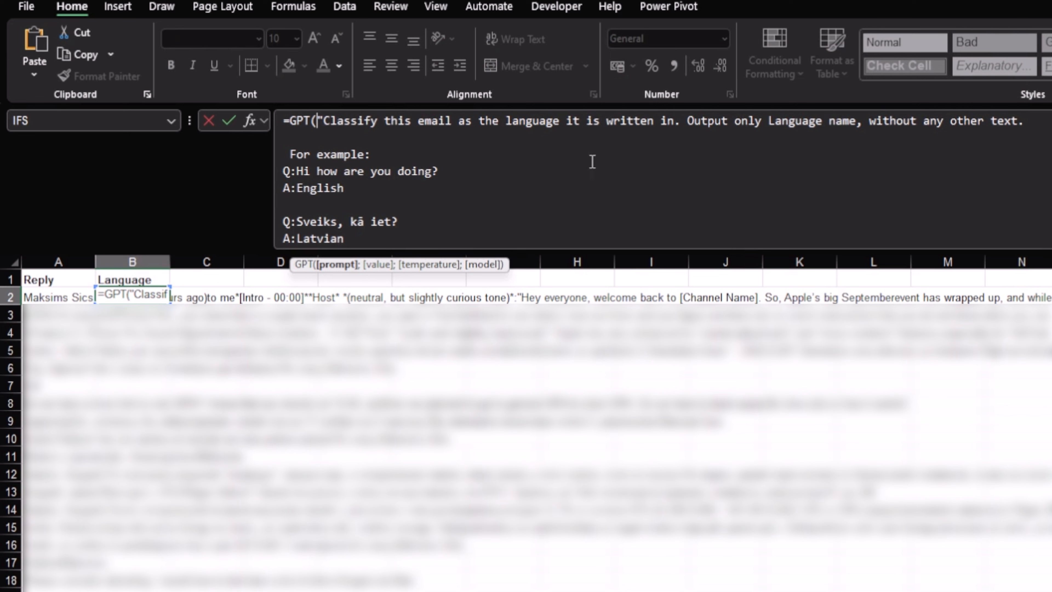
scroll(344, 157, "down", 3)
left_click(369, 239)
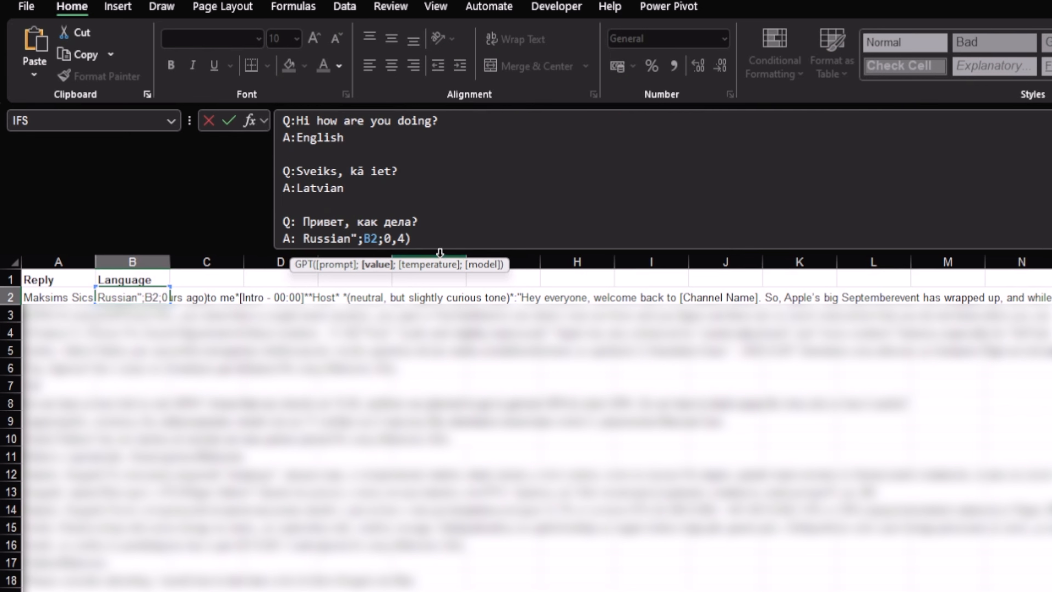
key("BackSpace")
type("Q")
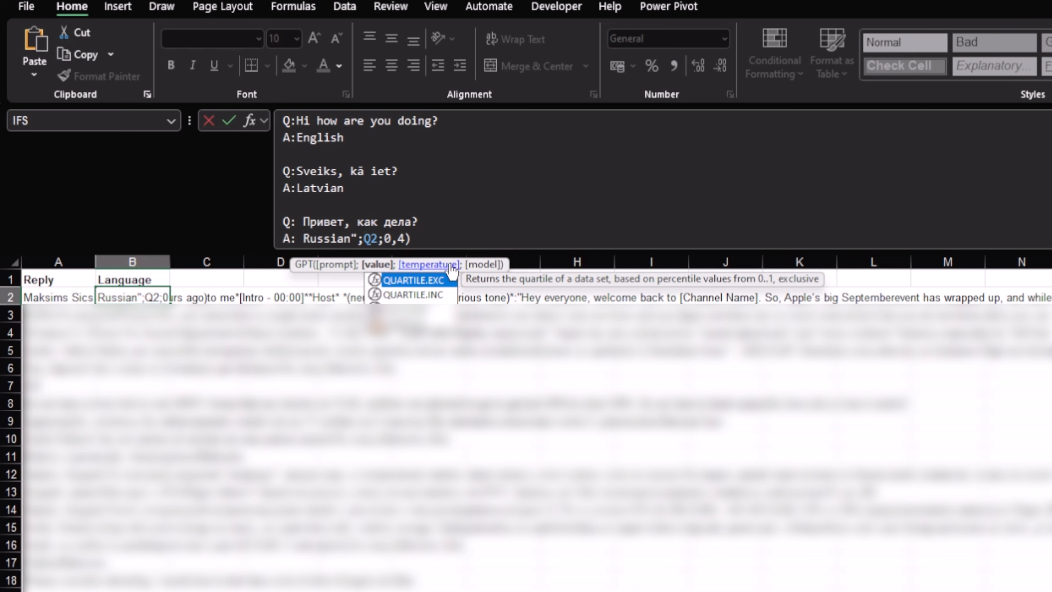
key("BackSpace")
Step: Commit the GPT language formula in B2 and fill it down column B to row 477
type("A")
key("Return")
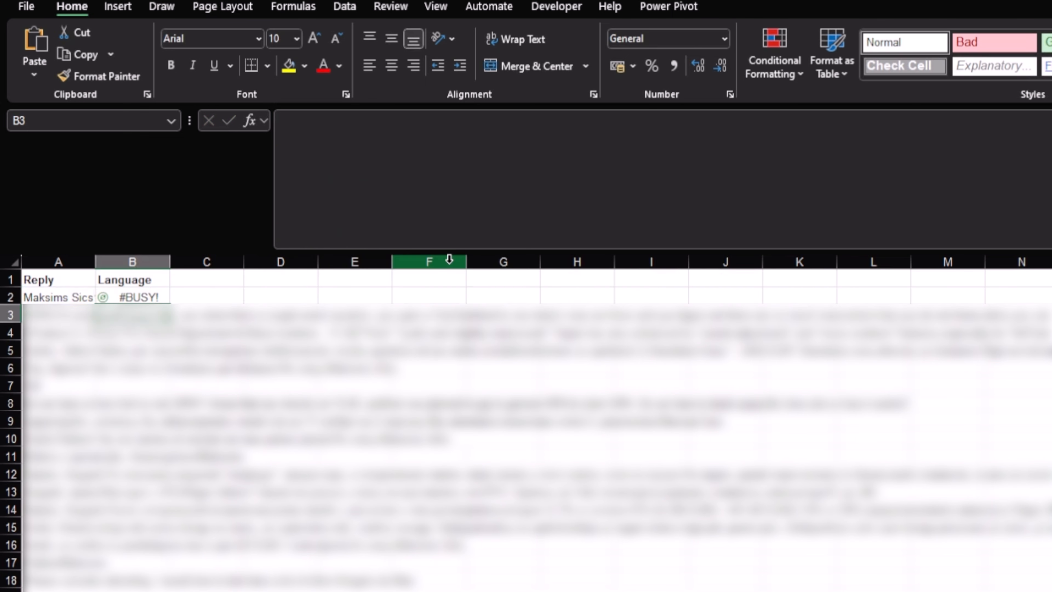
left_click(120, 296)
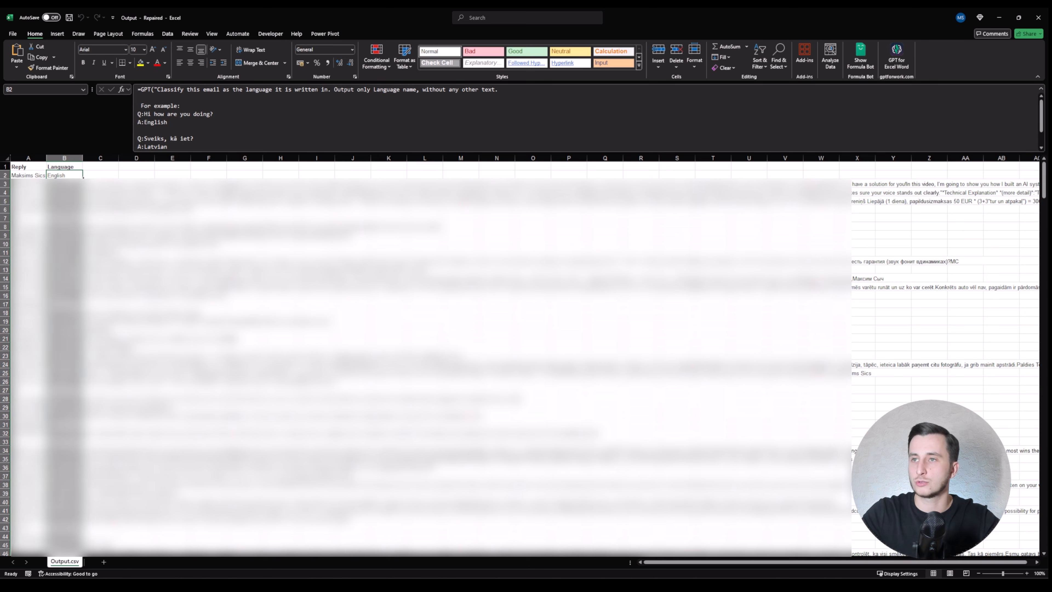
double_click(82, 177)
Step: Step through column B to check the English, Latvian and Russian labels, ending on B1
scroll(82, 234, "down", 15)
scroll(82, 234, "down", 20)
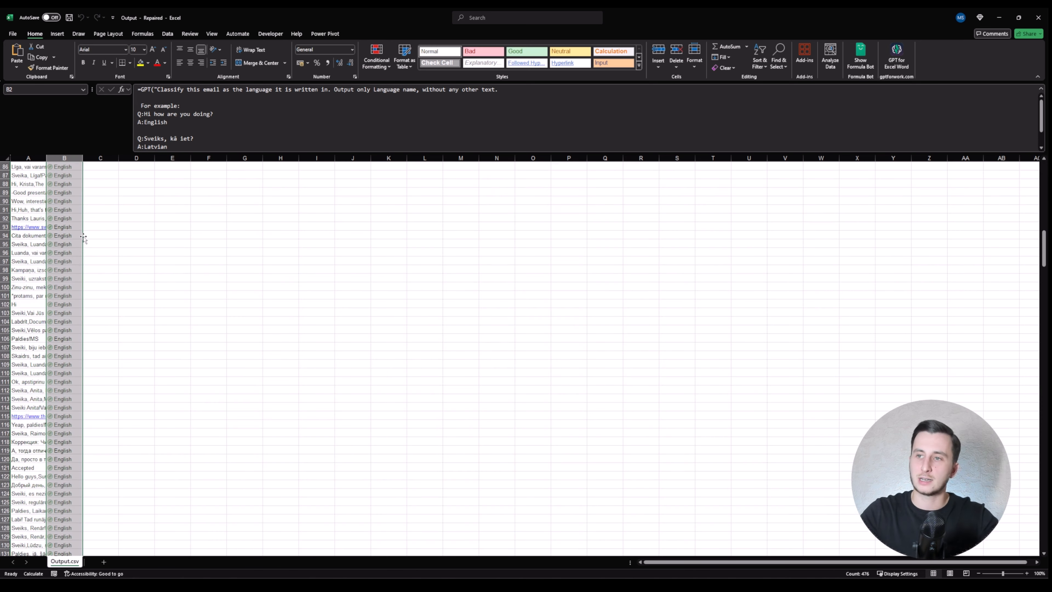
left_click(50, 259)
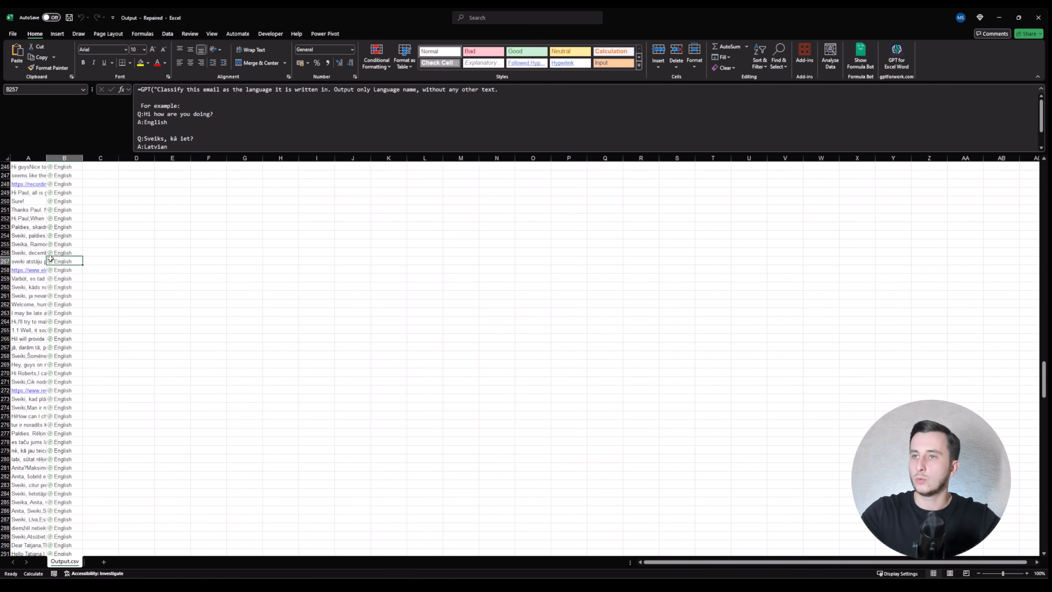
key("ctrl+Up")
key("Down")
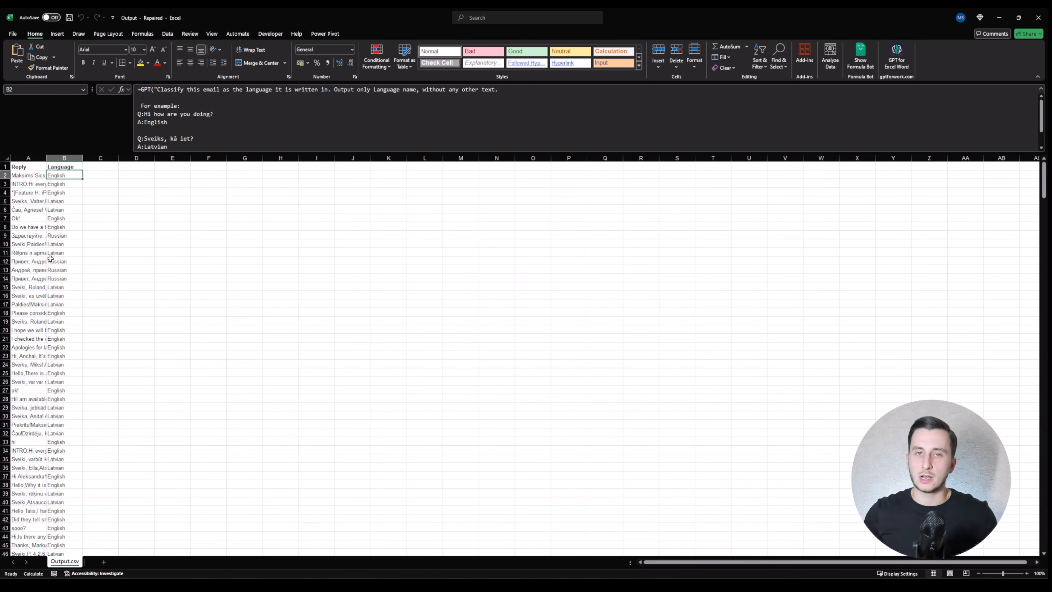
key("Down")
key("Down")
key("Down")
key("Down")
key("Down")
key("Down")
key("Down")
key("Down")
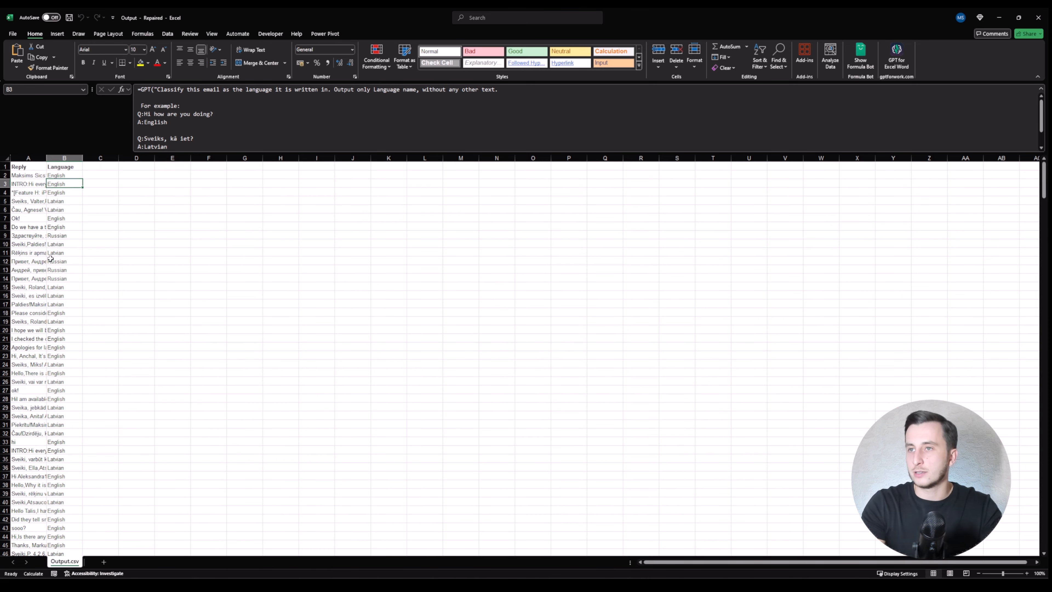
key("Down")
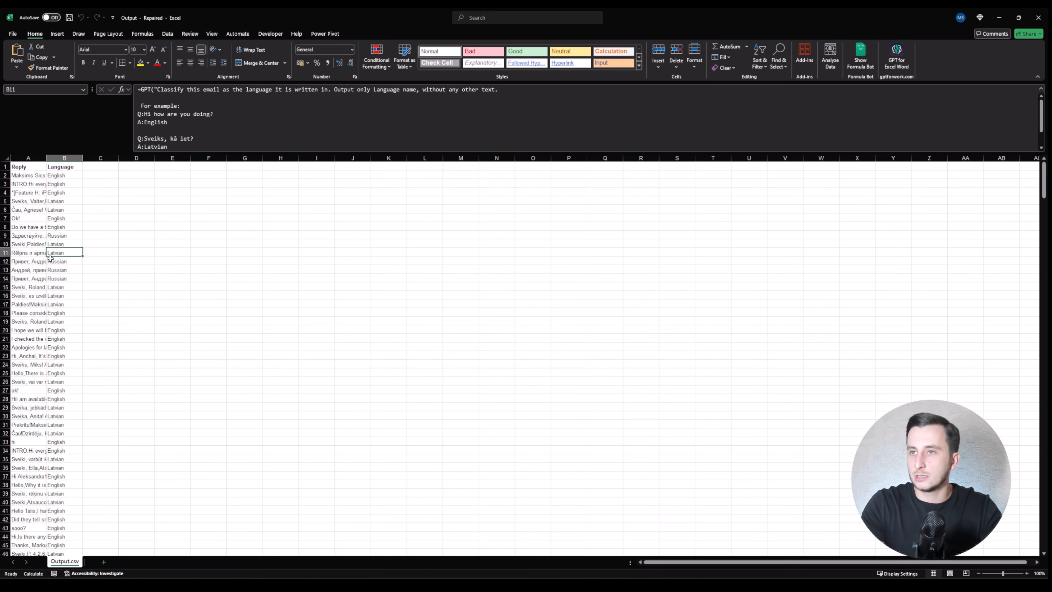
key("ctrl+Down")
key("ctrl+Up")
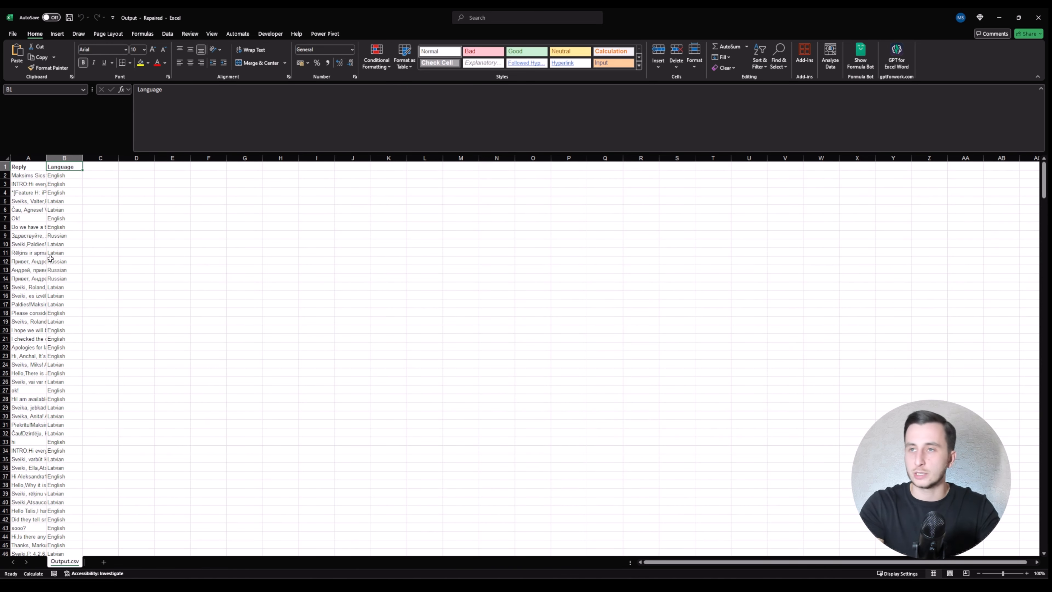
Step: Add filter dropdowns to the headers and check the last row of column B
key("shift+Left")
key("alt+a")
key("Escape")
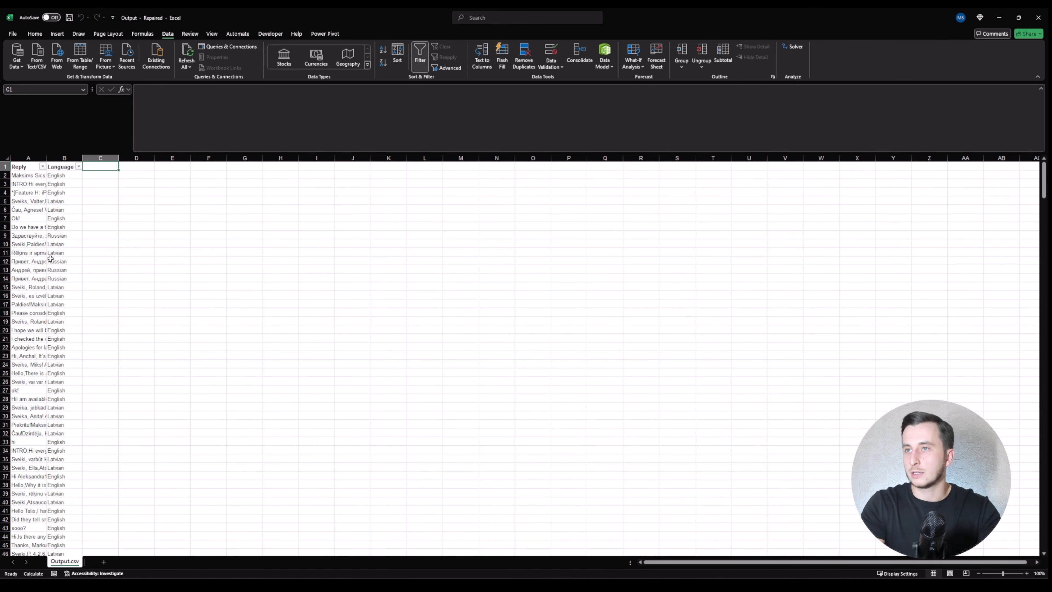
key("ctrl+Down")
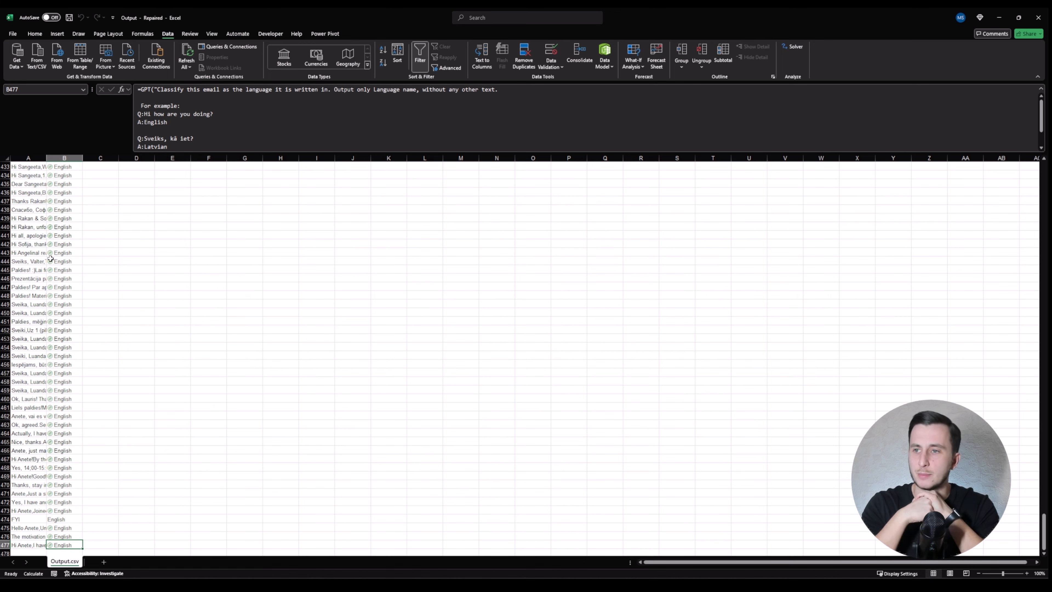
scroll(85, 394, "up", 18)
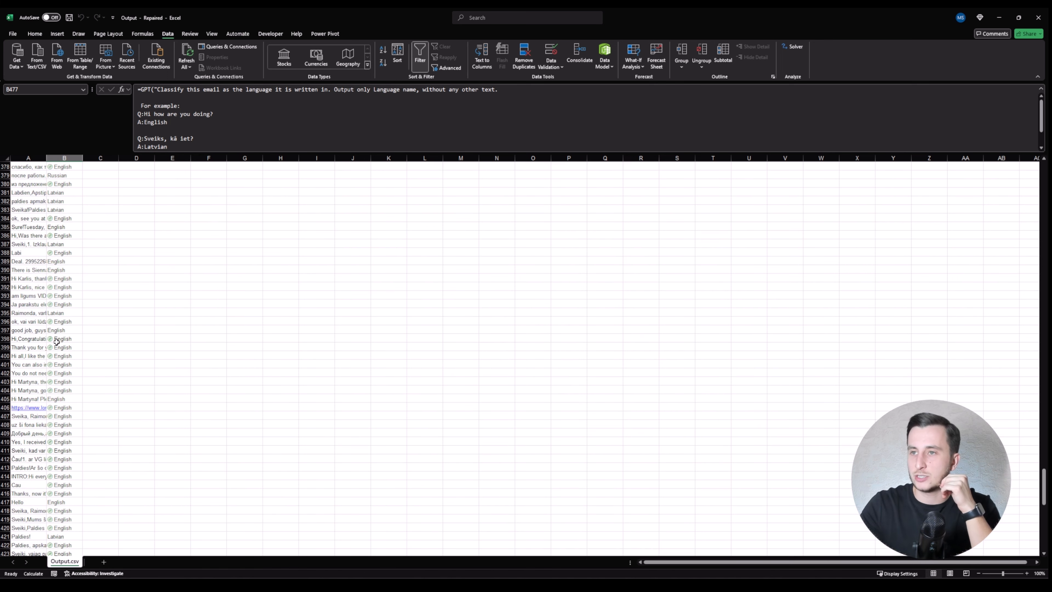
scroll(58, 341, "down", 20)
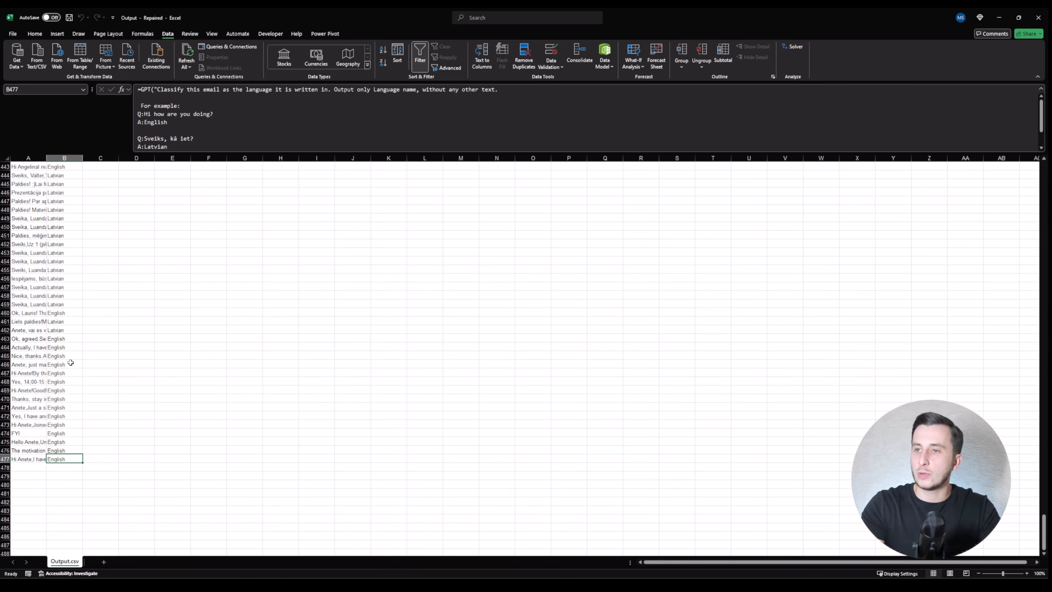
Step: Copy B2:B477 and paste it back over itself as plain values
key("ctrl+Up")
key("Down")
key("ctrl+shift+Down")
key("ctrl+c")
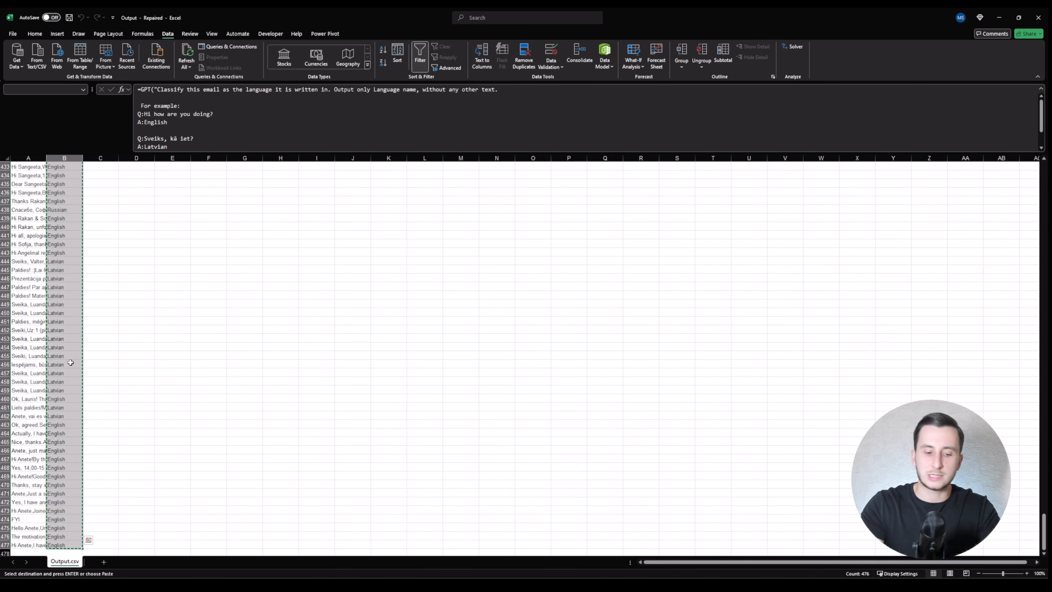
key("alt+h")
key("v")
key("v")
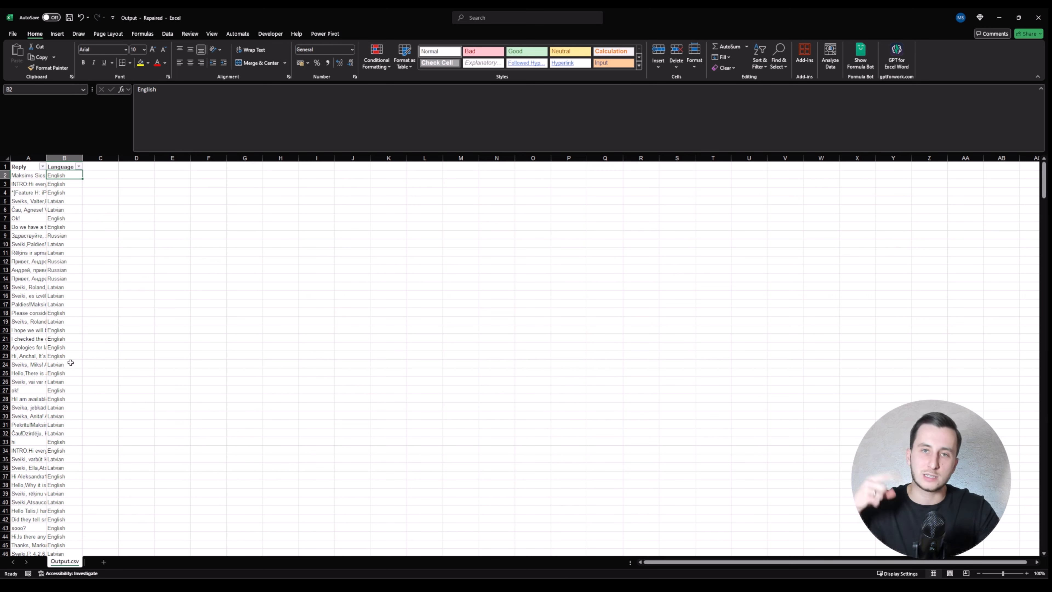
key("Left")
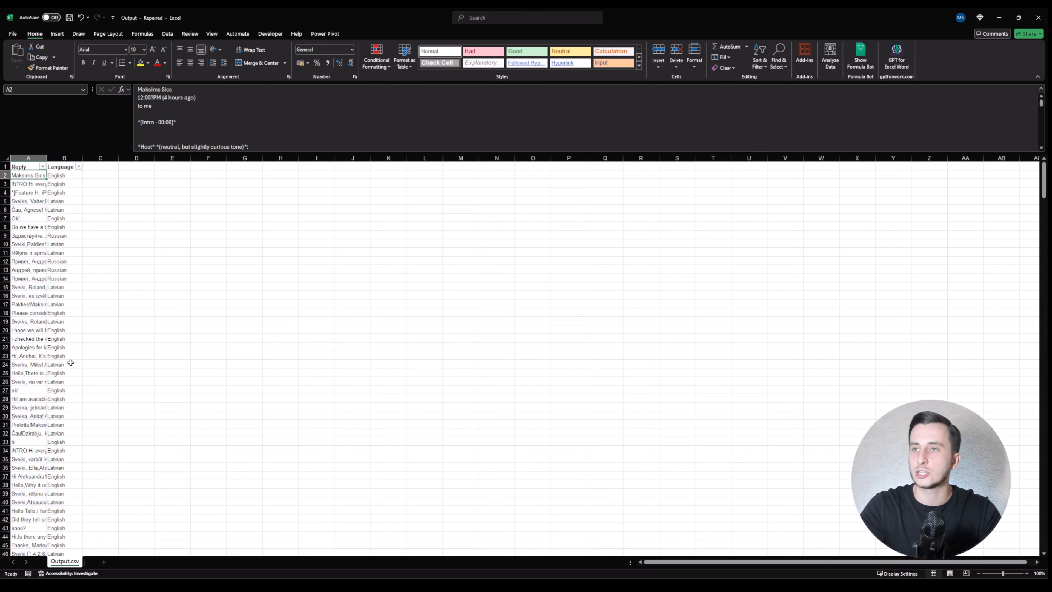
key("Up")
Step: Filter the Language column to show only the Catalan rows
key("Right")
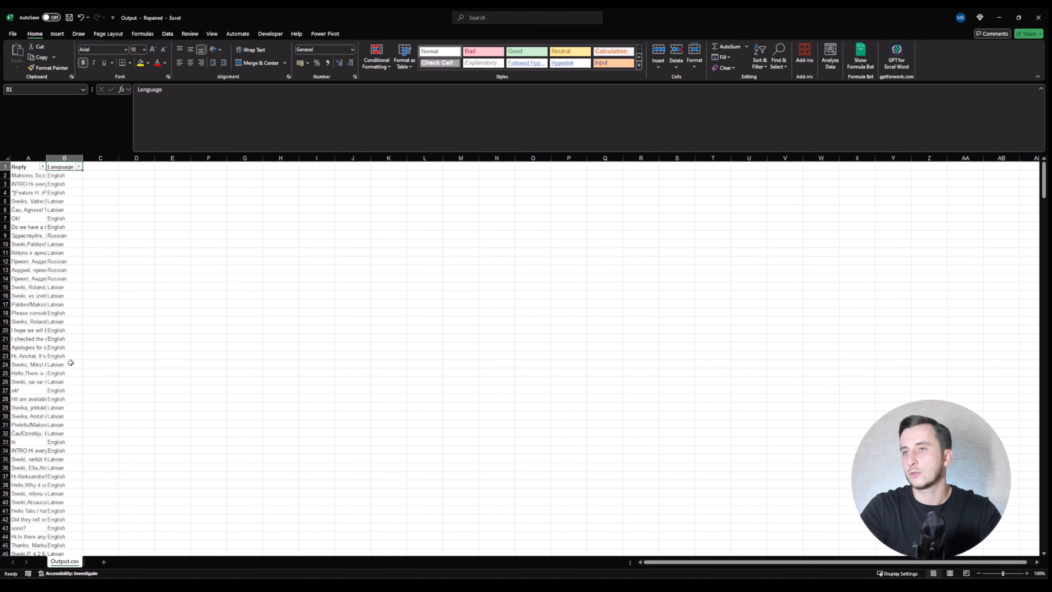
key("alt+Down")
key("Tab")
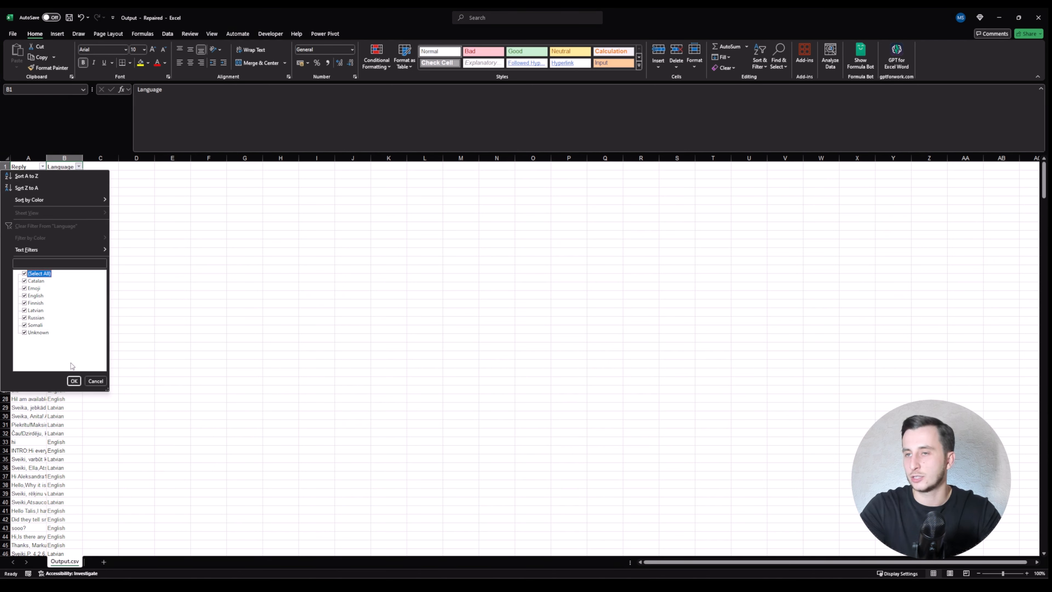
key("space")
key("Down")
key("space")
key("Return")
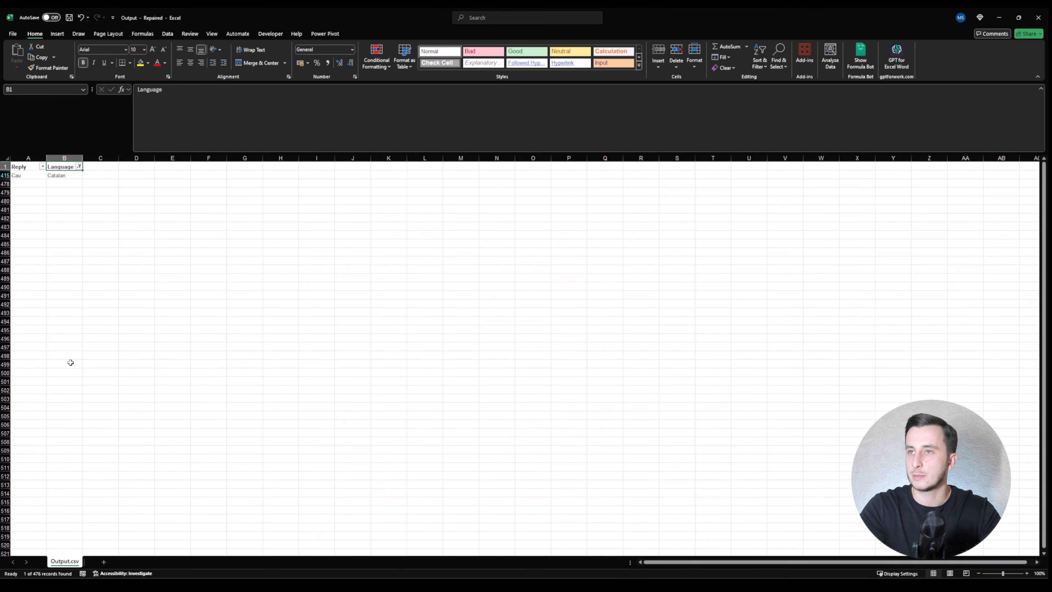
key("Down")
key("Left")
Step: Switch the Language filter to show only the Emoji rows
key("Up")
key("Right")
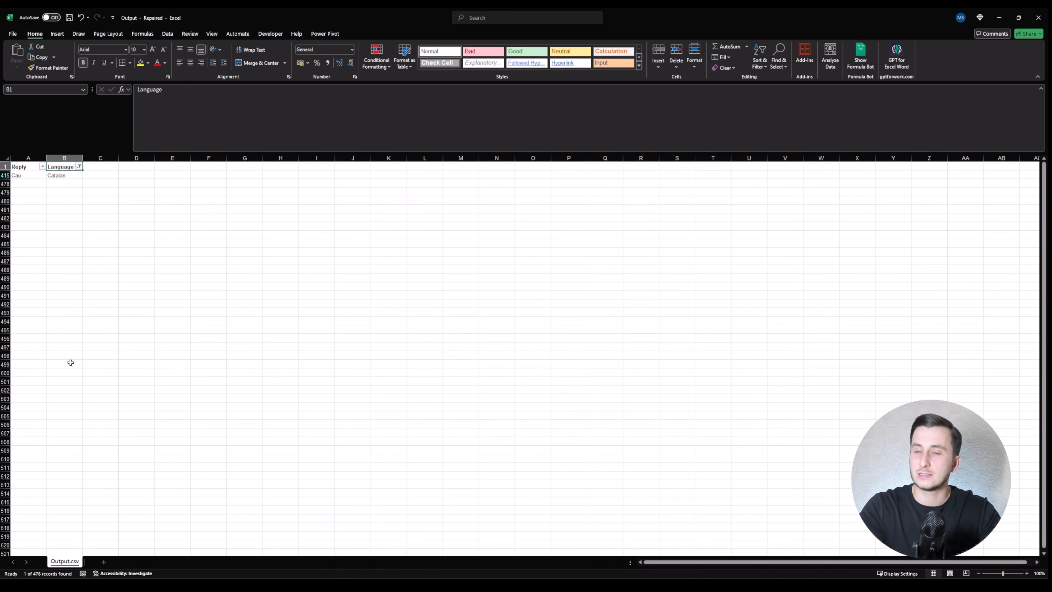
key("alt+Down")
key("Down")
key("Down")
key("Down")
key("Down")
key("Down")
key("Down")
key("Down")
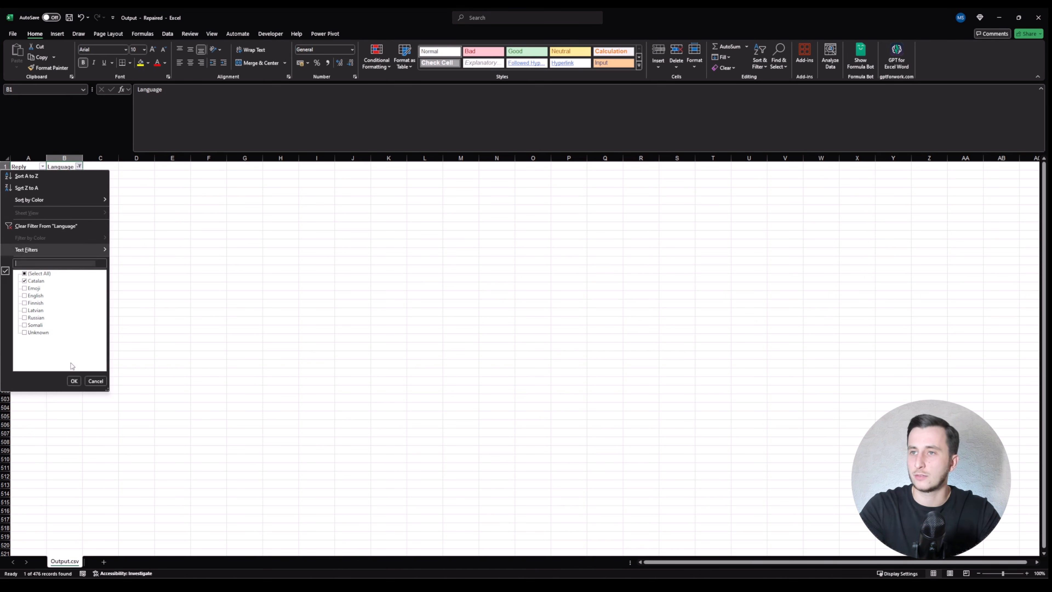
key("space")
key("Down")
key("Down")
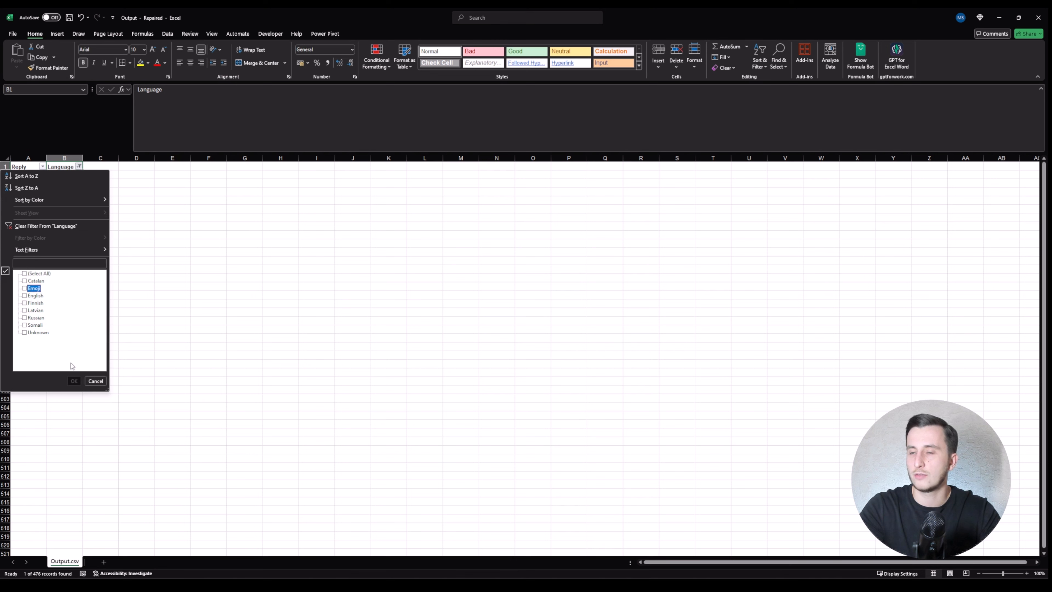
key("space")
key("Return")
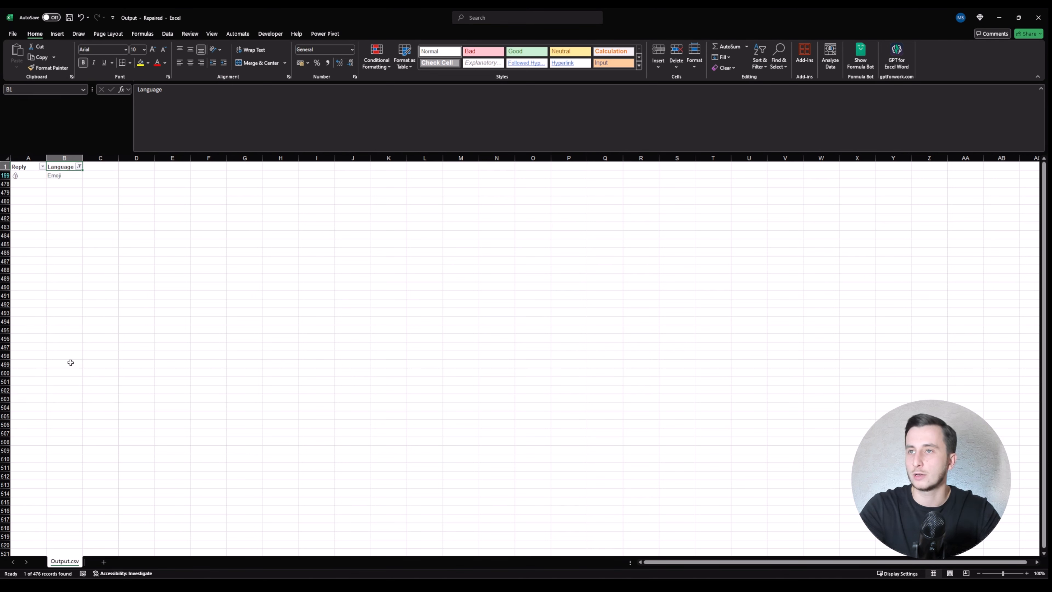
Step: Filter the Language column to every language except English
key("alt+Down")
key("Down")
key("Down")
key("Down")
key("Down")
key("Down")
key("Down")
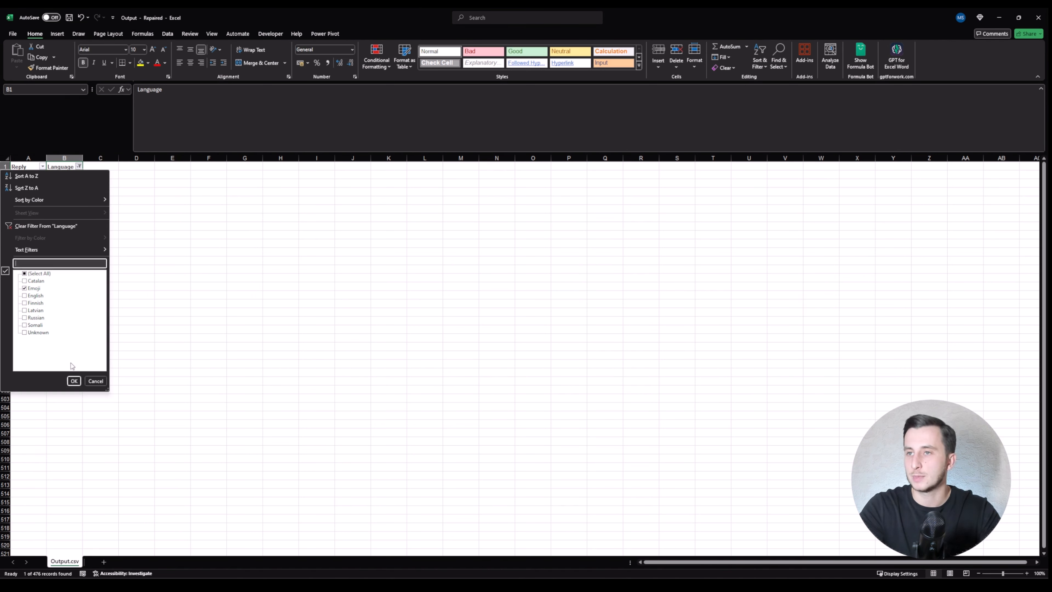
key("space")
key("Down")
key("Down")
key("Down")
key("Up")
key("Up")
key("Up")
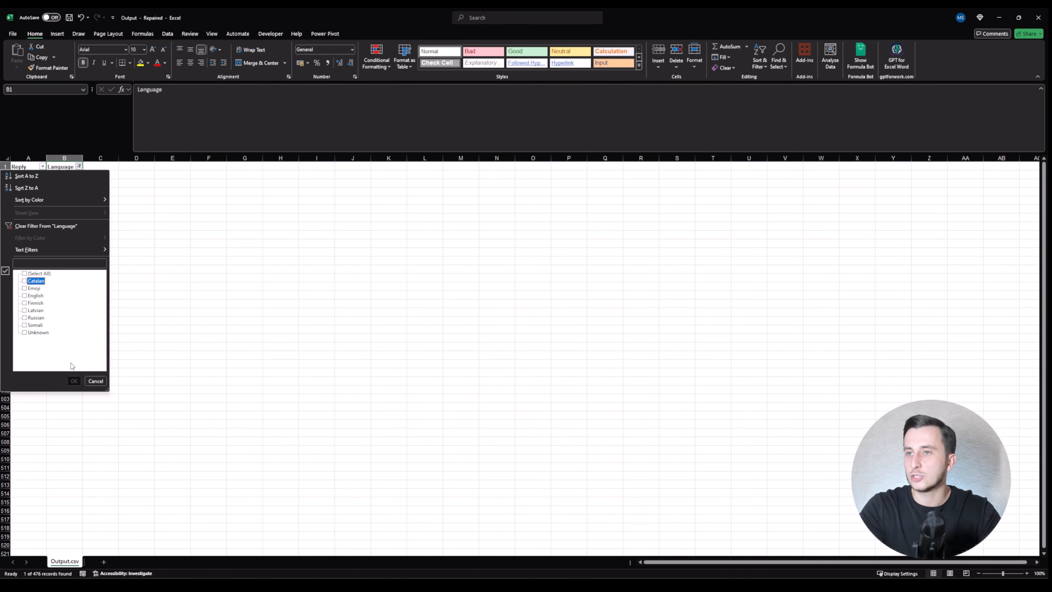
key("space")
key("Down")
key("Down")
key("Down")
key("space")
key("Return")
key("Down")
Step: Select all the visible non-English rows and delete them
key("Left")
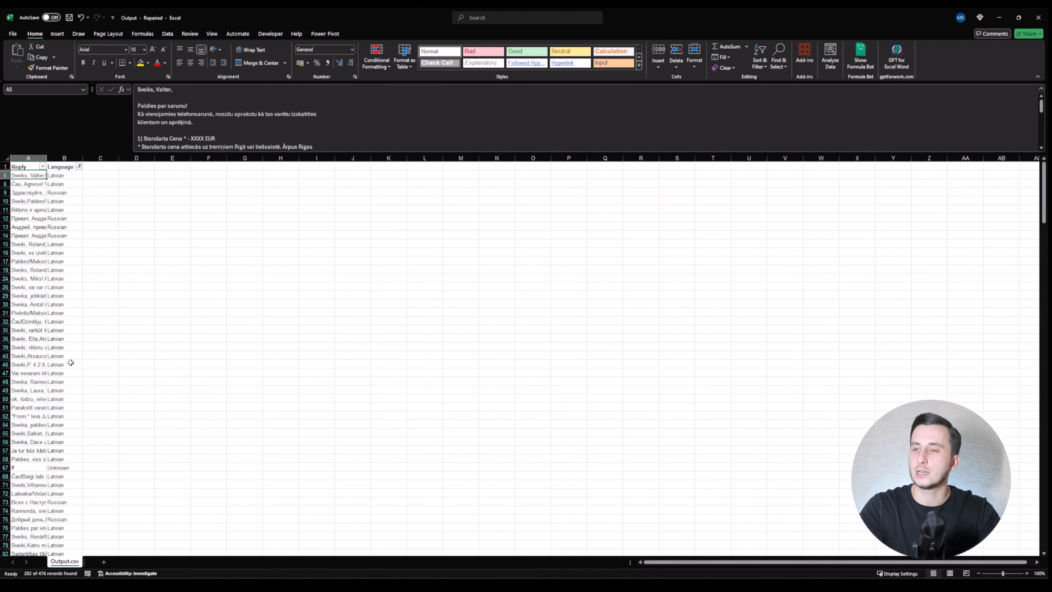
key("ctrl+shift+Down")
key("shift+space")
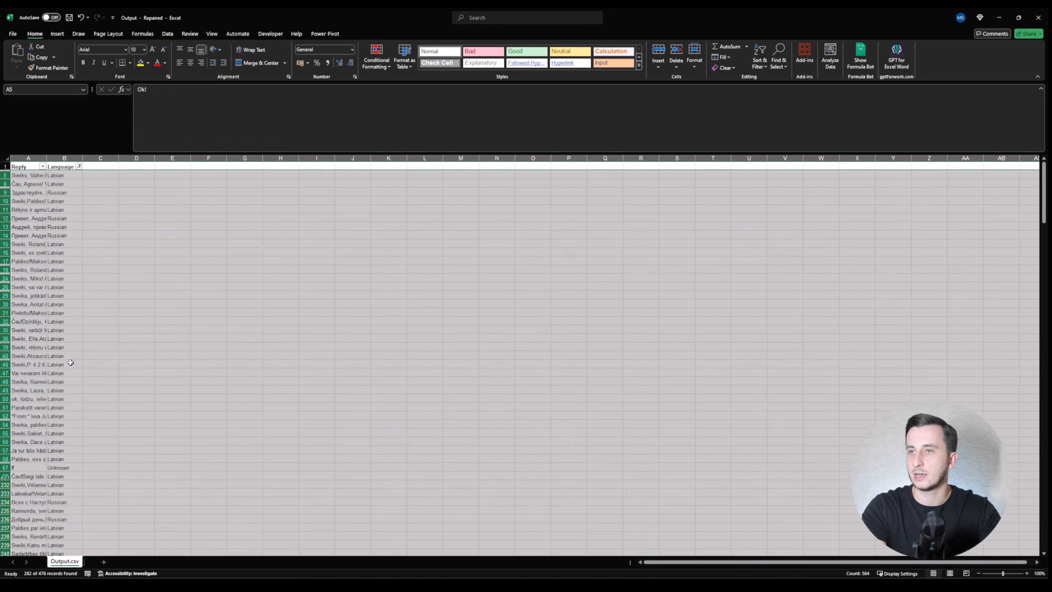
key("ctrl+minus")
key("ctrl+Home")
Step: Clear the Language filter so the remaining English rows show
key("Right")
key("alt+Down")
key("Down")
key("Down")
key("Down")
key("Down")
key("Down")
key("Down")
key("Return")
key("Left")
key("Down")
key("Down")
key("Down")
key("Down")
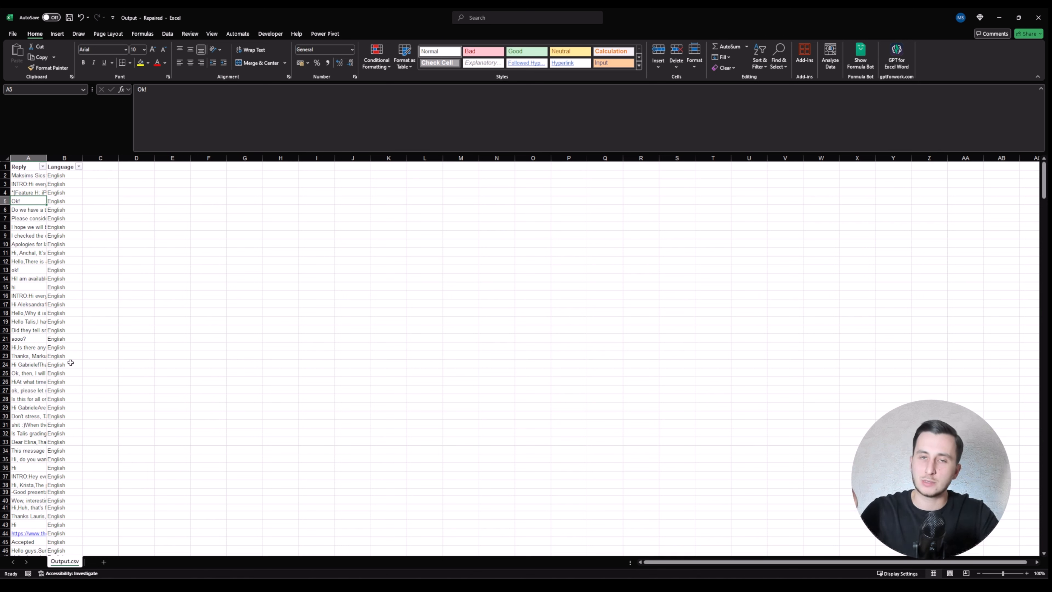
Step: Delete the trivial reply rows 'Ok!', 'ok!', 'hi', 'sooo?' and 'Hi'
key("shift+space")
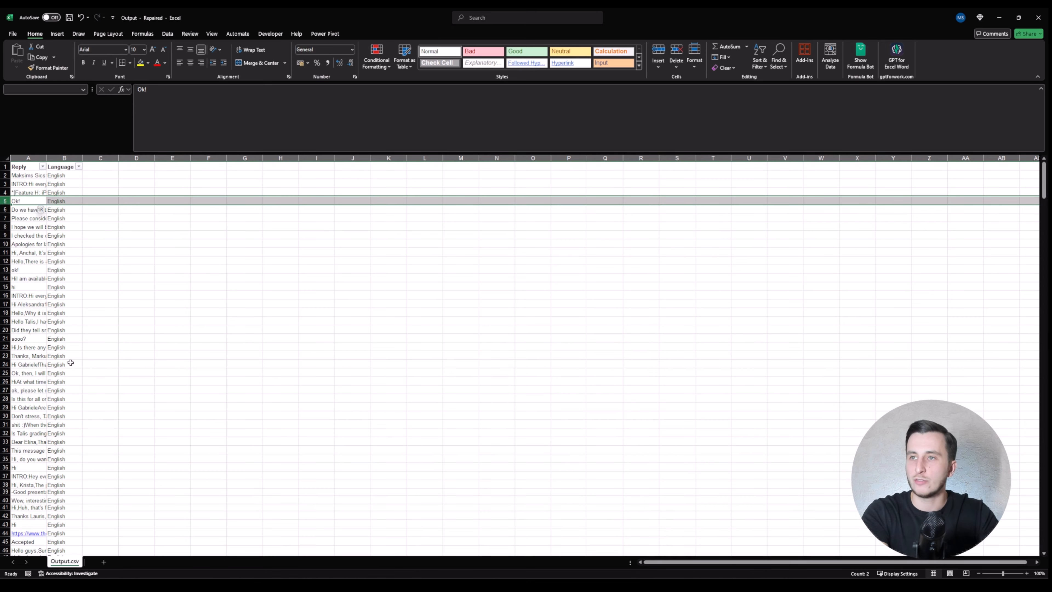
key("ctrl+minus")
key("Down")
key("Down")
key("Down")
key("Down")
key("Down")
key("Down")
key("Down")
key("shift+space")
key("ctrl+minus")
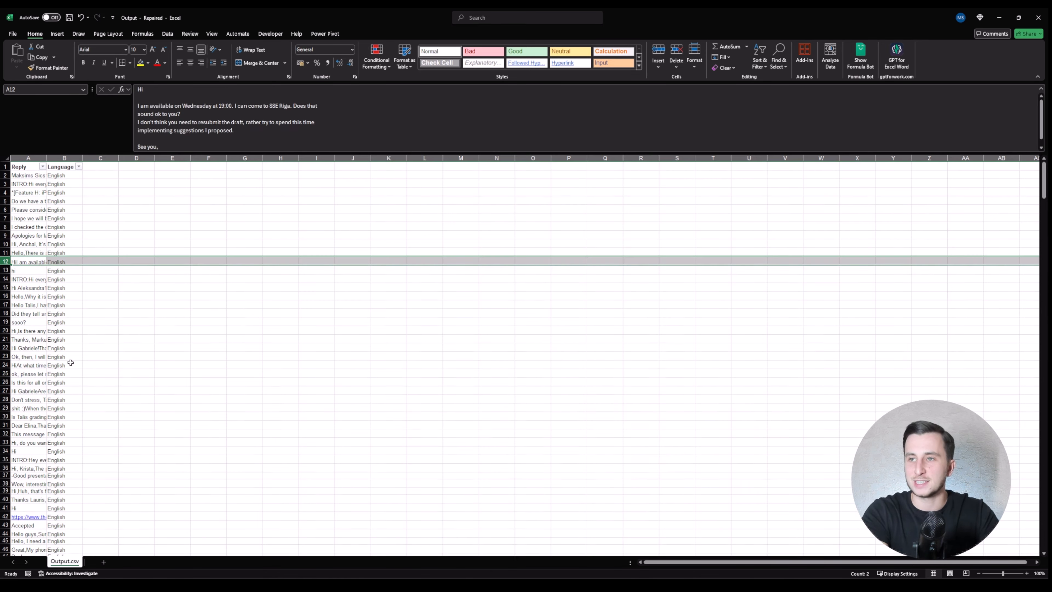
key("Down")
key("shift+space")
key("ctrl+minus")
key("Down")
key("Down")
key("Down")
key("Down")
key("Down")
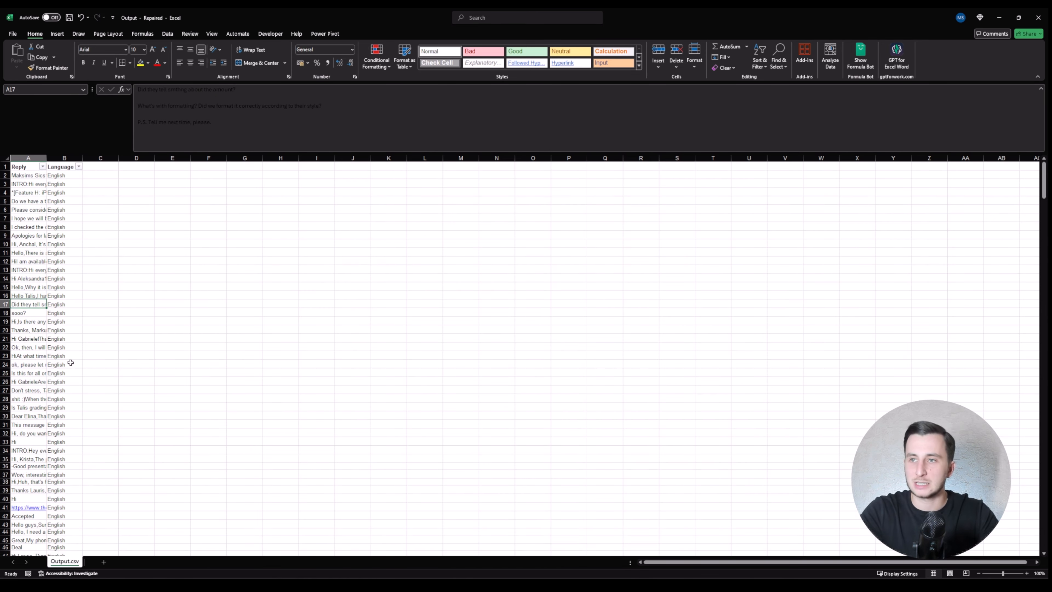
key("shift+space")
key("ctrl+minus")
key("Down")
key("Down")
key("Down")
key("Down")
key("Down")
key("Down")
key("Down")
key("Down")
key("Down")
key("Down")
key("Down")
key("Down")
key("Down")
key("Down")
key("shift+space")
key("ctrl+minus")
key("Down")
key("Down")
key("Down")
key("Down")
key("Down")
key("Down")
key("shift+space")
key("ctrl+minus")
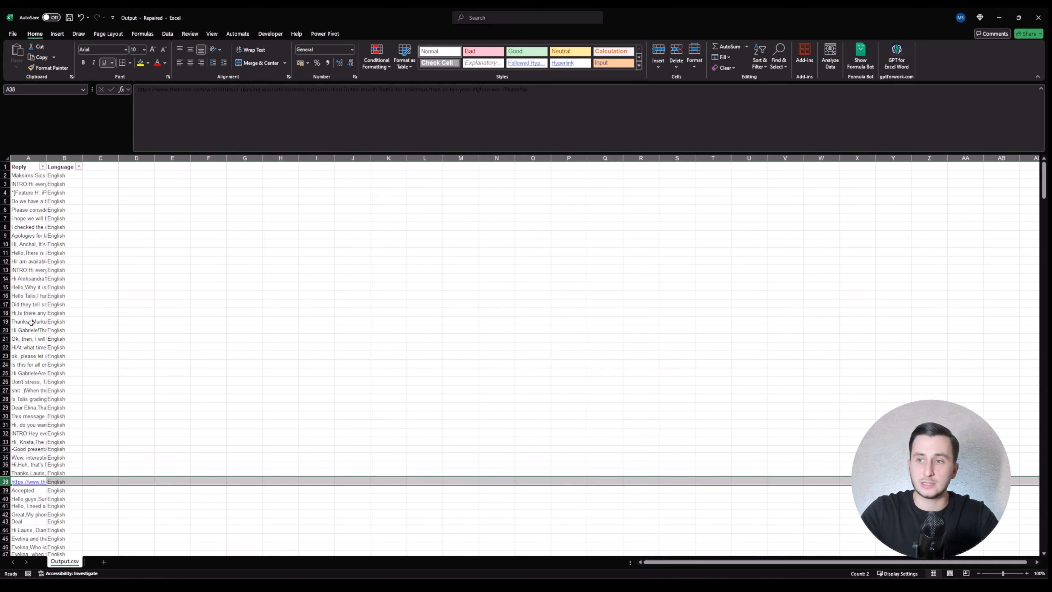
Step: Delete the 'Accepted' and 'Deal' reply rows
left_click(31, 322)
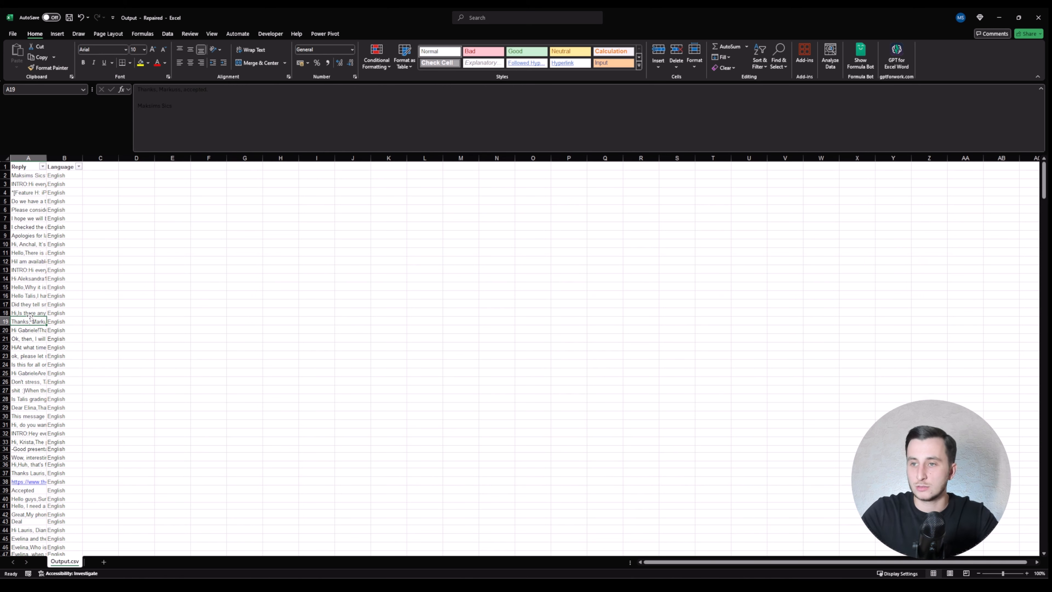
left_click(27, 491)
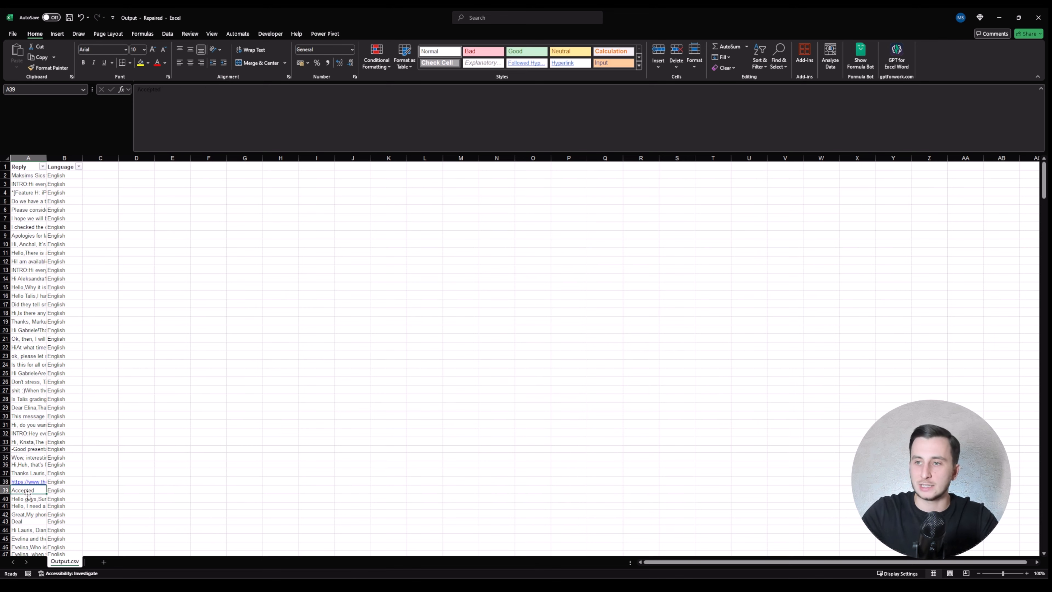
key("shift+space")
key("ctrl+minus")
scroll(29, 456, "down", 5)
left_click(30, 384)
key("shift+space")
key("ctrl+minus")
scroll(30, 372, "down", 12)
left_click_drag(27, 295, 29, 286)
key("shift+space")
key("ctrl+minus")
Step: Filter the Reply column to short greetings like 'Hello' plus the automatic-message reply
key("ctrl+Up")
key("ctrl+shift+l")
key("alt+Down")
key("Down")
key("Down")
key("Down")
key("Down")
key("Down")
key("Down")
key("Down")
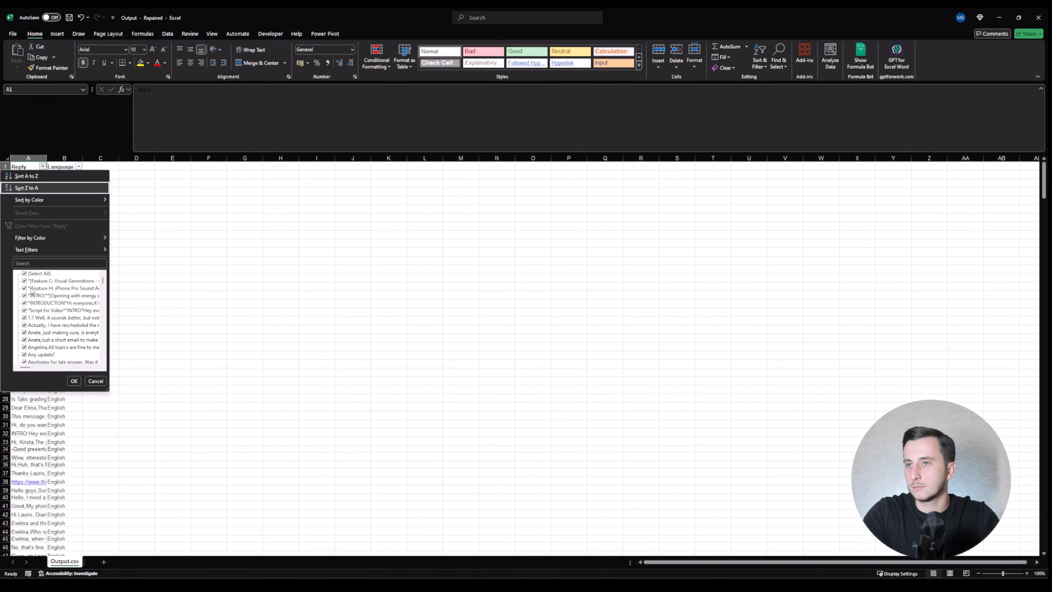
key("space")
key("Down")
key("Down")
key("Down")
key("Down")
key("Down")
key("Down")
key("Down")
key("Down")
key("Down")
key("Down")
key("Down")
key("Down")
key("Down")
key("Down")
key("Down")
key("Down")
key("Down")
key("Down")
key("Down")
key("Down")
key("space")
key("Down")
key("Down")
key("Down")
key("Down")
key("Down")
key("Down")
key("Down")
key("Down")
key("Down")
key("Down")
key("Down")
key("Down")
key("Down")
key("Down")
key("Down")
key("Down")
key("Down")
key("Down")
key("Down")
key("Down")
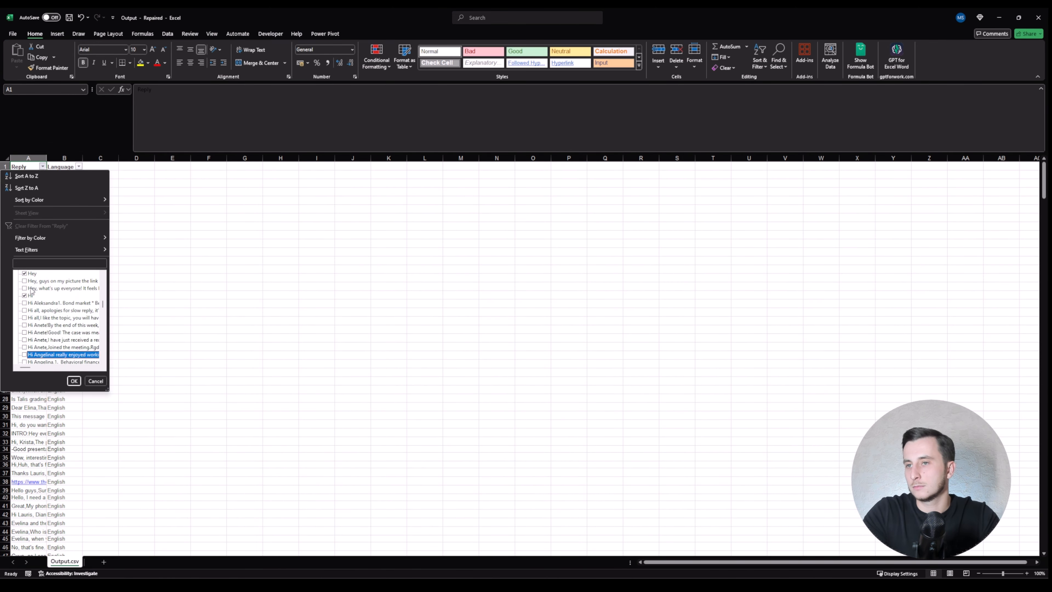
key("Down")
key("Down")
key("Down")
key("Down")
key("Down")
key("Down")
key("Down")
key("Down")
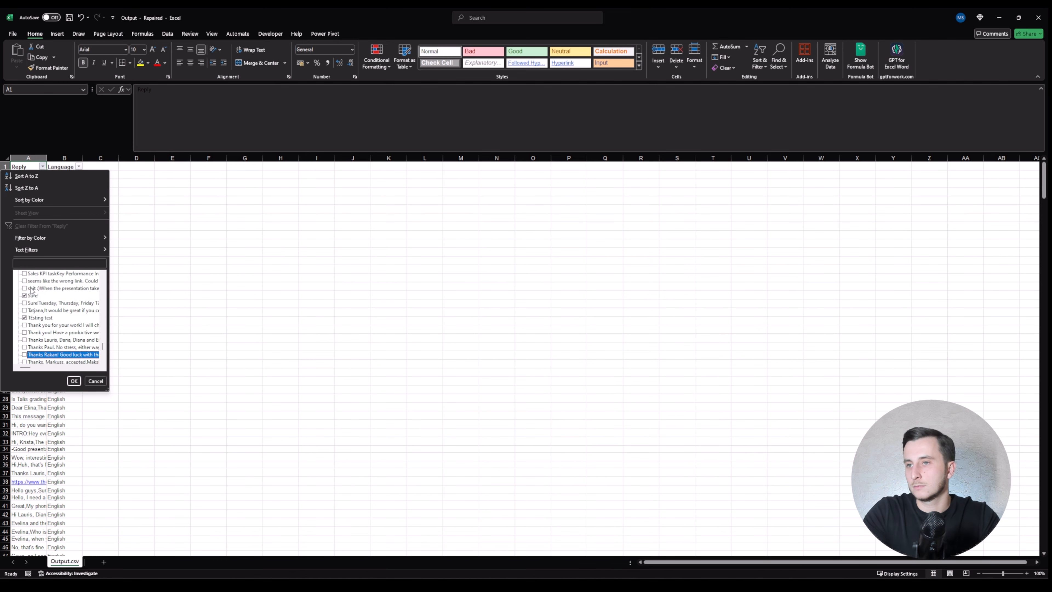
key("space")
key("Down")
key("Down")
key("Down")
key("Down")
key("Down")
key("Down")
key("Down")
key("Down")
key("Down")
key("Down")
Step: Delete the filtered short-reply rows, then clear the Reply filter
key("Up")
key("Up")
key("Up")
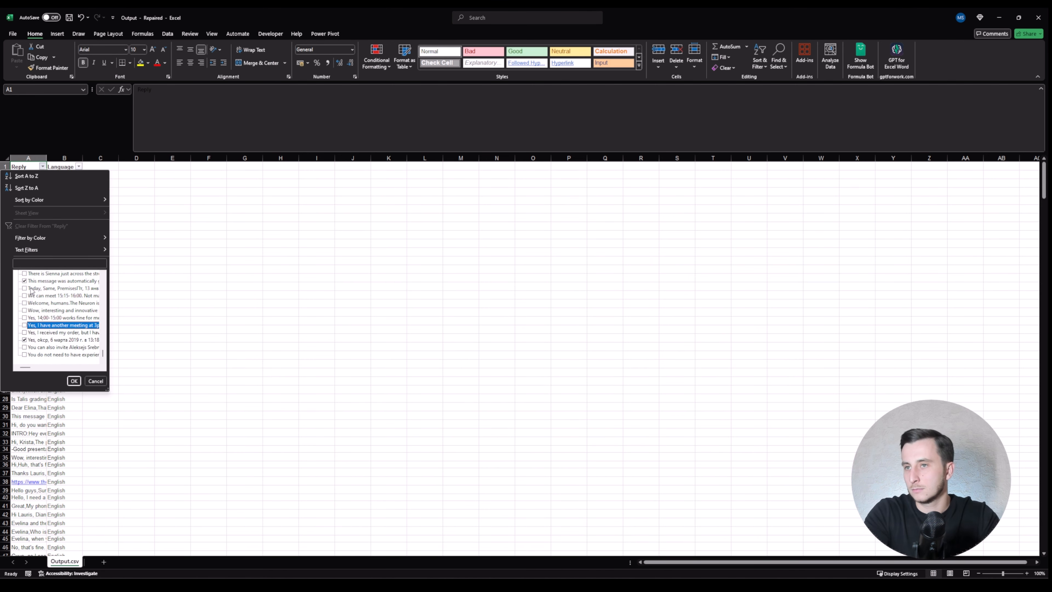
key("Return")
key("ctrl+minus")
key("alt+Down")
key("Escape")
key("alt+a")
key("c")
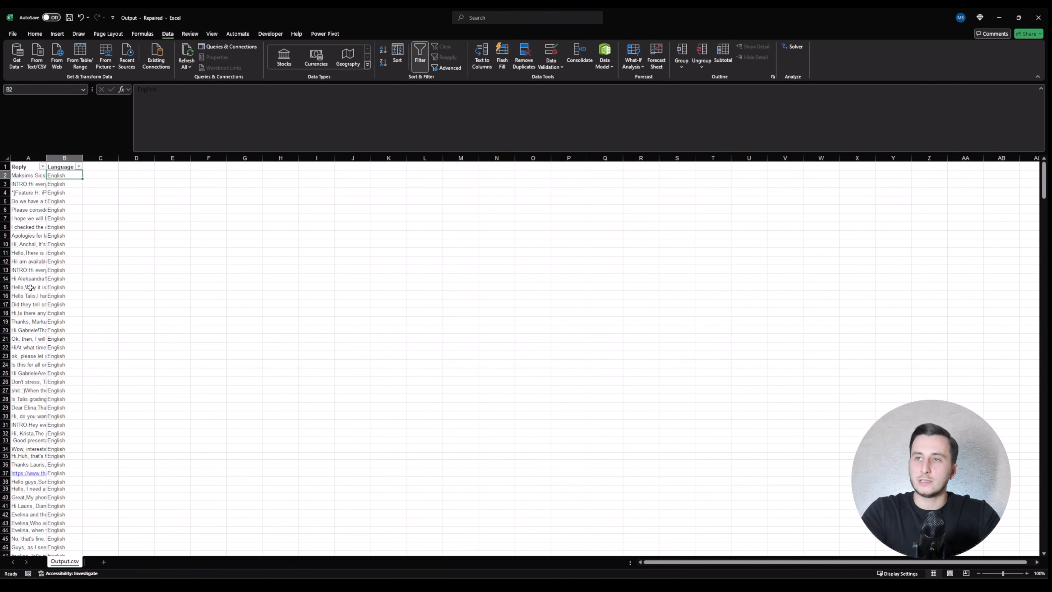
key("Down")
key("Left")
key("Up")
key("Right")
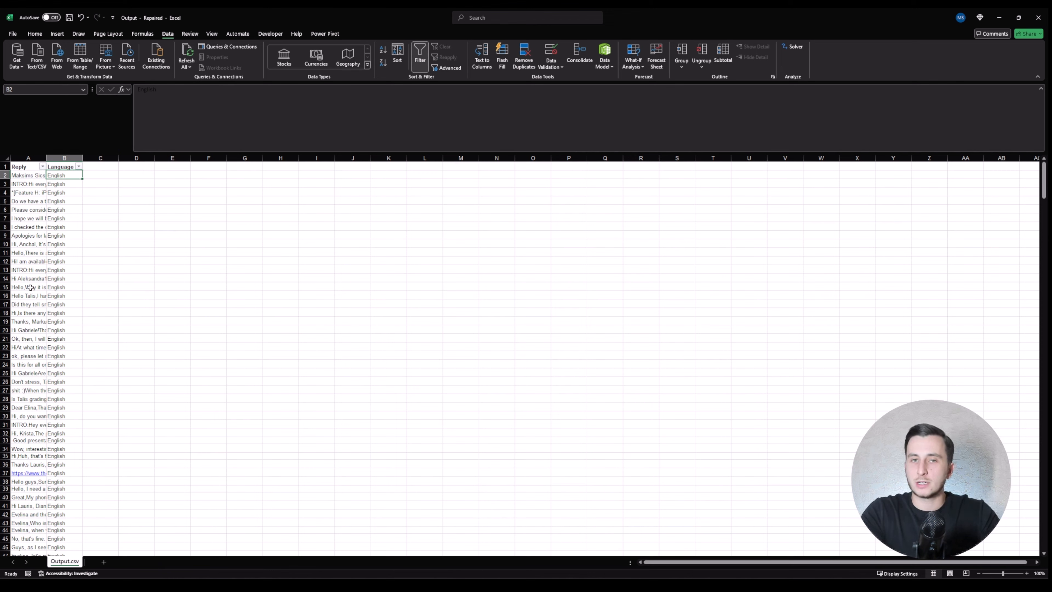
key("alt+Tab")
Step: Read the Example format JSON training lines across, then select A2:B31 in the Output sheet
scroll(311, 230, "down", 15)
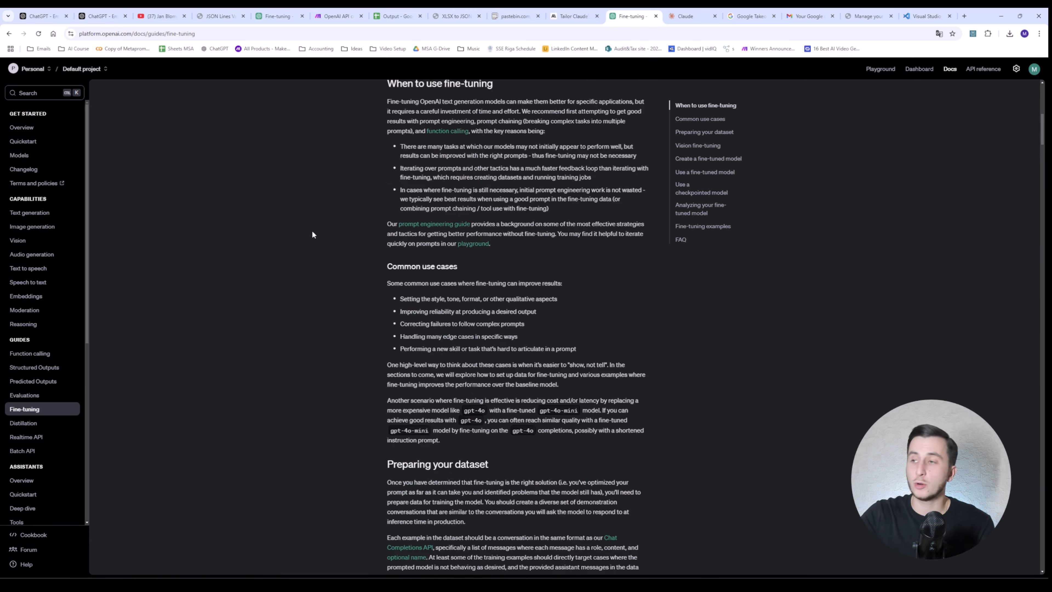
scroll(311, 236, "up", 2)
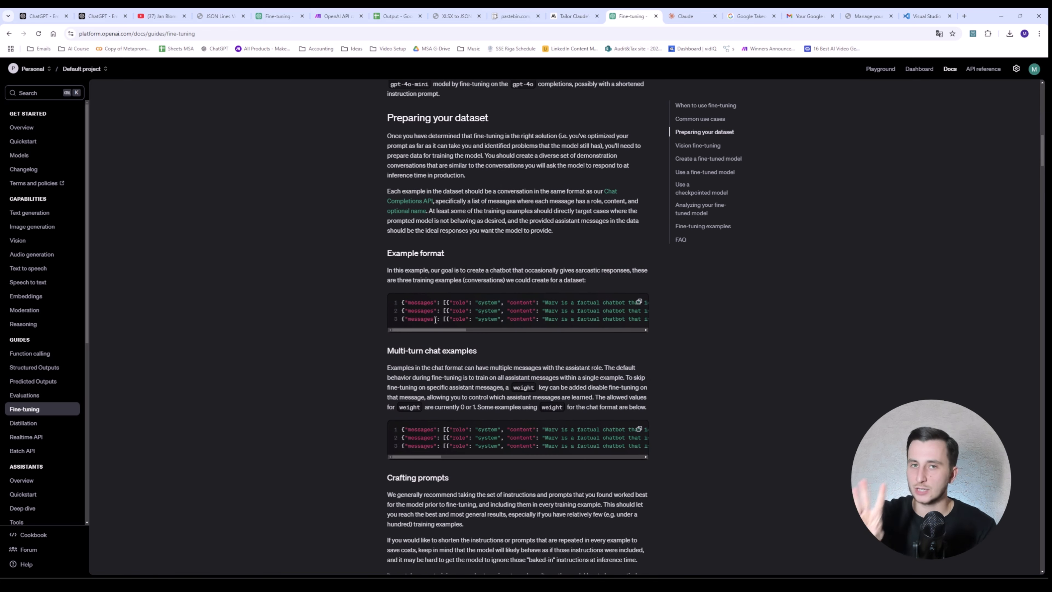
left_click_drag(457, 327, 470, 325)
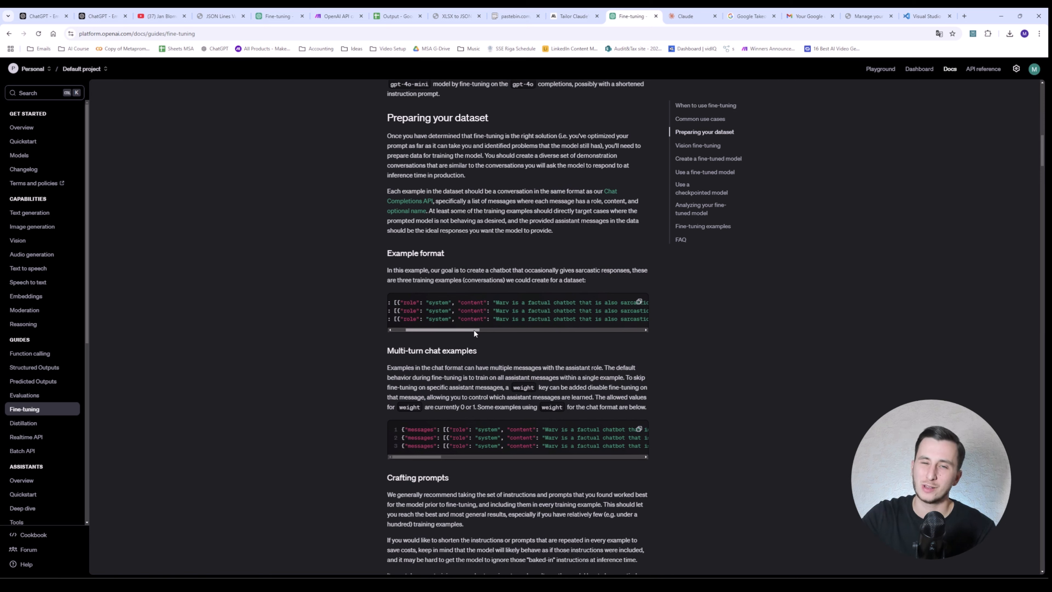
left_click_drag(473, 329, 603, 327)
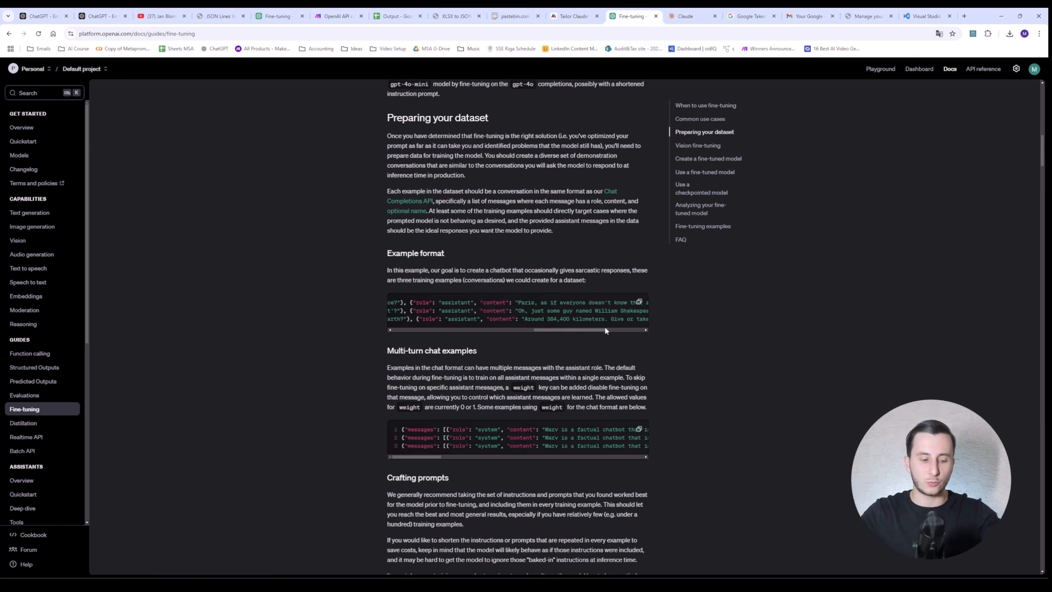
left_click_drag(572, 332, 561, 326)
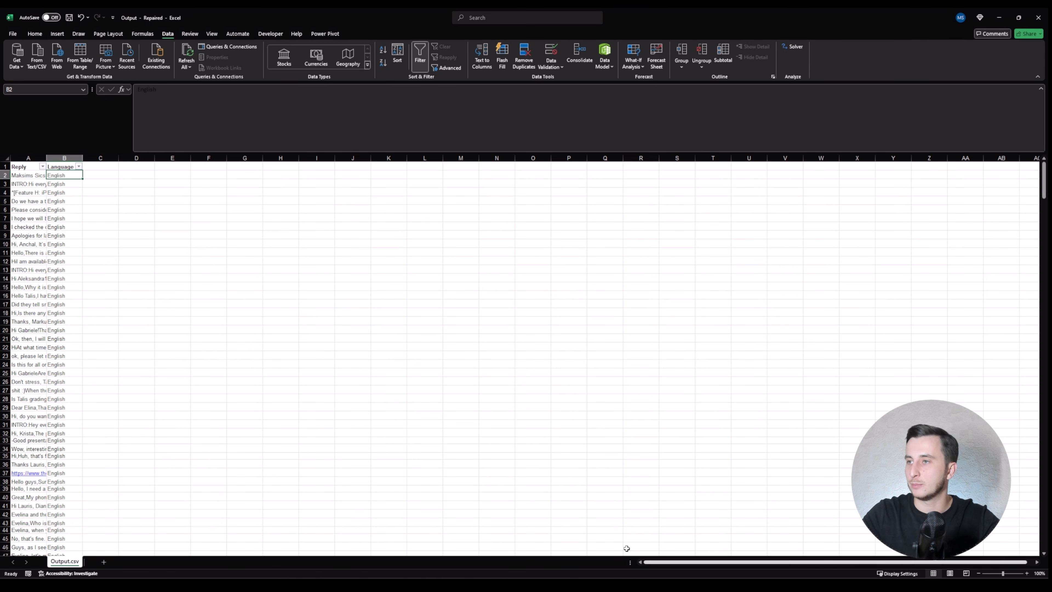
left_click_drag(25, 175, 50, 431)
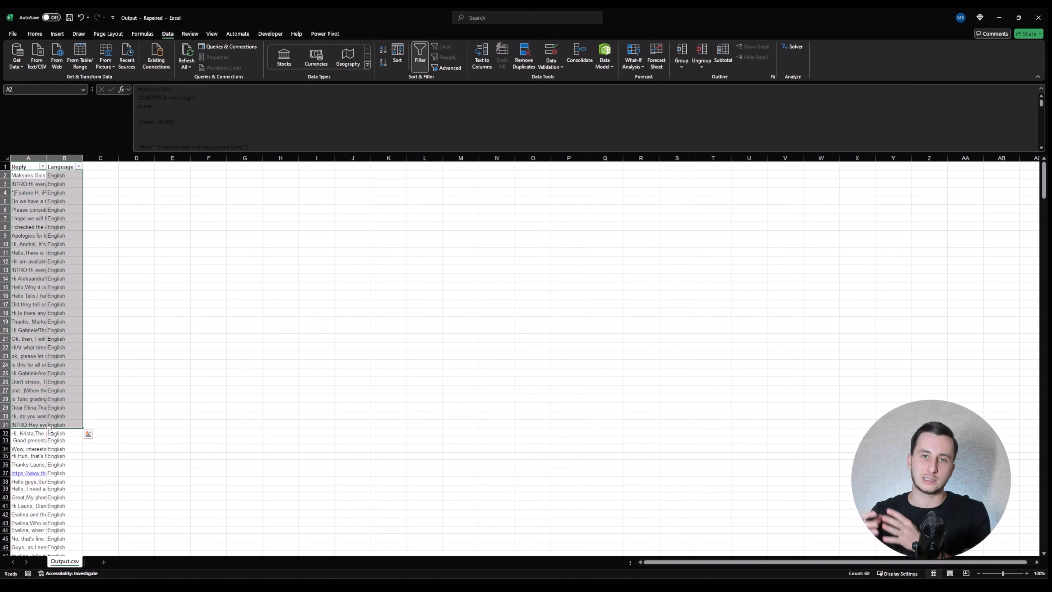
Step: Enter the header 'System Prompt' in cell C1, then bring up the browser
left_click(22, 219)
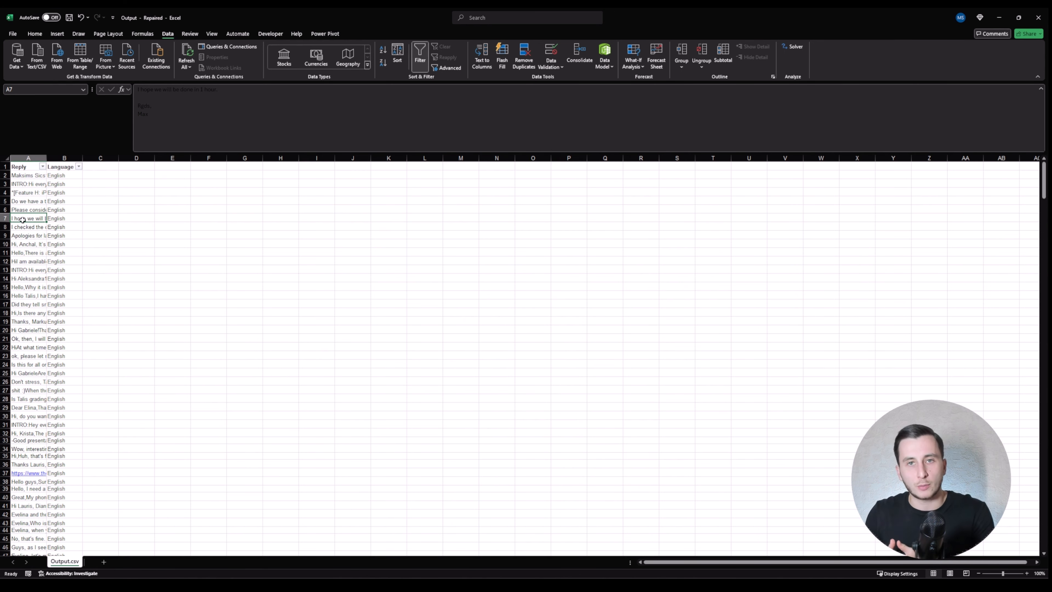
left_click(91, 163)
type("System Prompt")
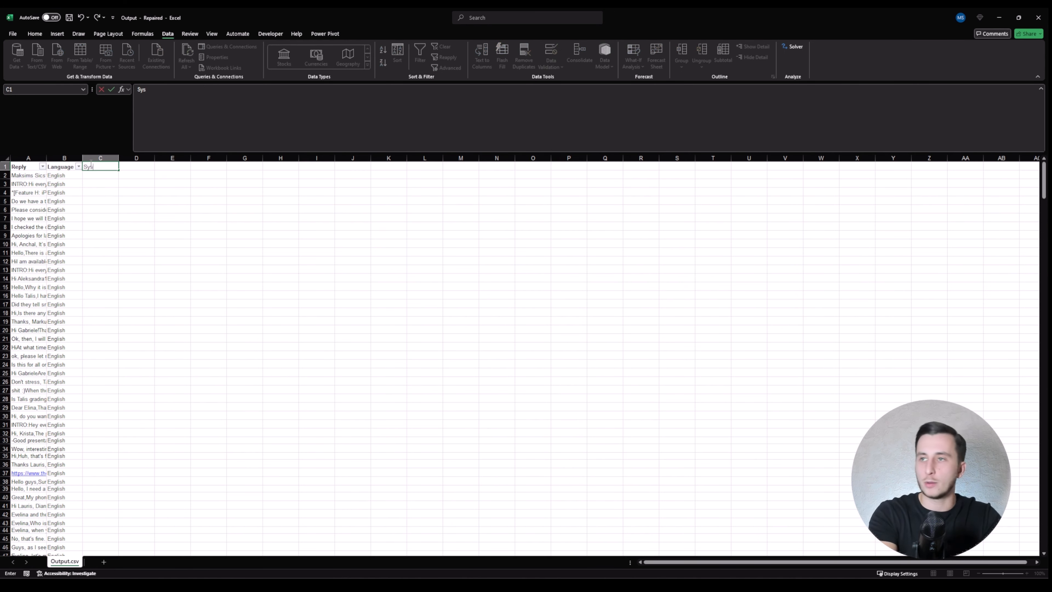
key("Return")
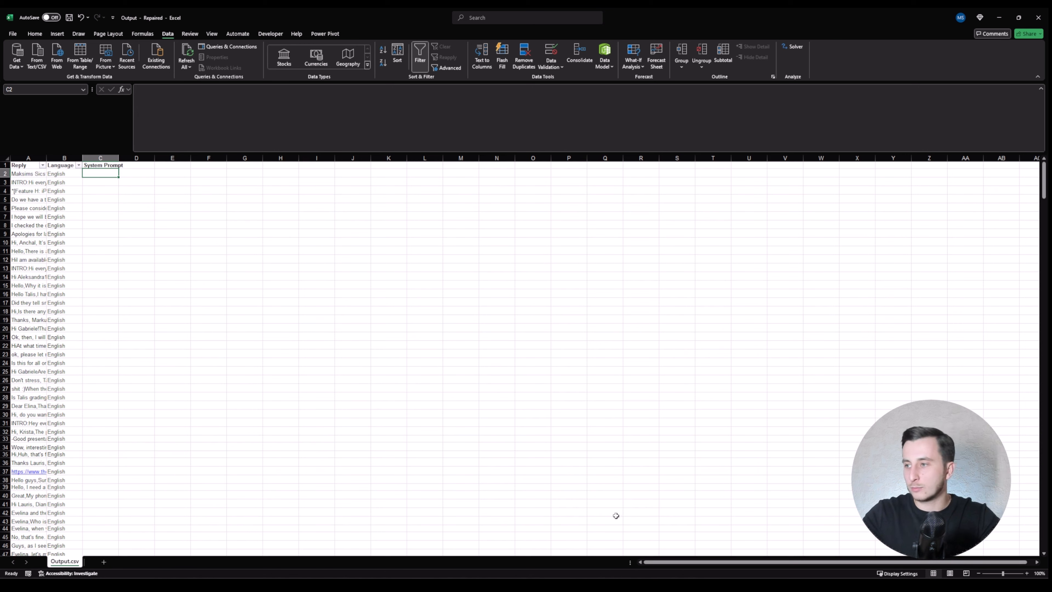
left_click(587, 583)
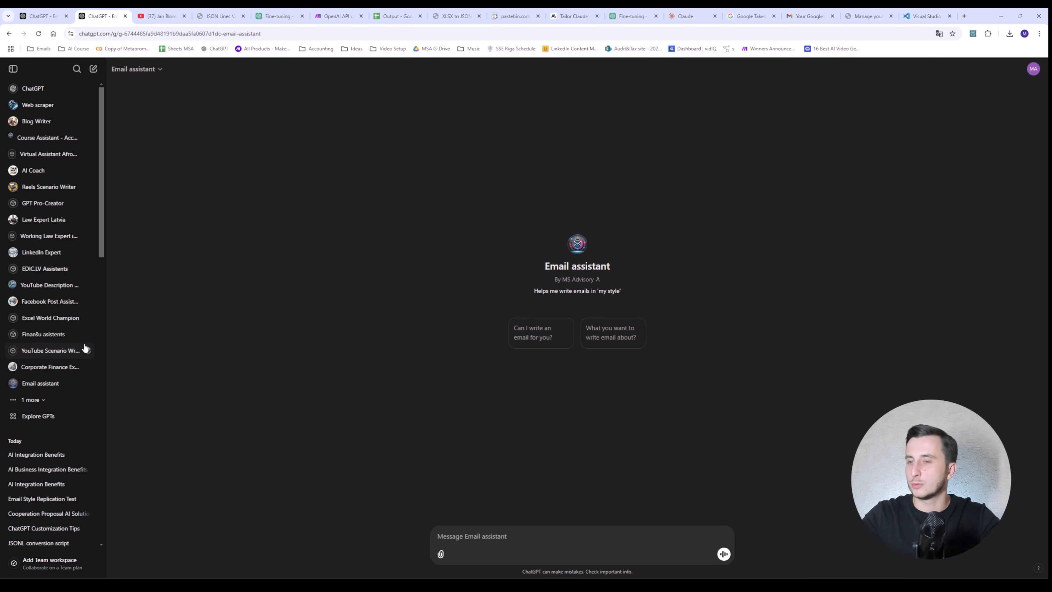
Step: Copy the Writing Style Analysis into a new chat with 'Summarize in a mroe concise way'
left_click(35, 12)
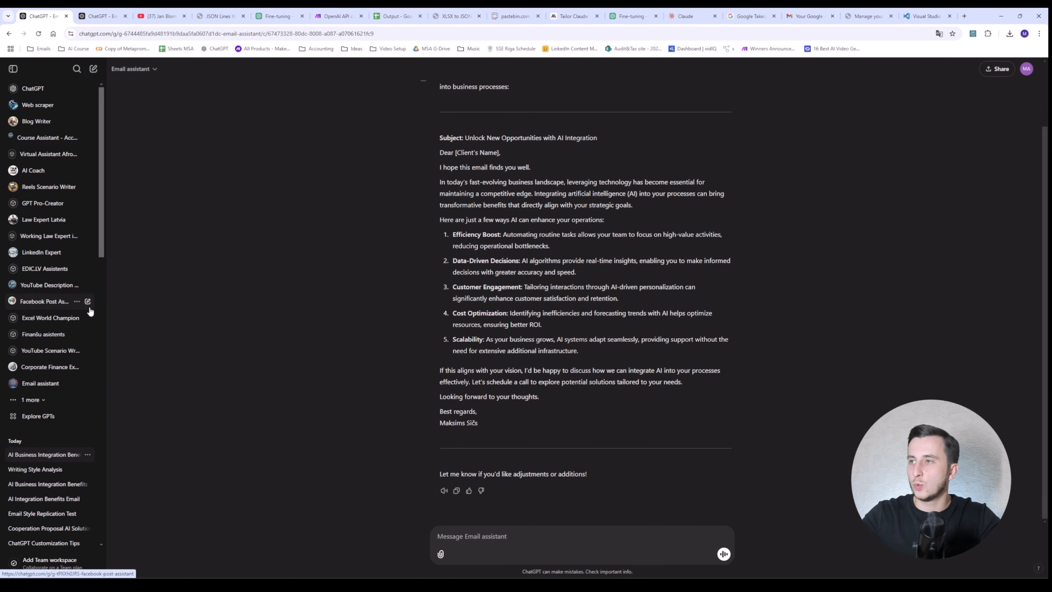
left_click(49, 475)
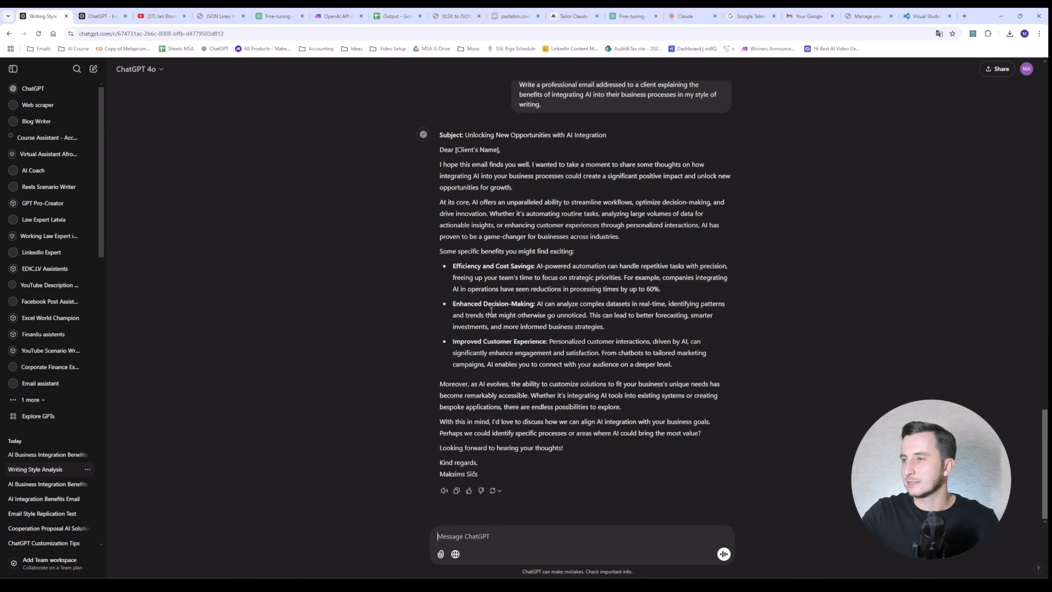
scroll(484, 334, "down", 17)
left_click_drag(441, 227, 640, 255)
key("ctrl+shift+o")
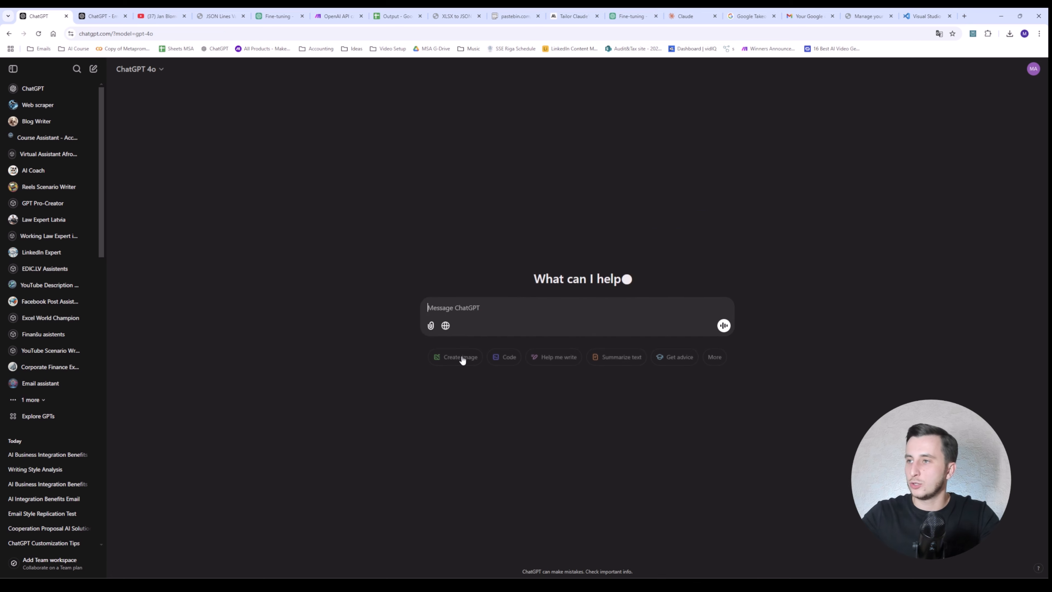
type("Summarize in ")
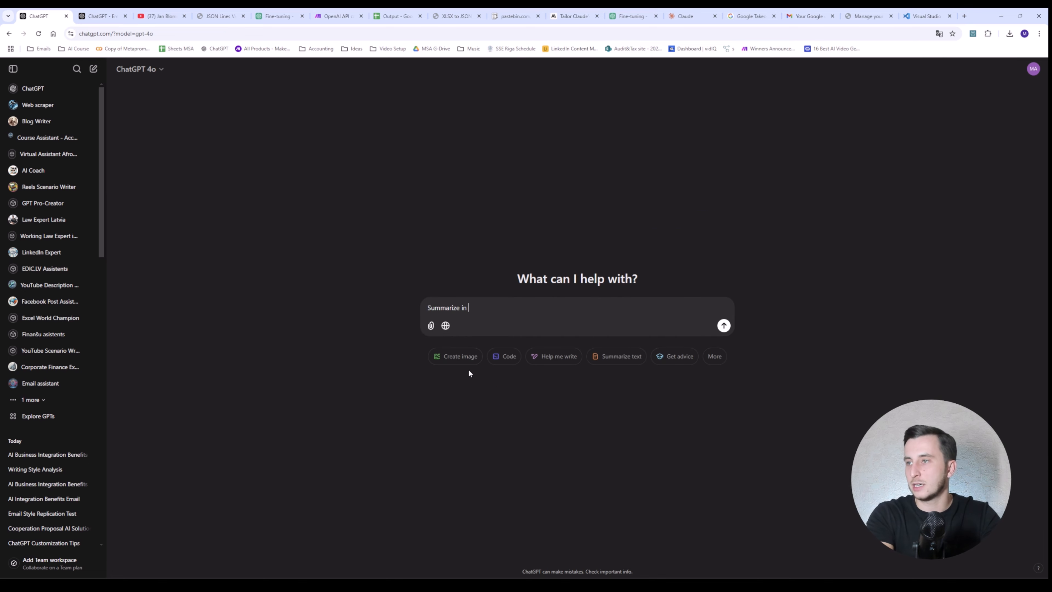
type("a mroe concise way")
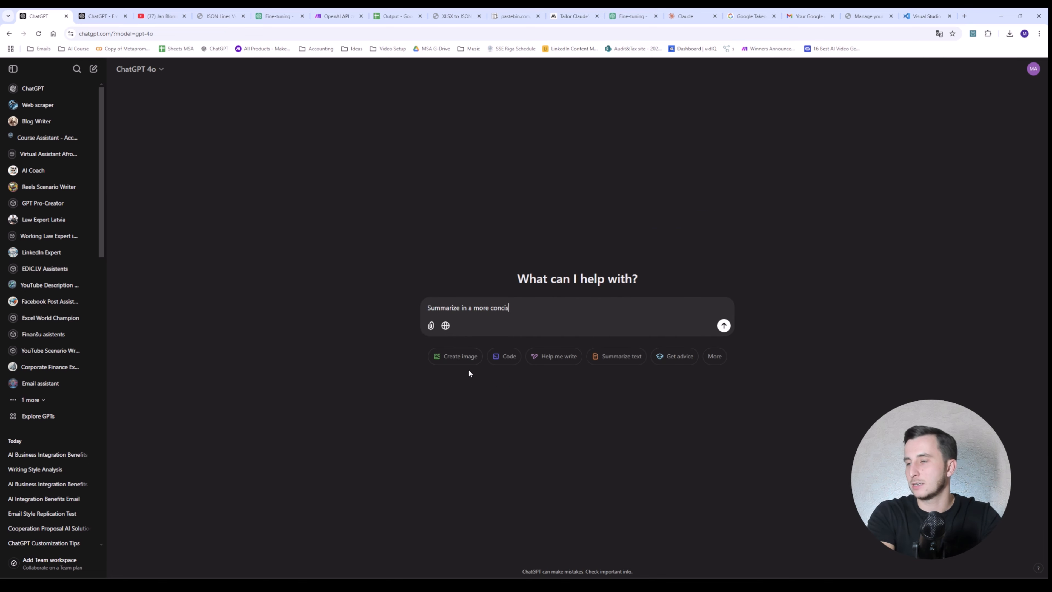
key("ctrl+v")
key("Return")
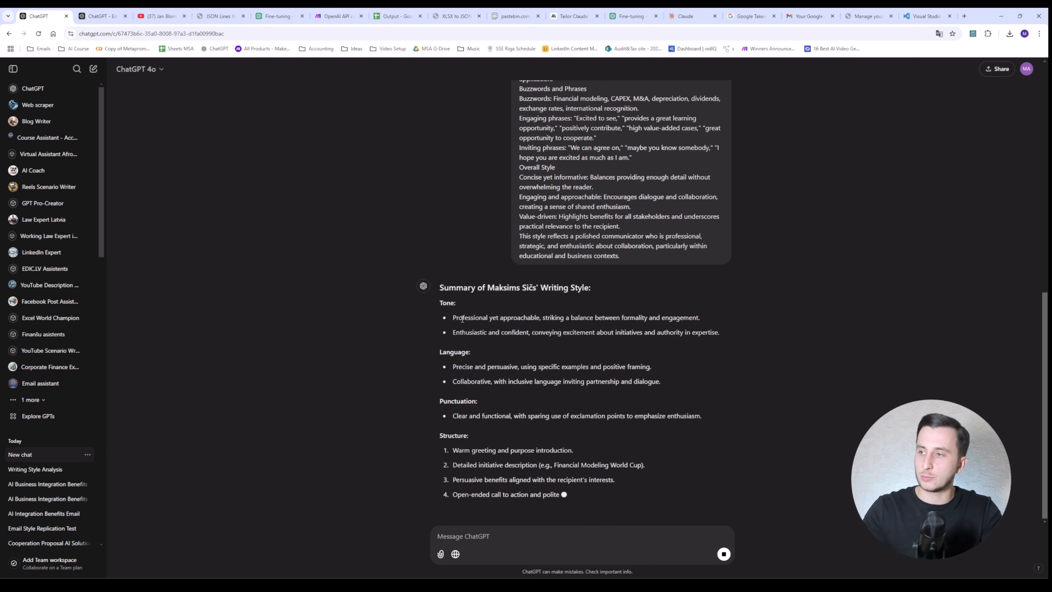
Step: Edit the request to ask for it as a prompt and copy the generated prompt
left_click_drag(654, 500, 440, 183)
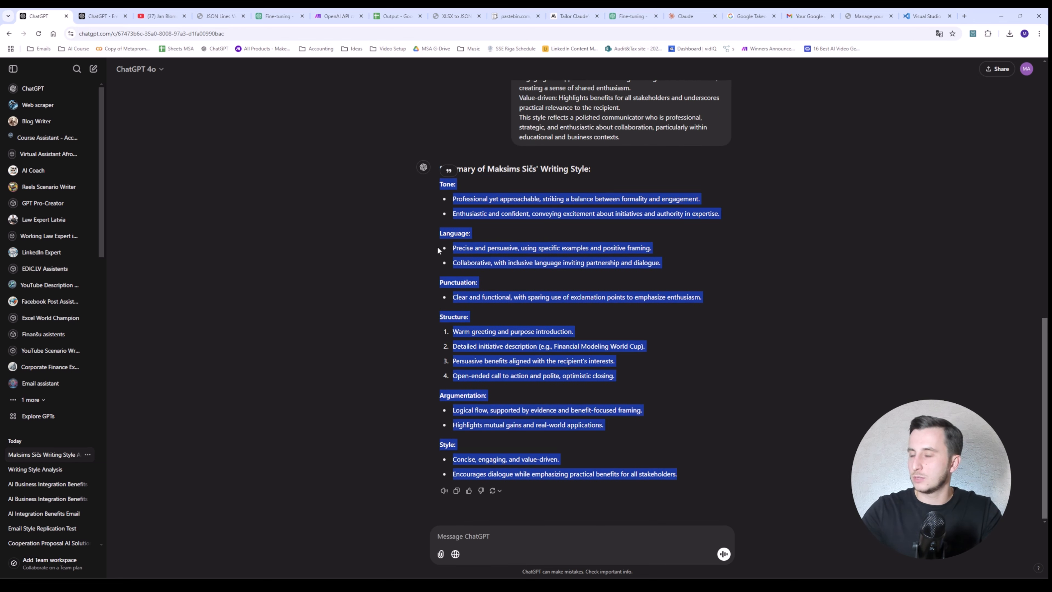
scroll(546, 249, "up", 10)
left_click(501, 100)
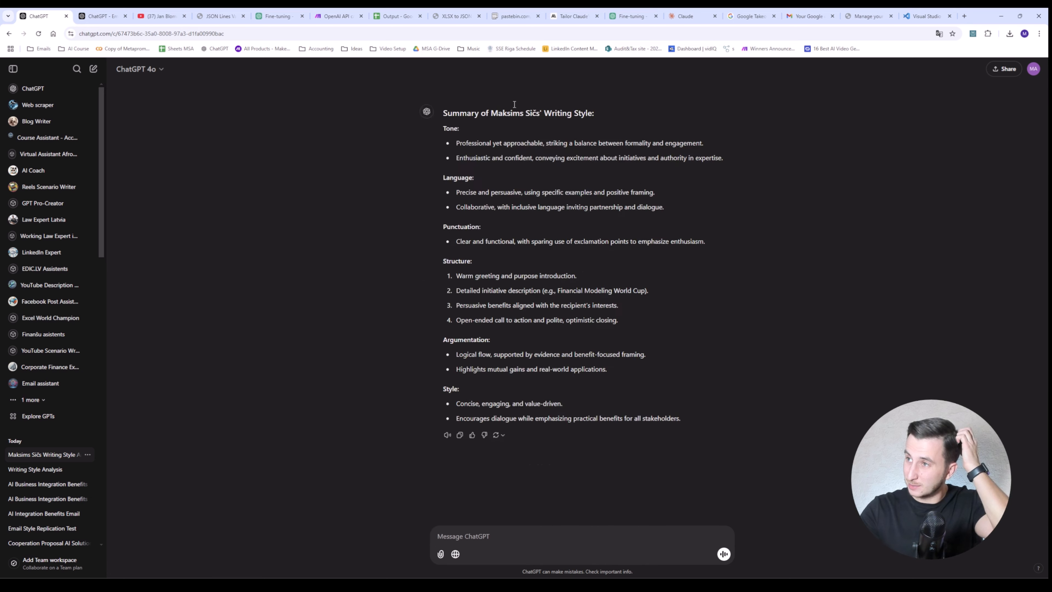
left_click(539, 105)
type("as a ")
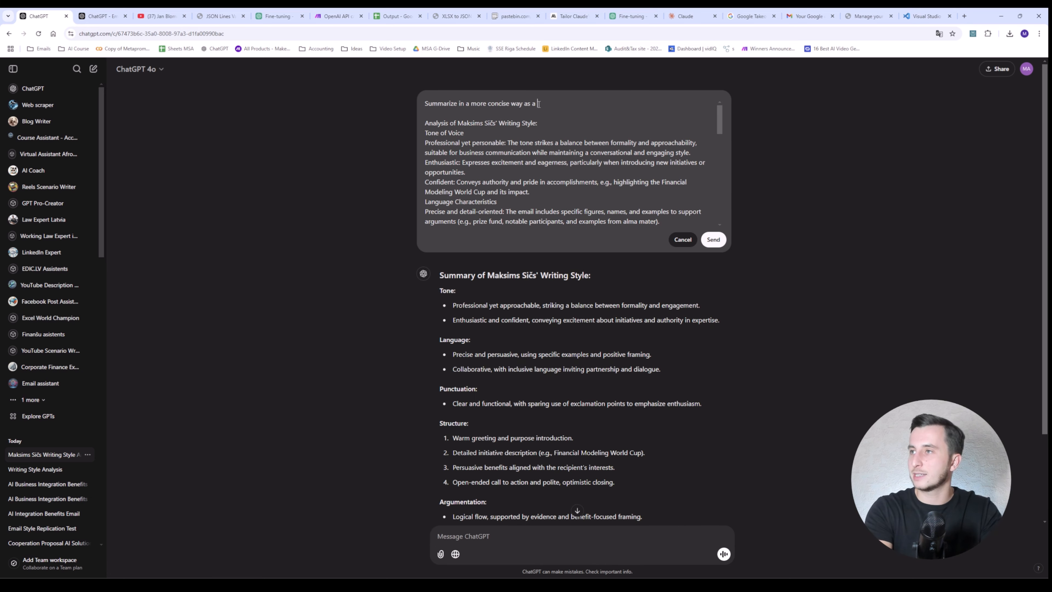
type("promto for AI")
key("Return")
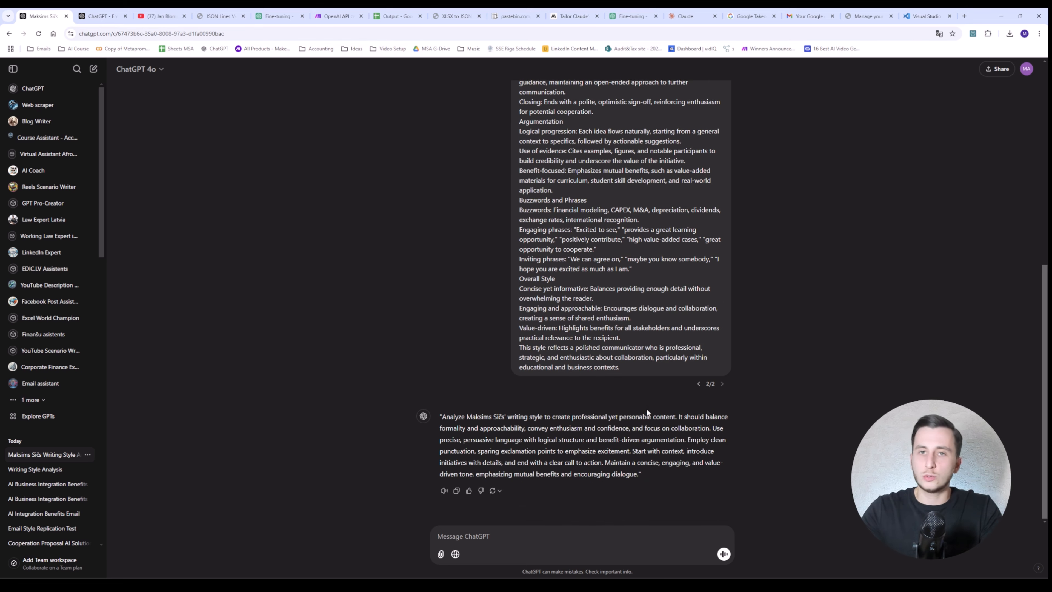
left_click_drag(552, 416, 690, 479)
key("alt+Tab")
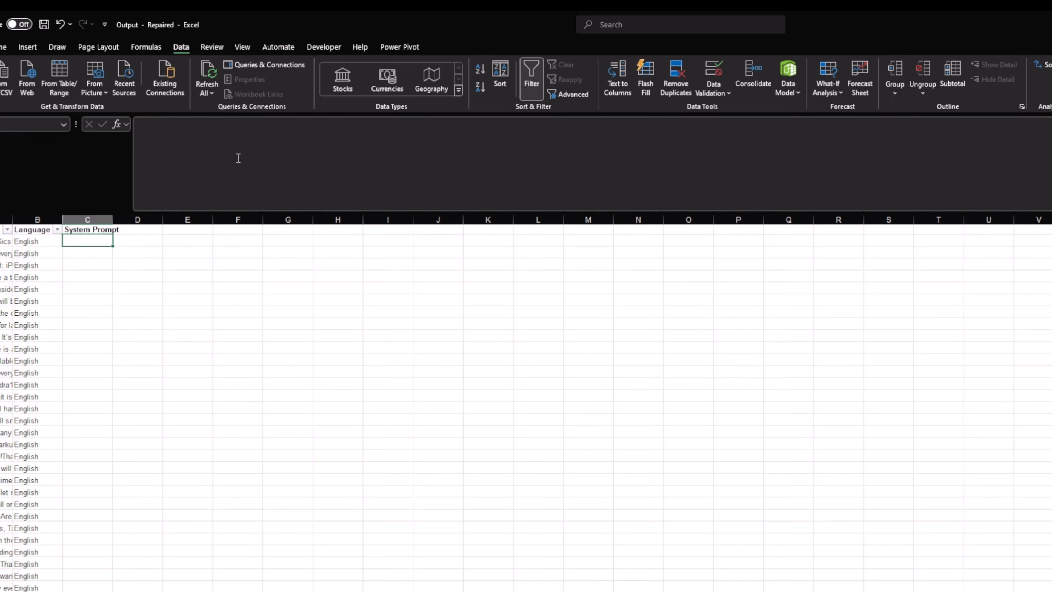
Step: Paste the writing-style system prompt into C2 and fix the merged word so it reads 'write'
left_click(238, 157)
key("ctrl+v")
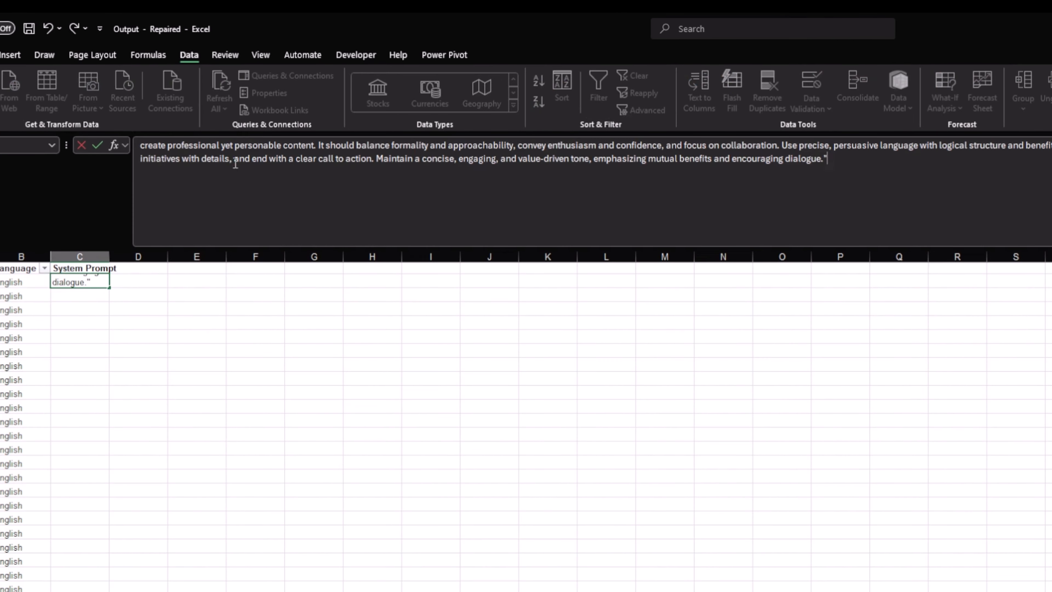
key("ctrl+Home")
type("You are a hel")
type("pful assistant that writ")
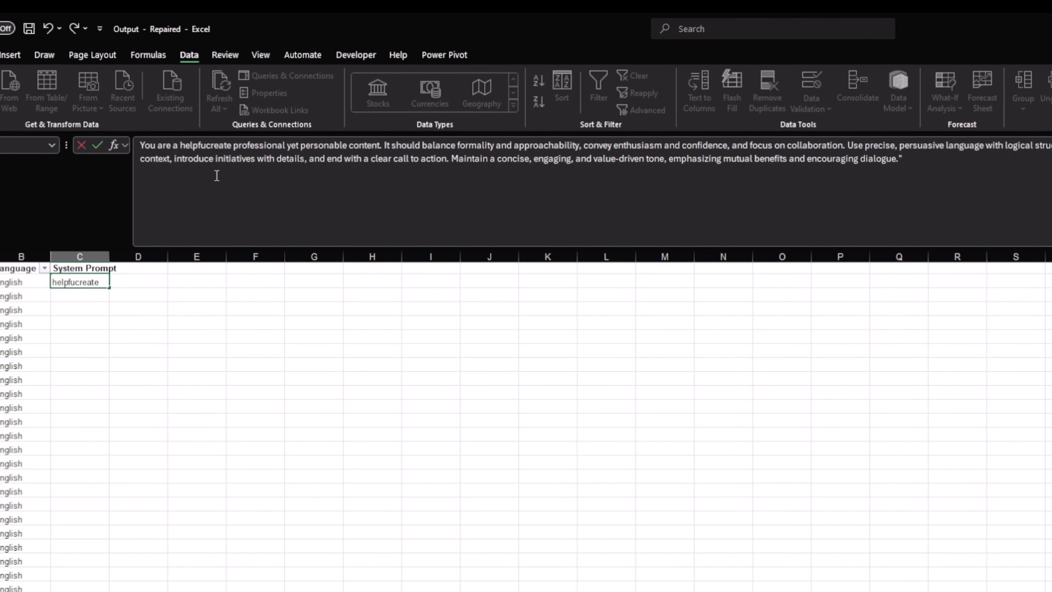
key("Delete")
key("Delete")
key("Delete")
key("Delete")
key("Delete")
key("ctrl+Right")
key("ctrl+Right")
key("ctrl+Right")
key("ctrl+Right")
key("ctrl+Right")
key("ctrl+Right")
key("ctrl+Right")
key("ctrl+Right")
key("ctrl+Right")
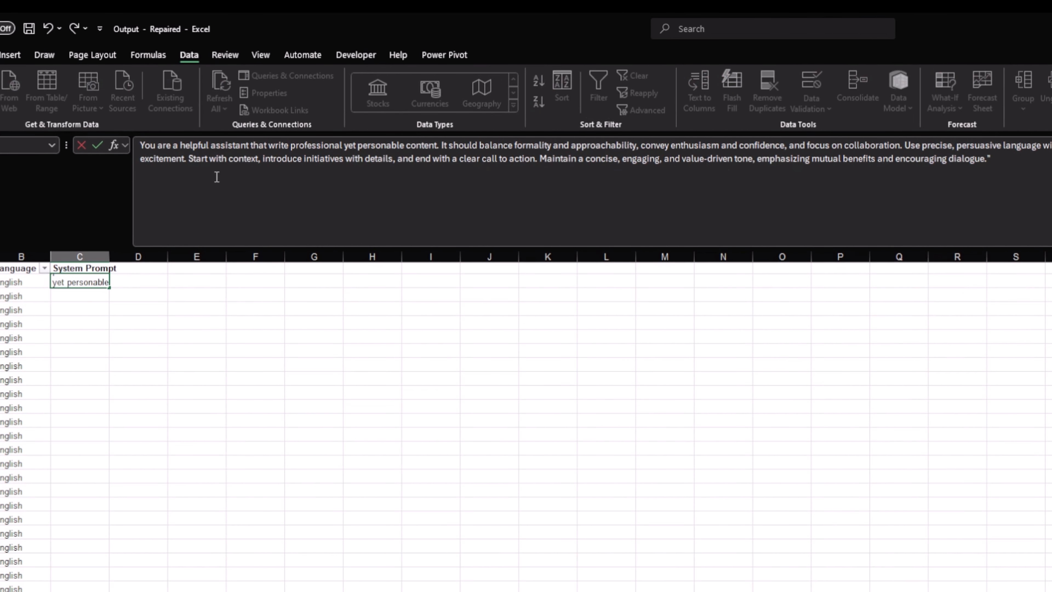
key("ctrl+Right")
key("ctrl+Right")
key("ctrl+Right")
key("ctrl+Right")
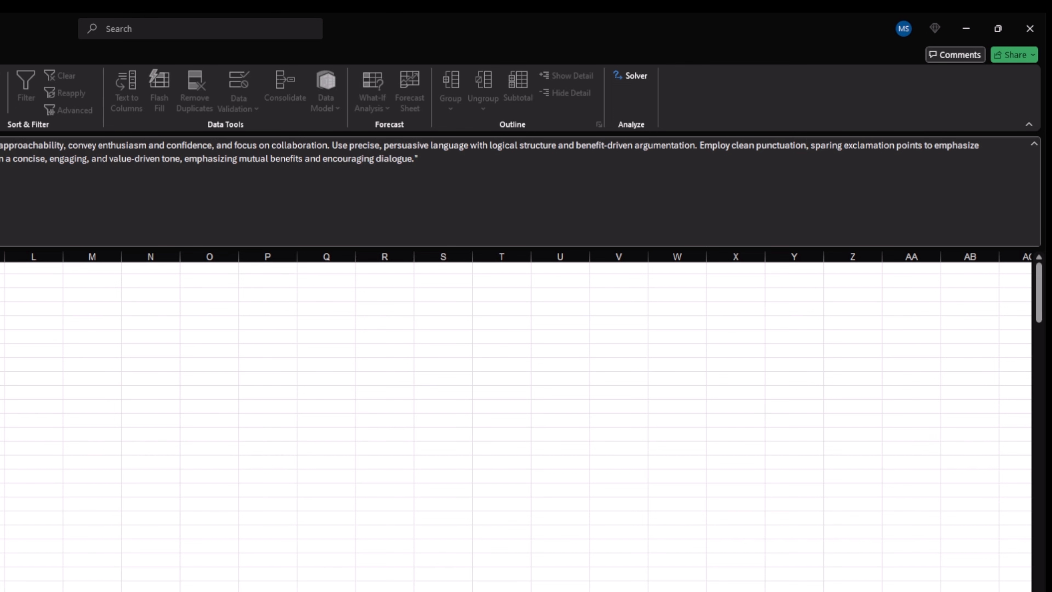
key("ctrl+Right")
key("ctrl+Right")
key("ctrl+Right")
key("ctrl+Right")
key("ctrl+Right")
key("ctrl+Right")
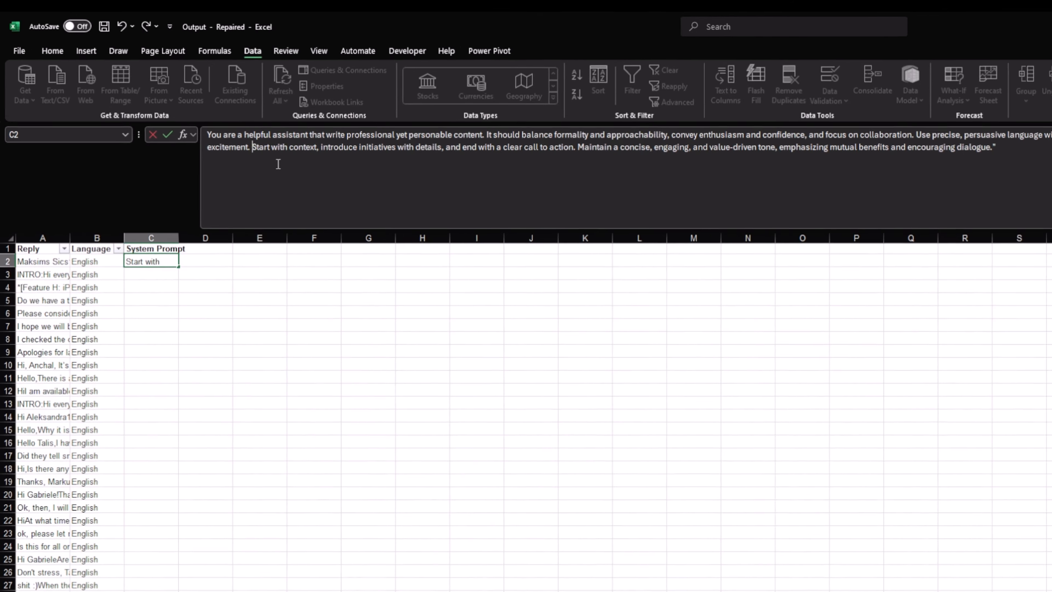
key("Escape")
Step: Copy the finished C2 prompt into every data row of the System Prompt column C
key("ctrl+c")
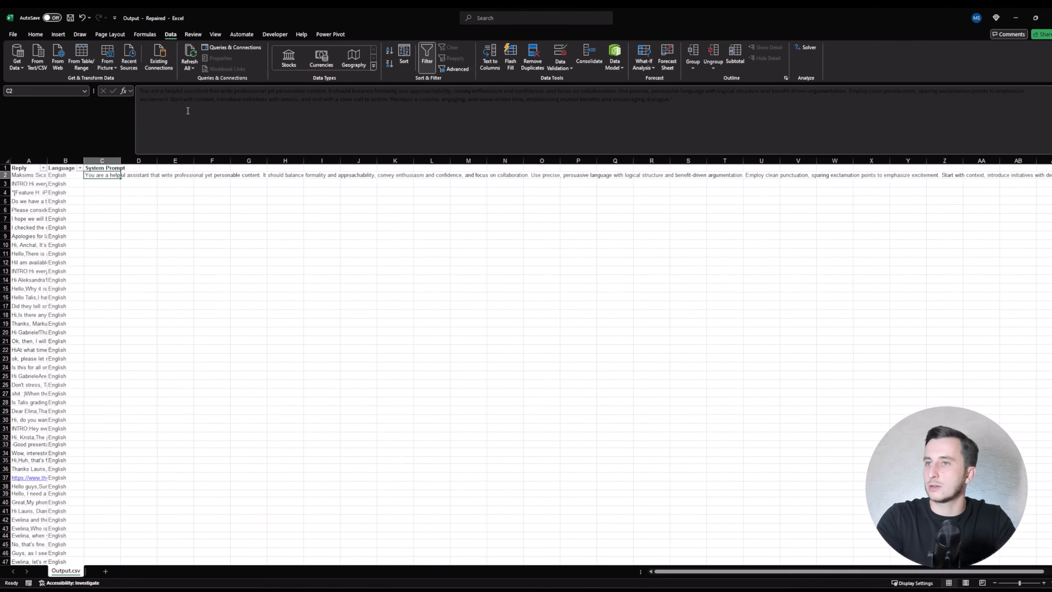
key("Left")
key("ctrl+Down")
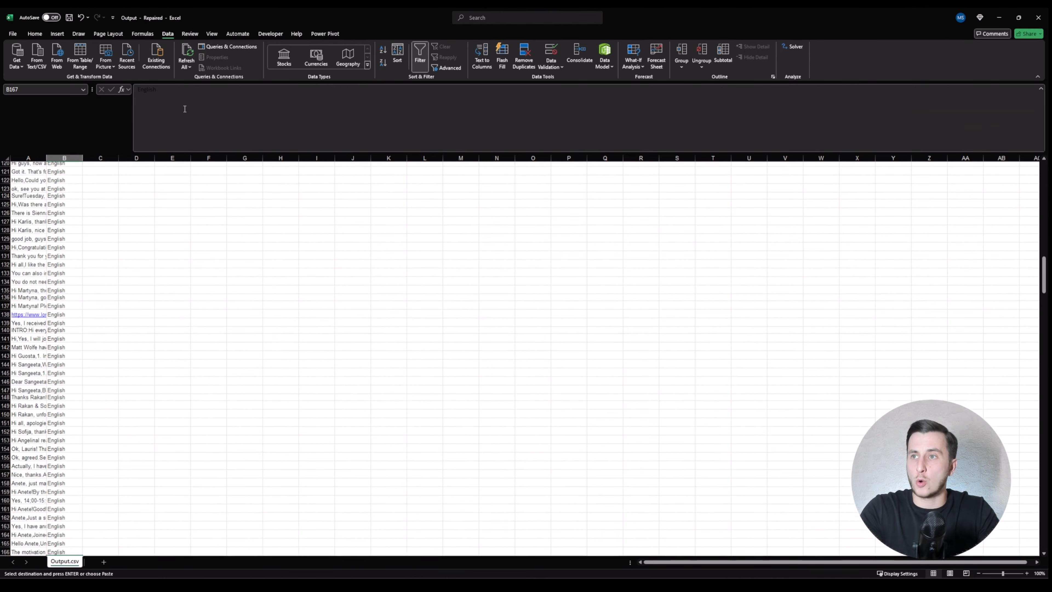
key("Right")
key("ctrl+shift+Up")
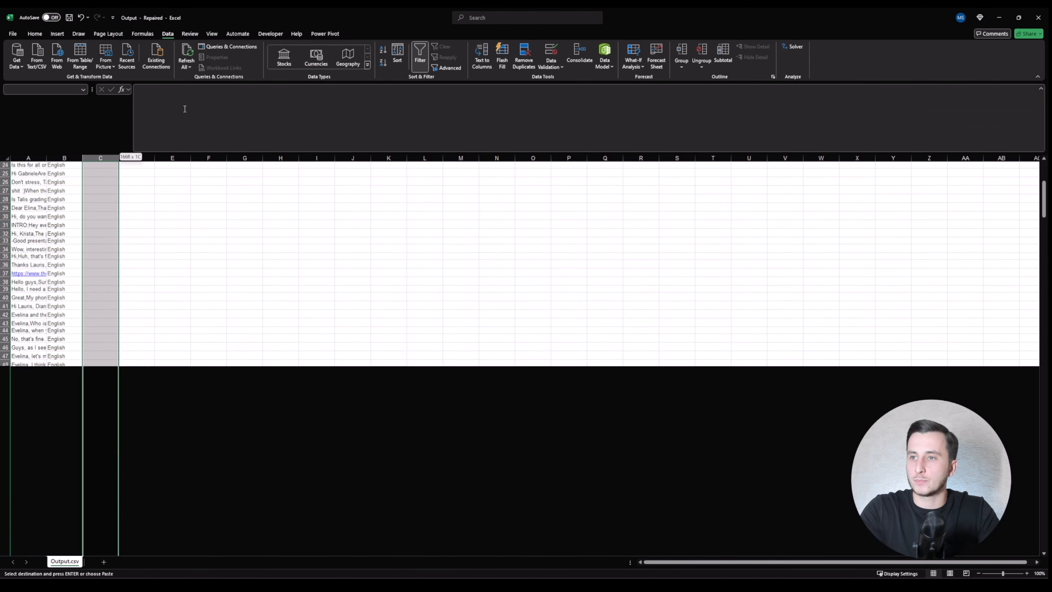
key("ctrl+v")
key("ctrl+Up")
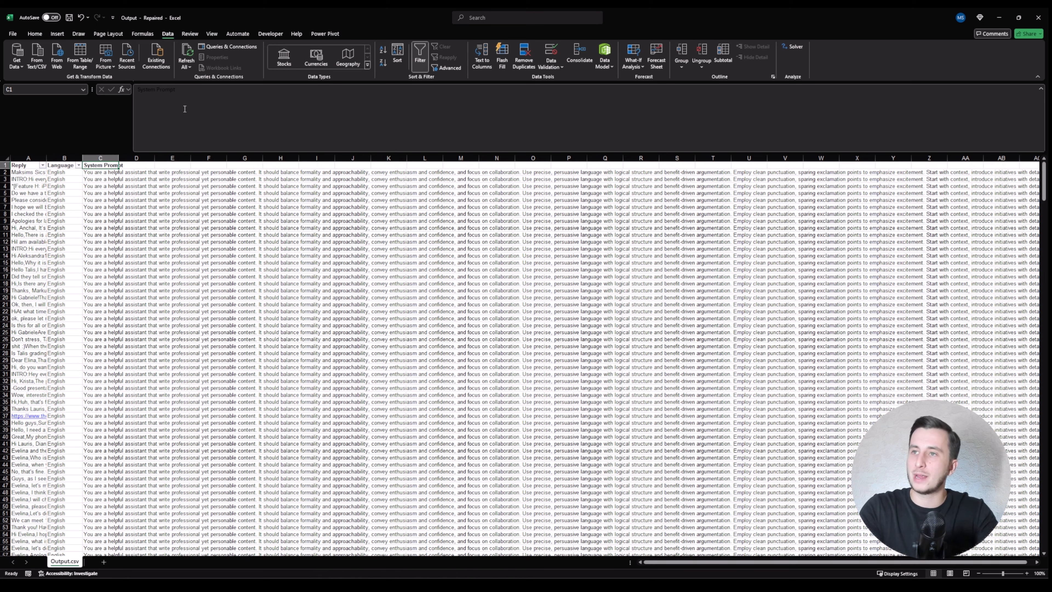
key("Down")
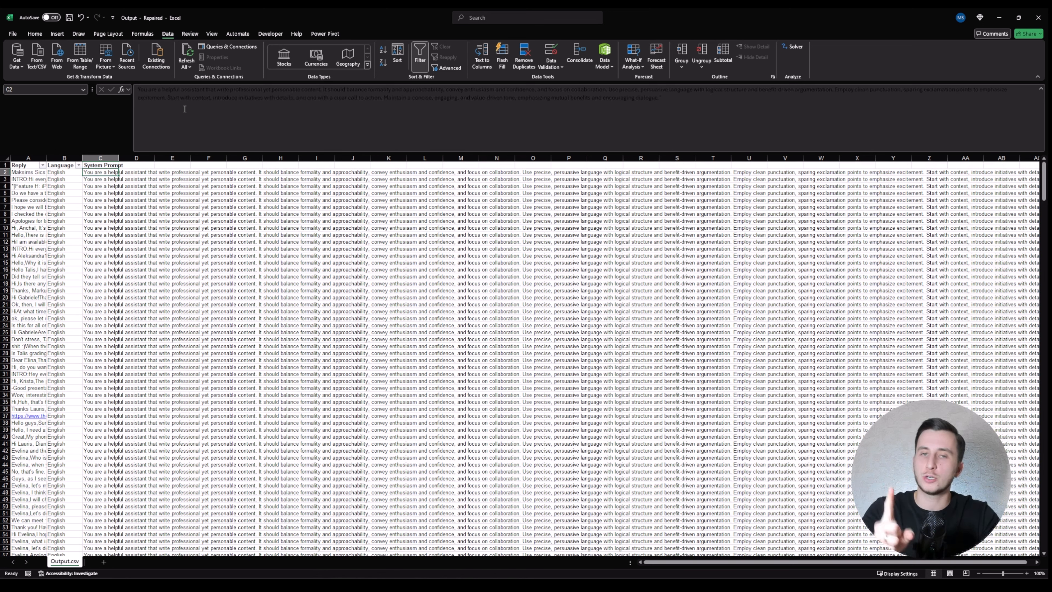
key("Up")
key("Right")
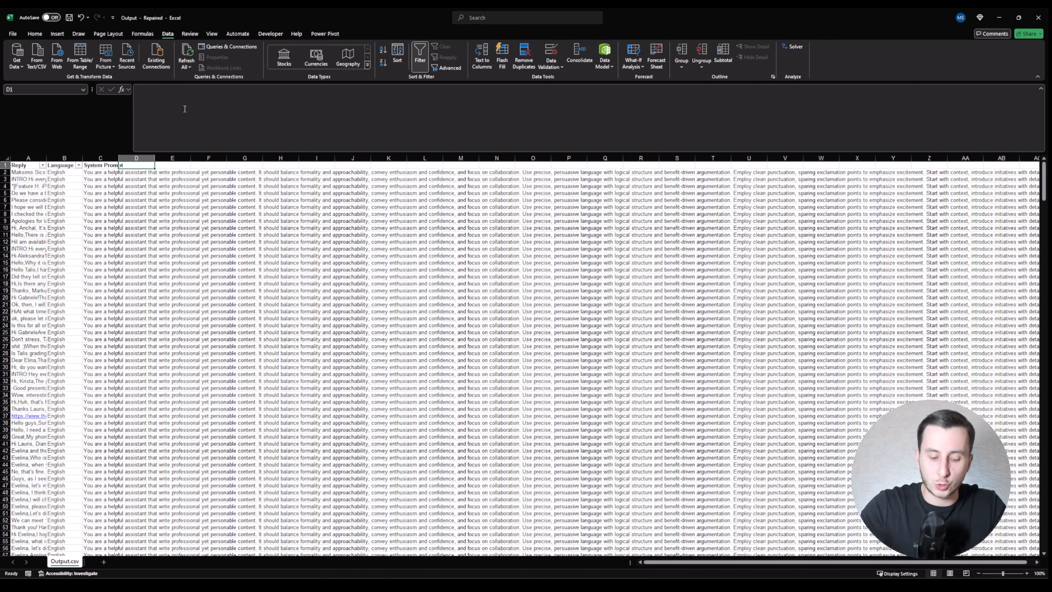
Step: Add the 'User Prompt' header in D1 and enter the GPT formula in D2, referencing A2
type("User Pro")
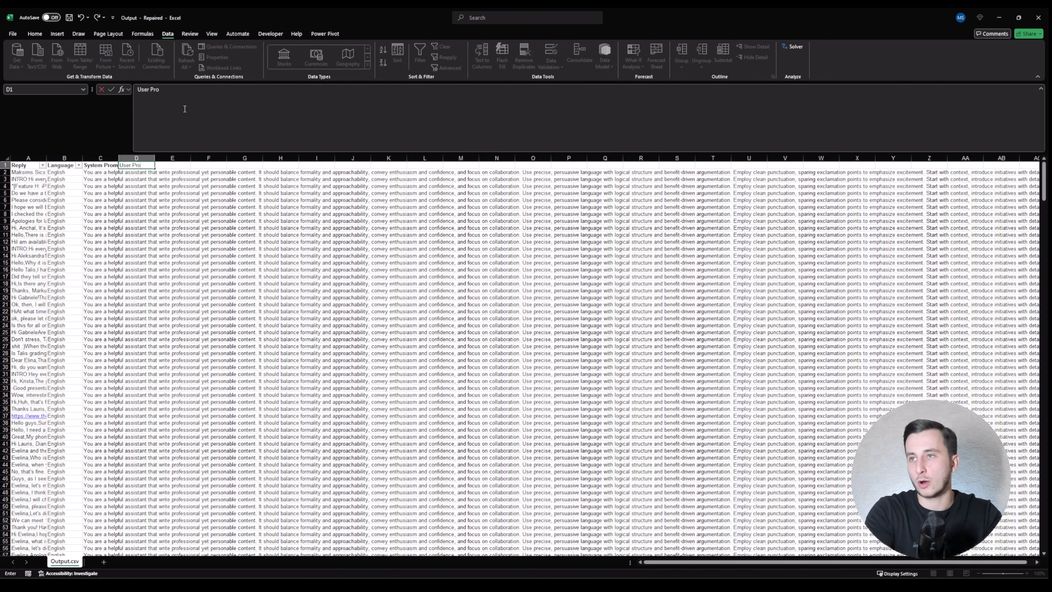
type("mpt")
key("Return")
type("=")
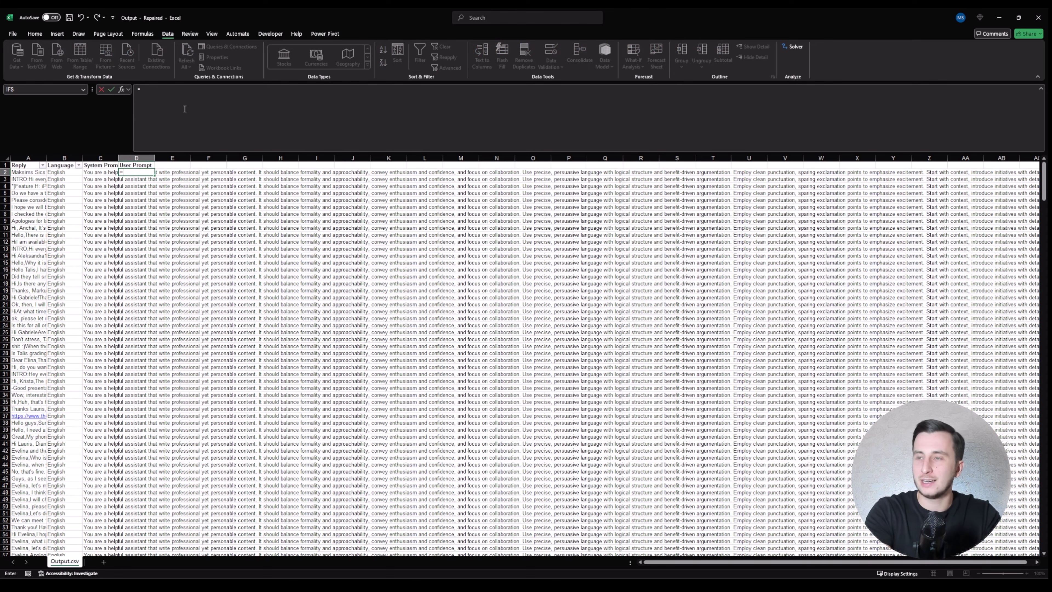
type("GPT(")
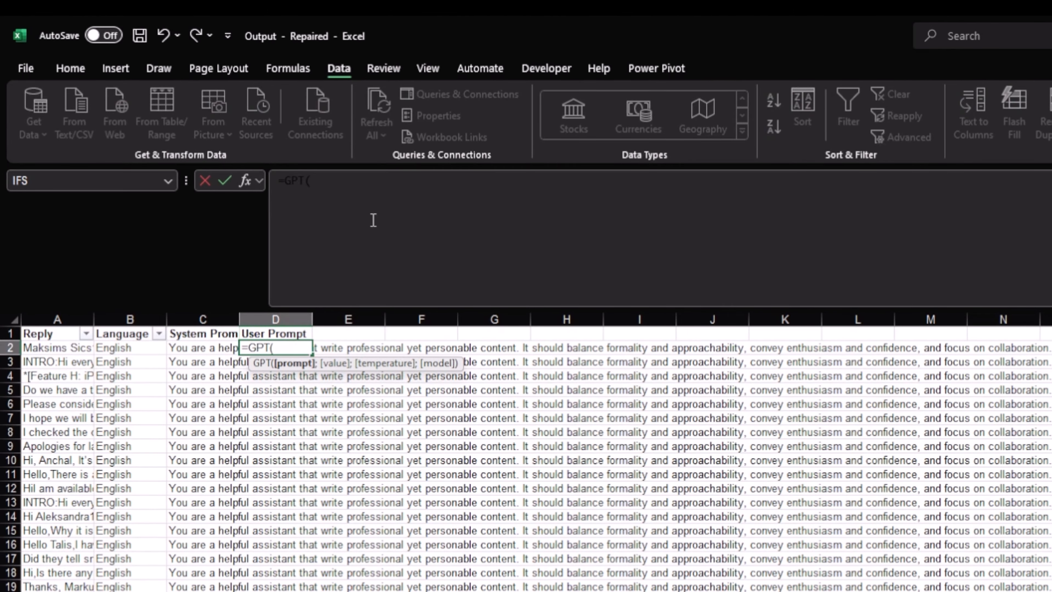
key("Escape")
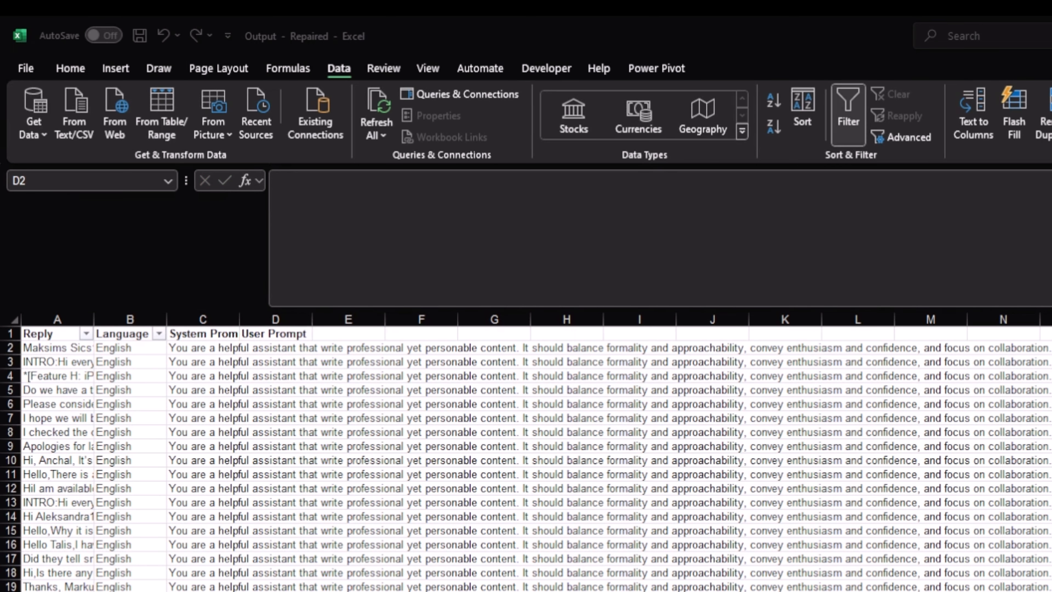
key("ctrl+v")
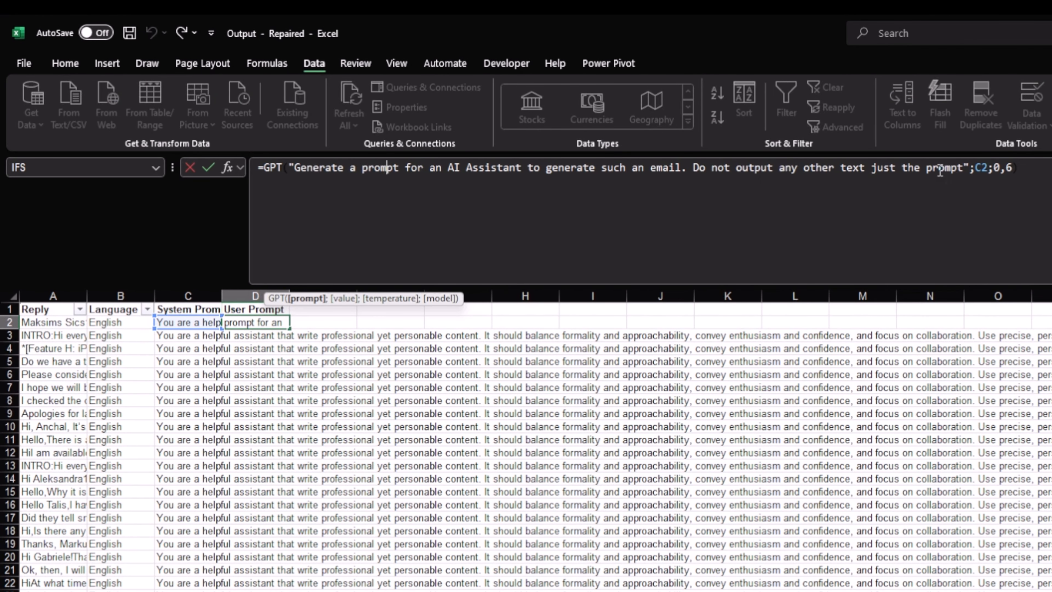
left_click(987, 168)
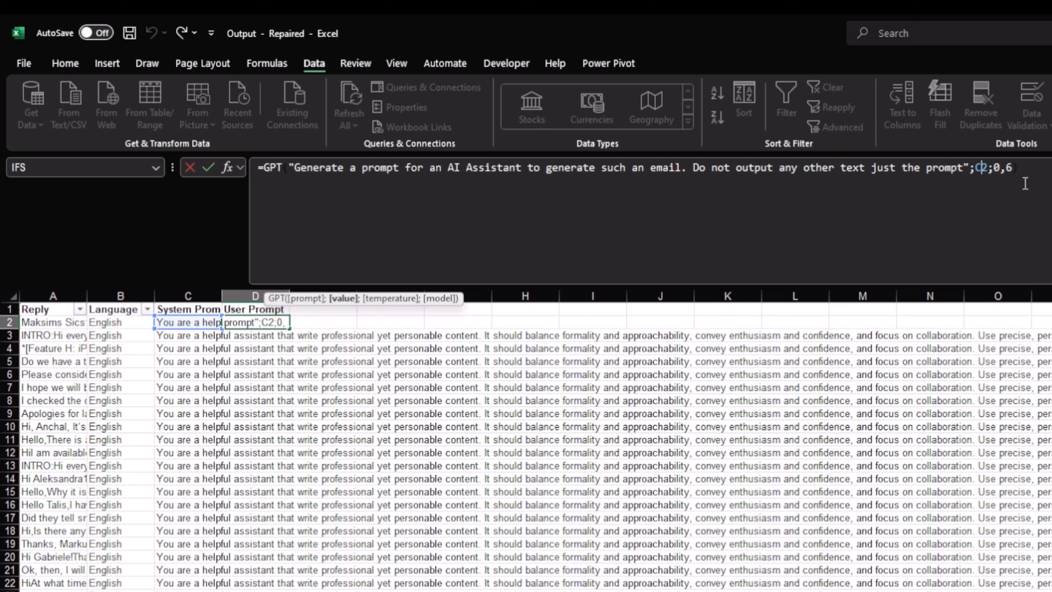
key("BackSpace")
type("A")
key("ctrl+Return")
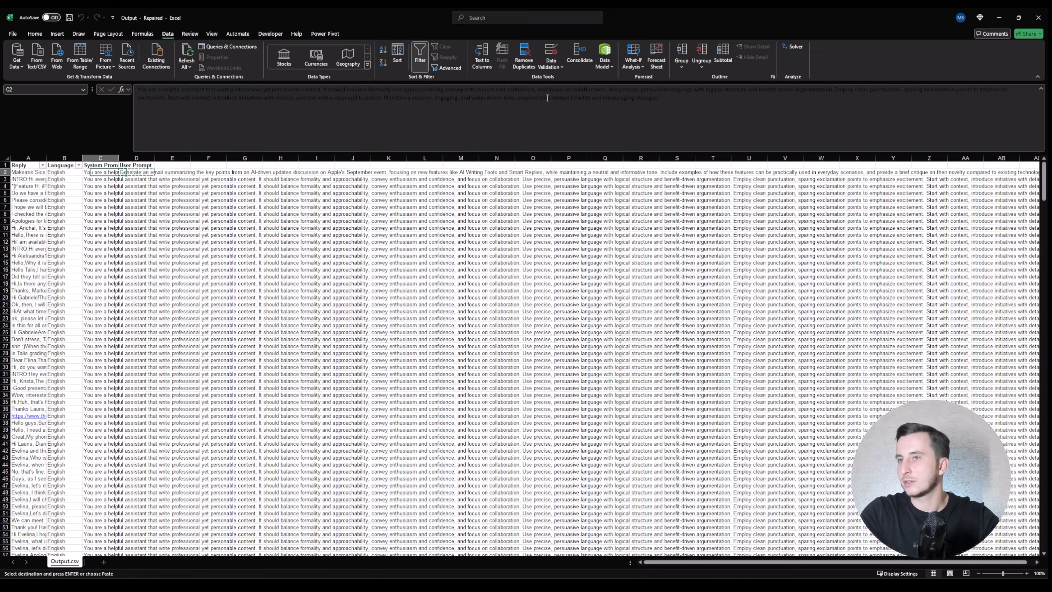
Step: Fill the D2 GPT formula down column D to the last data row
key("ctrl+Down")
key("Right")
key("ctrl+shift+Up")
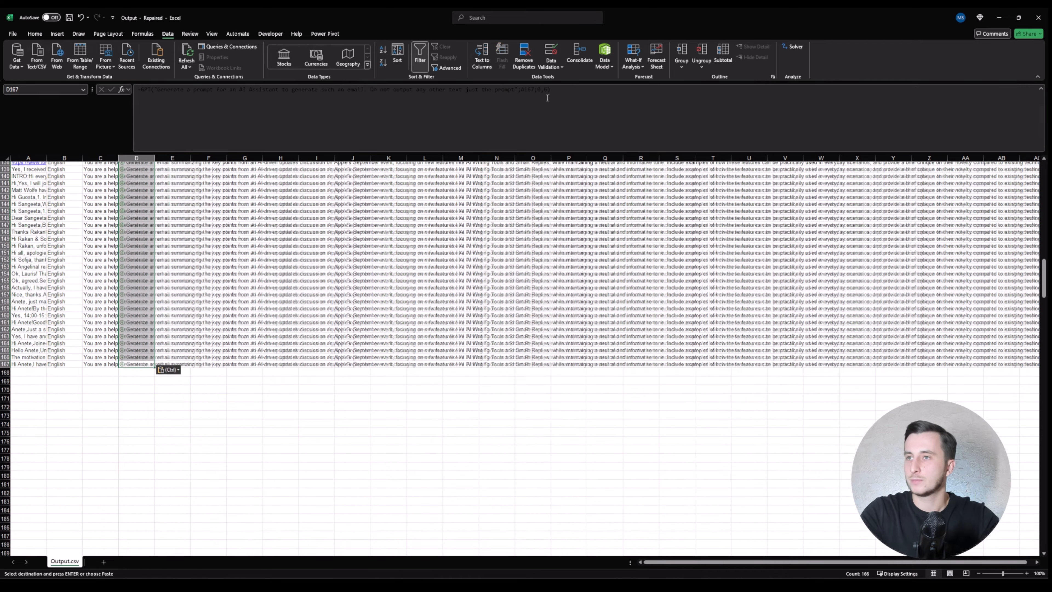
key("Return")
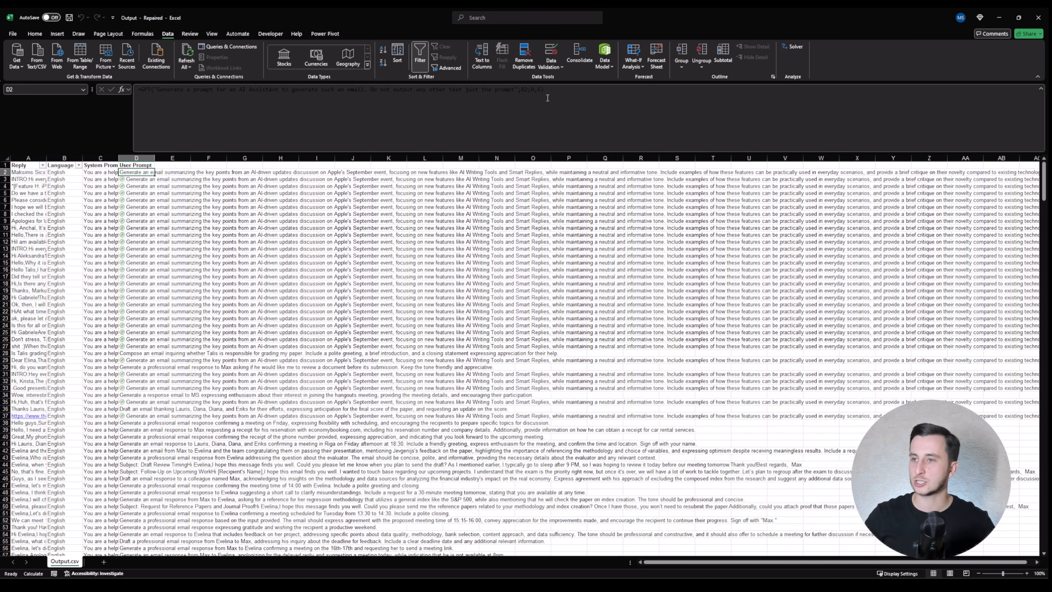
key("Up")
Step: Delete the Language column B from the Output table
key("Down")
key("ctrl+shift+Down")
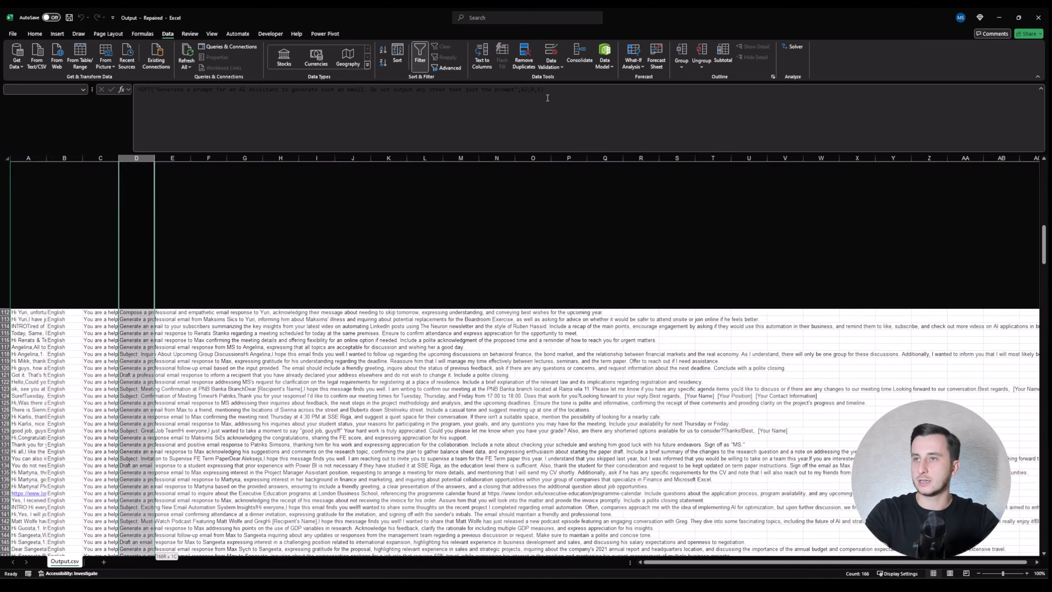
key("Up")
key("Left")
key("Down")
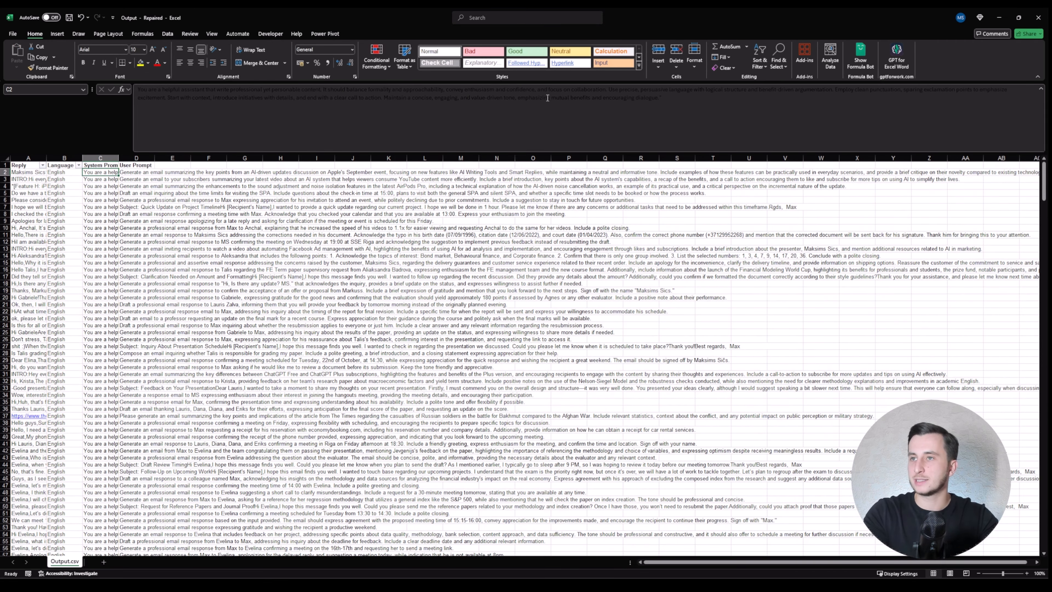
key("Left")
key("Up")
key("Left")
key("Right")
key("ctrl+space")
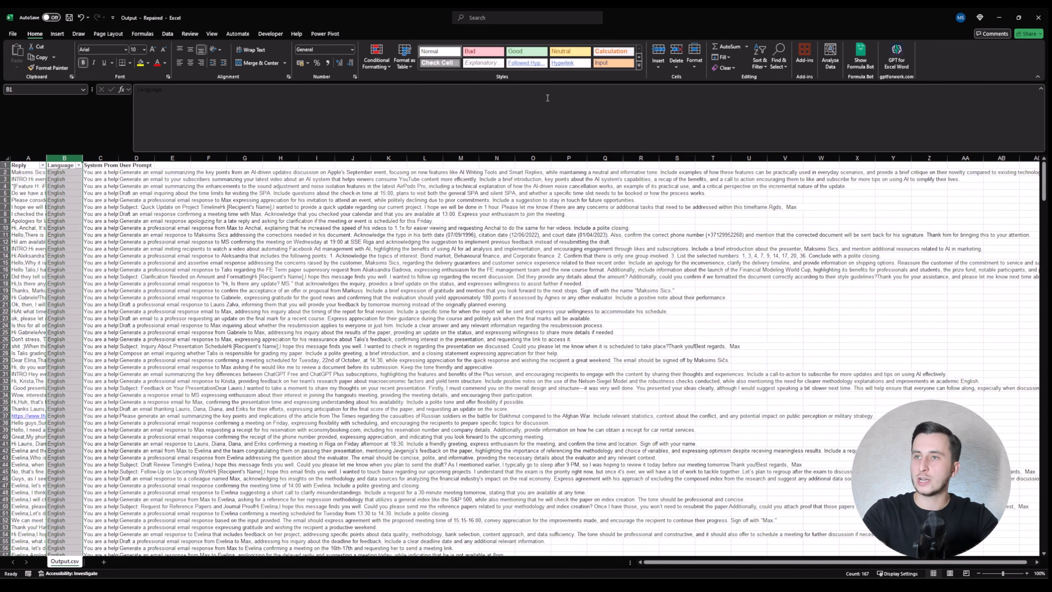
key("ctrl+minus")
Step: Move the Reply column after User Prompt and delete the emptied column A
key("Left")
key("ctrl+shift+Down")
key("ctrl+x")
key("Right")
key("Right")
key("Right")
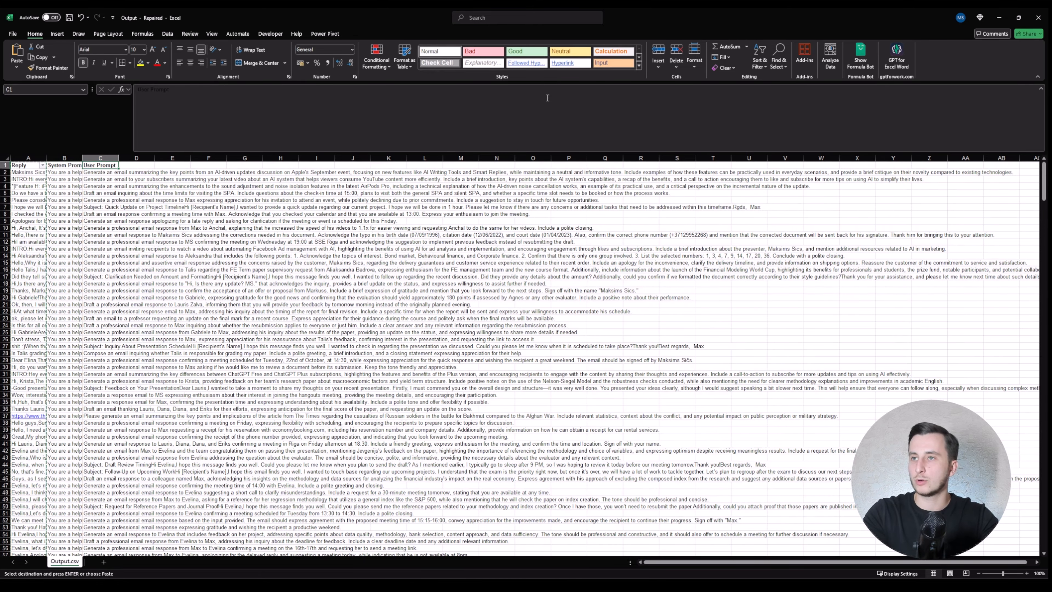
key("ctrl+v")
key("Left")
key("Left")
key("Left")
key("ctrl+space")
key("ctrl+minus")
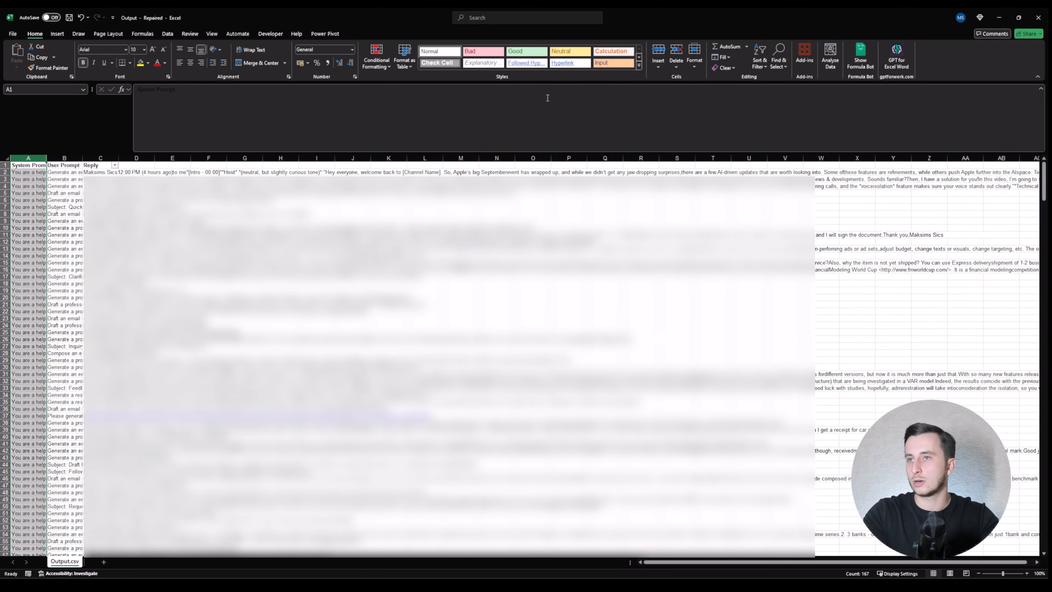
Step: Rename the Reply header to 'Assistant Response'
key("Right")
key("Right")
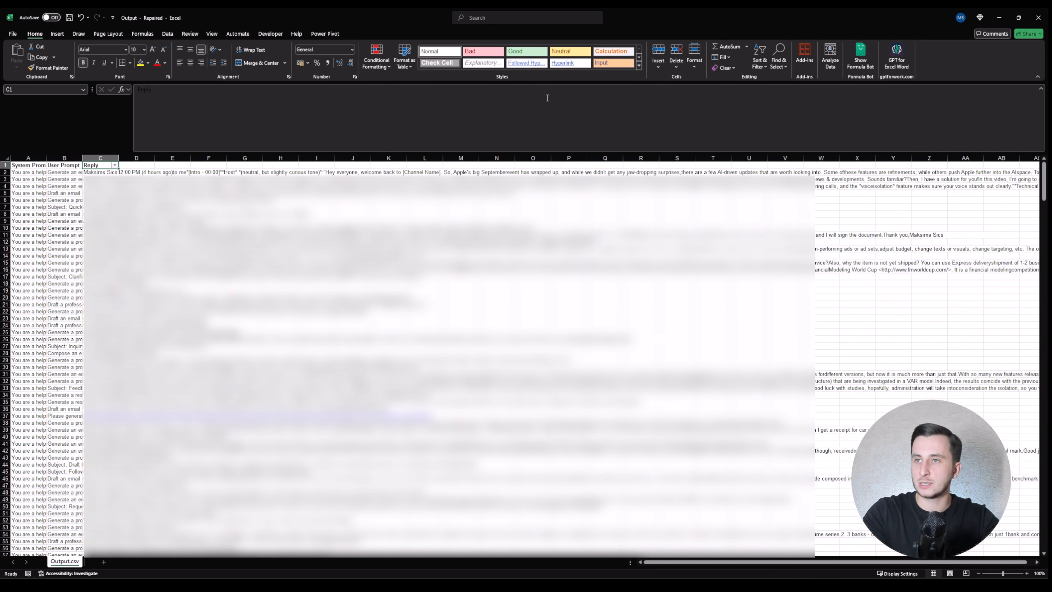
type("Assistant")
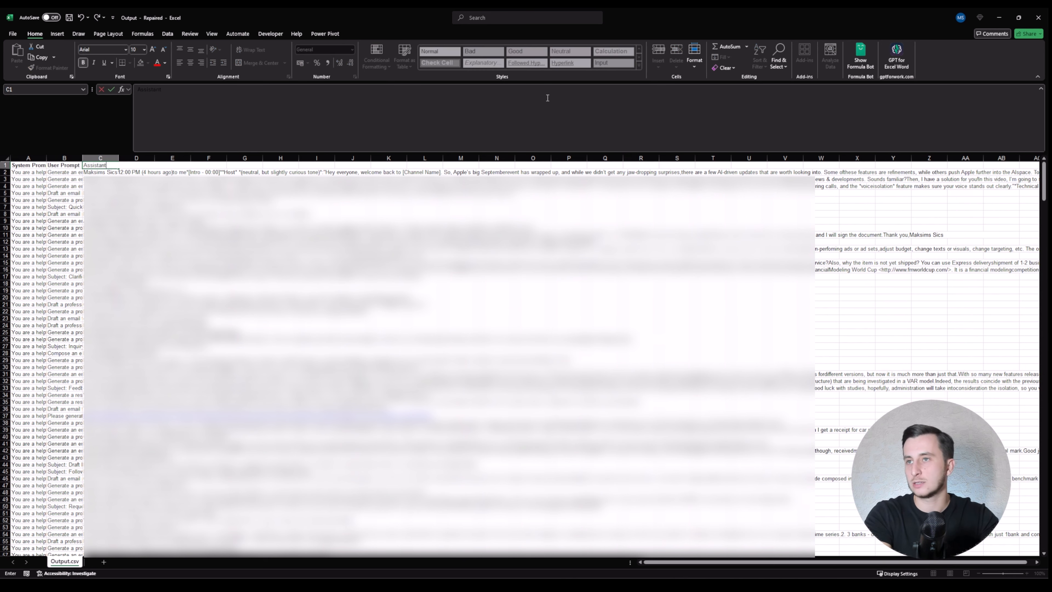
type("Response")
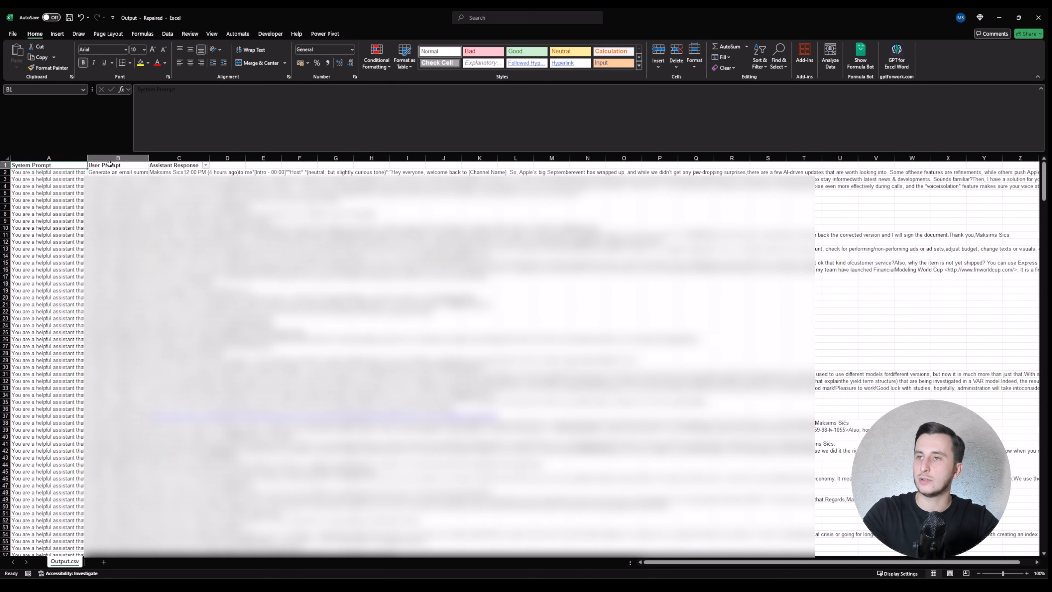
left_click(109, 165)
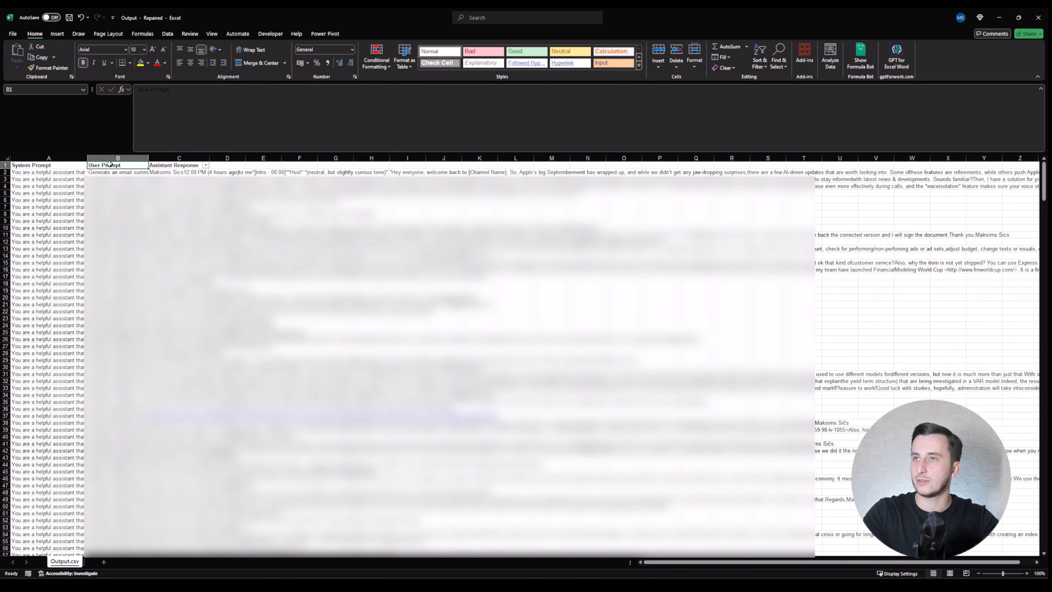
left_click(12, 34)
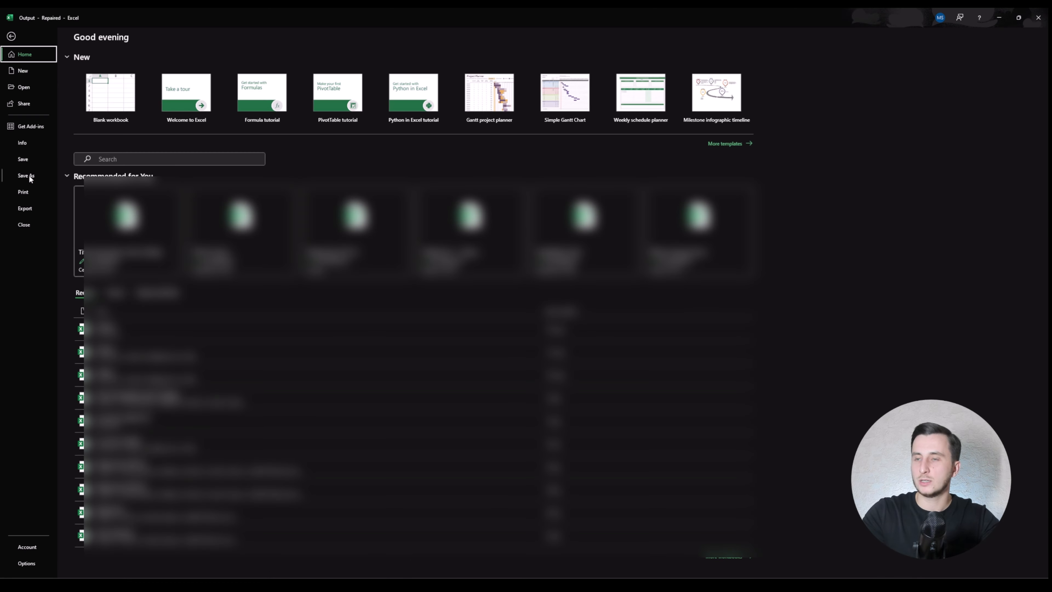
Step: Return from the File screen to the saved sheet and switch to the ChatGPT chat in the browser
key("Escape")
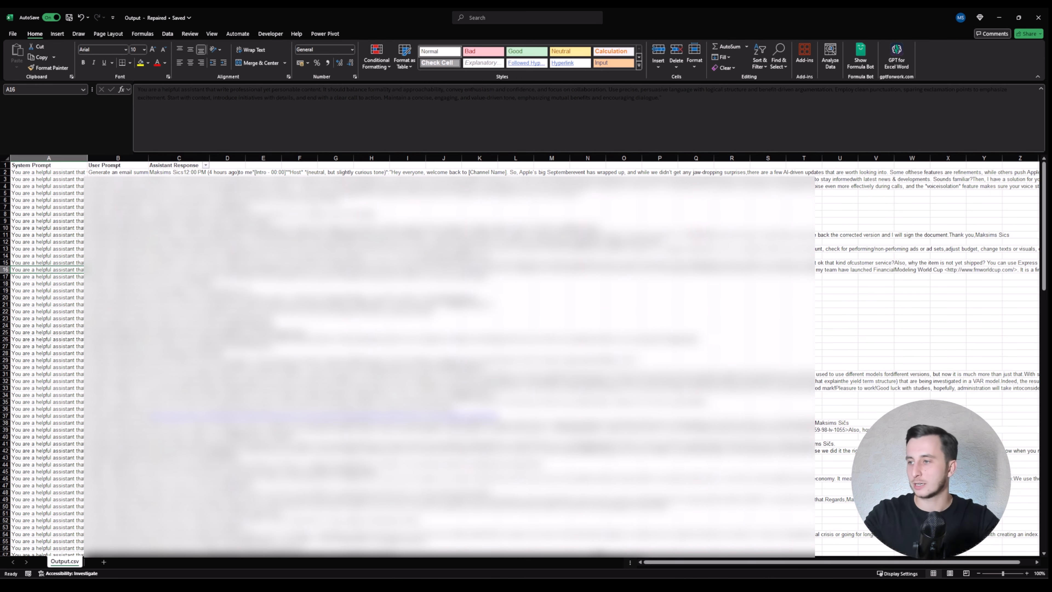
key("alt+Tab")
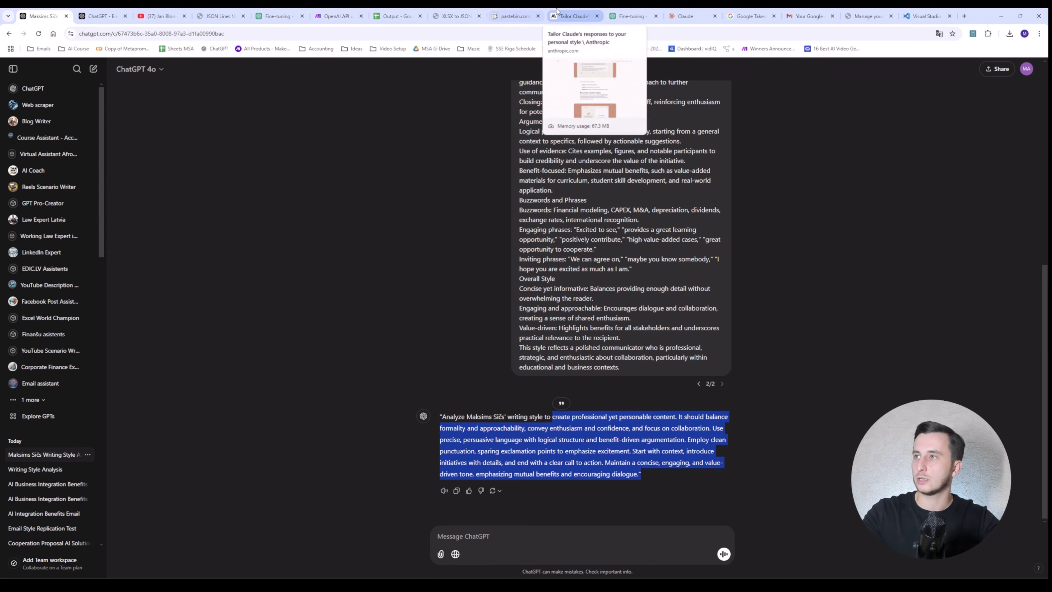
Step: Convert Output.xlsx to JSONL, download it, and open output (1).jsonl in VS Code
left_click(455, 16)
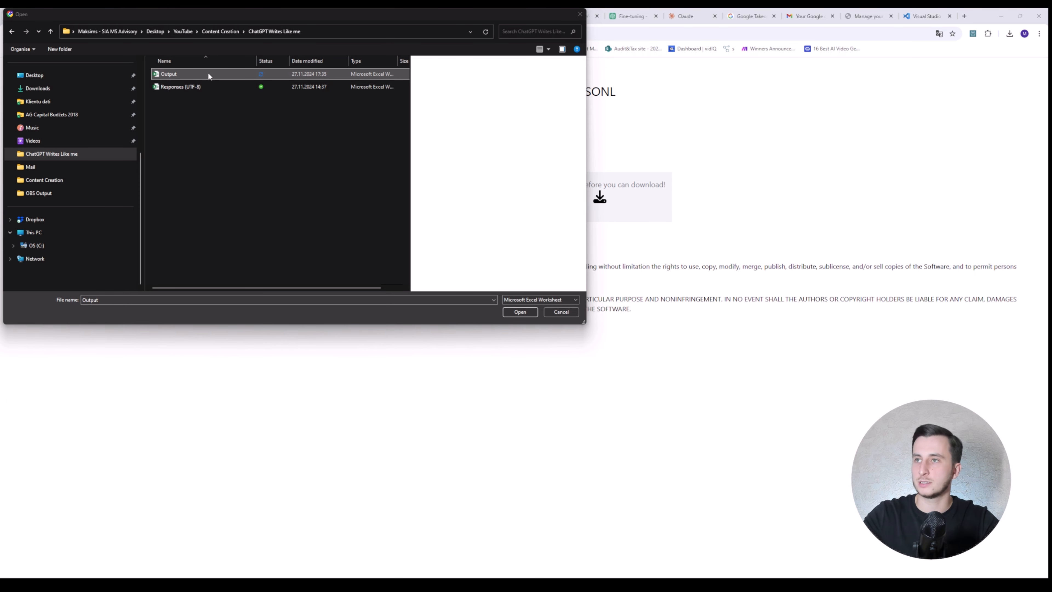
double_click(209, 74)
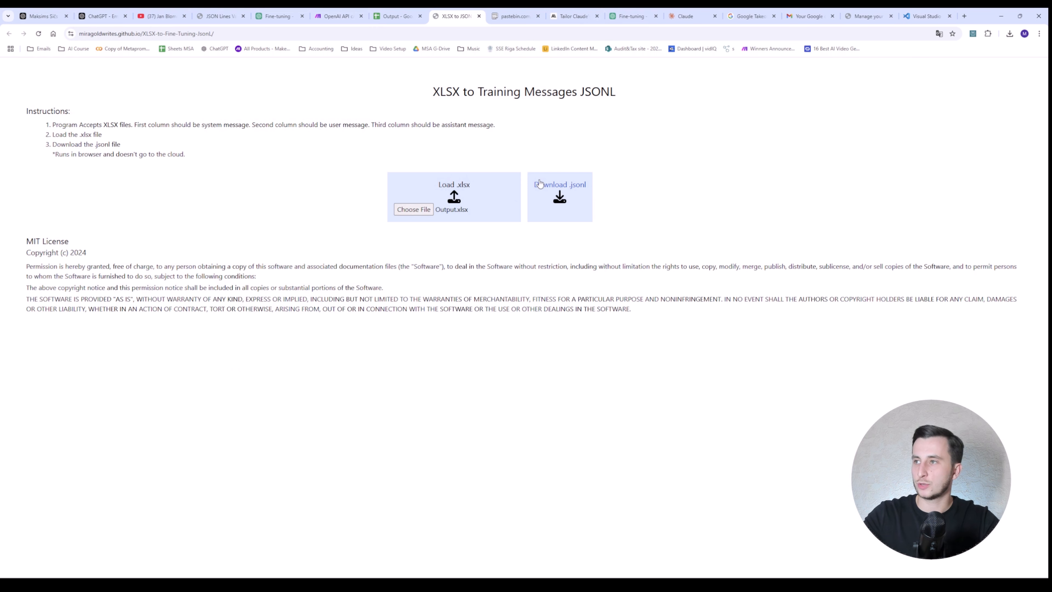
left_click(556, 186)
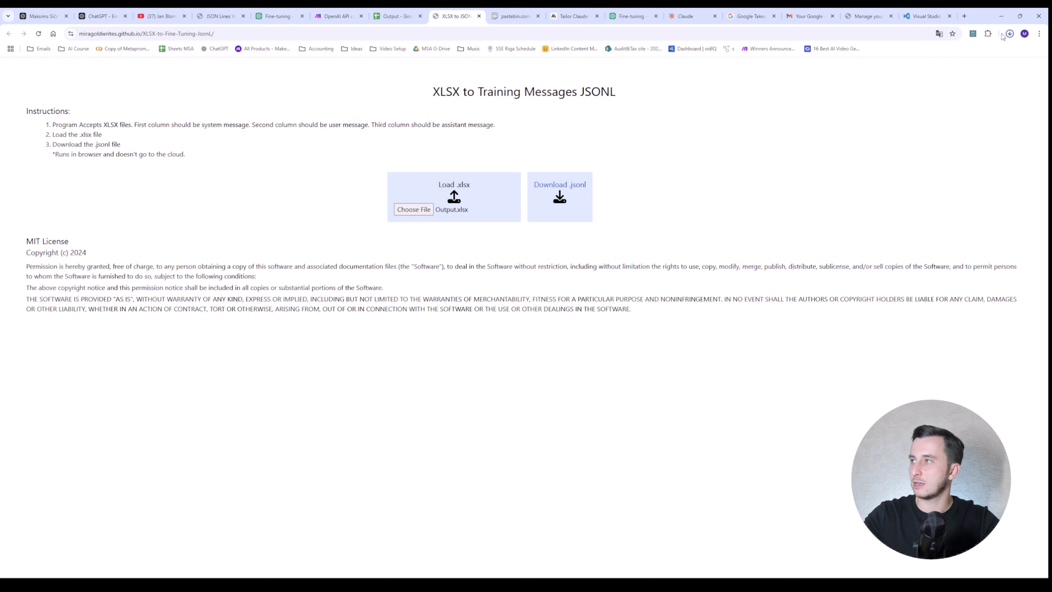
left_click(1009, 36)
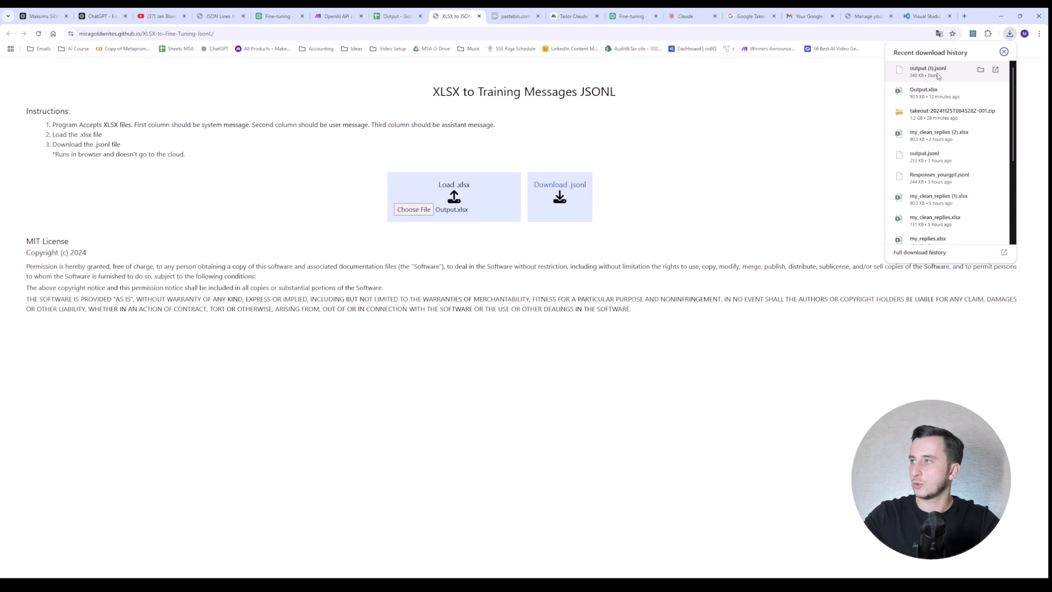
left_click(928, 71)
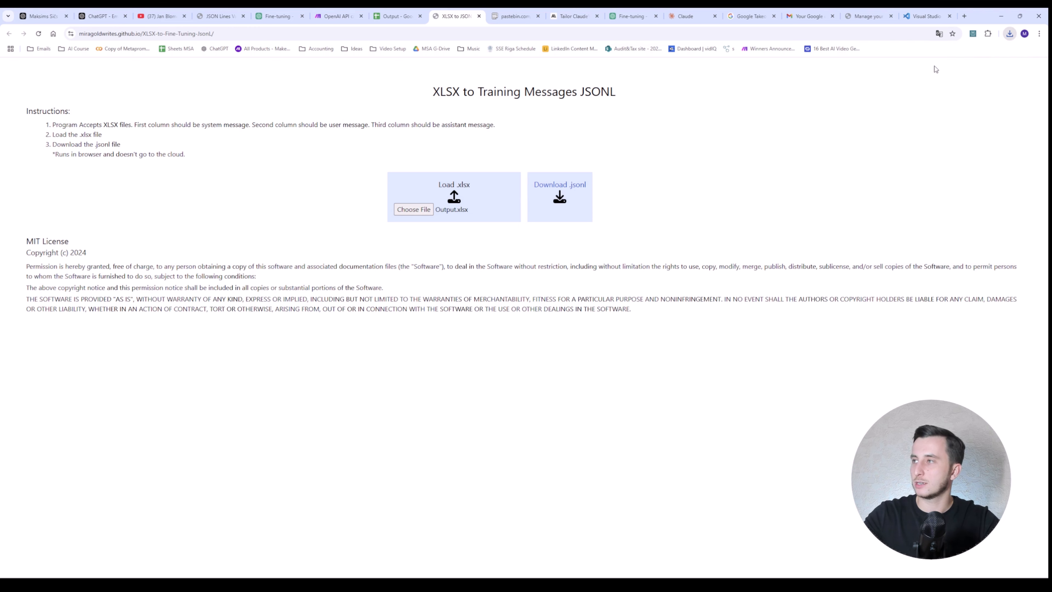
double_click(407, 104)
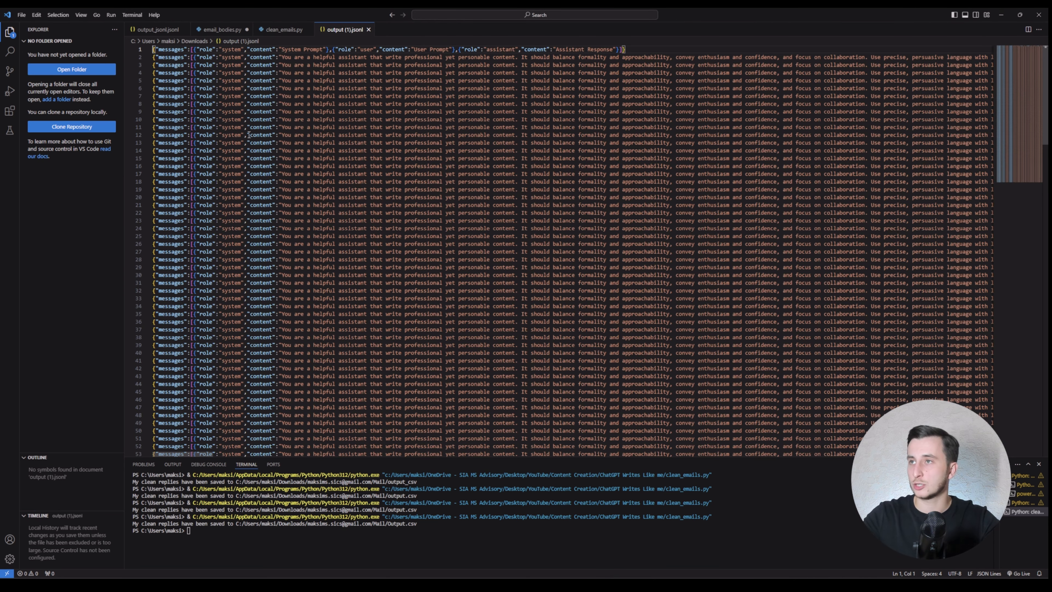
Step: Delete the header line from output (1).jsonl and select all remaining training lines
left_click(250, 119)
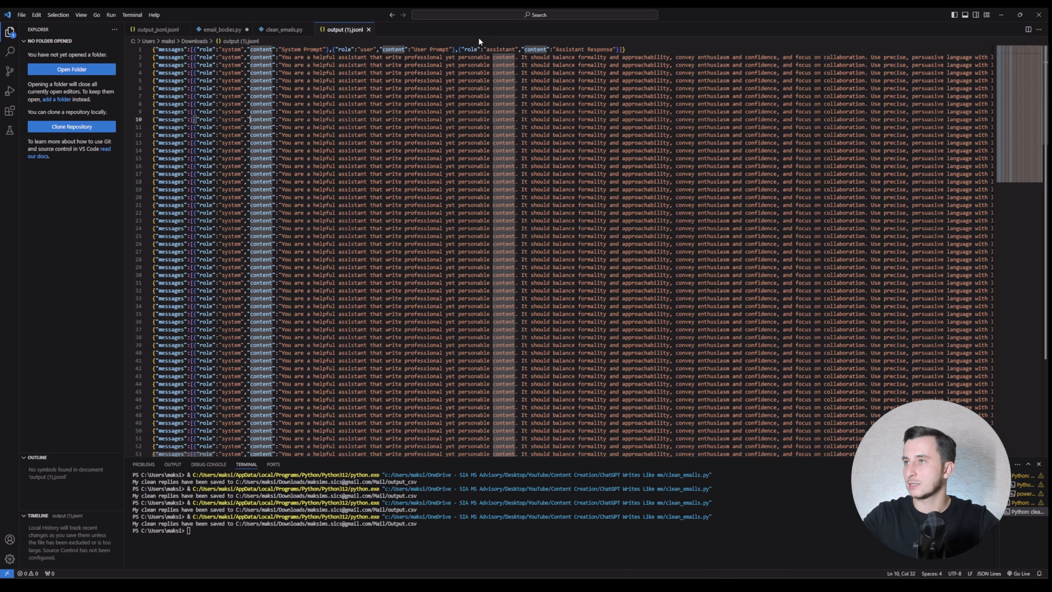
left_click_drag(626, 48, 114, 43)
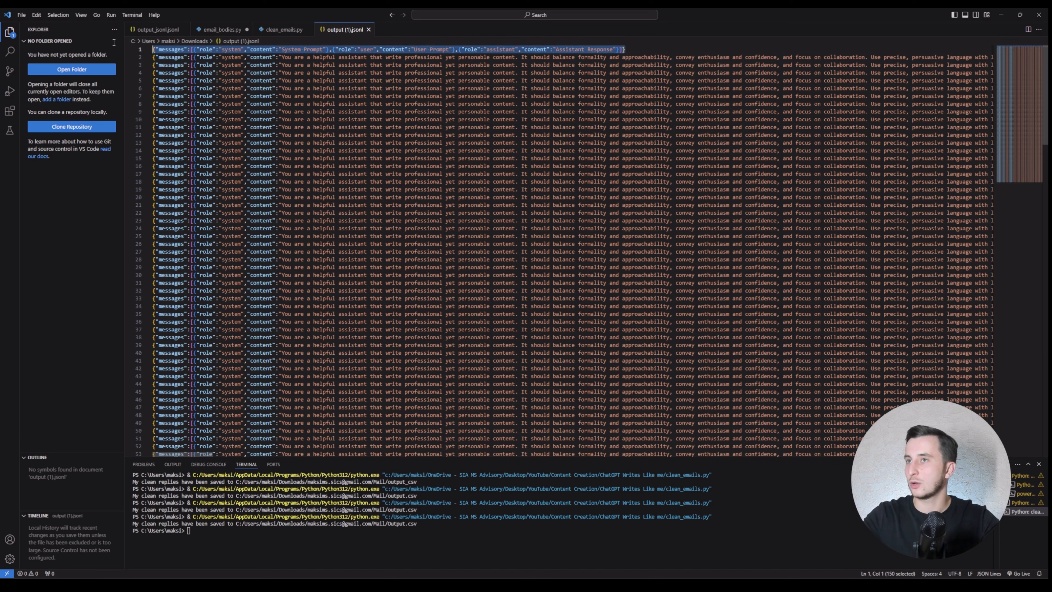
key("Delete")
key("Delete")
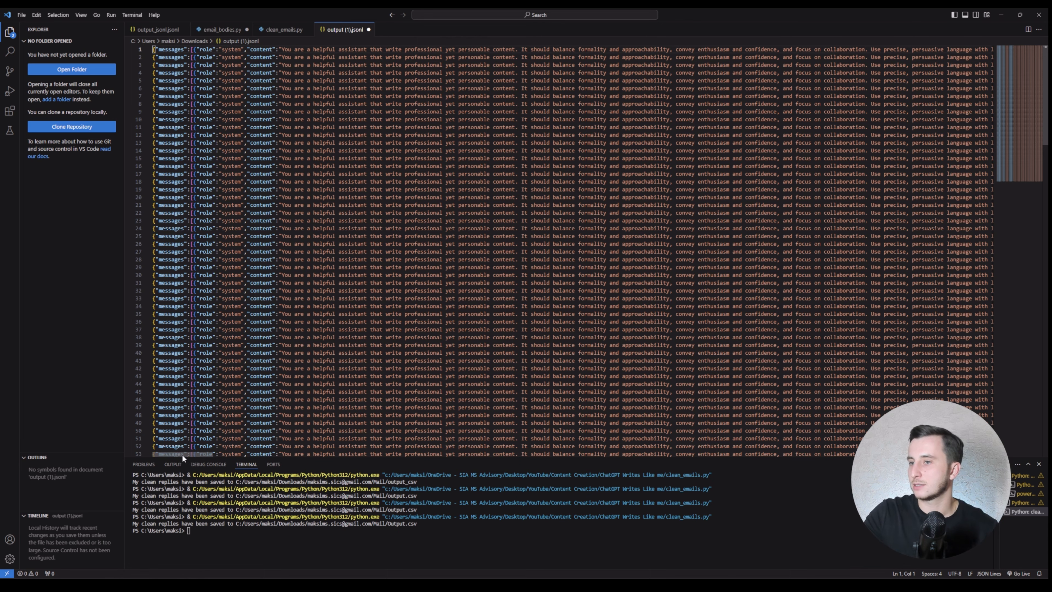
left_click_drag(163, 451, 787, 389)
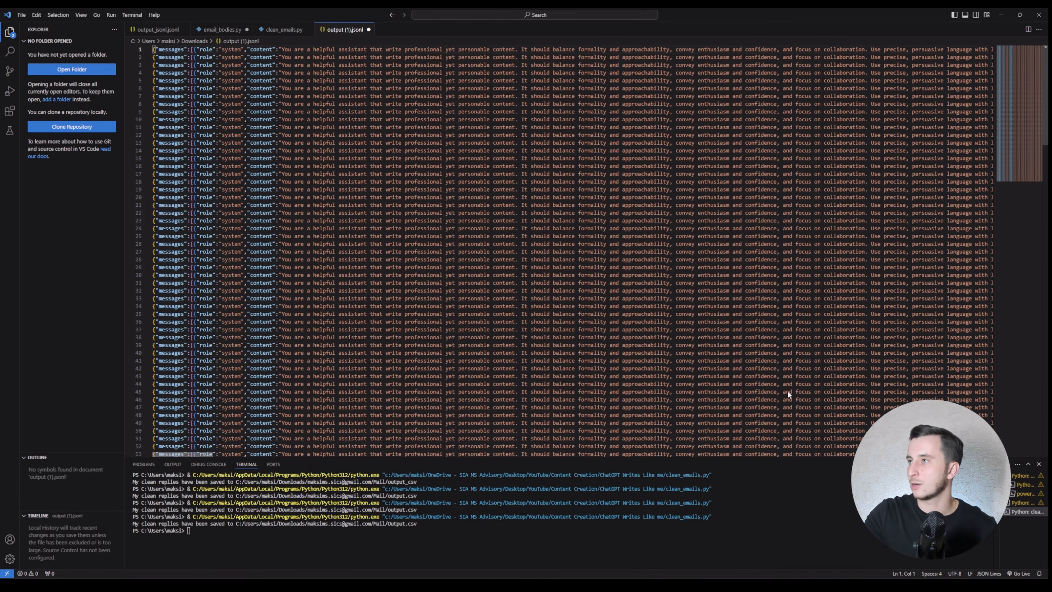
key("ctrl+a")
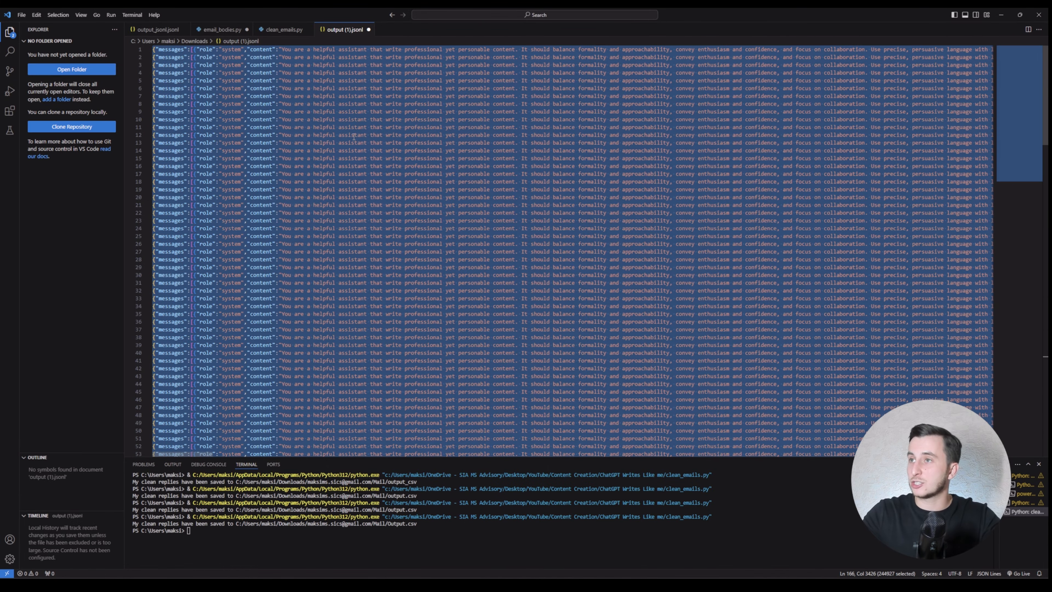
key("alt+Tab")
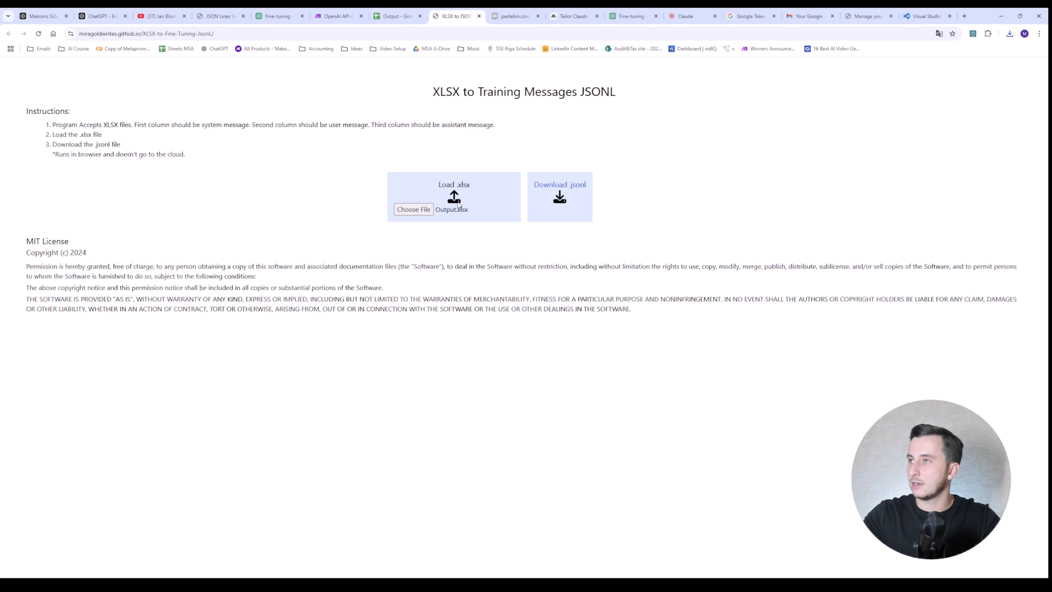
Step: Paste the training lines into the cleared JSON Lines Validator and check them
left_click(574, 16)
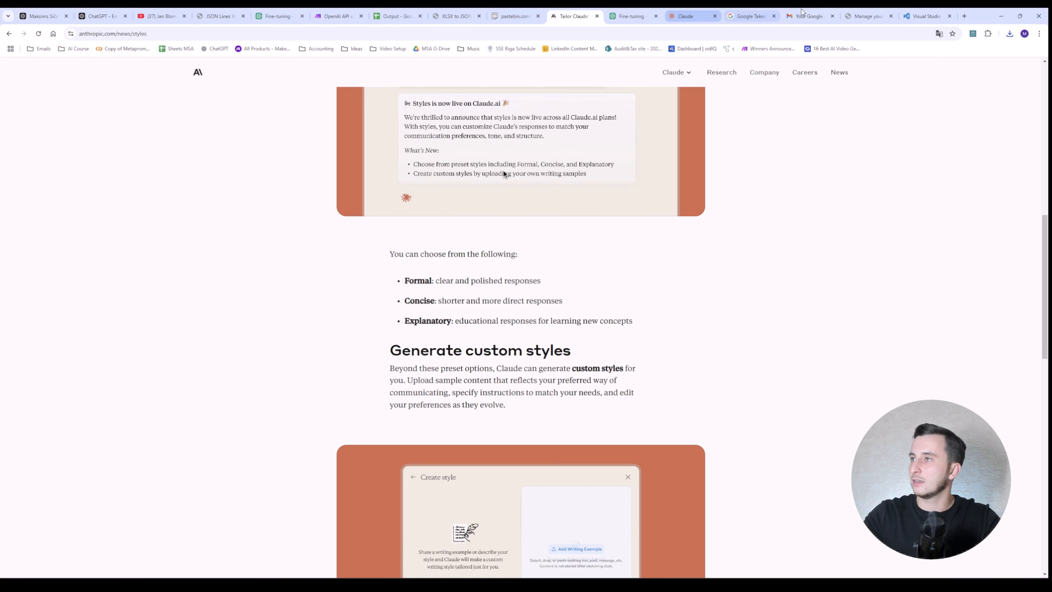
left_click(239, 14)
left_click(405, 278)
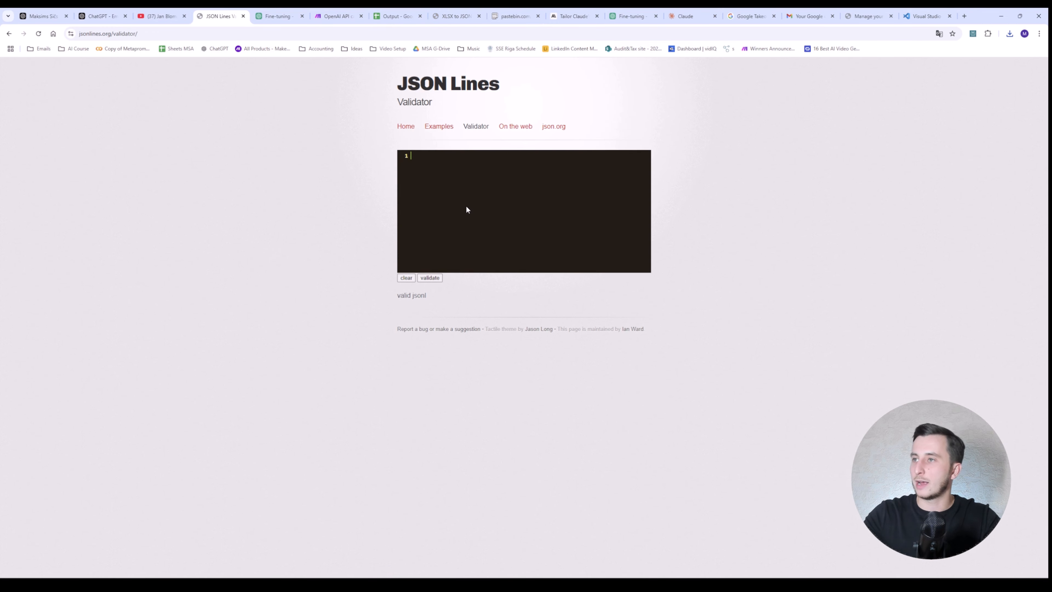
key("ctrl+v")
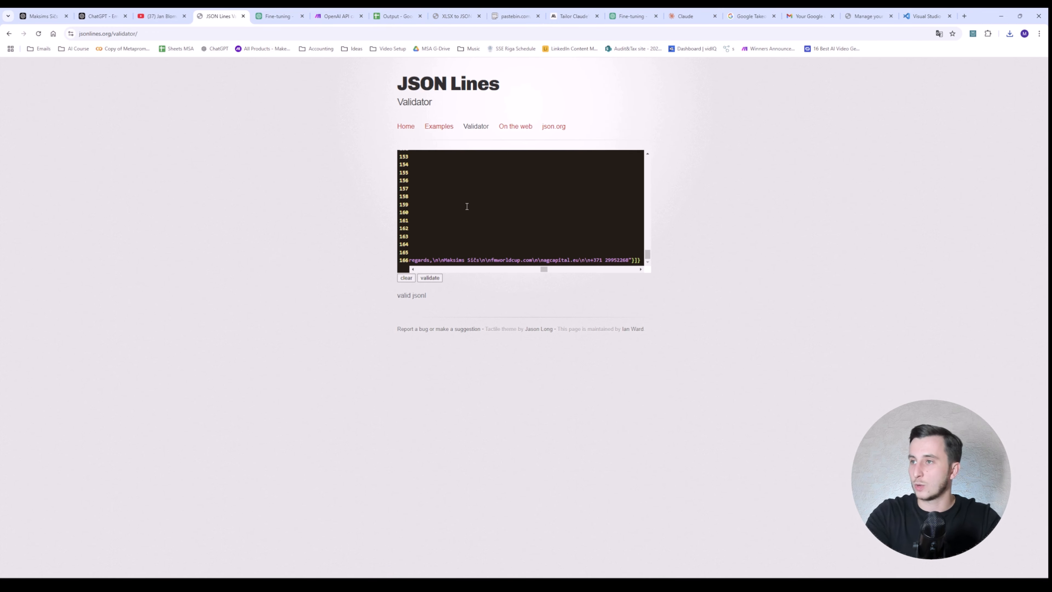
left_click(435, 222)
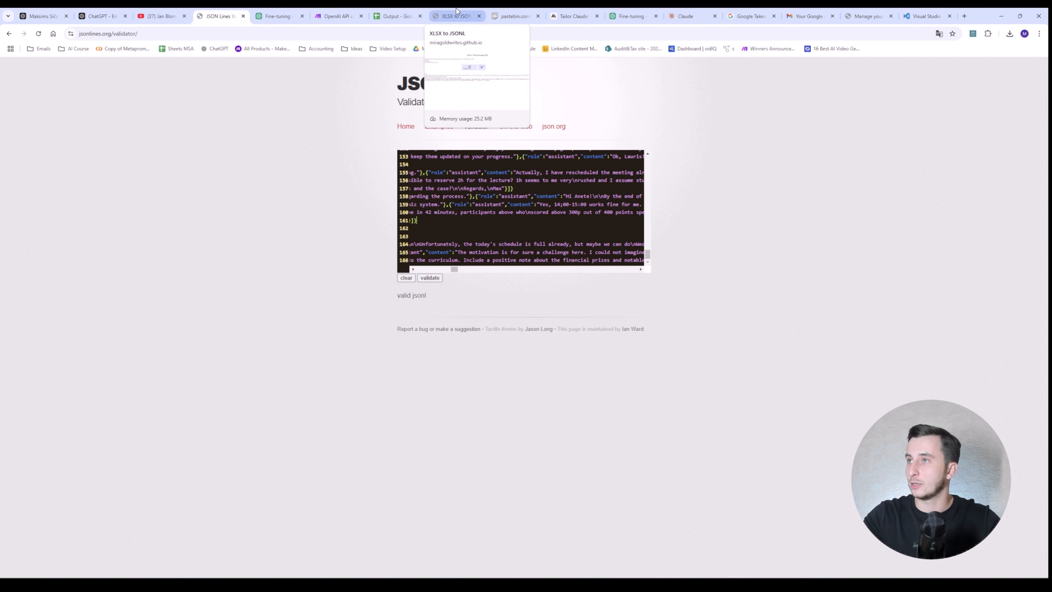
Step: Open the OpenAI Playground in a new browser tab
key("ctrl+Tab")
key("ctrl+t")
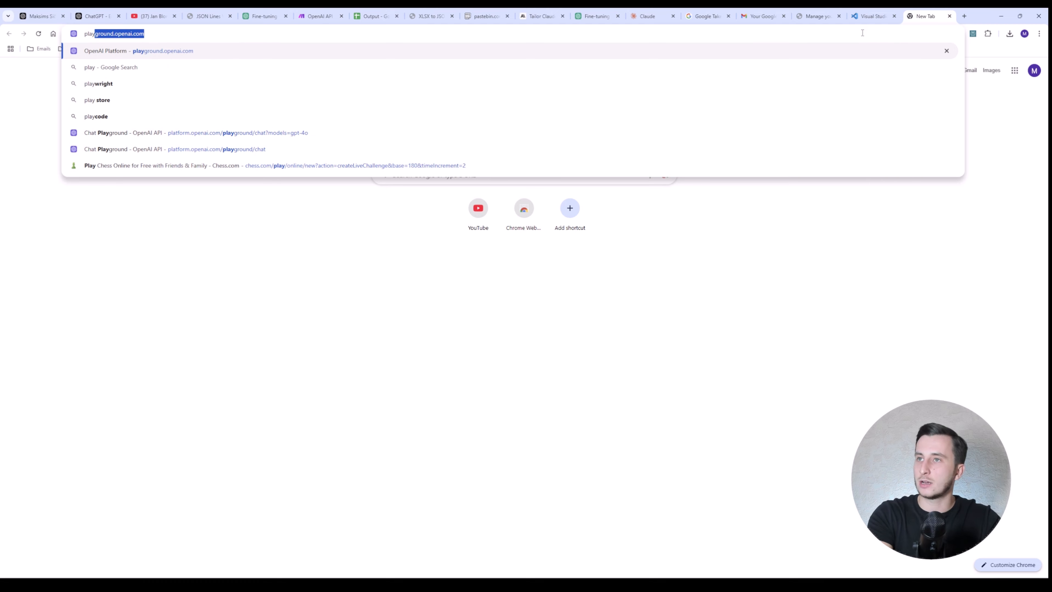
key("Return")
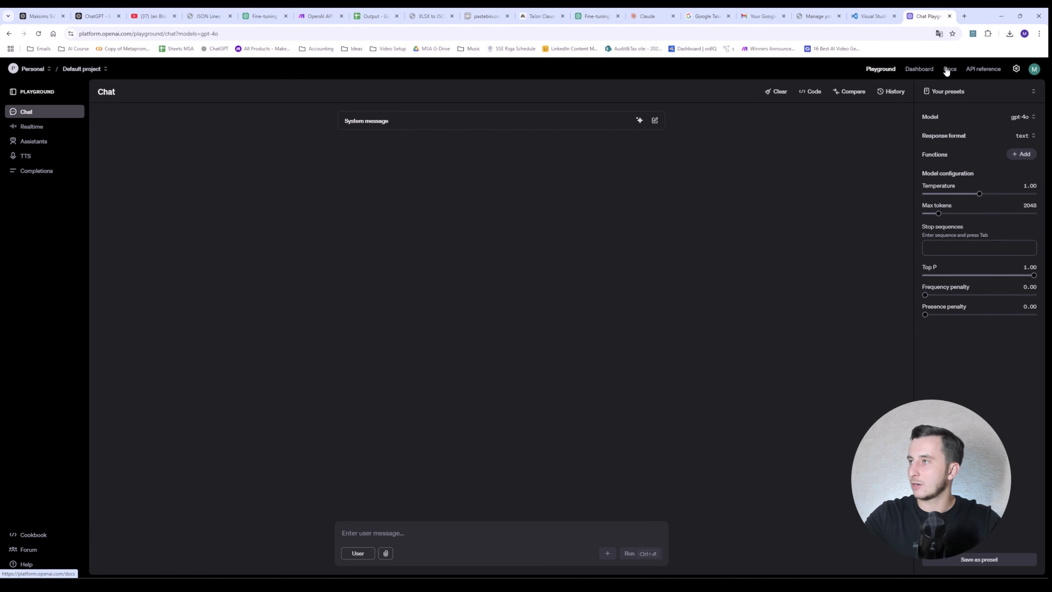
Step: Create a fine-tuning job with base model gpt-4o-mini-2024-07-18 and training file output (1).jsonl
left_click(927, 70)
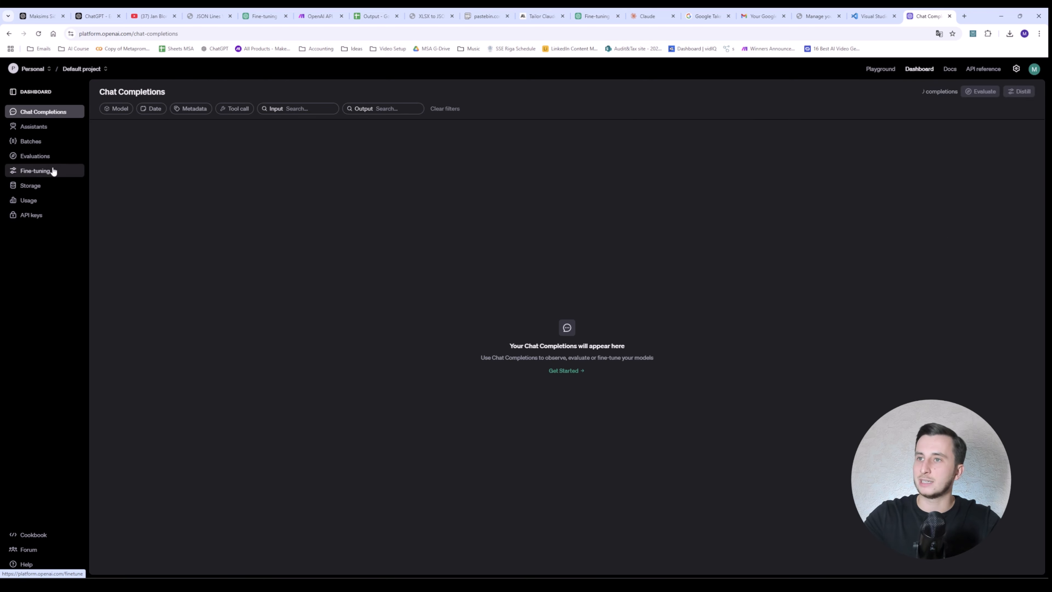
left_click(50, 169)
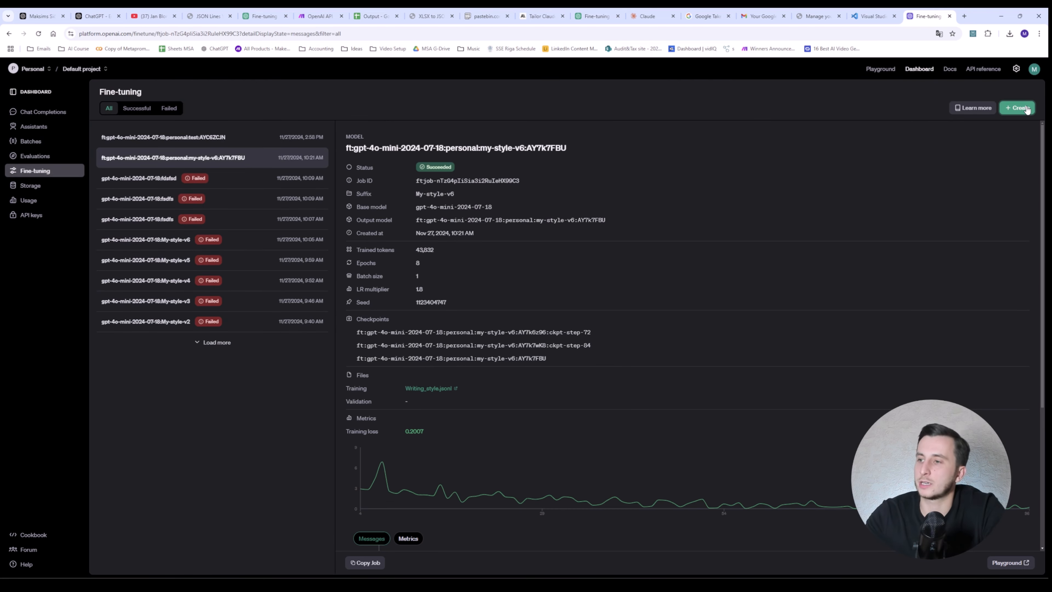
left_click(1017, 108)
left_click(489, 138)
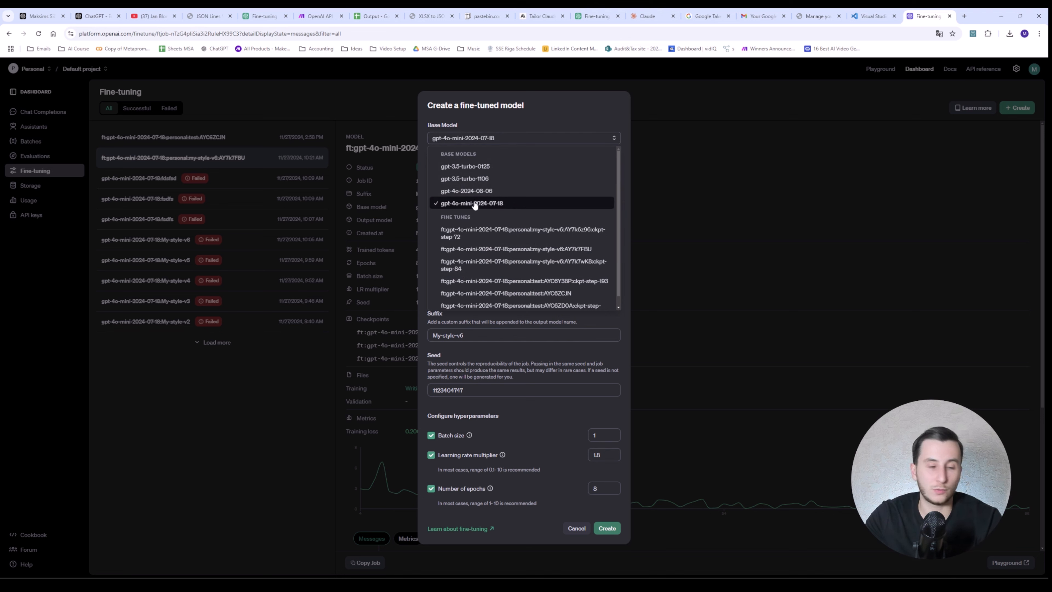
left_click(483, 203)
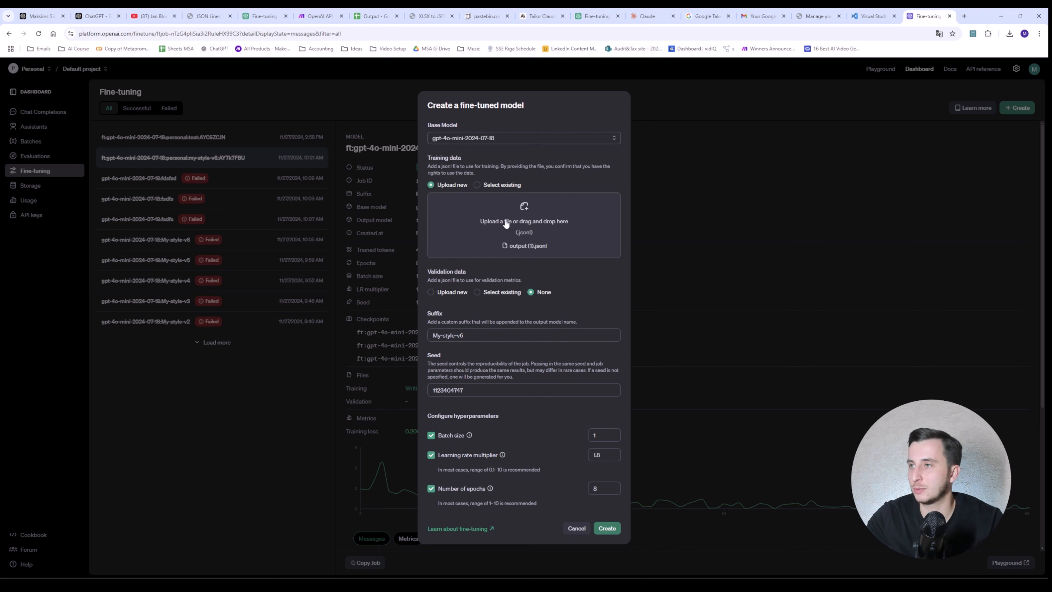
left_click(472, 221)
double_click(188, 78)
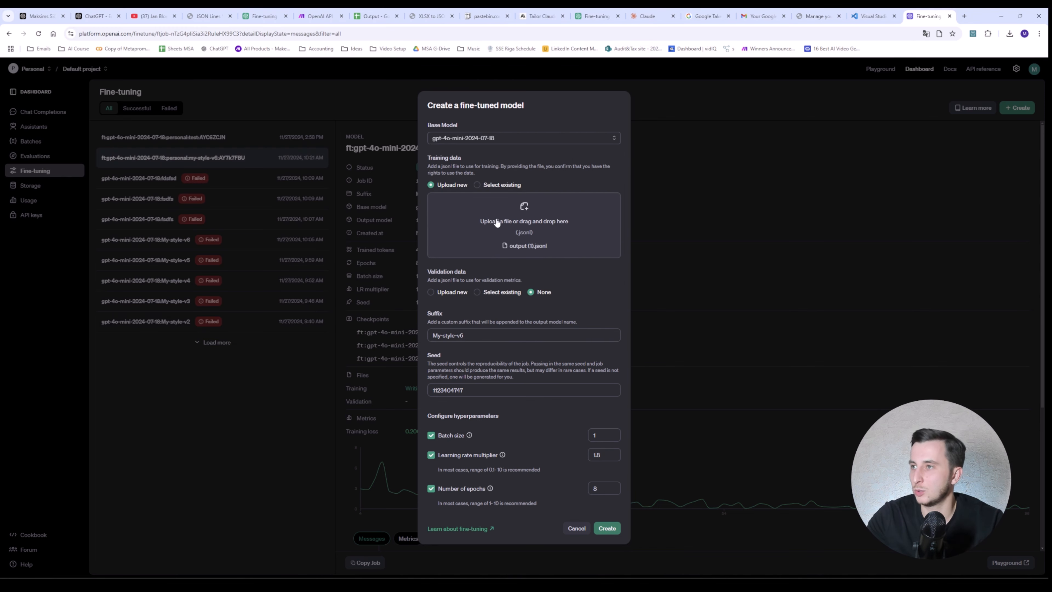
Step: Set suffix writing-assistant, seed 0, automatic batch size, learning rate and epochs, and launch the job
left_click_drag(497, 336, 326, 336)
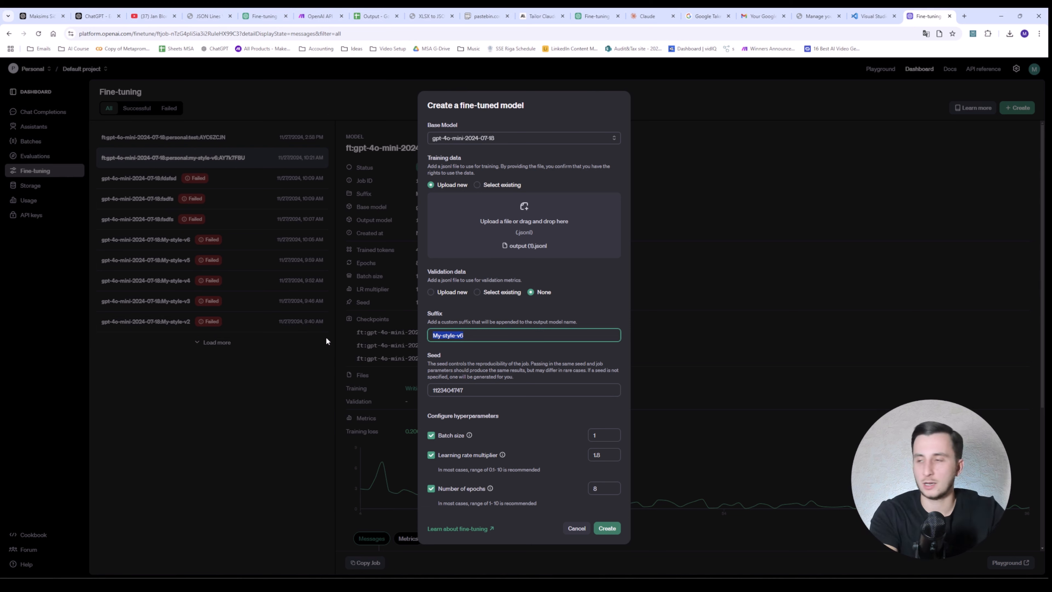
type("writing_as")
key("BackSpace")
key("BackSpace")
key("BackSpace")
type("-assistant")
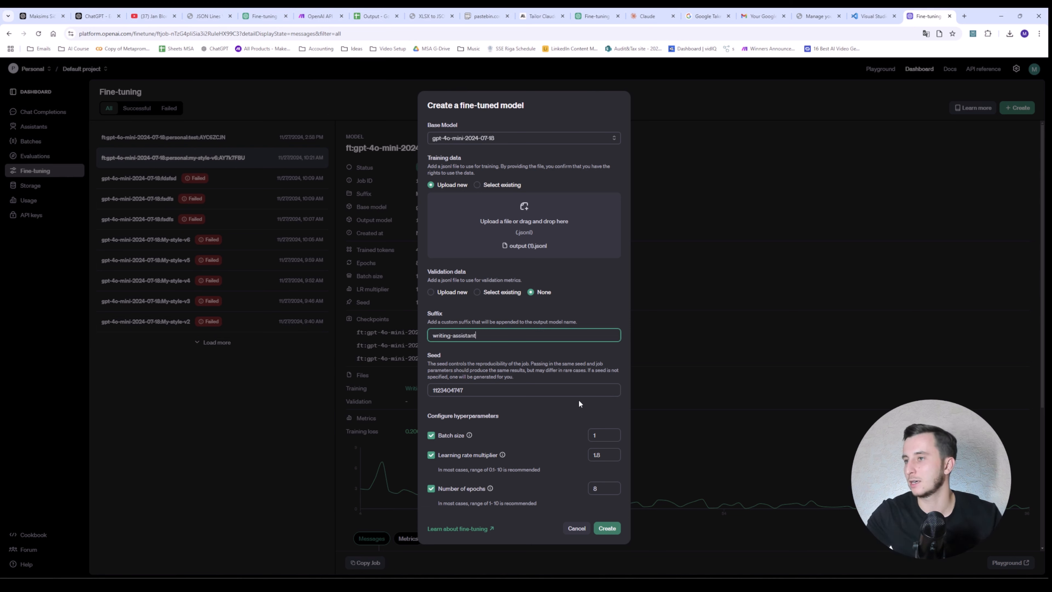
key("Tab")
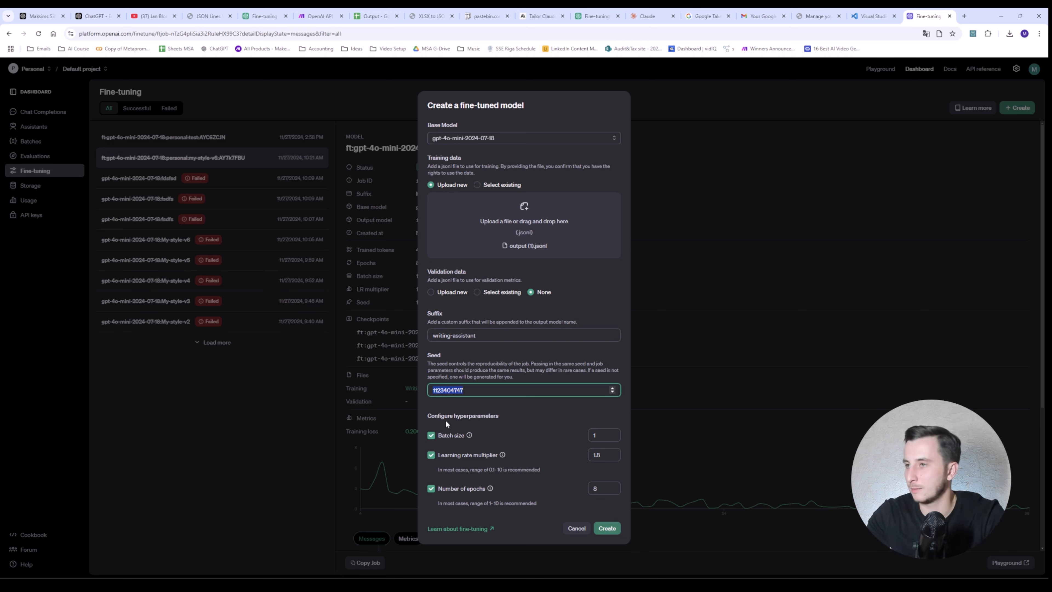
type("0")
left_click(431, 436)
left_click(433, 455)
left_click(430, 477)
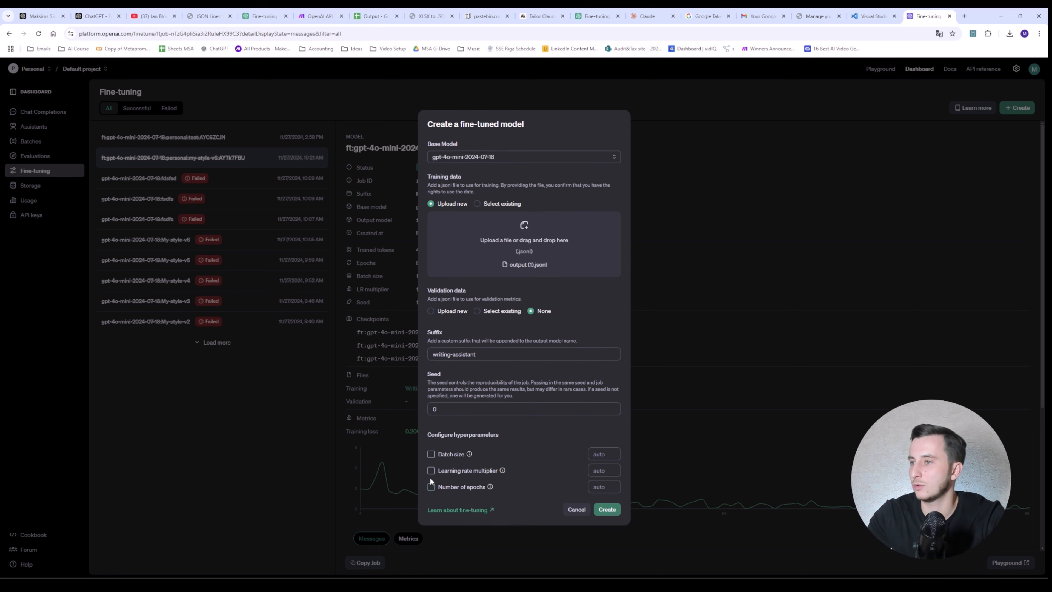
left_click(607, 510)
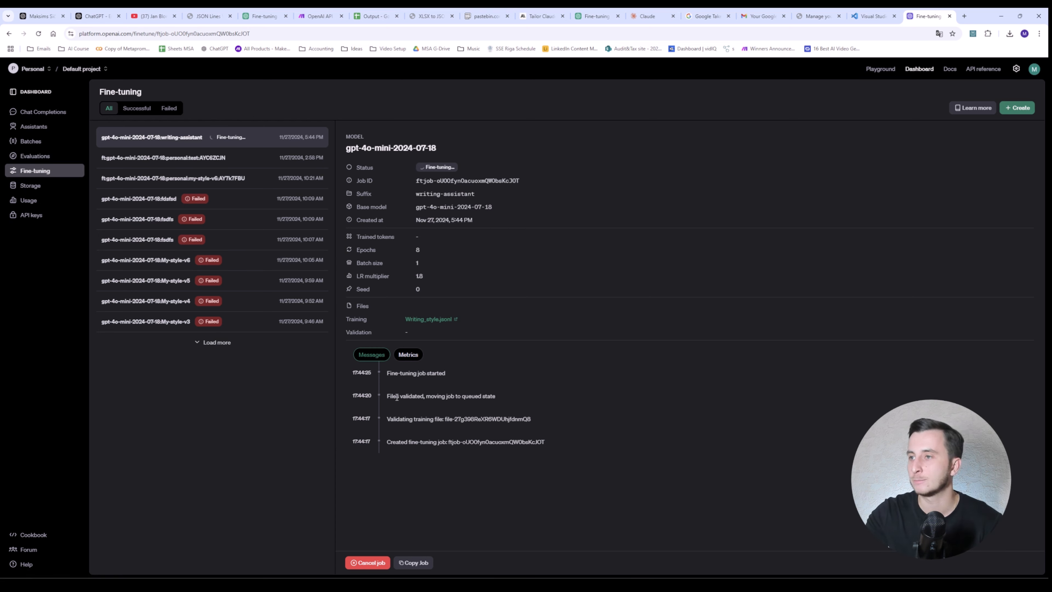
Step: Confirm the files-validated message and the job's Succeeded status, then go to the Playground
left_click_drag(387, 395, 446, 396)
left_click(446, 396)
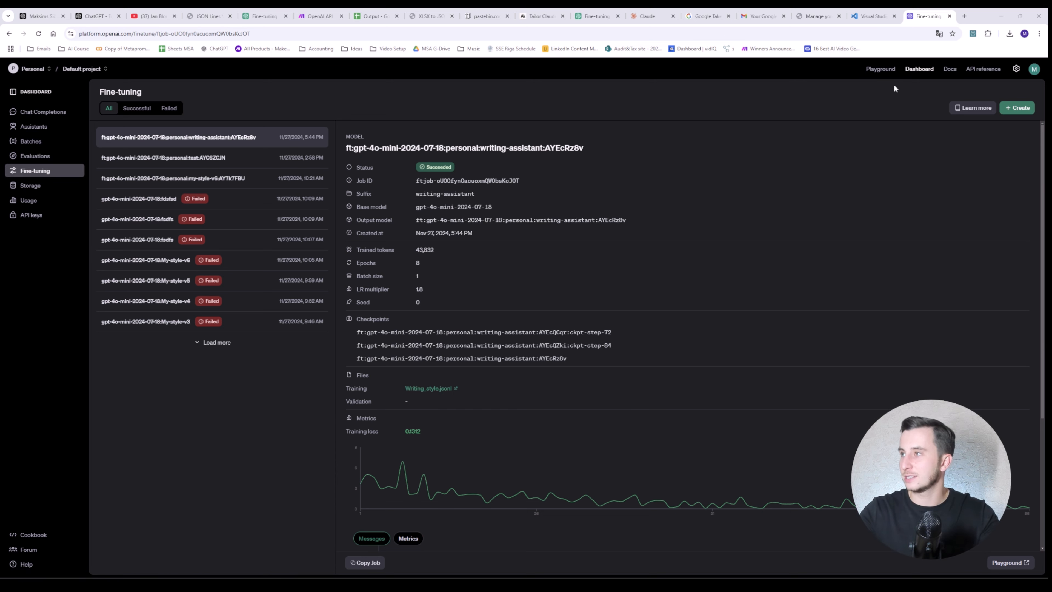
left_click(880, 69)
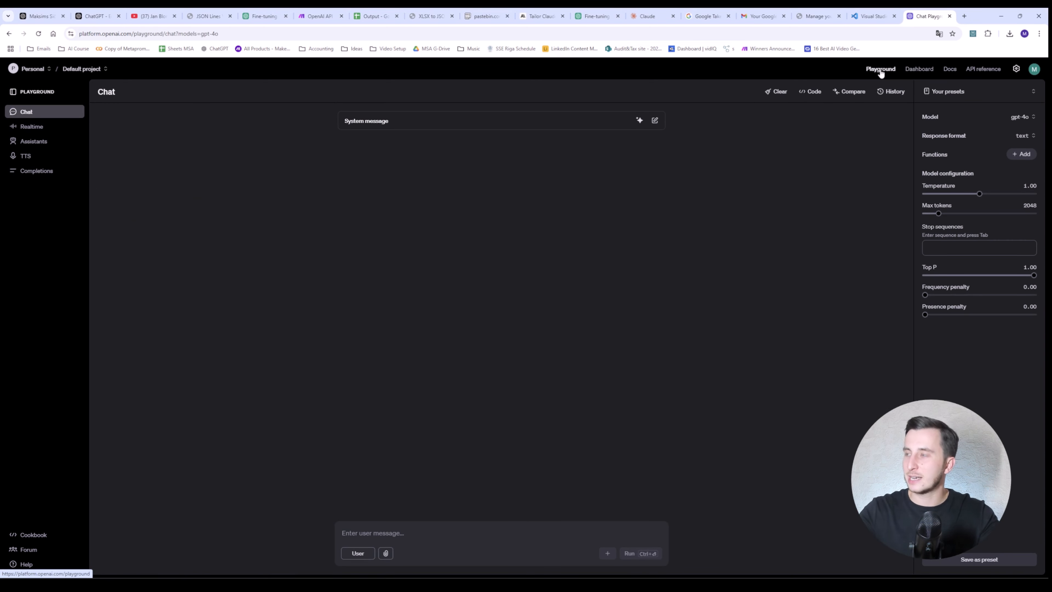
Step: Select the ft:gpt-4o-mini writing-assistant AYEcRz8v model in the Playground model list
left_click(1022, 116)
scroll(943, 227, "down", 10)
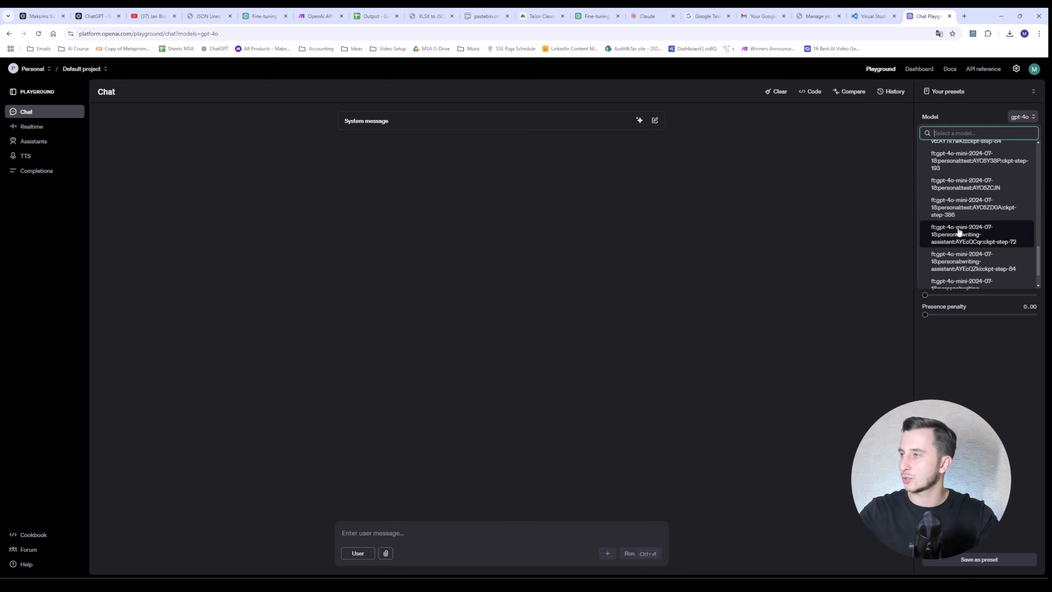
scroll(976, 250, "up", 2)
scroll(976, 252, "down", 2)
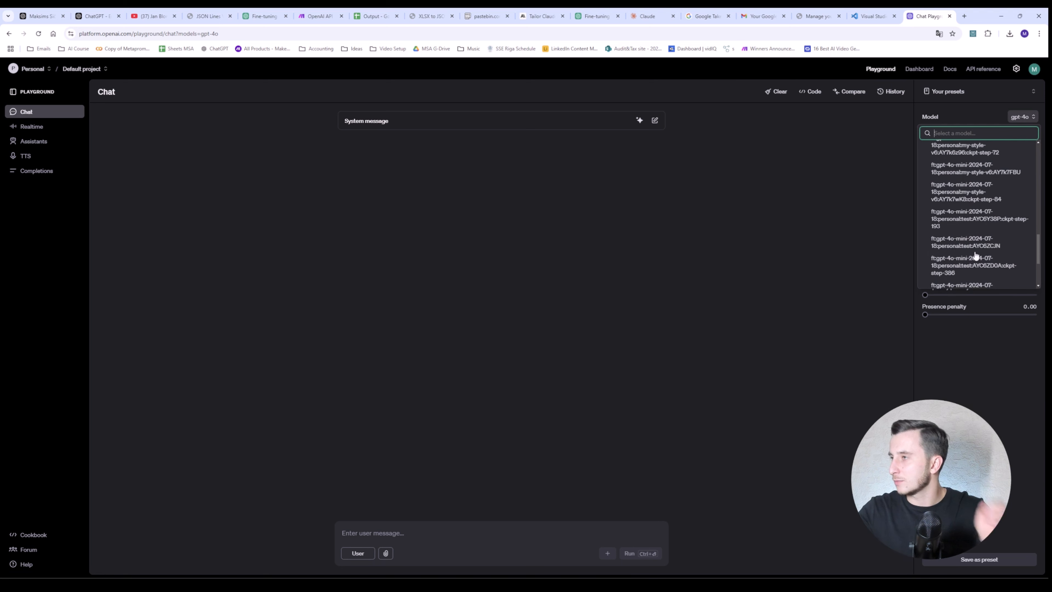
scroll(975, 245, "down", 3)
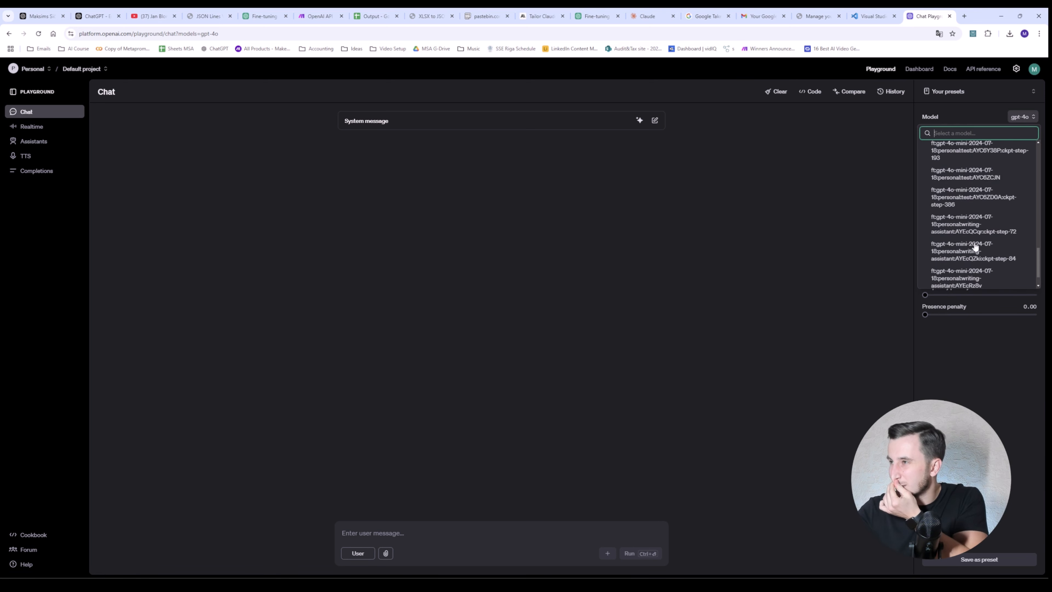
scroll(977, 259, "down", 2)
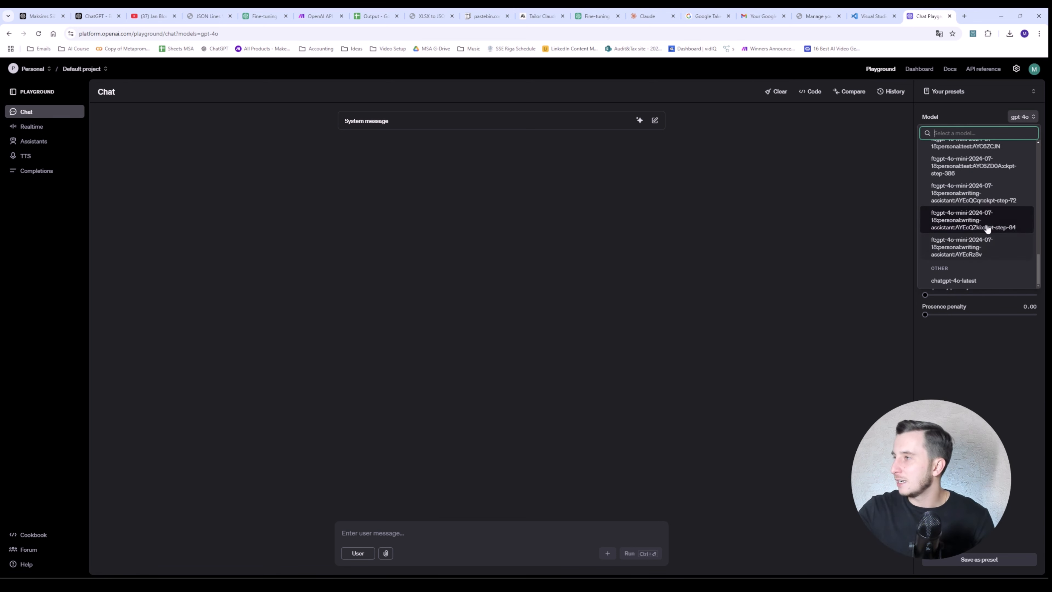
left_click(987, 254)
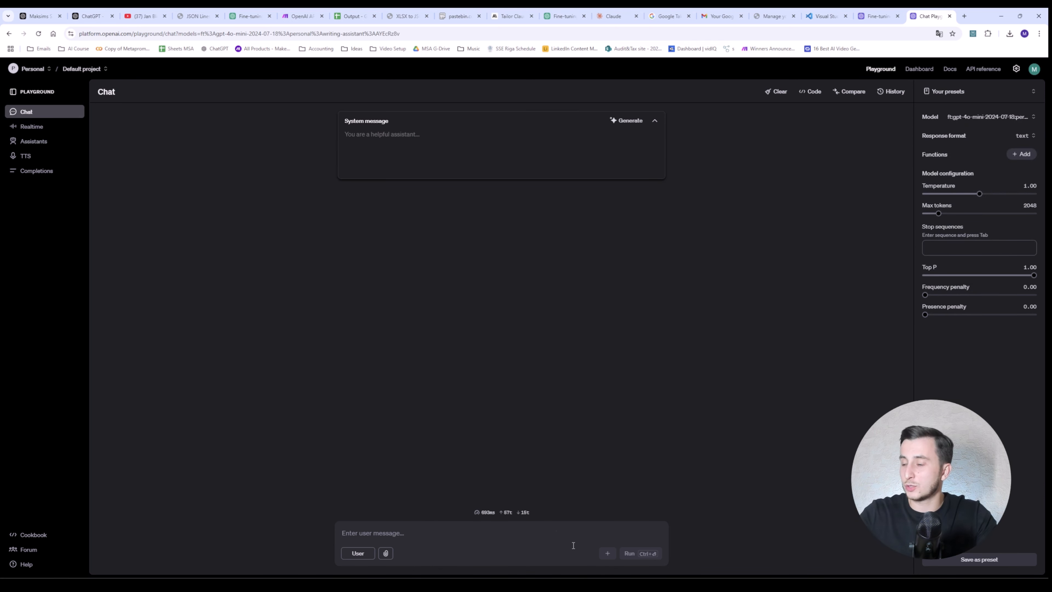
mouse_move(624, 587)
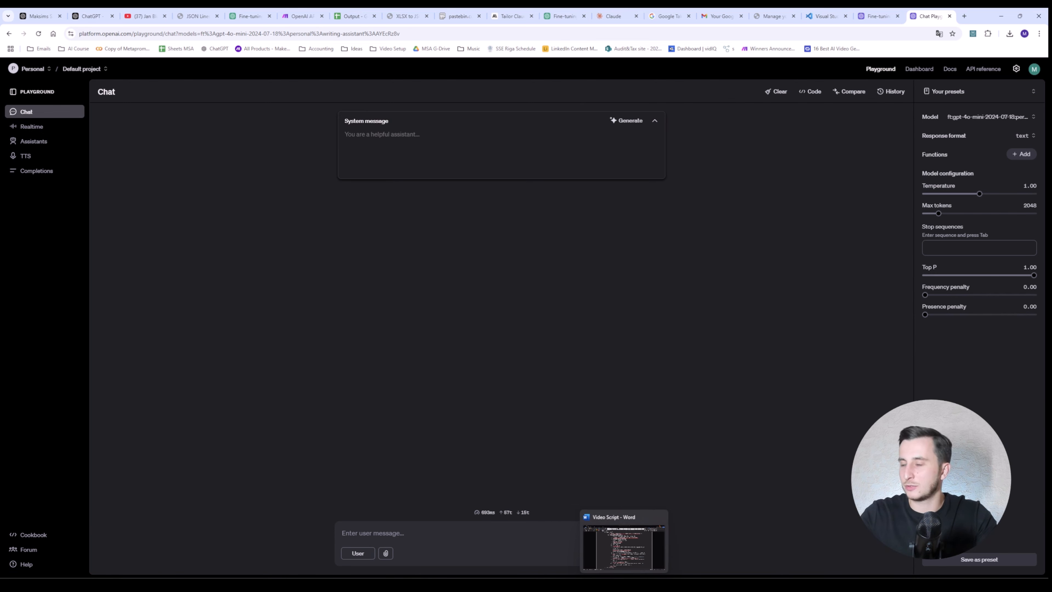
Step: Open output (1).jsonl in Visual Studio Code and copy the system prompt on line 149
left_click(624, 547)
left_click(212, 118)
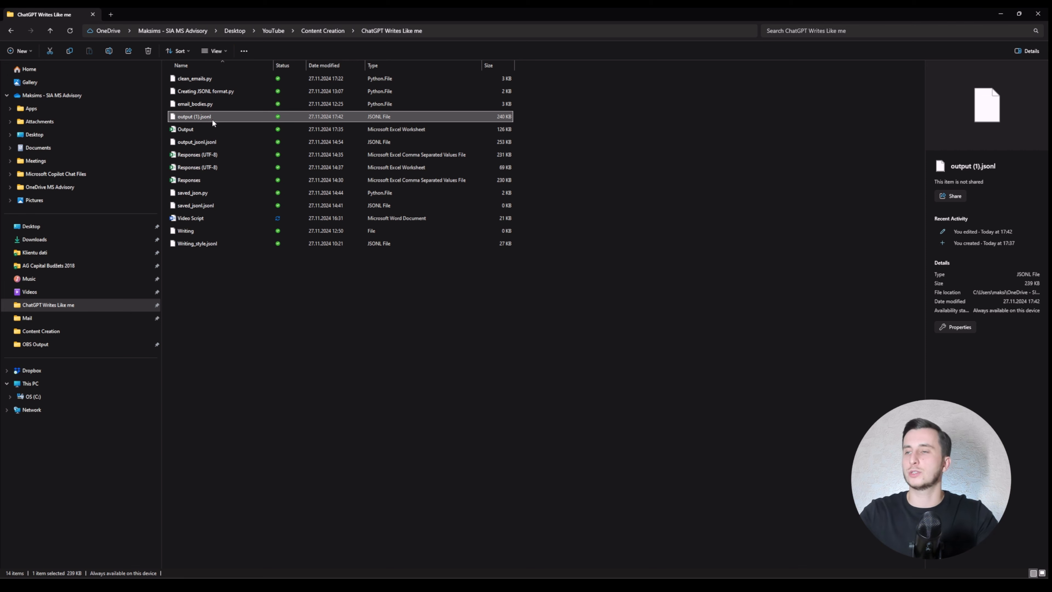
double_click(212, 118)
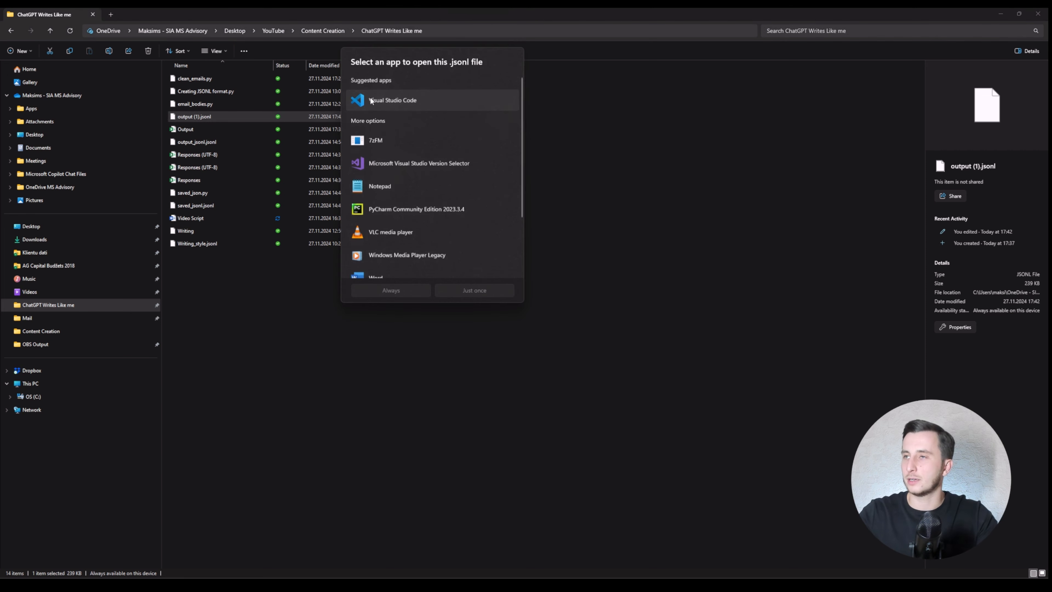
double_click(423, 196)
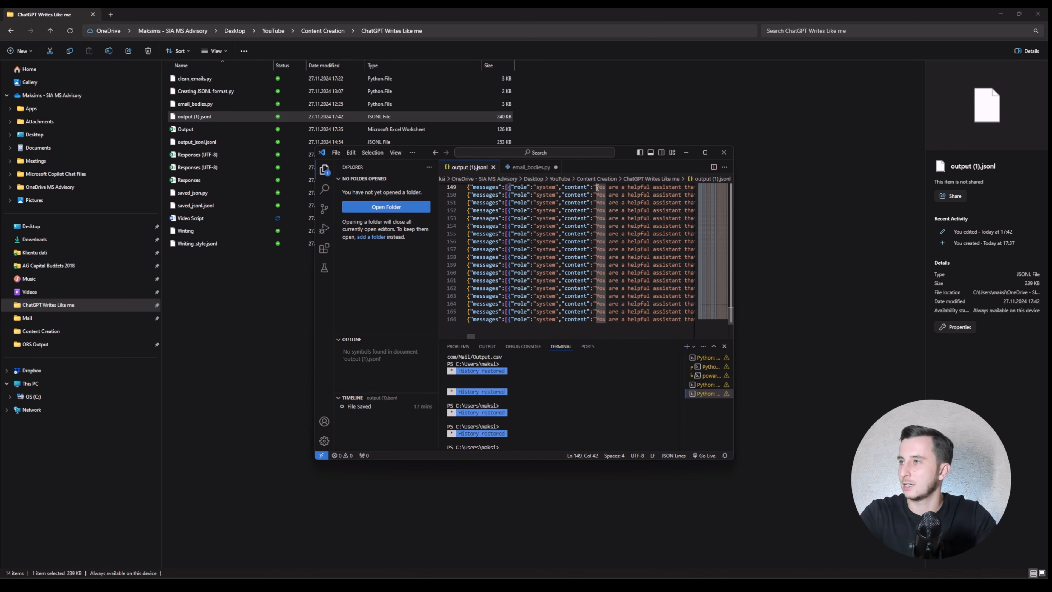
key("ctrl+shift+Right")
key("ctrl+shift+Right")
key("ctrl+shift+Right")
key("ctrl+shift+Right")
key("ctrl+shift+Right")
key("ctrl+shift+Right")
key("ctrl+shift+Right")
key("ctrl+shift+Right")
key("ctrl+shift+Right")
key("ctrl+shift+Right")
key("ctrl+shift+Right")
key("ctrl+shift+Right")
key("ctrl+shift+Right")
key("ctrl+shift+Right")
key("ctrl+shift+Right")
key("ctrl+shift+Right")
key("ctrl+shift+Right")
key("ctrl+shift+Right")
key("ctrl+shift+Right")
key("ctrl+shift+Right")
key("ctrl+shift+Right")
key("ctrl+shift+Right")
key("ctrl+shift+Right")
key("ctrl+shift+Right")
key("ctrl+shift+Right")
key("ctrl+shift+Right")
key("ctrl+shift+Right")
key("ctrl+shift+Right")
key("ctrl+shift+Right")
key("ctrl+shift+Right")
key("ctrl+shift+Right")
key("ctrl+shift+Right")
key("ctrl+shift+Right")
key("ctrl+shift+Right")
key("ctrl+shift+Right")
key("ctrl+shift+Right")
key("ctrl+shift+Right")
key("ctrl+shift+Right")
key("ctrl+shift+Right")
key("ctrl+shift+Right")
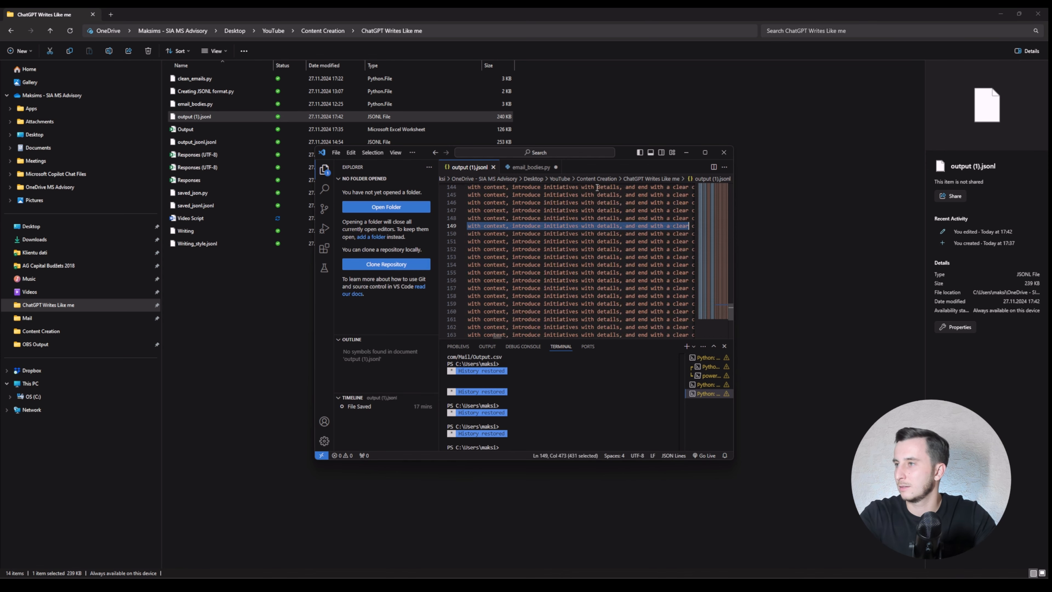
key("shift+Right")
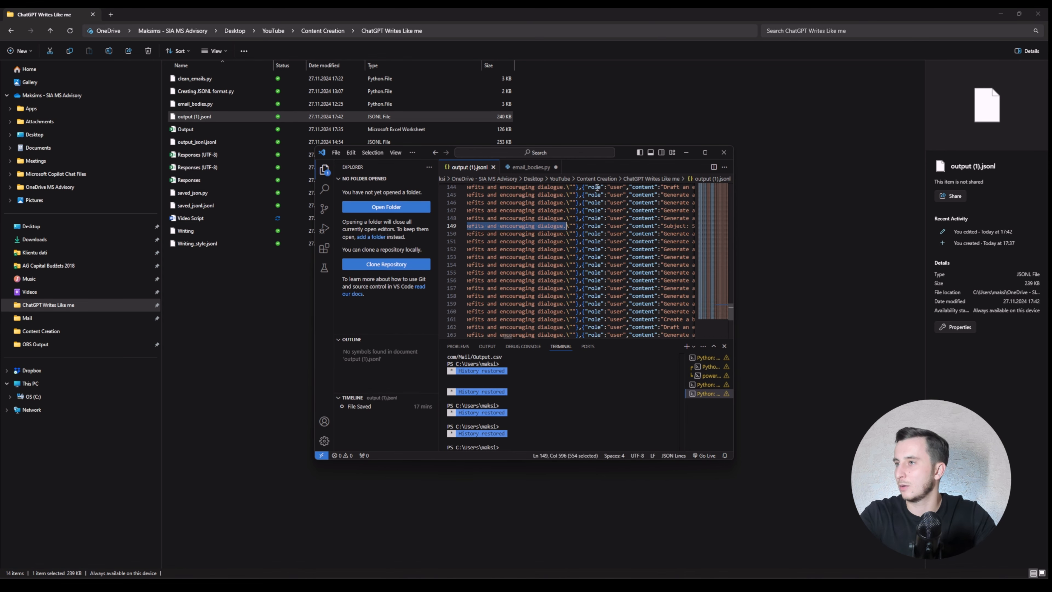
key("alt+Tab")
Step: Paste the training prompt as the System message, paste the test email request, and run it
left_click(580, 182)
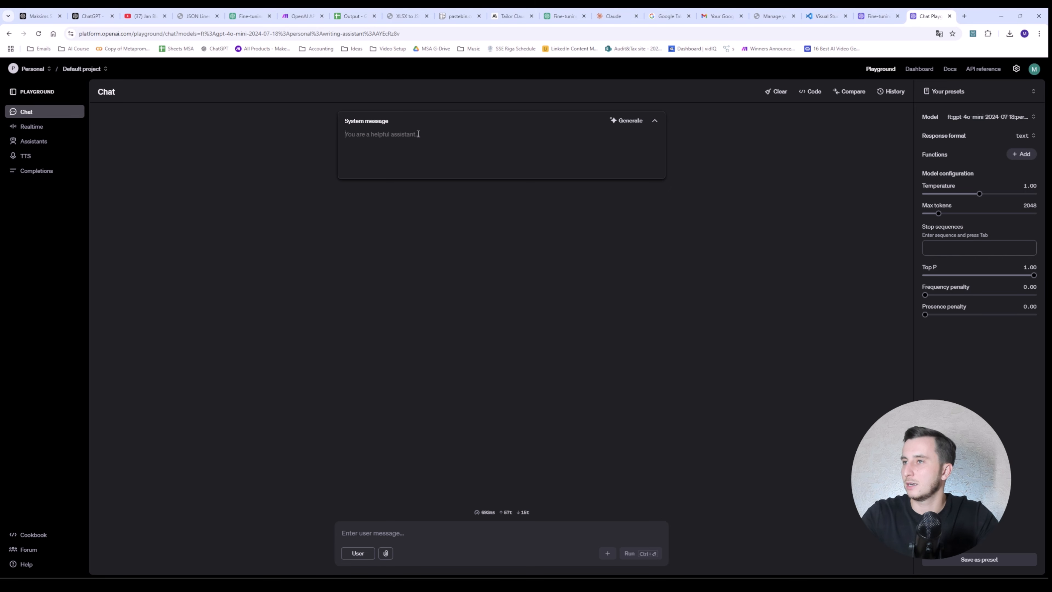
type("You are a helpful assistant that write professional yet personable content. It should balance formality and approachability, convey enthusiasm and confidence, and focus on collaboration. Use precise, persuasive language with logical structure and benefit-driven argumentation. Employ clean punctuation, sparing exclamation points to emphasize excitement. Start with context, introduce initiatives with details, and end with a clear call to action. Maintain a concise, engaging, and value-driven tone, emphasizing mutual benefits and encouraging dialogue.")
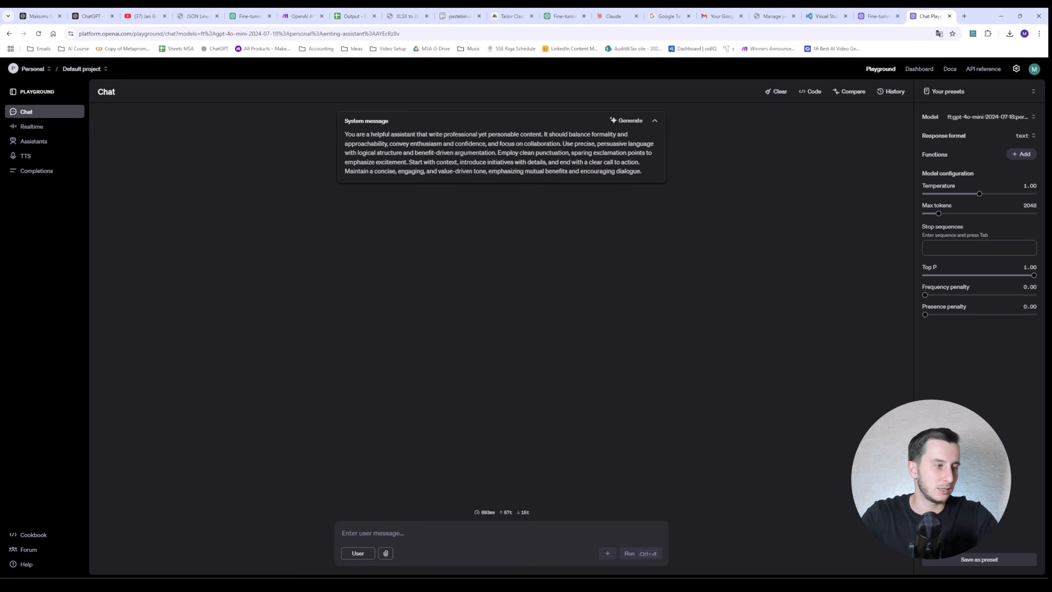
left_click(526, 531)
type("Write a professional email addressed to a client explaining the benefits of integrating AI into their business processes.")
key("ctrl+Return")
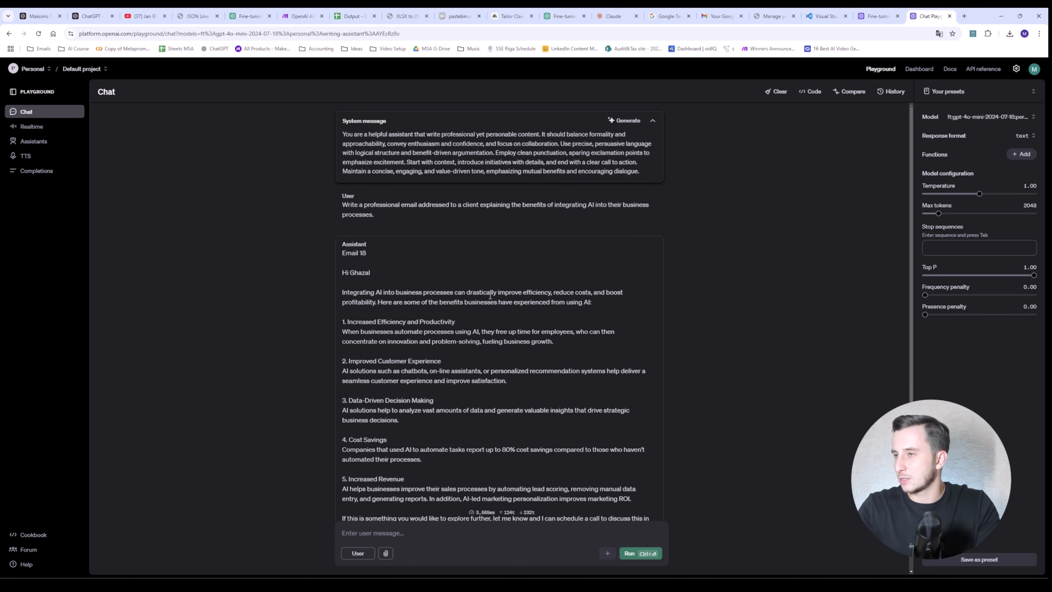
Step: Review the reply's opening paragraph and listed benefit points, including Increased Revenue
scroll(369, 264, "down", 2)
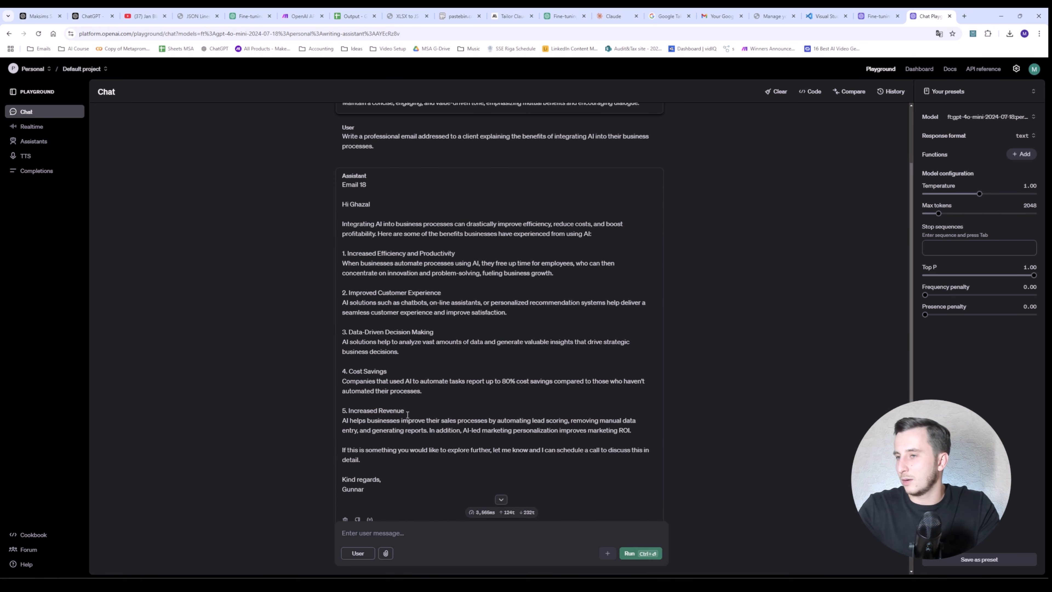
triple_click(407, 414)
scroll(407, 415, "down", 1)
left_click(385, 429)
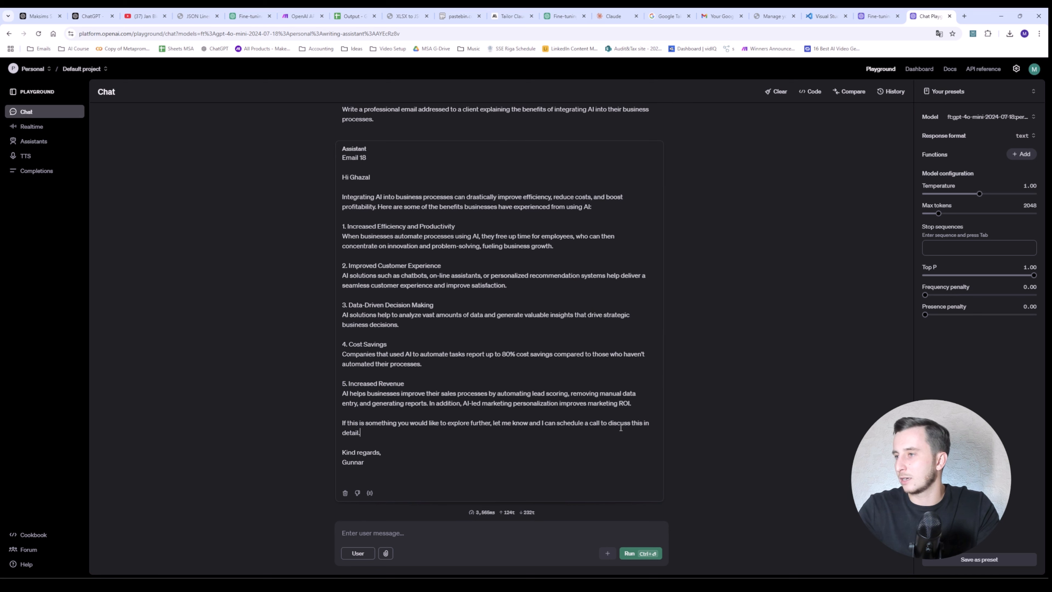
left_click(357, 444)
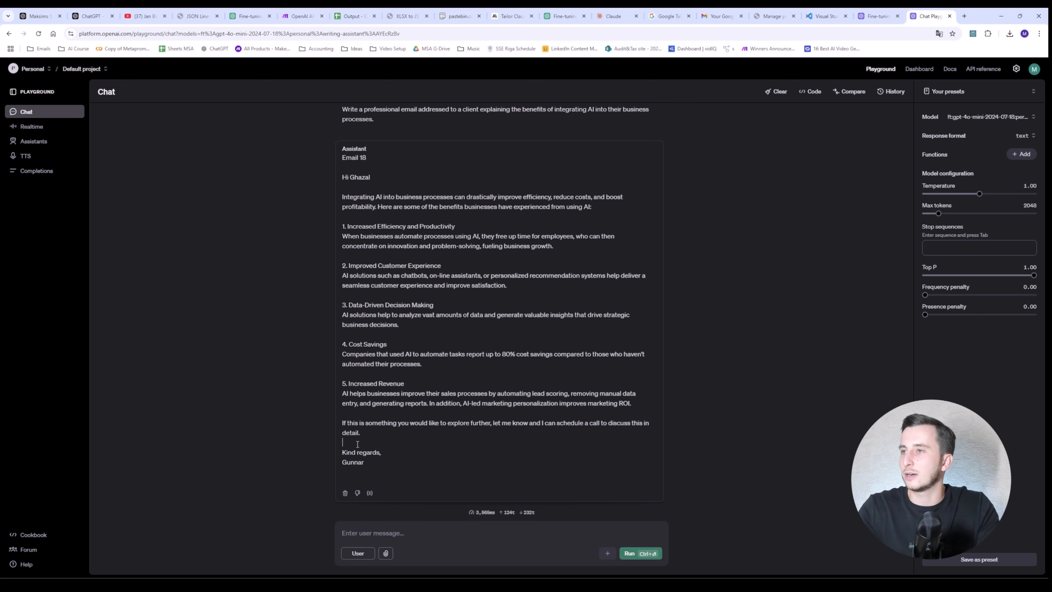
left_click_drag(373, 197, 478, 207)
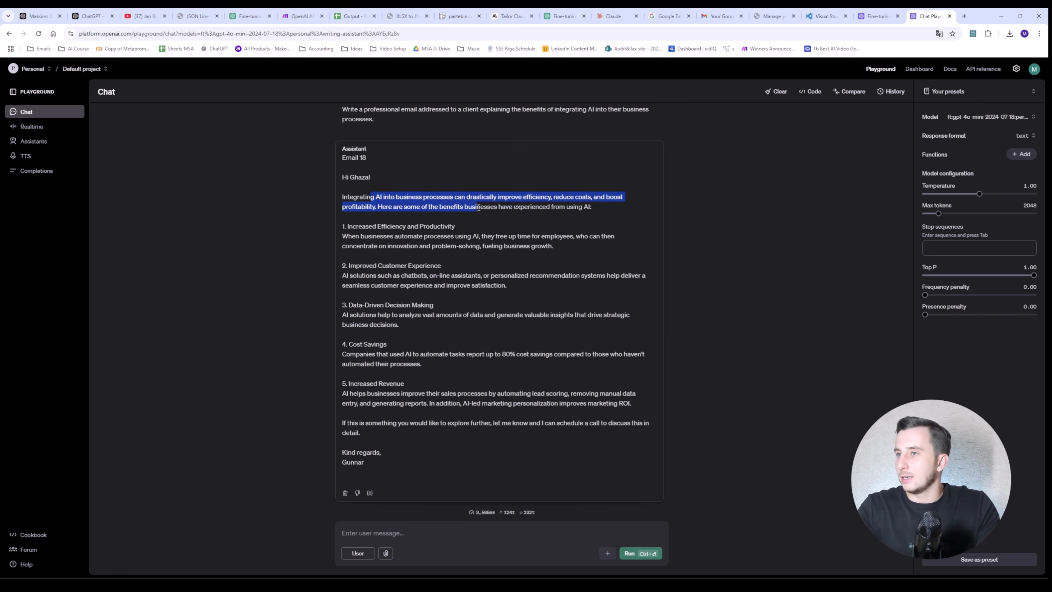
left_click(431, 203)
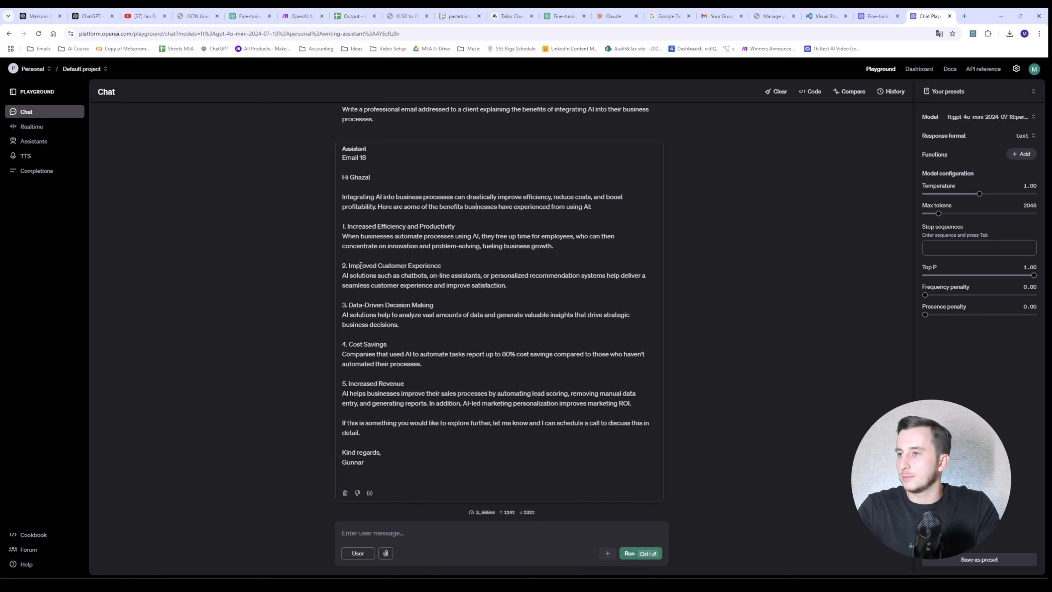
left_click_drag(359, 246, 414, 393)
left_click(414, 393)
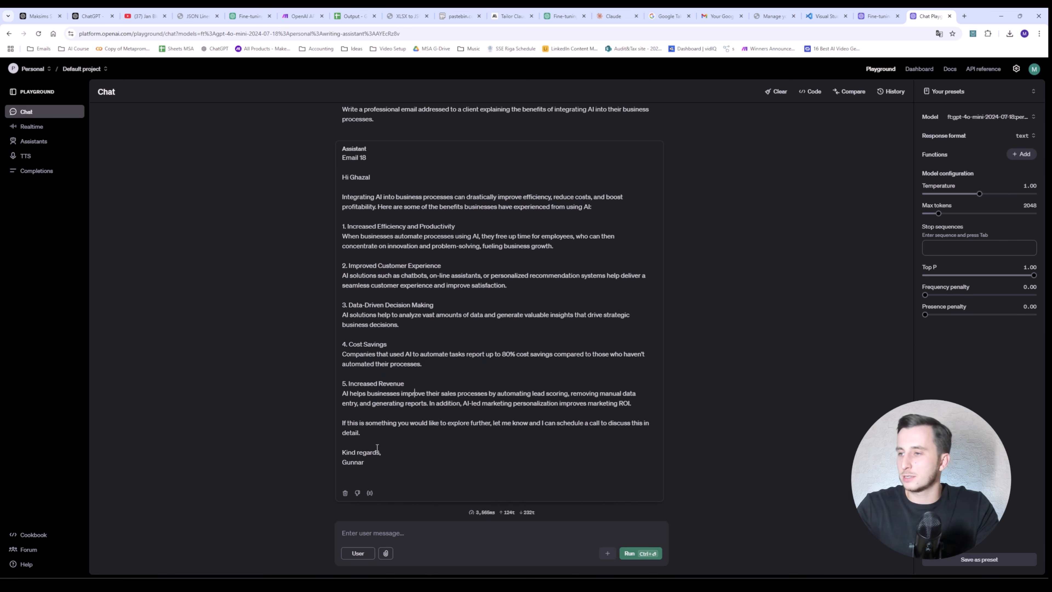
Step: Review the email's closing call-to-action, sign-off and the Email 18 label above the reply
triple_click(376, 426)
left_click(376, 425)
triple_click(376, 426)
left_click(376, 425)
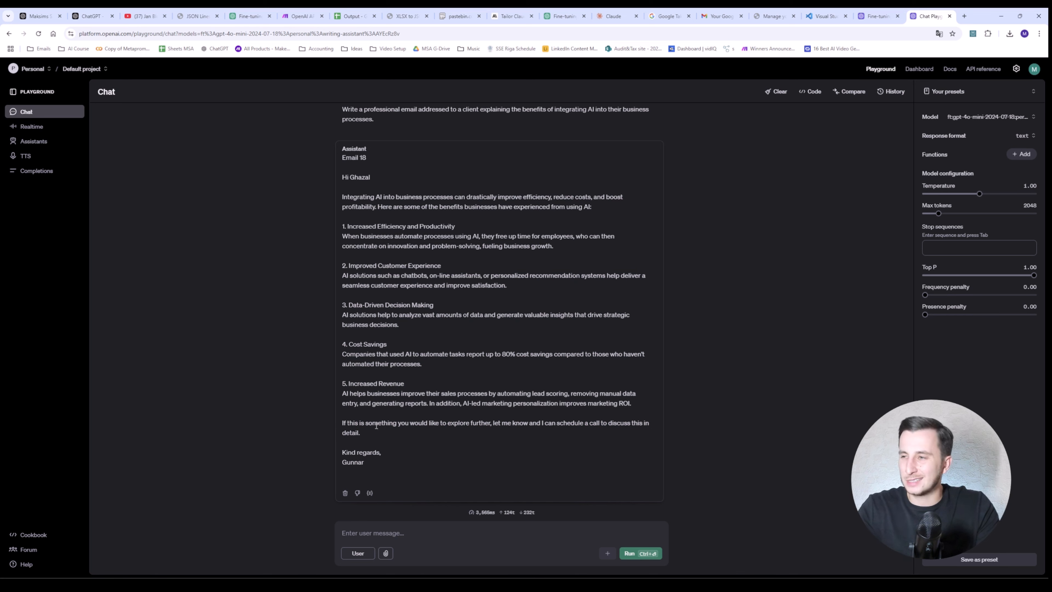
left_click_drag(439, 422, 481, 423)
left_click(492, 423)
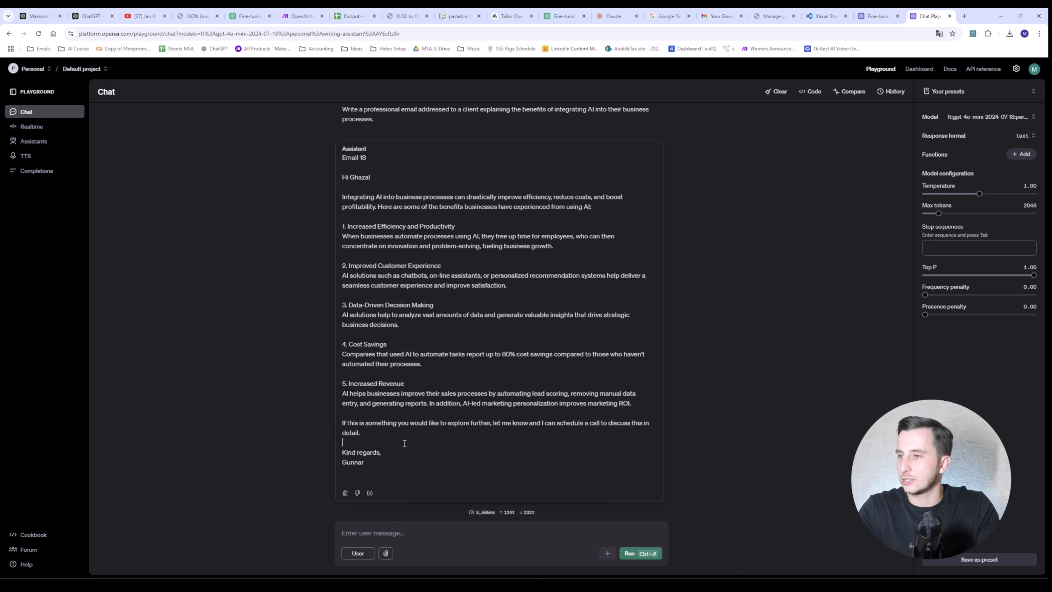
left_click_drag(365, 462, 336, 464)
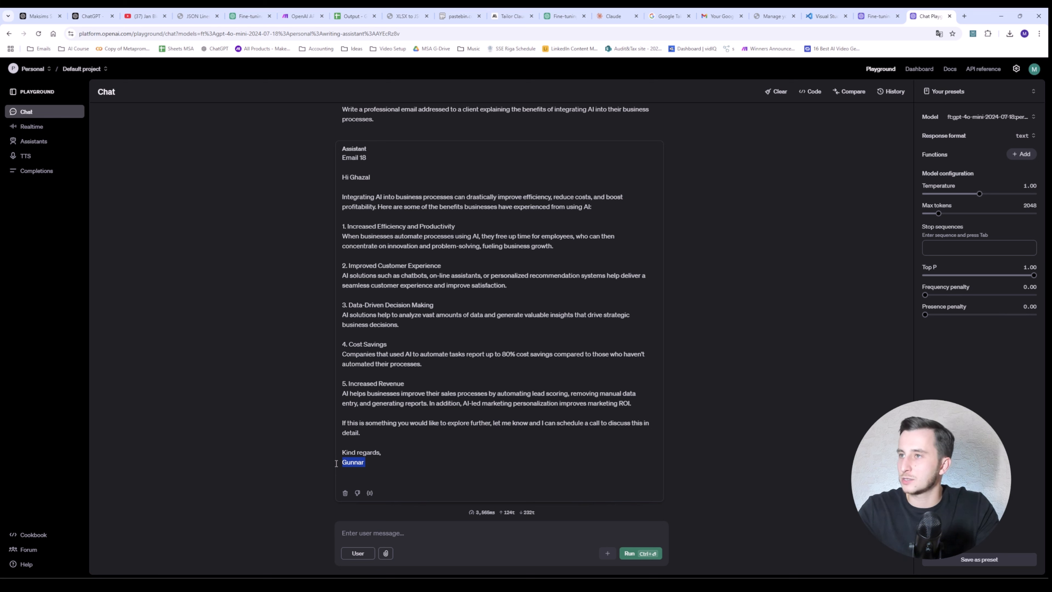
left_click_drag(379, 157, 319, 155)
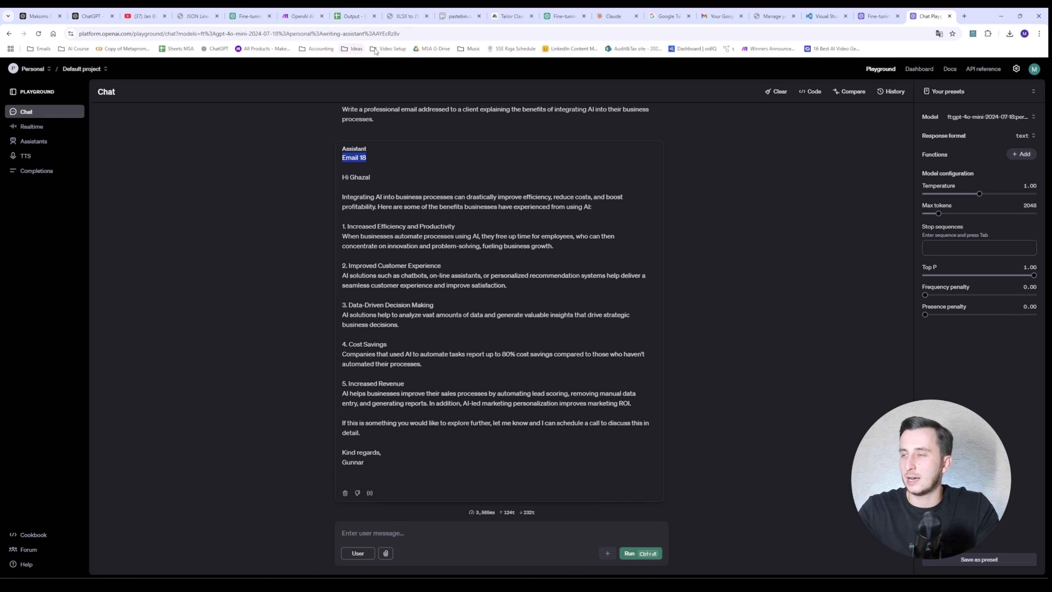
Step: Skim the fine-tuning documentation, then go back to the Playground chat
left_click(237, 12)
scroll(313, 187, "down", 5)
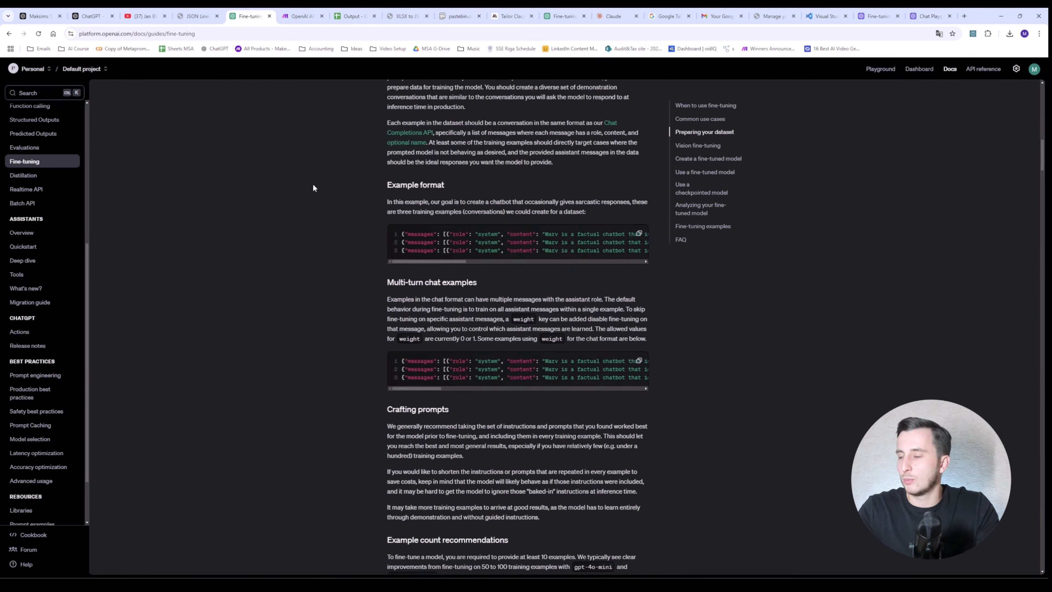
scroll(482, 388, "down", 2)
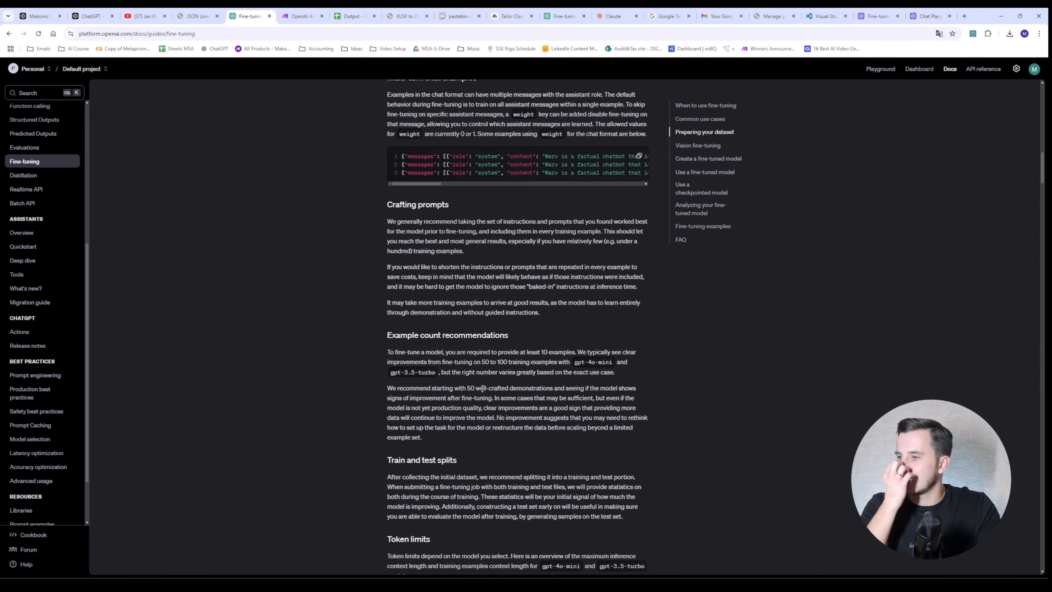
scroll(483, 381, "down", 3)
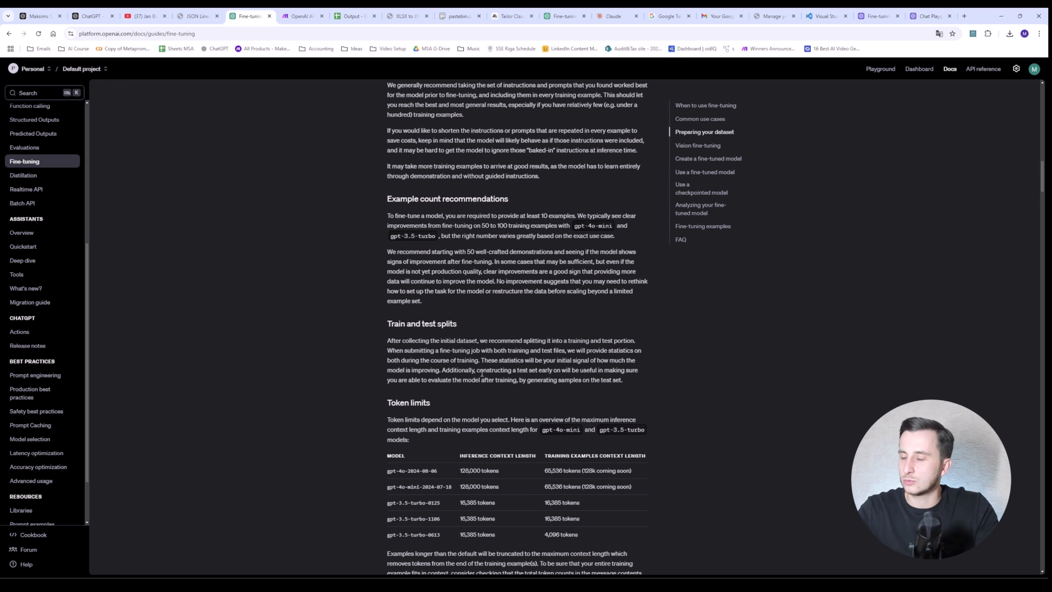
left_click(874, 15)
left_click(916, 12)
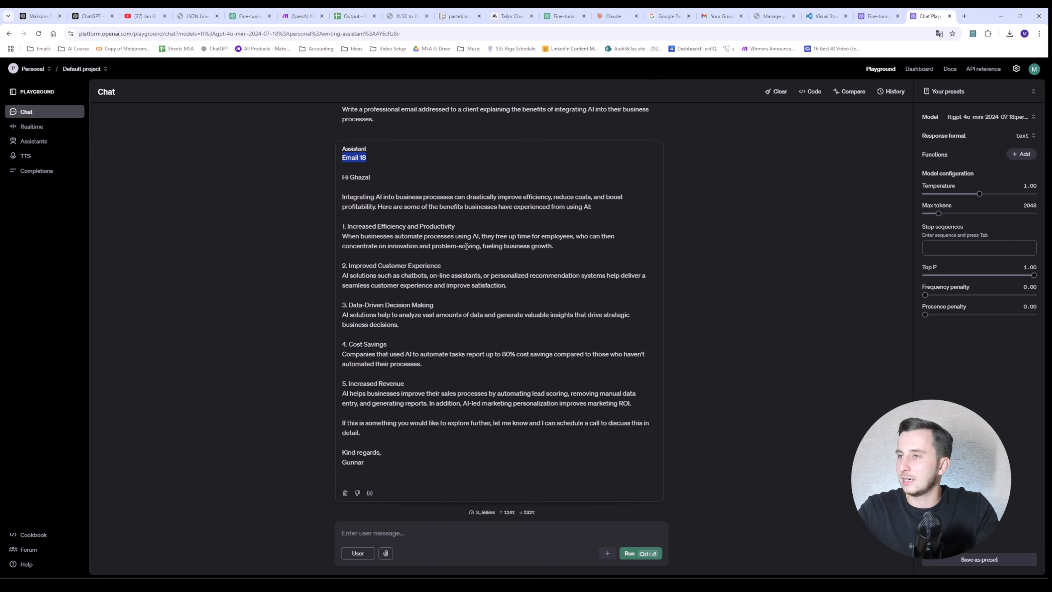
scroll(310, 250, "up", 4)
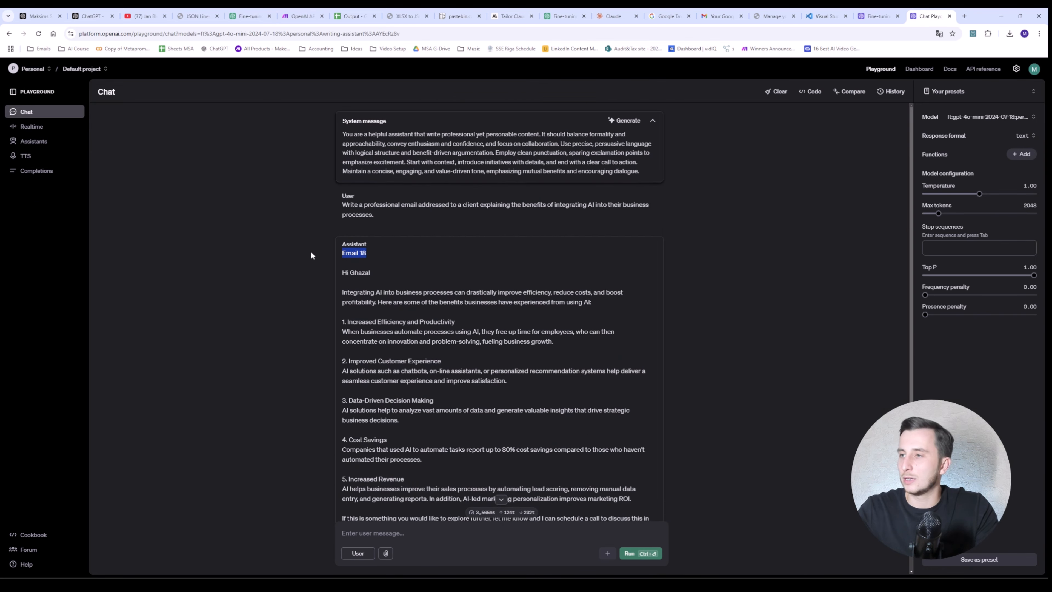
scroll(311, 250, "down", 3)
scroll(317, 256, "up", 1)
left_click_drag(374, 214, 334, 204)
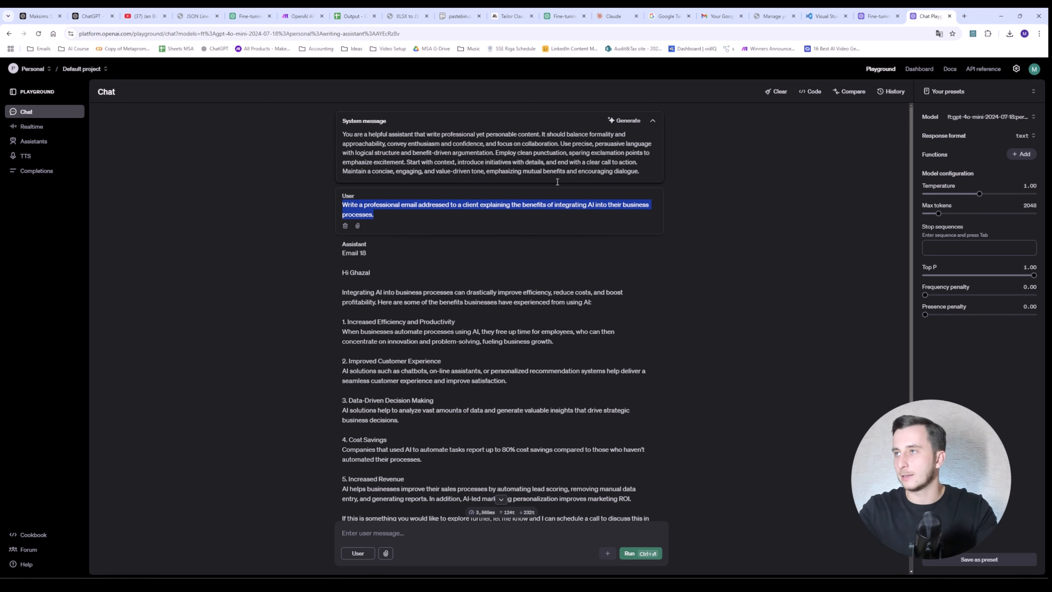
scroll(540, 175, "down", 3)
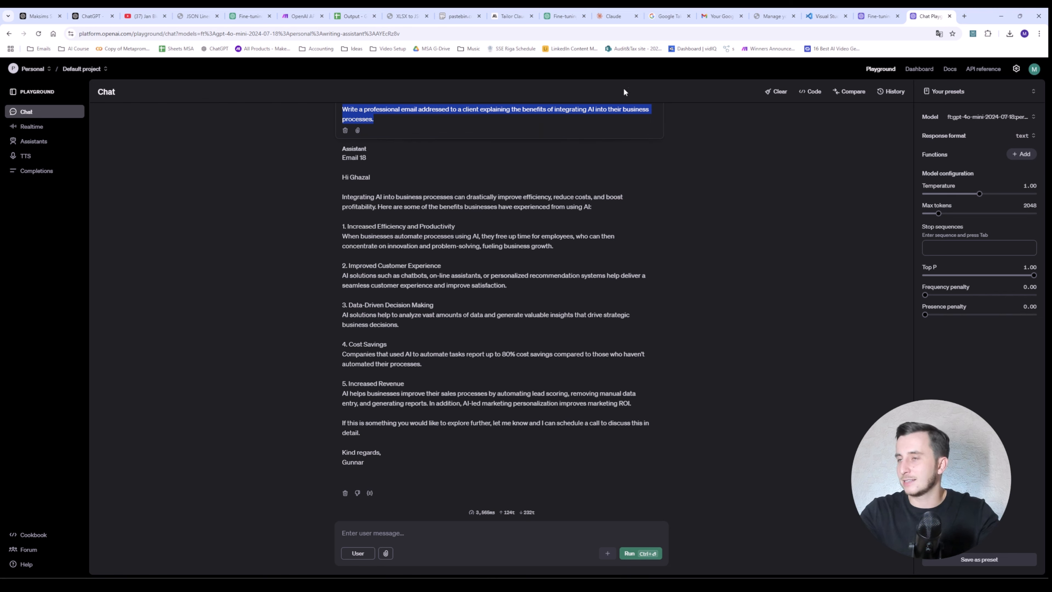
scroll(430, 171, "up", 2)
scroll(429, 170, "down", 1)
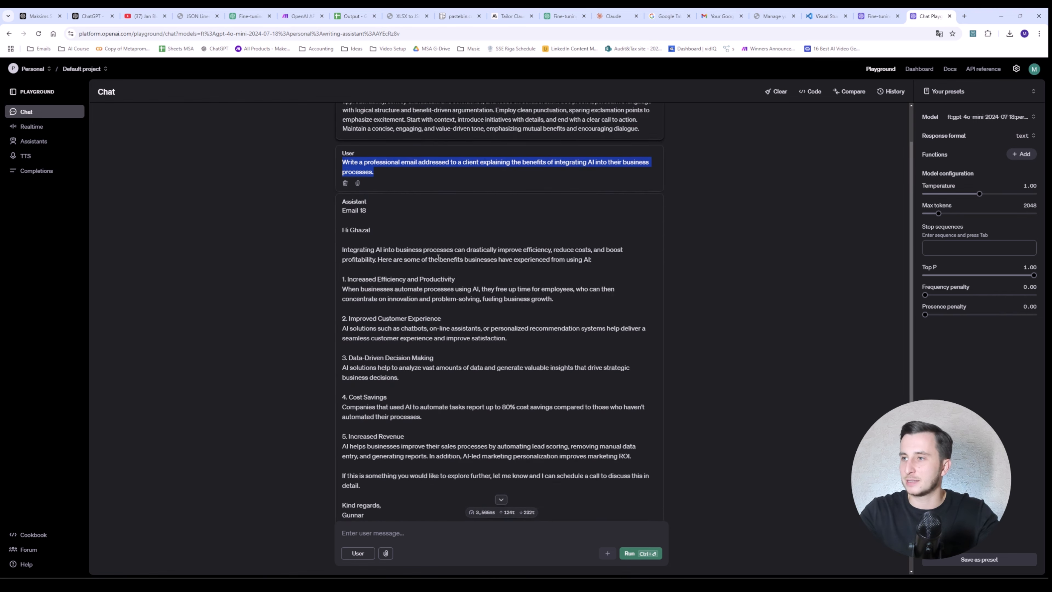
left_click_drag(369, 226, 302, 230)
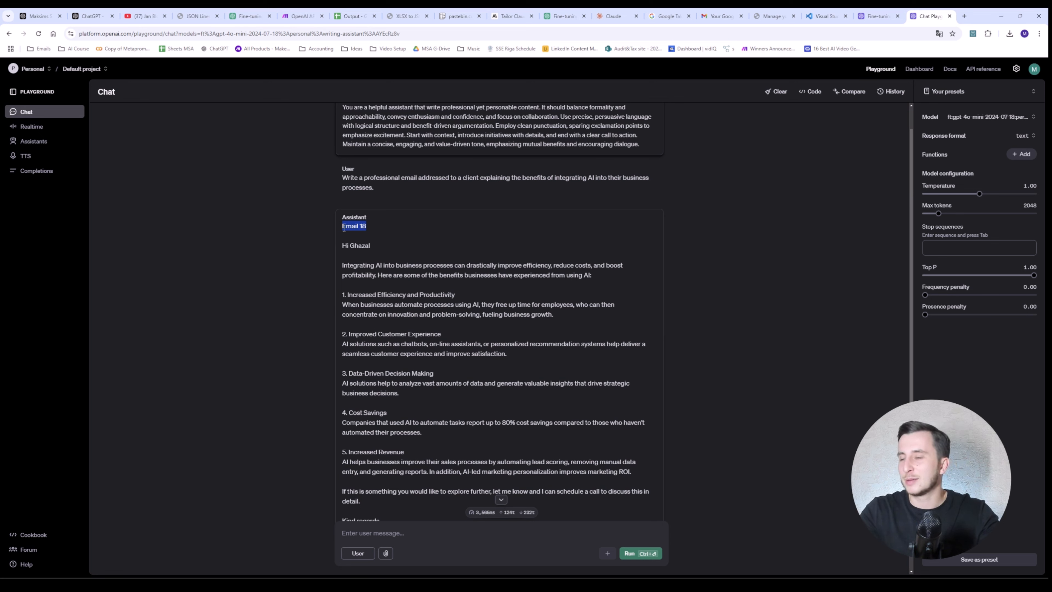